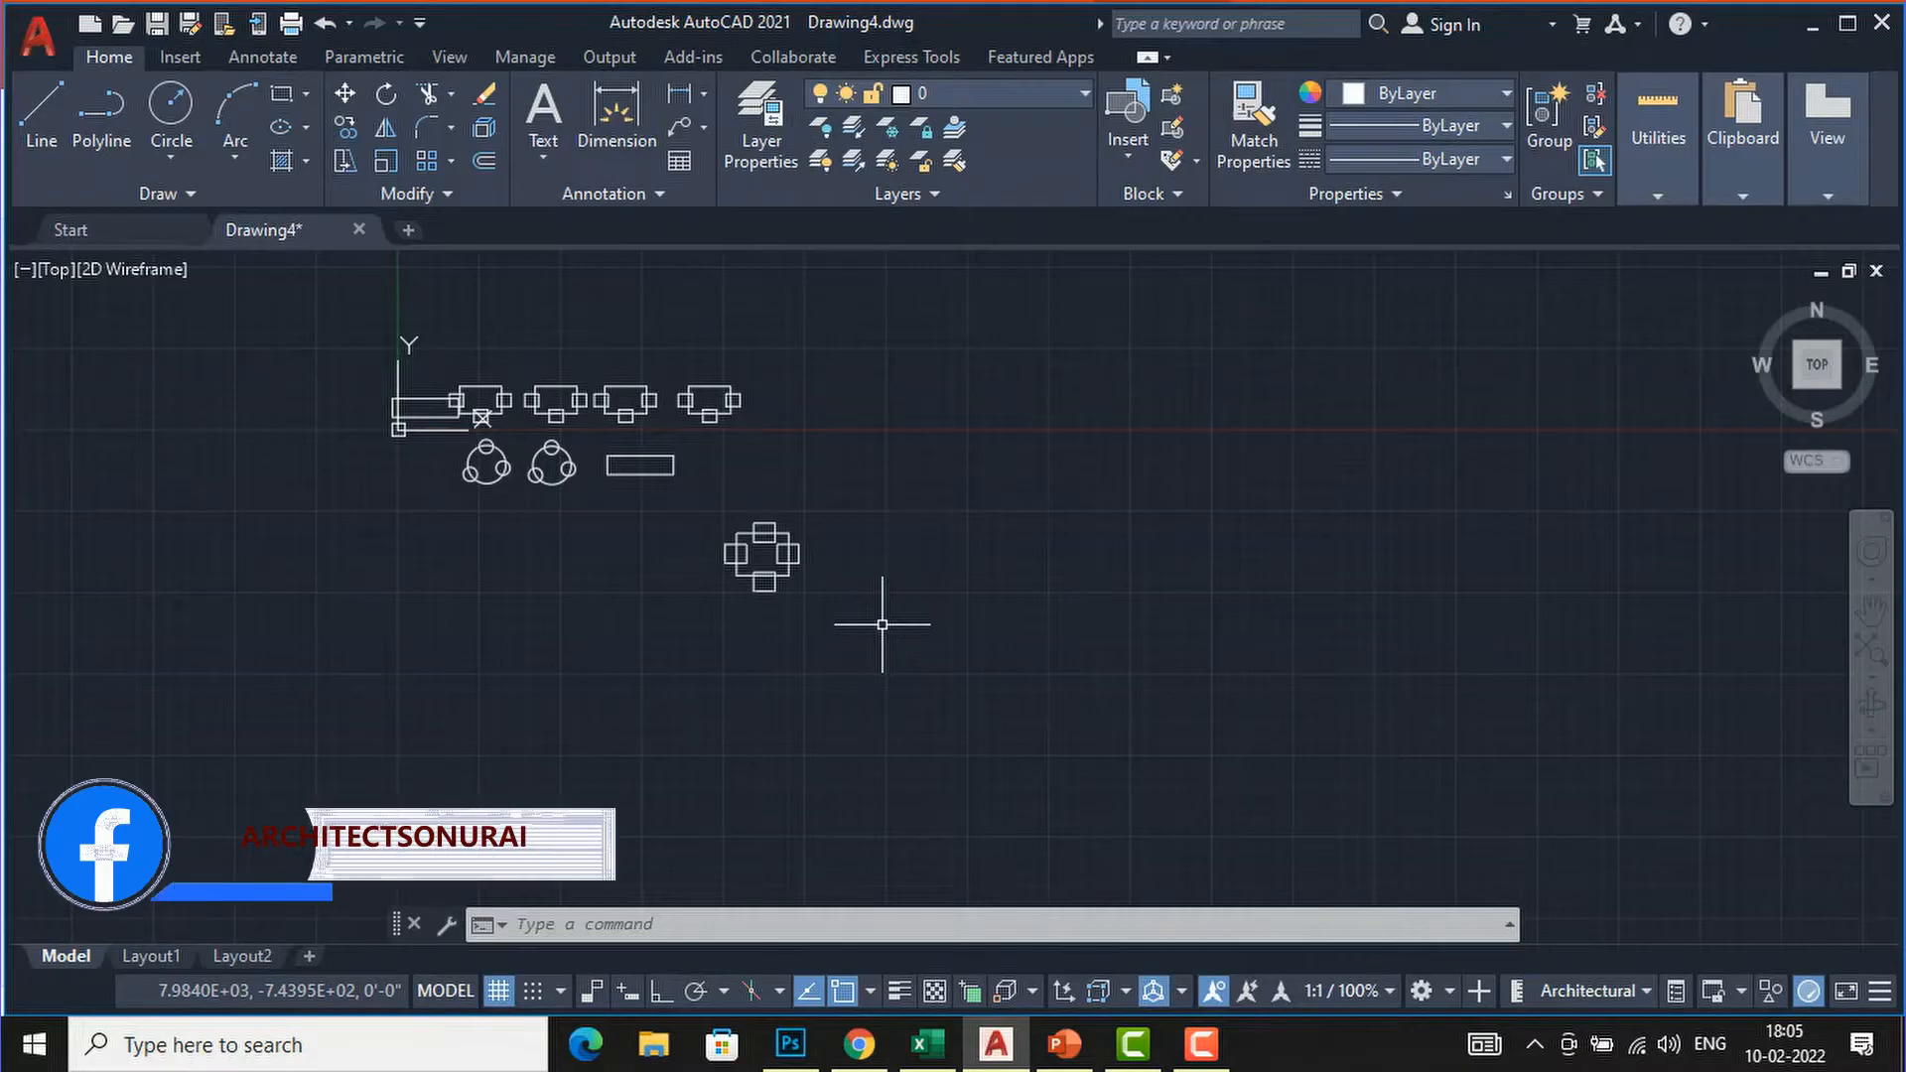
Review the slide on attributes in PowerPoint, return to AutoCAD and examine the square table with four chairs.
{"action": "scroll", "coordinate": [708, 580], "scroll_direction": "up", "scroll_amount": 4}
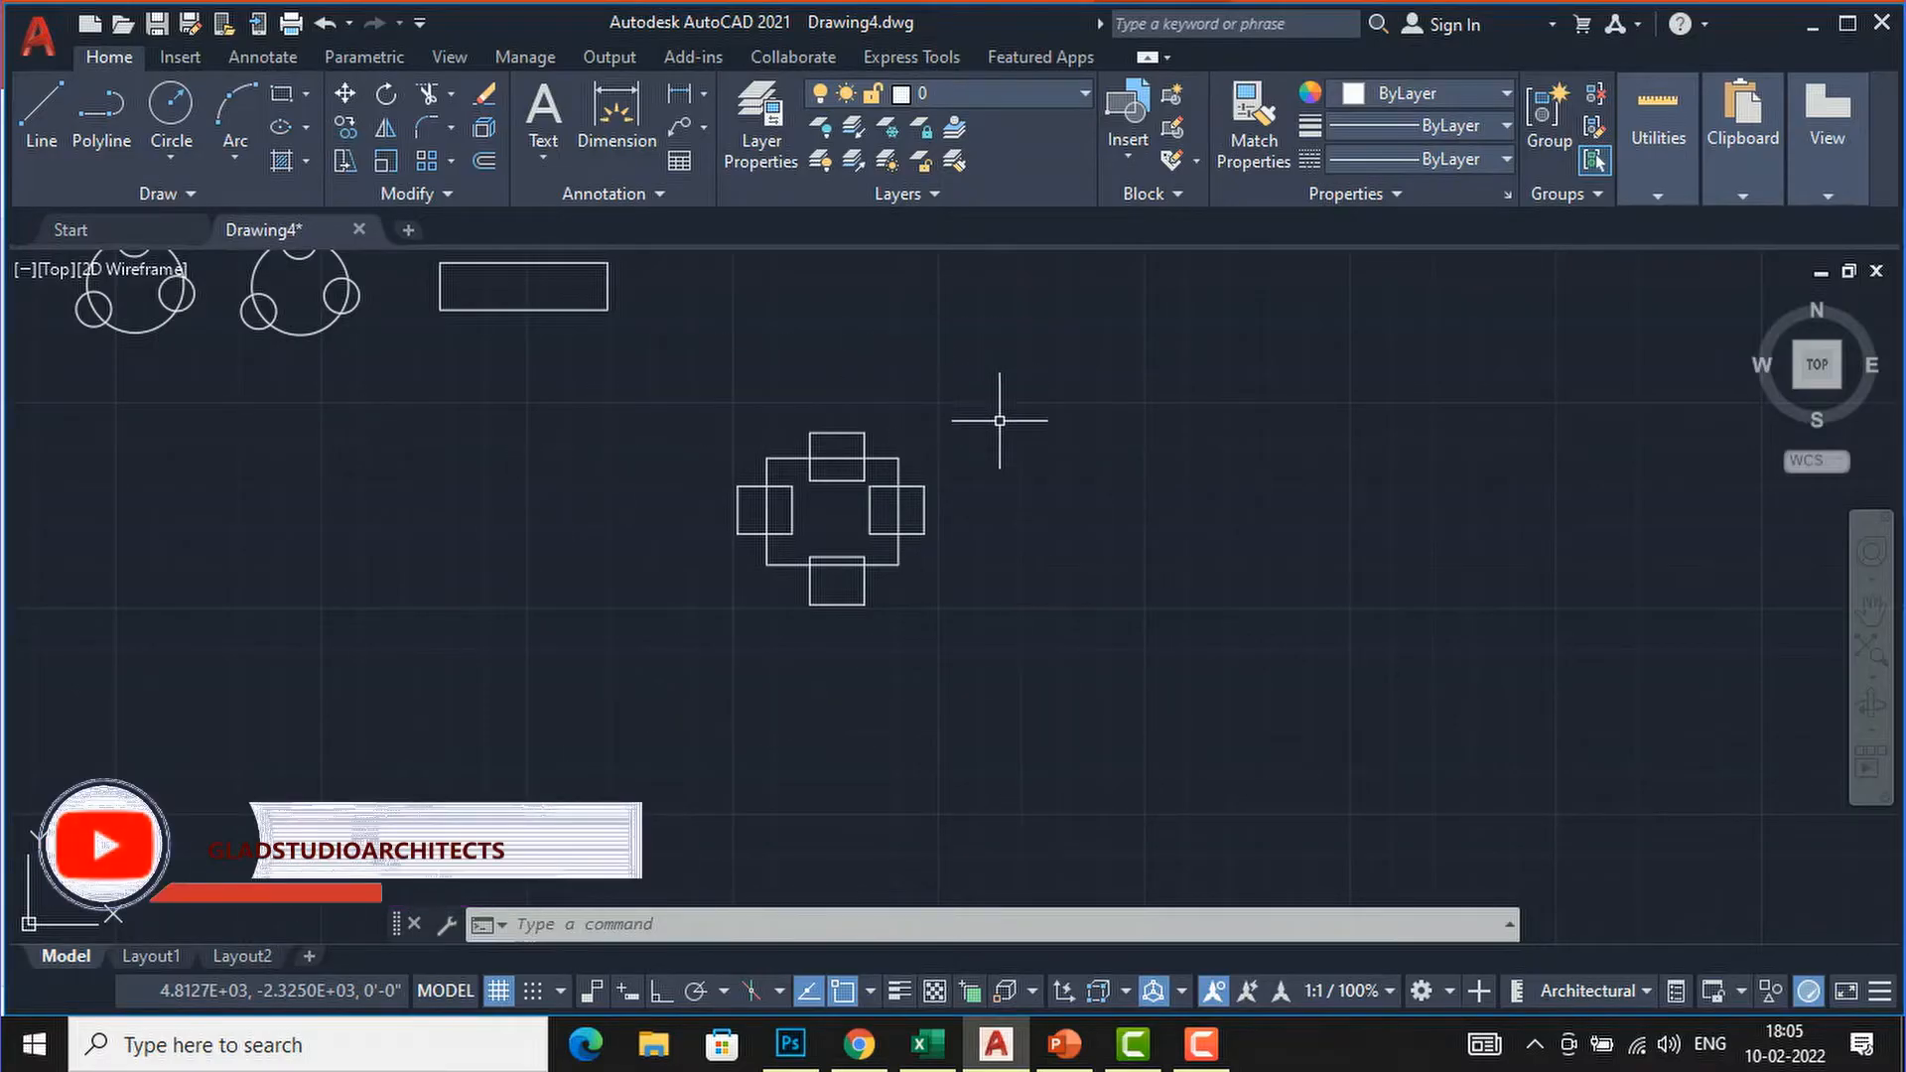
{"action": "left_click", "coordinate": [1064, 1043]}
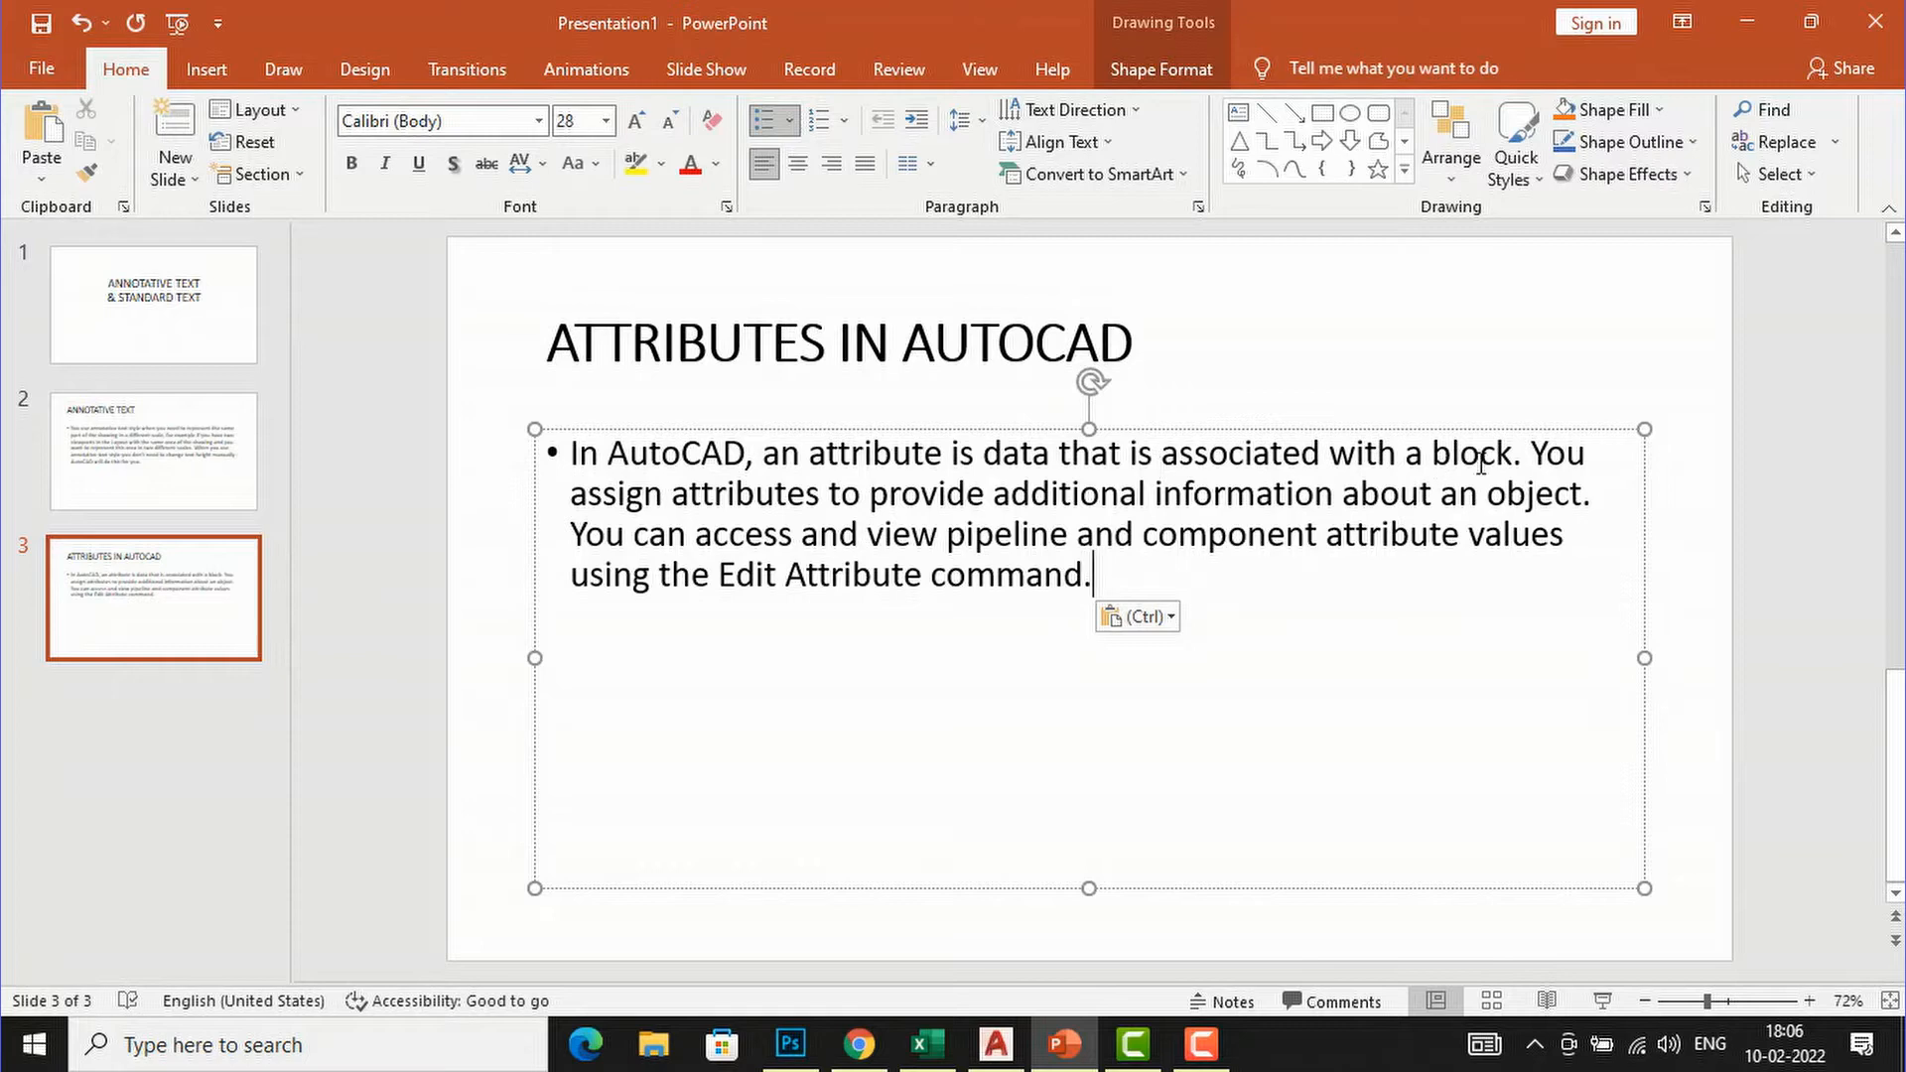
{"action": "left_click", "coordinate": [995, 1044]}
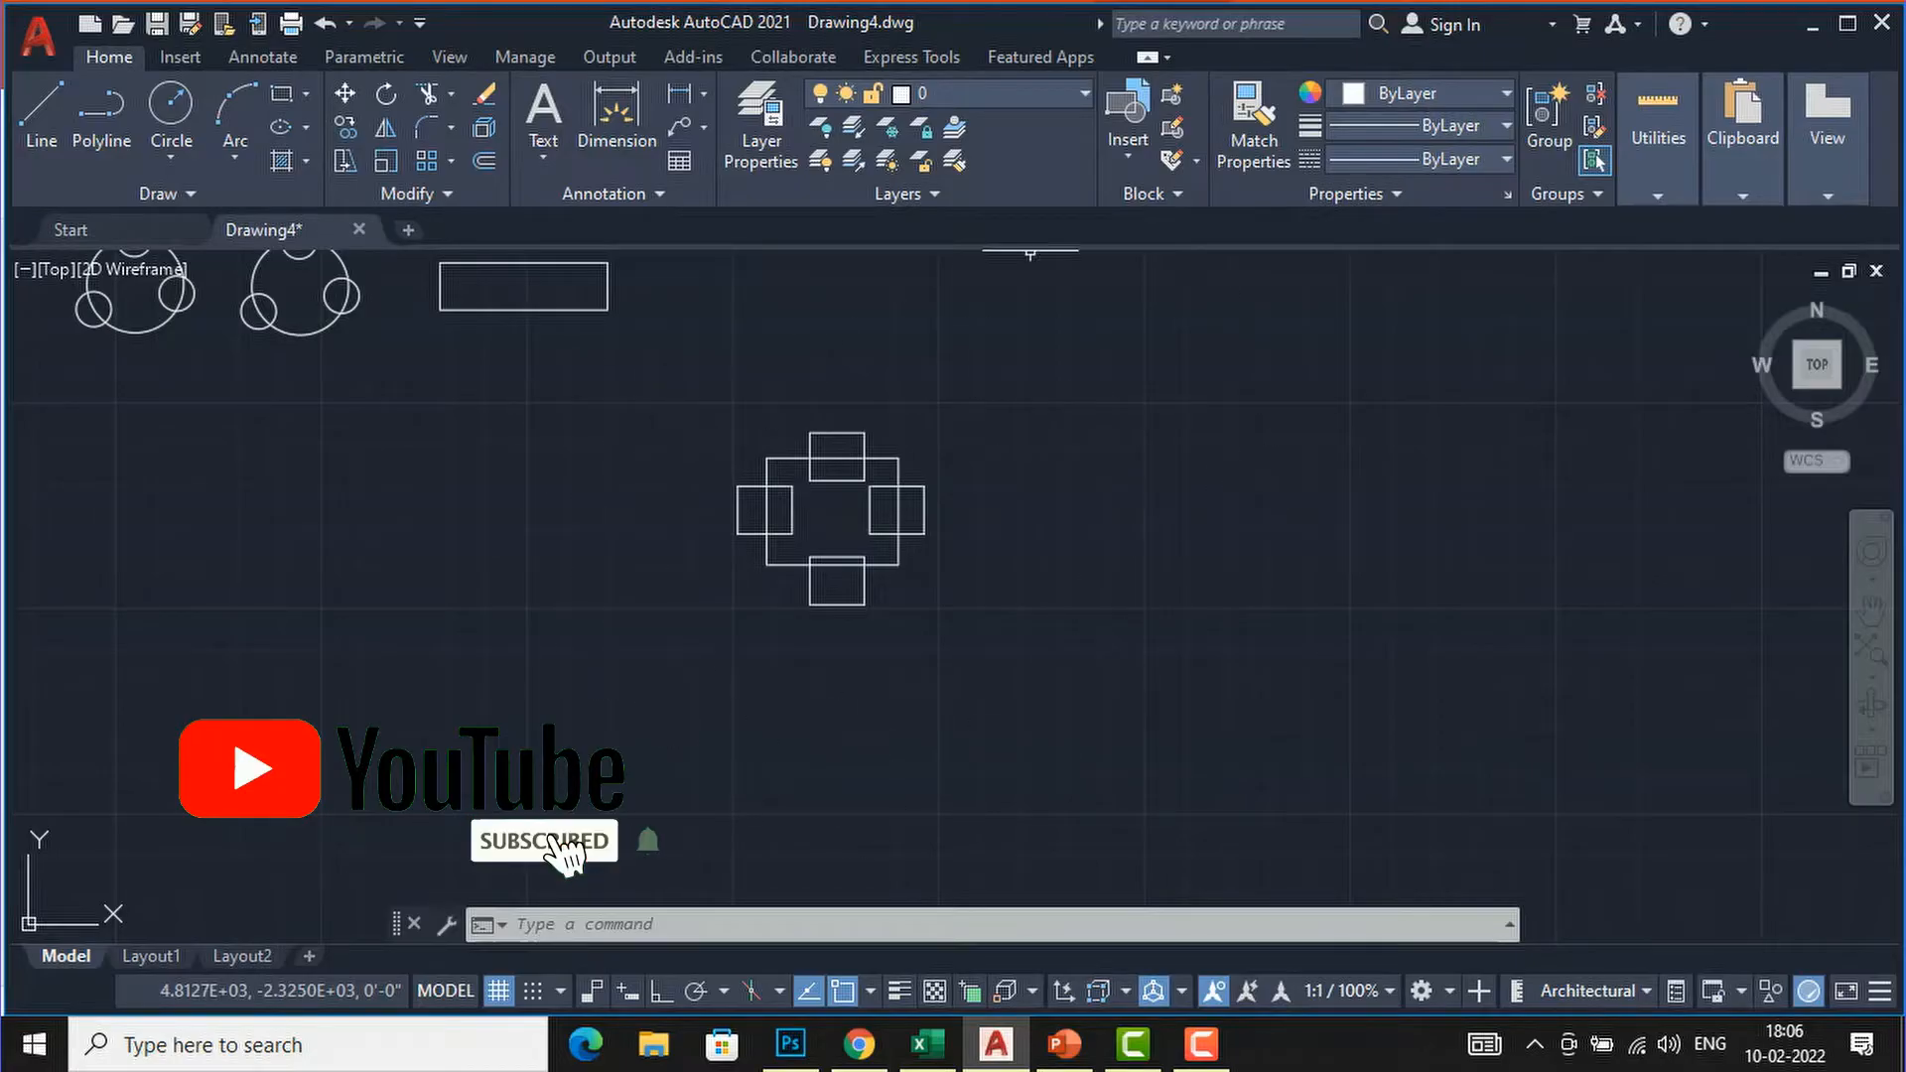
{"action": "left_click", "coordinate": [995, 1045]}
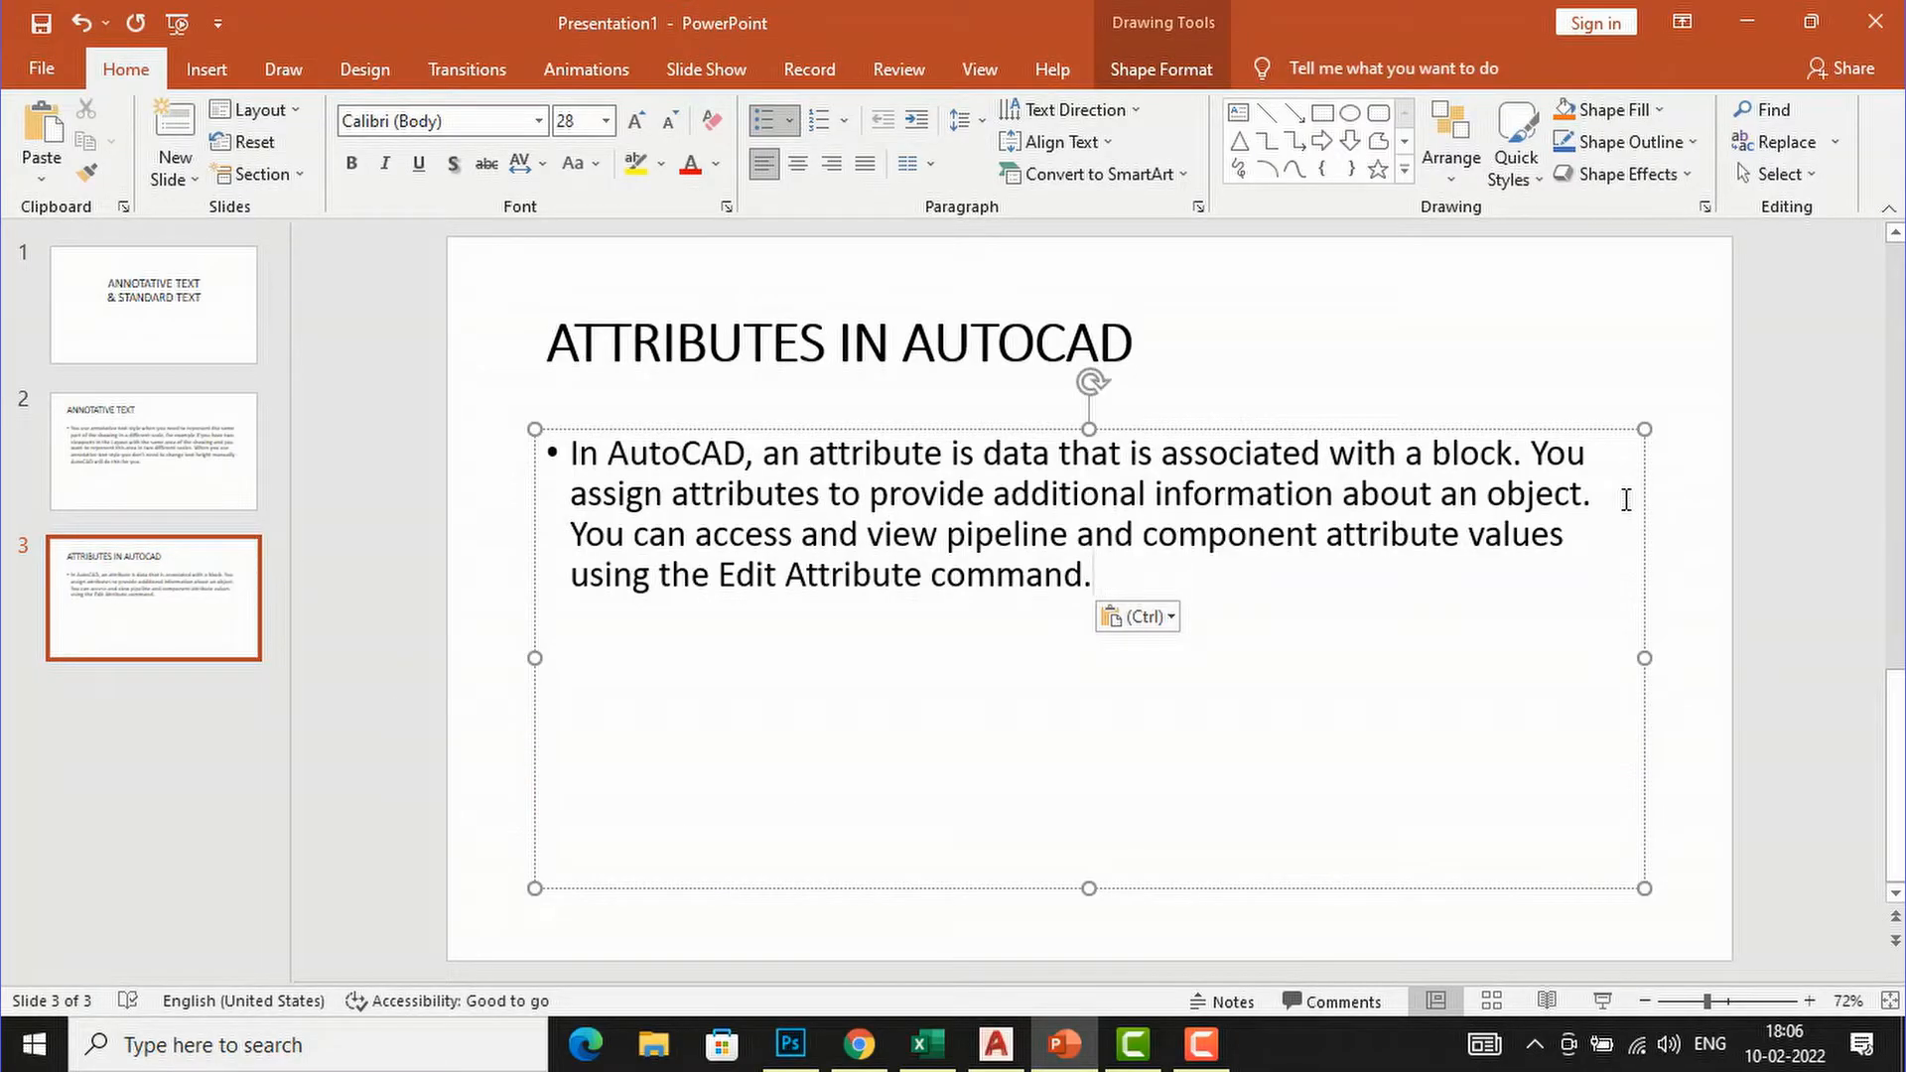
{"action": "left_click", "coordinate": [995, 1045]}
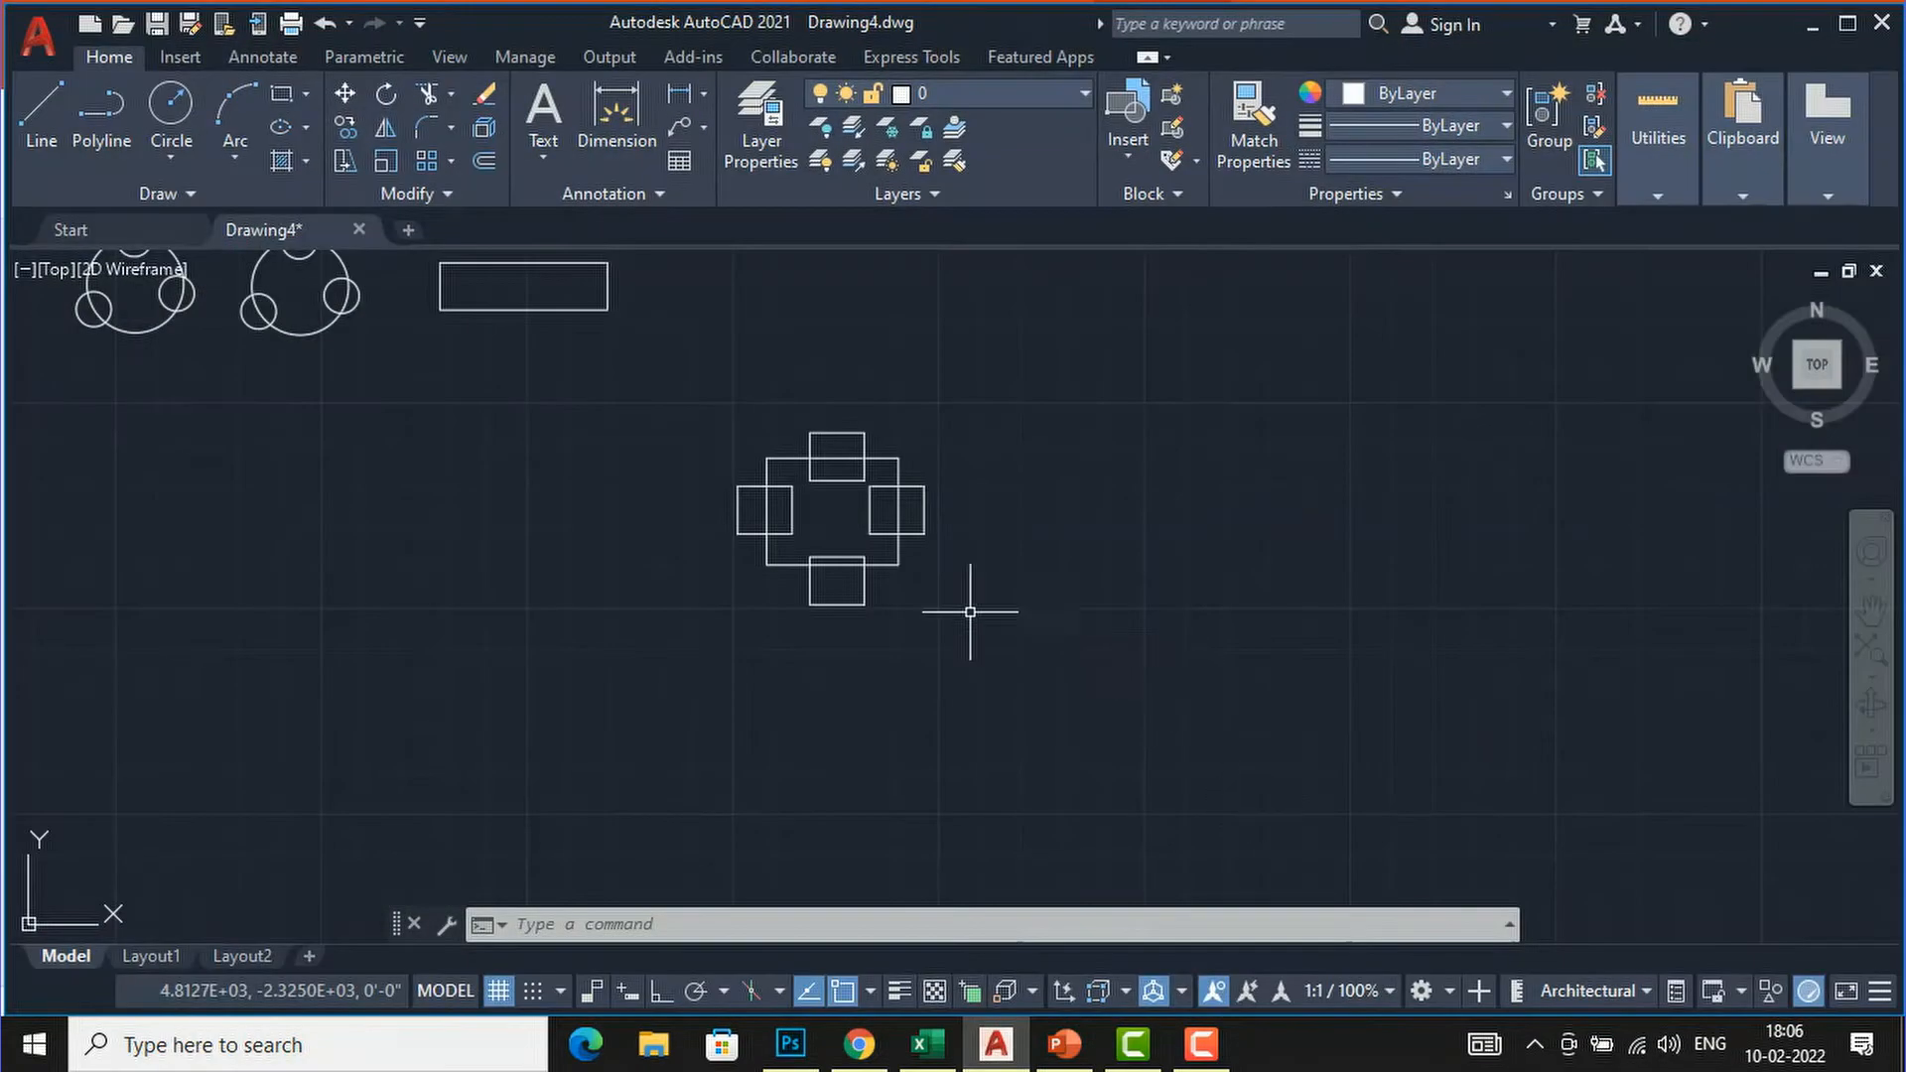
{"action": "scroll", "coordinate": [806, 536], "scroll_direction": "up", "scroll_amount": 2}
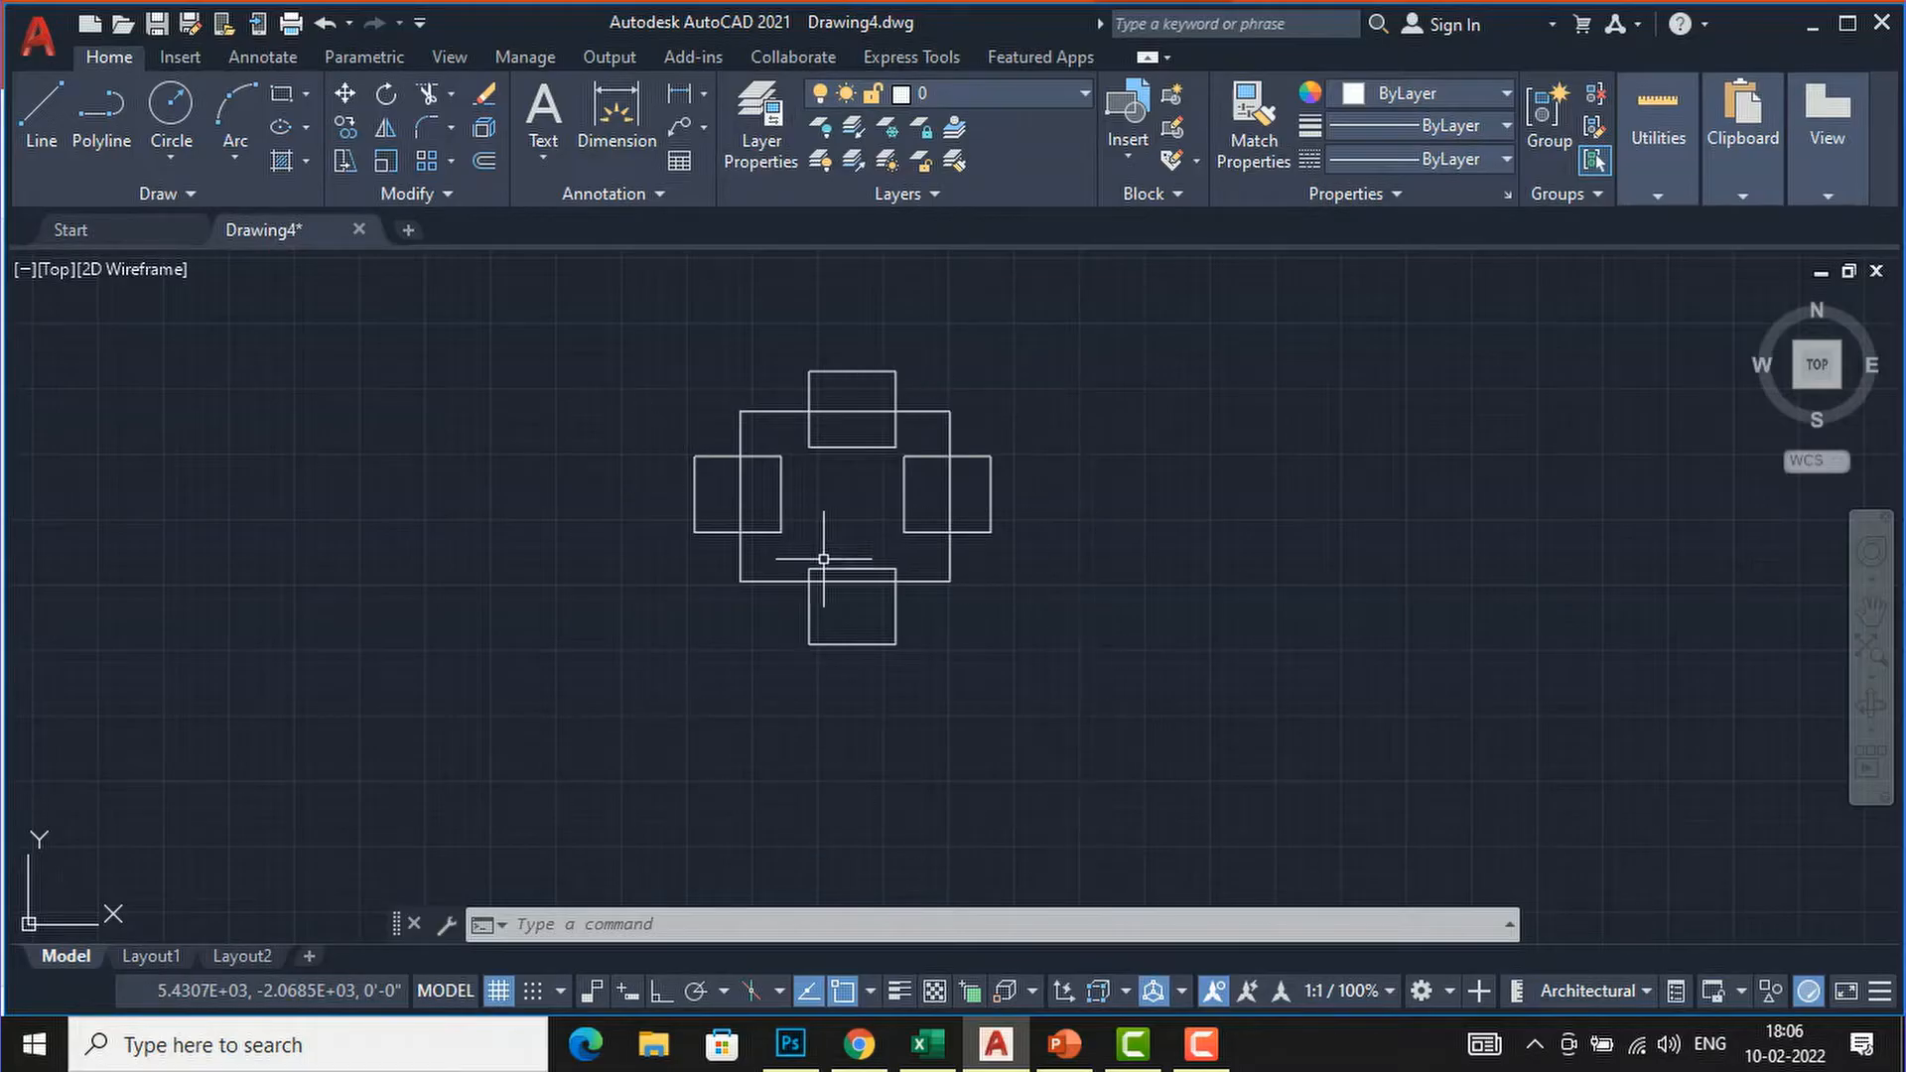
{"action": "scroll", "coordinate": [646, 556], "scroll_direction": "down", "scroll_amount": 4}
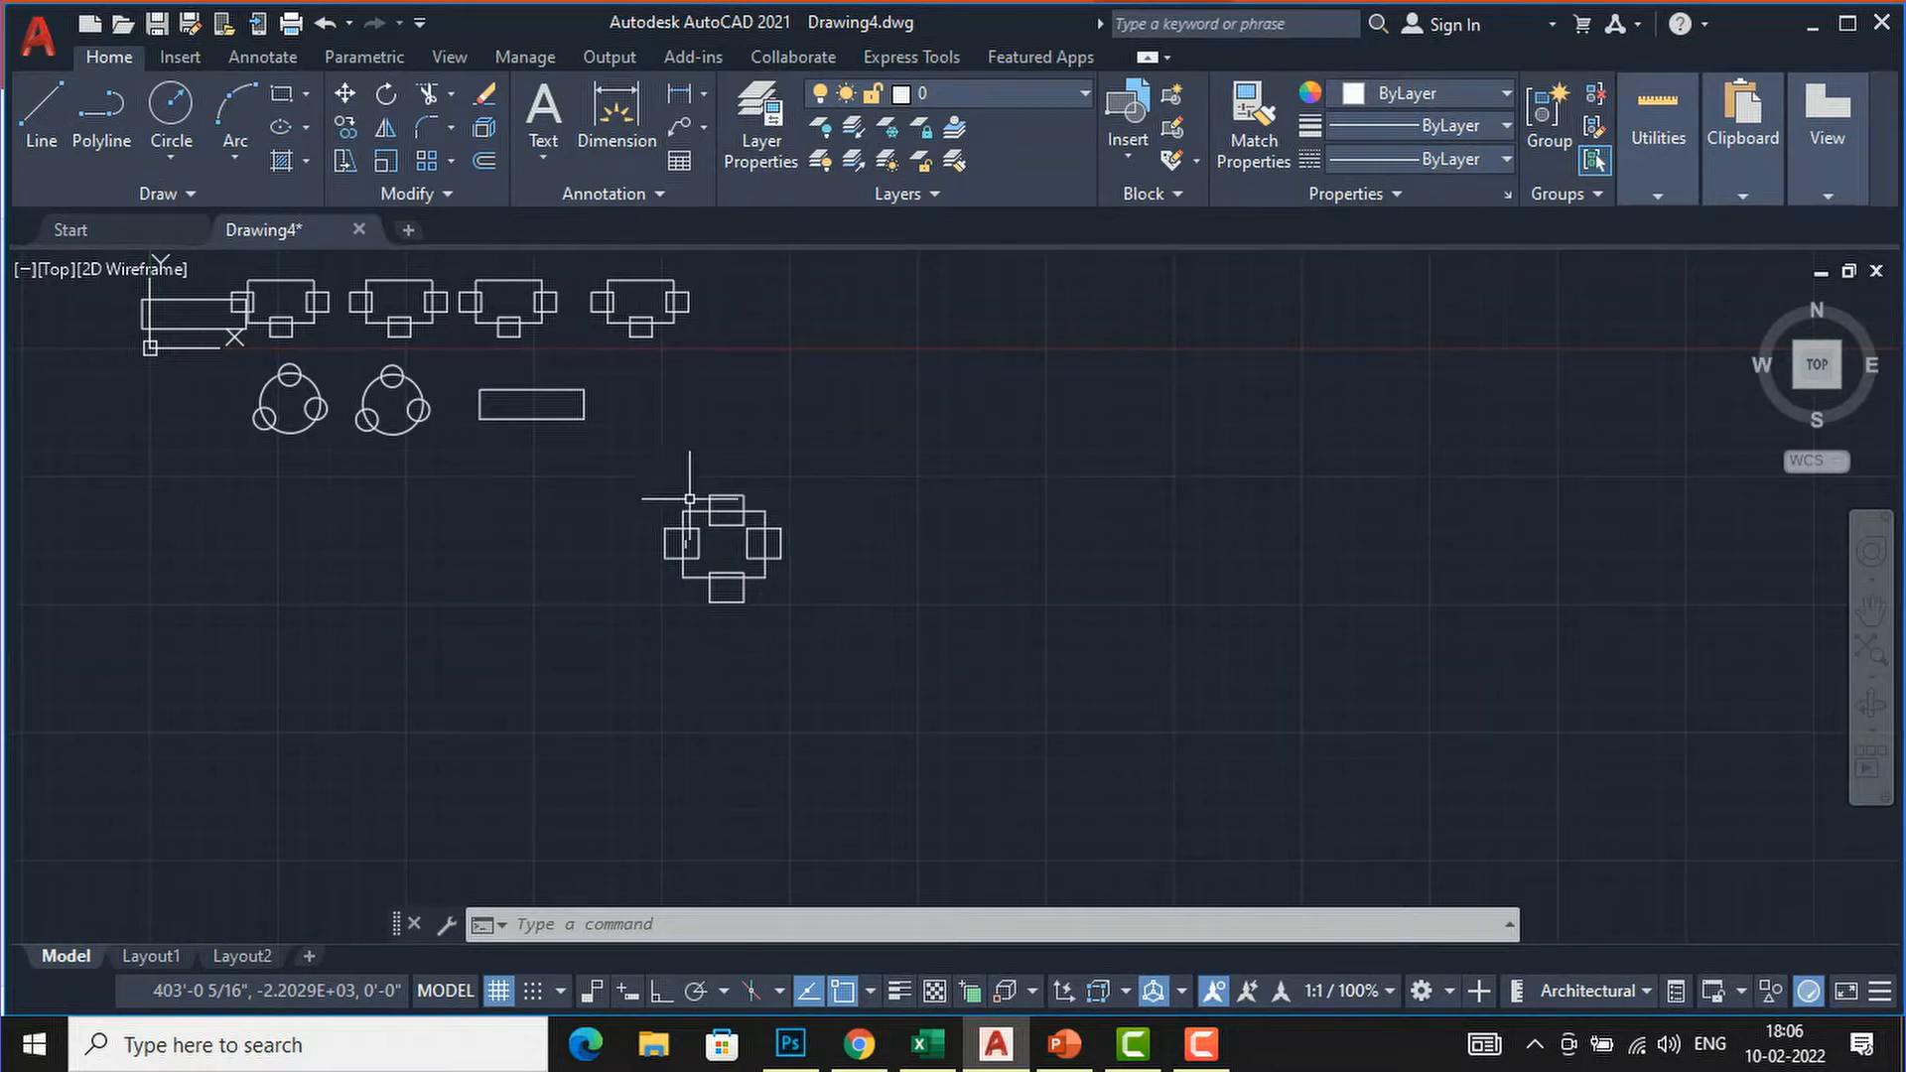
{"action": "scroll", "coordinate": [640, 564], "scroll_direction": "up", "scroll_amount": 2}
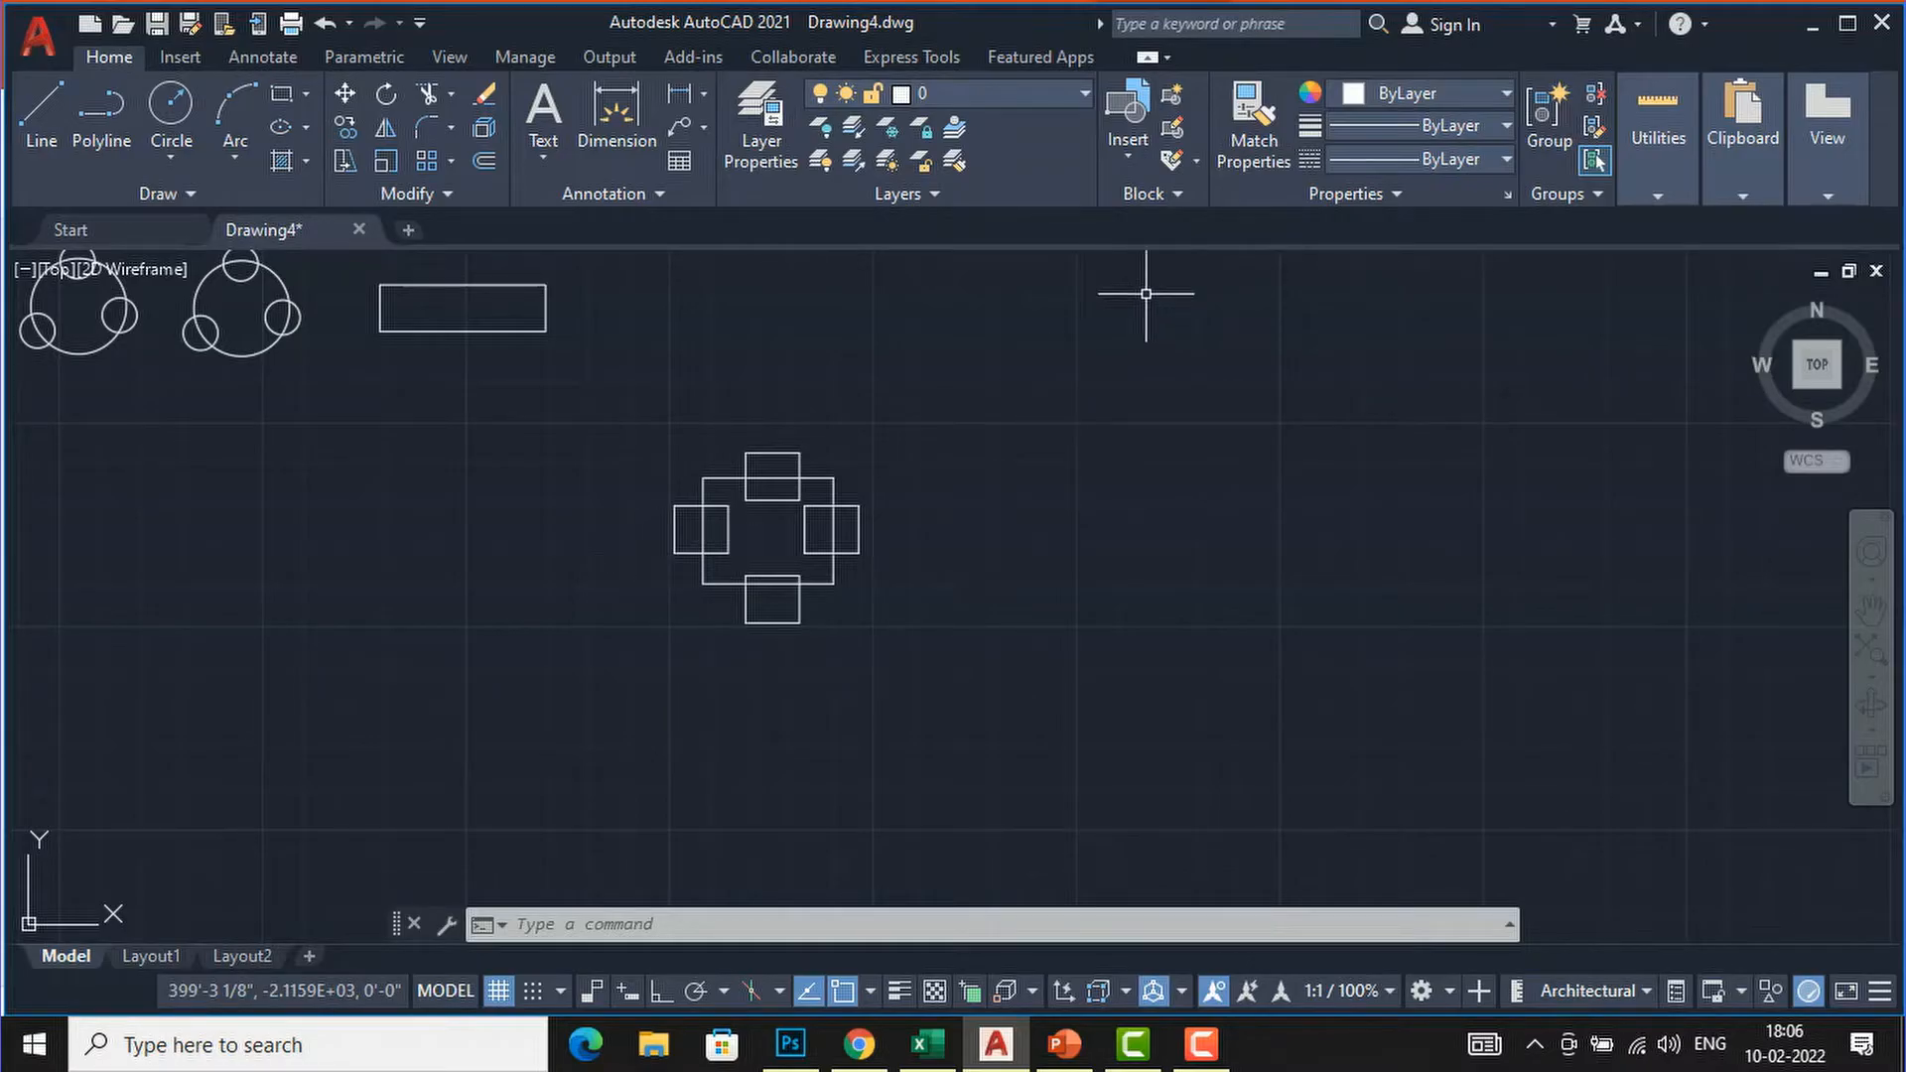
{"action": "left_click", "coordinate": [1175, 194]}
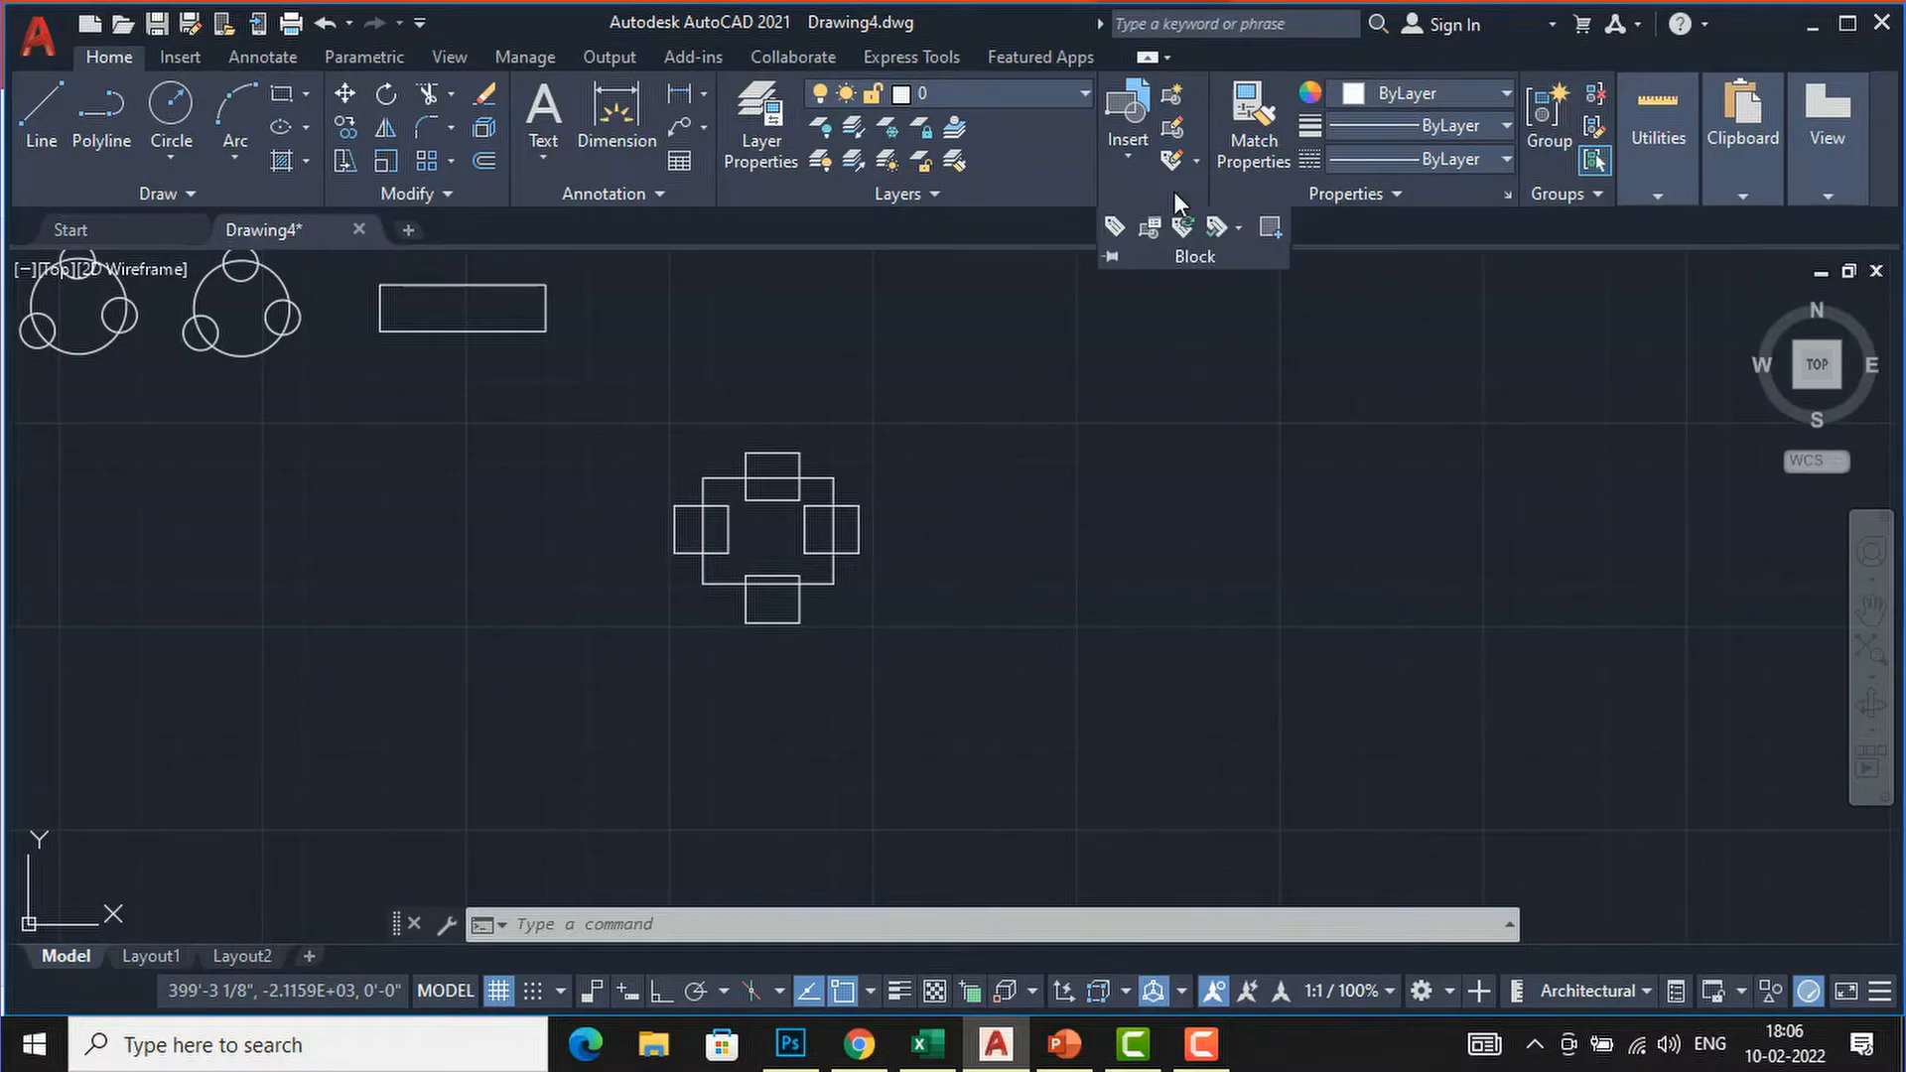
{"action": "left_click", "coordinate": [1115, 227]}
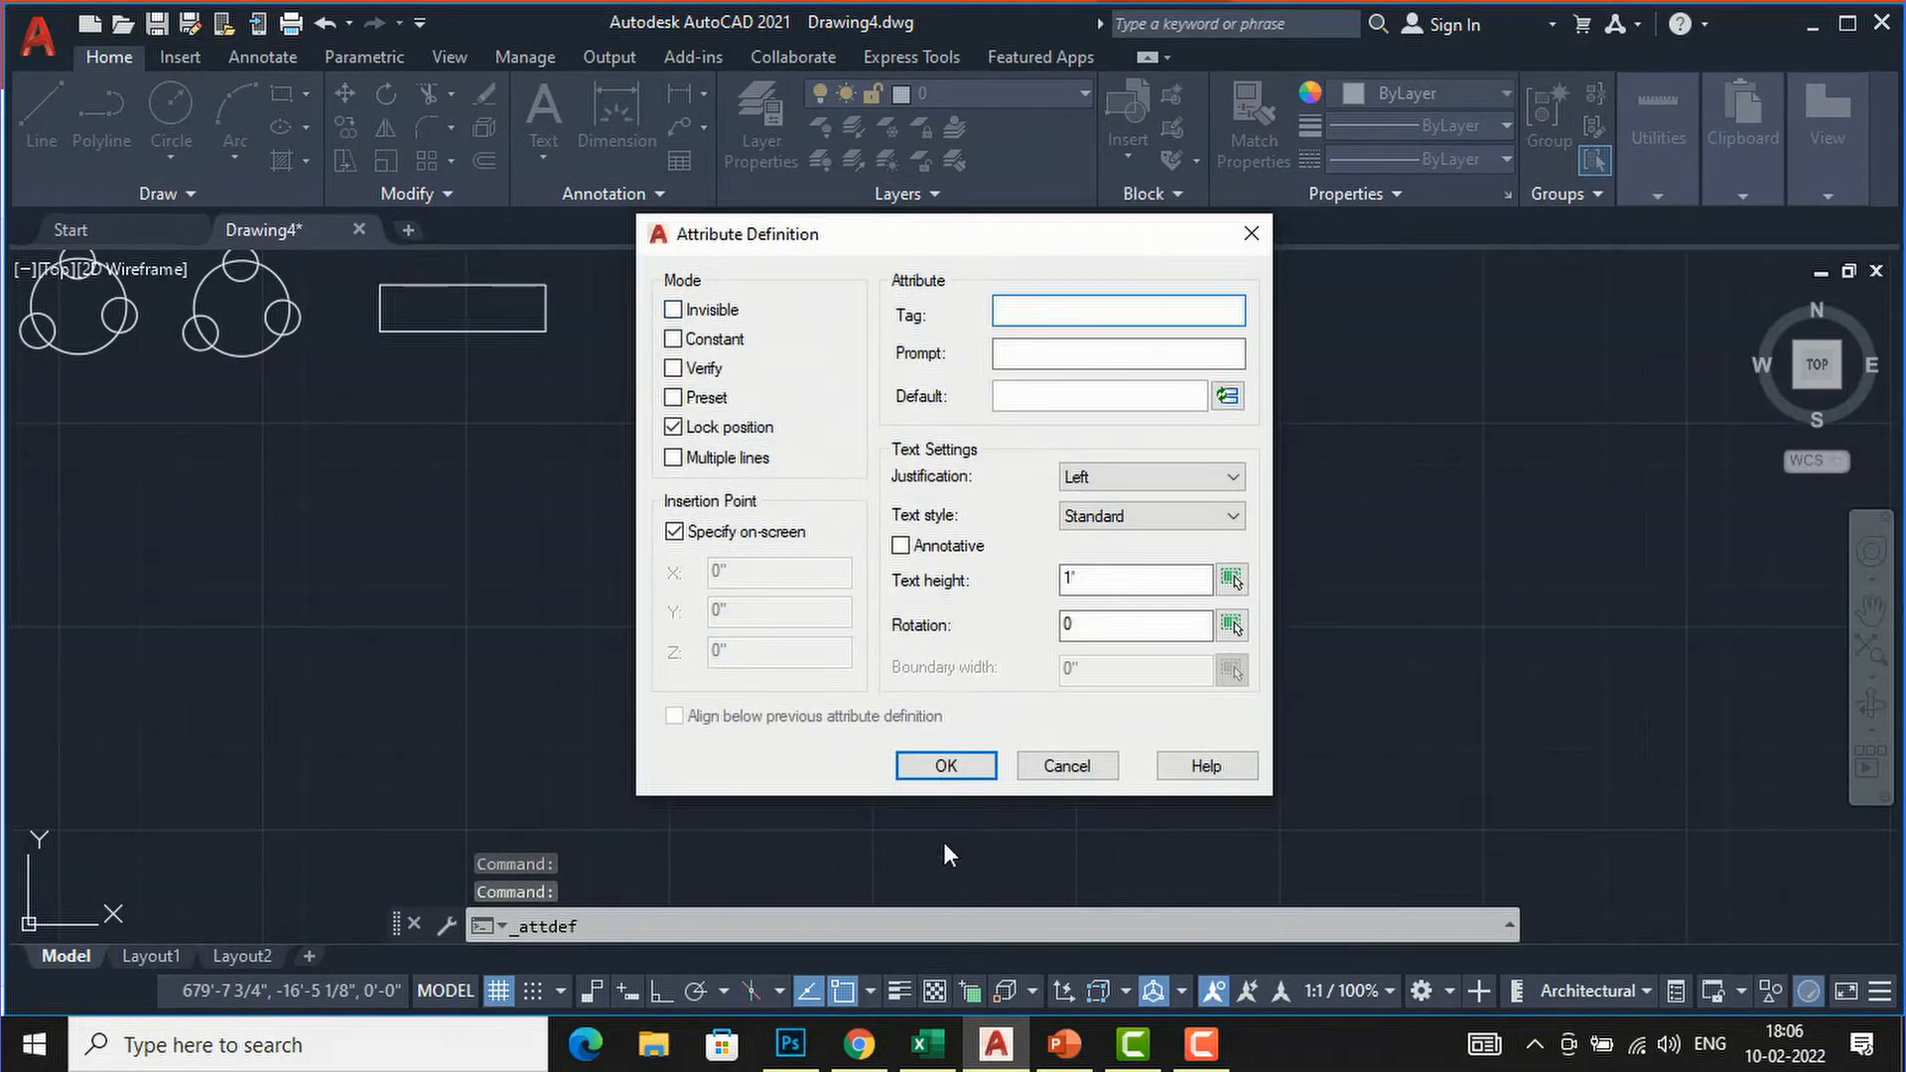
{"action": "left_click", "coordinate": [1250, 235]}
Explode the square meeting table block with its four chairs.
{"action": "left_click", "coordinate": [963, 666]}
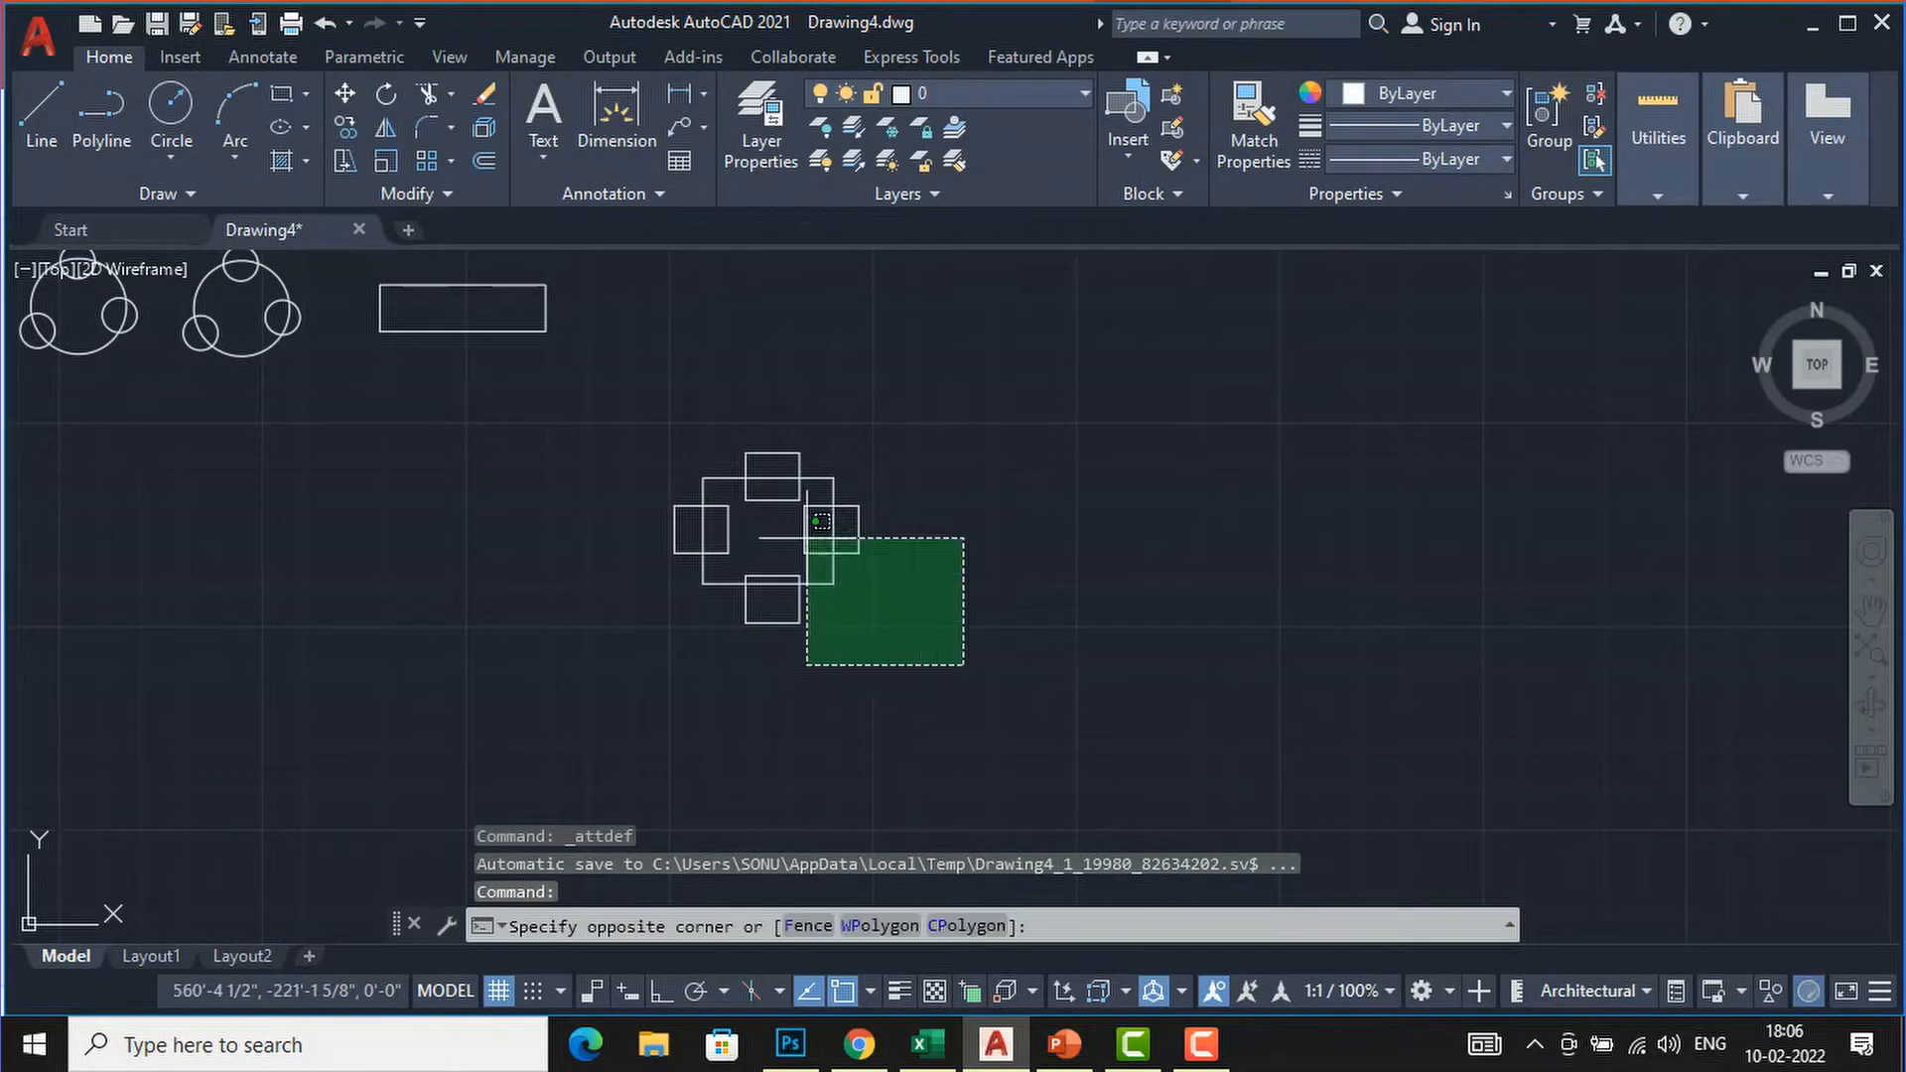
{"action": "left_click", "coordinate": [623, 407]}
{"action": "type", "text": "x"}
{"action": "key", "text": "Return"}
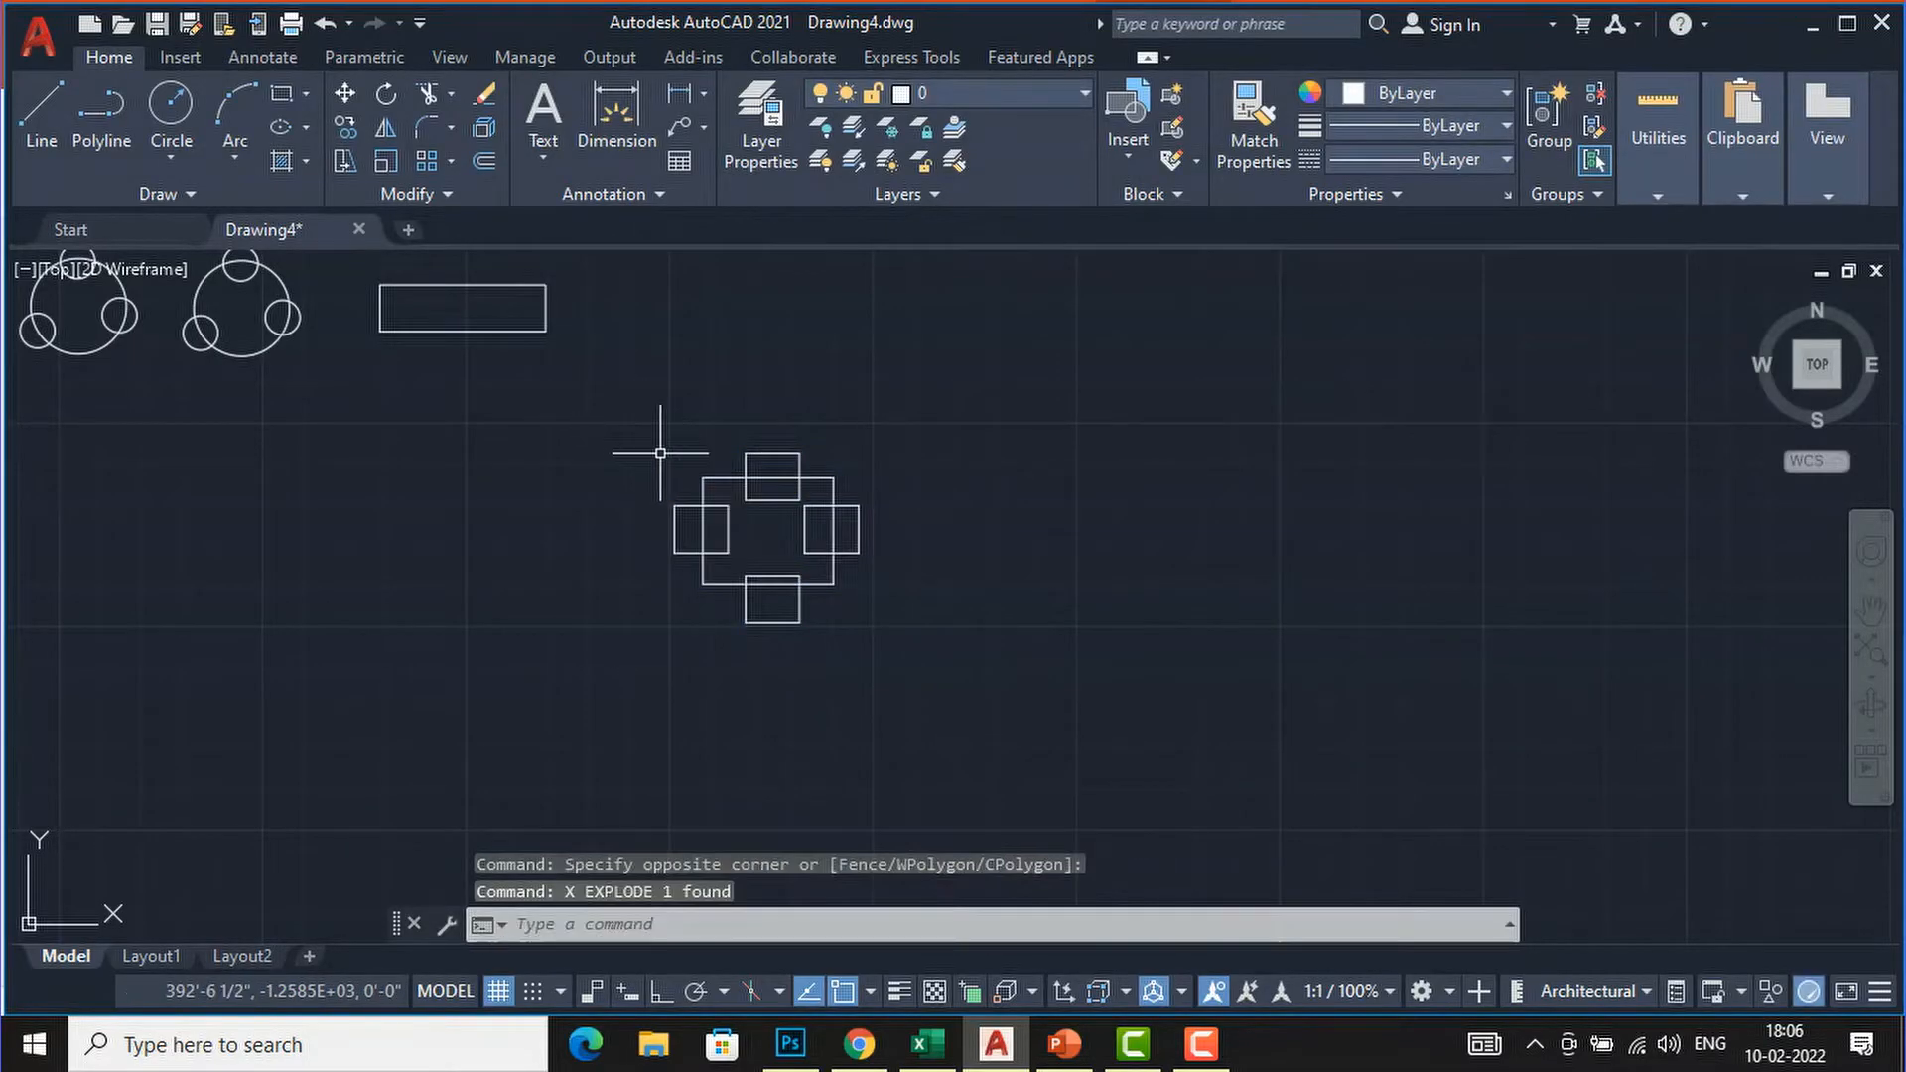
Select the chairs of the exploded table one by one to check that they are separate objects.
{"action": "left_click", "coordinate": [785, 622]}
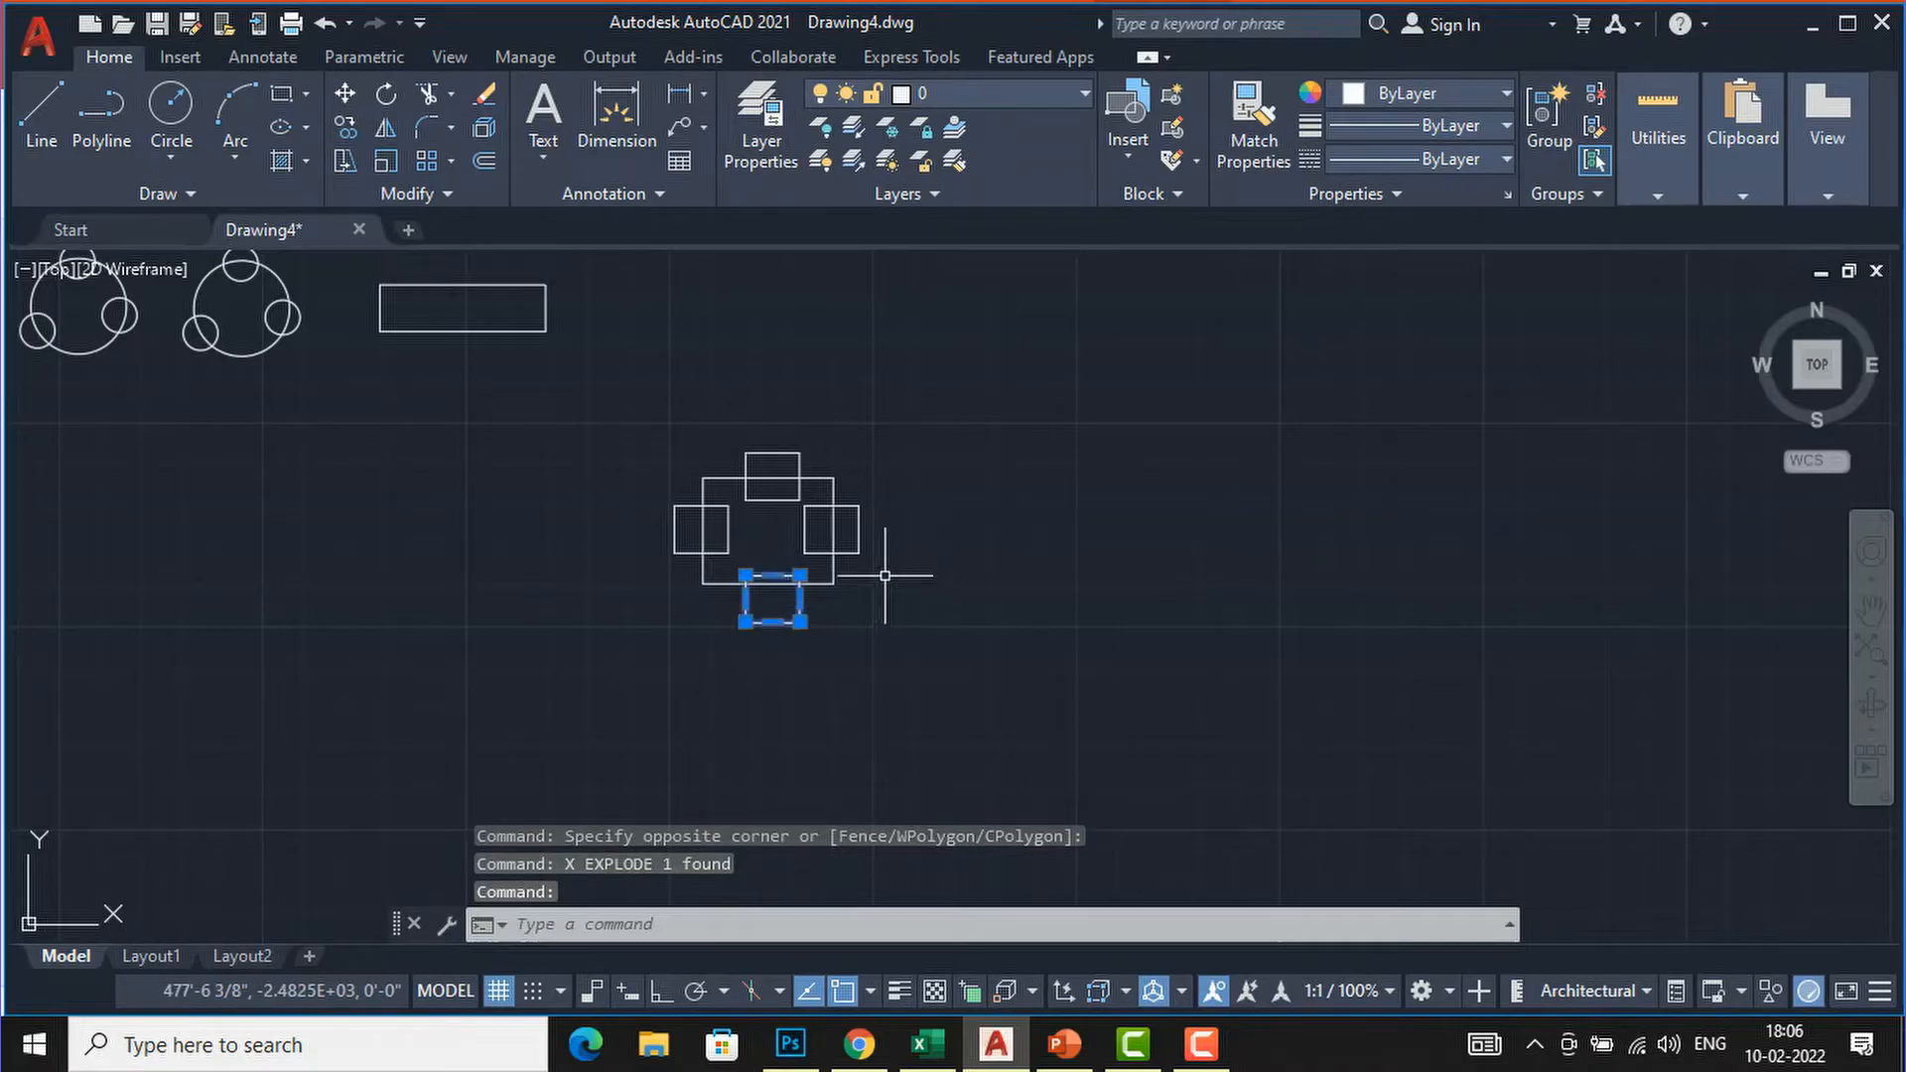
{"action": "left_click", "coordinate": [859, 534]}
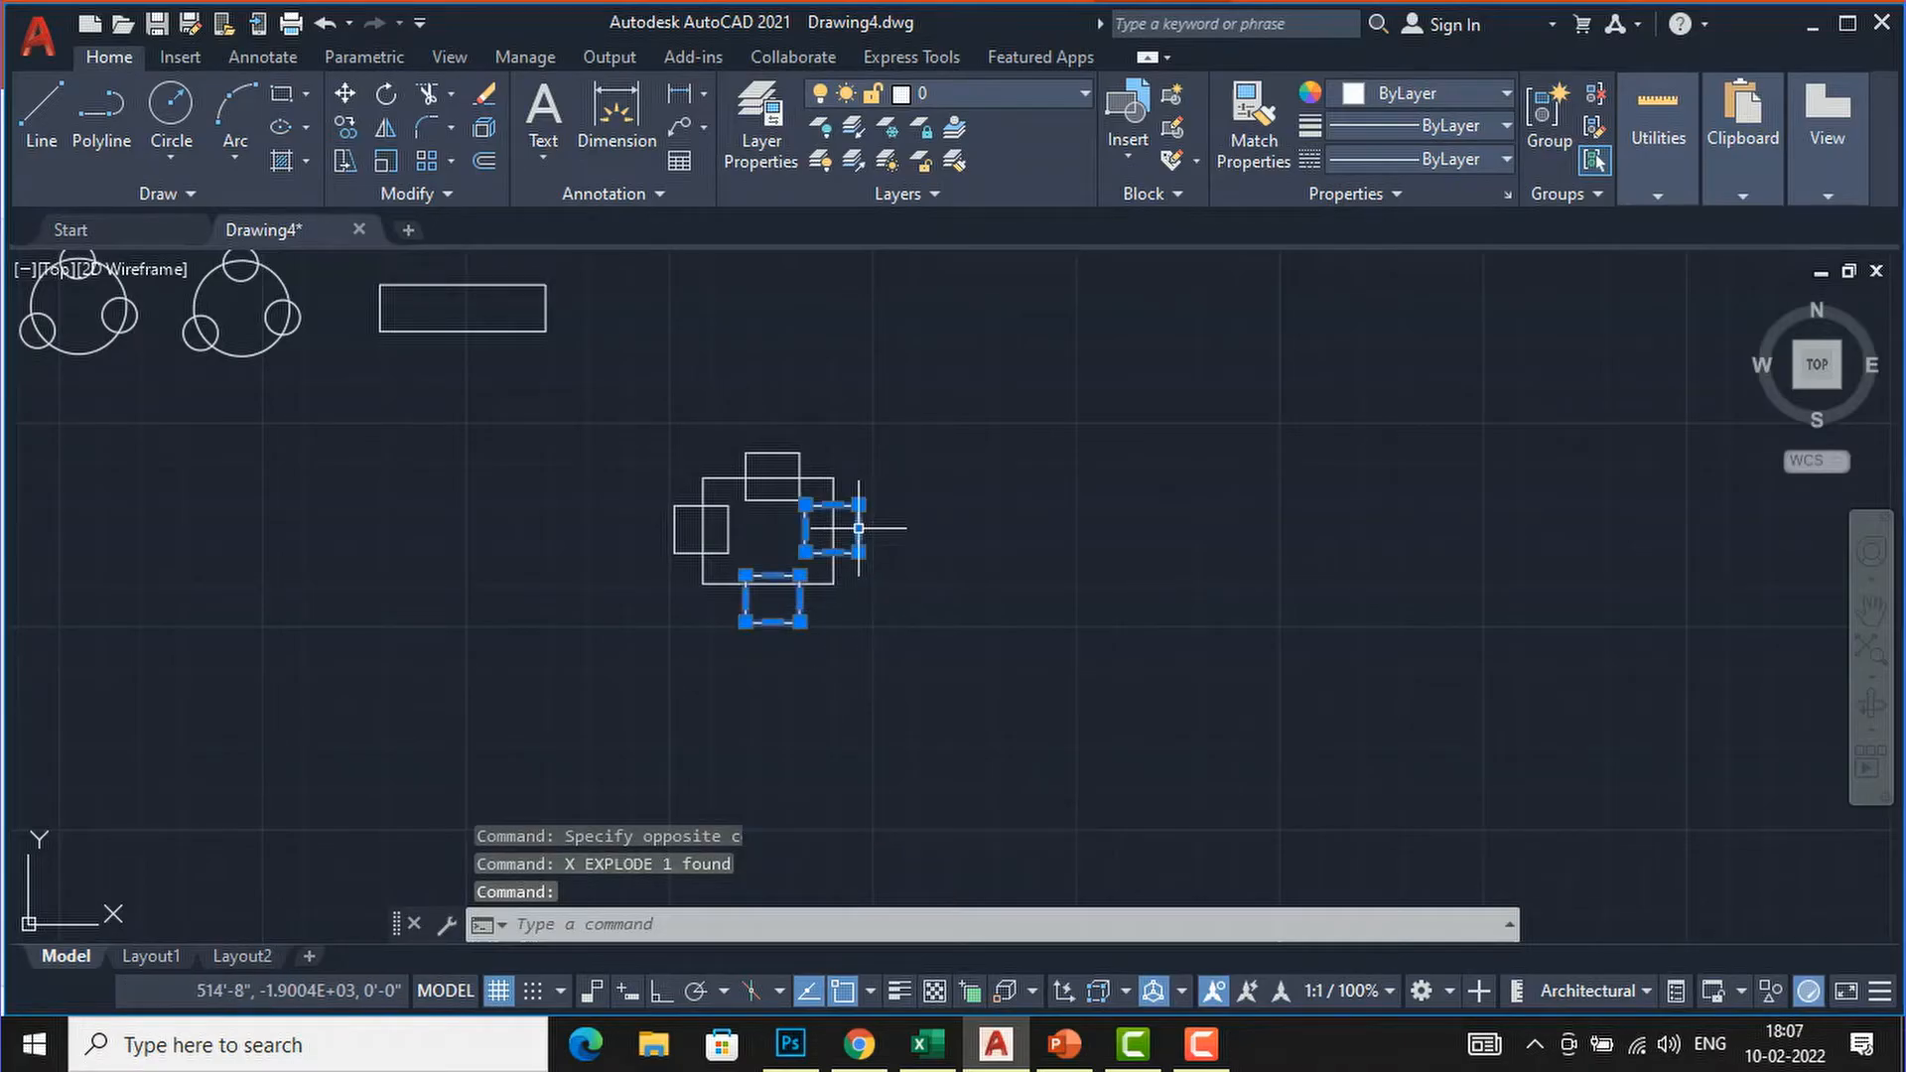
{"action": "left_click", "coordinate": [800, 453]}
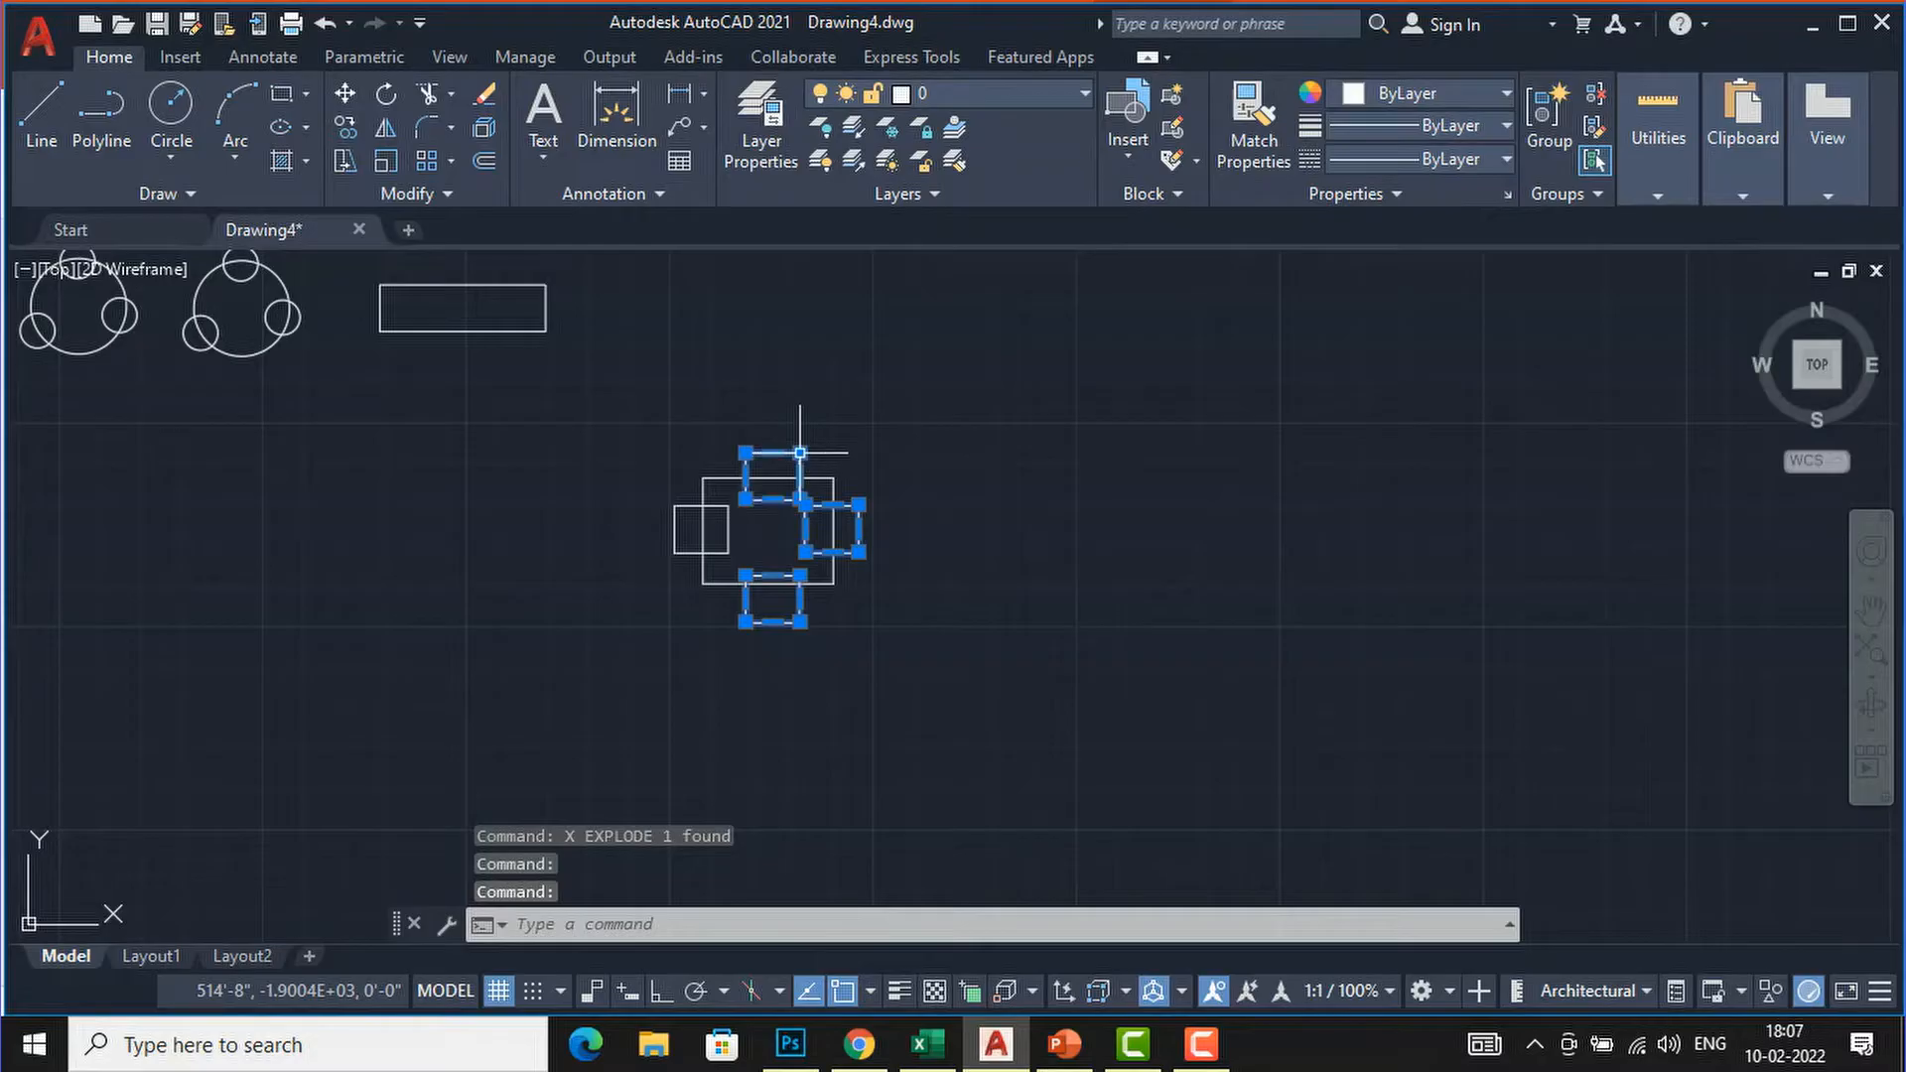
{"action": "key", "text": "Escape"}
{"action": "left_click", "coordinate": [678, 517]}
{"action": "key", "text": "Escape"}
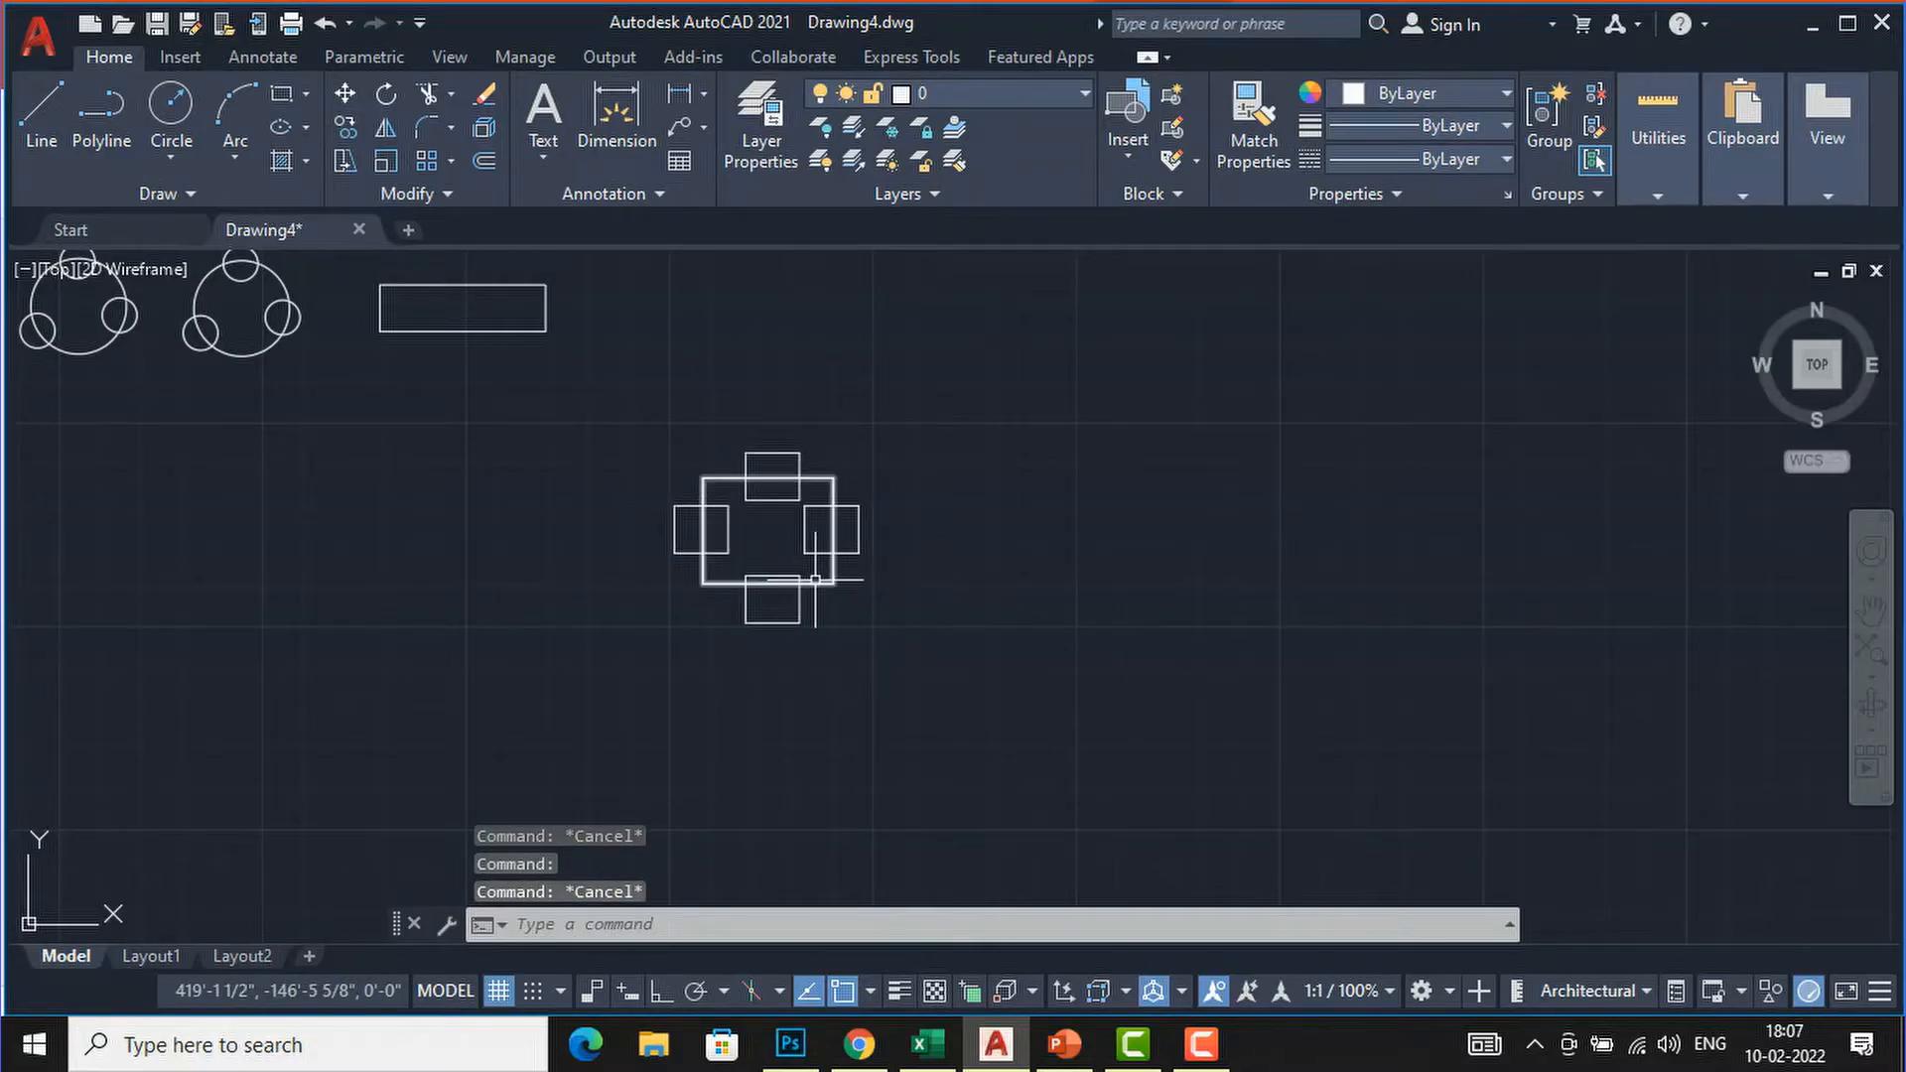
Start an attribute definition with the tag "Sqaure_meetingtable" and the prompt "Office_table".
{"action": "type", "text": "ATT"}
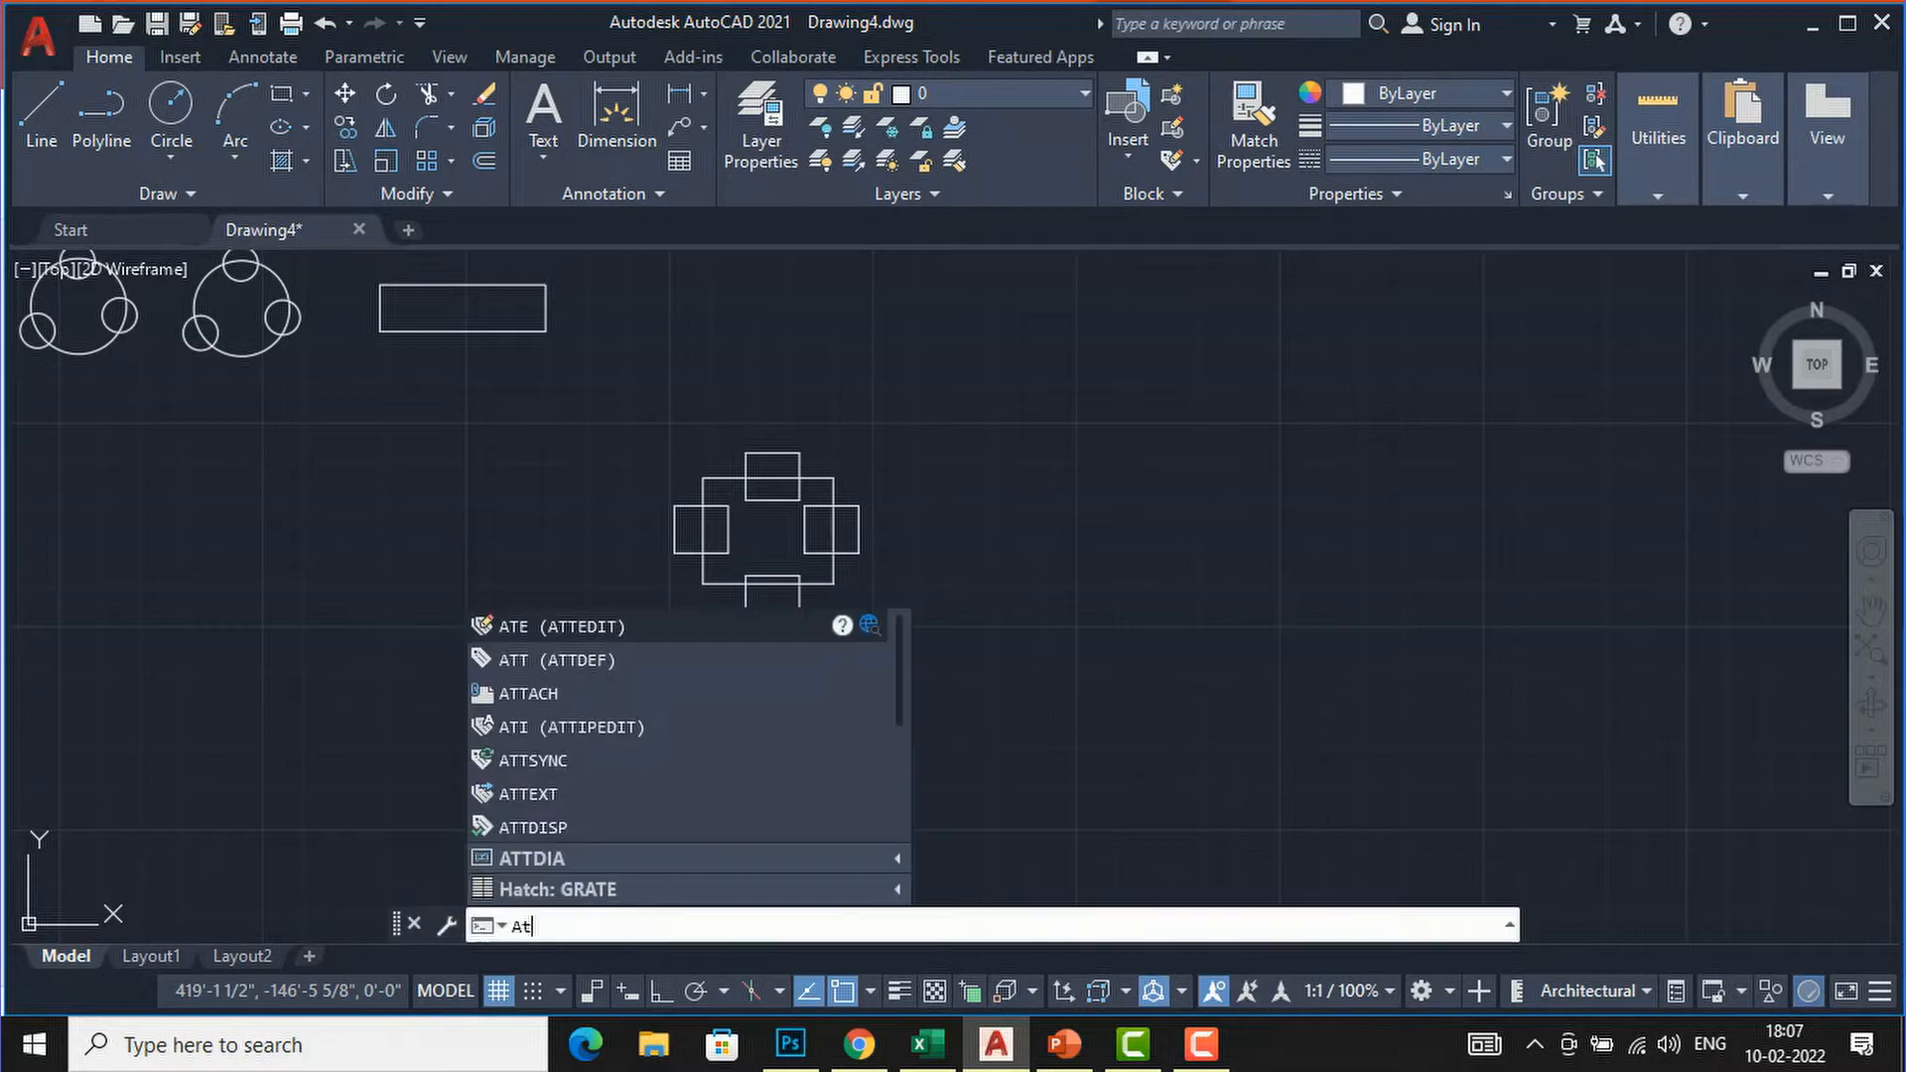
{"action": "left_click", "coordinate": [574, 659]}
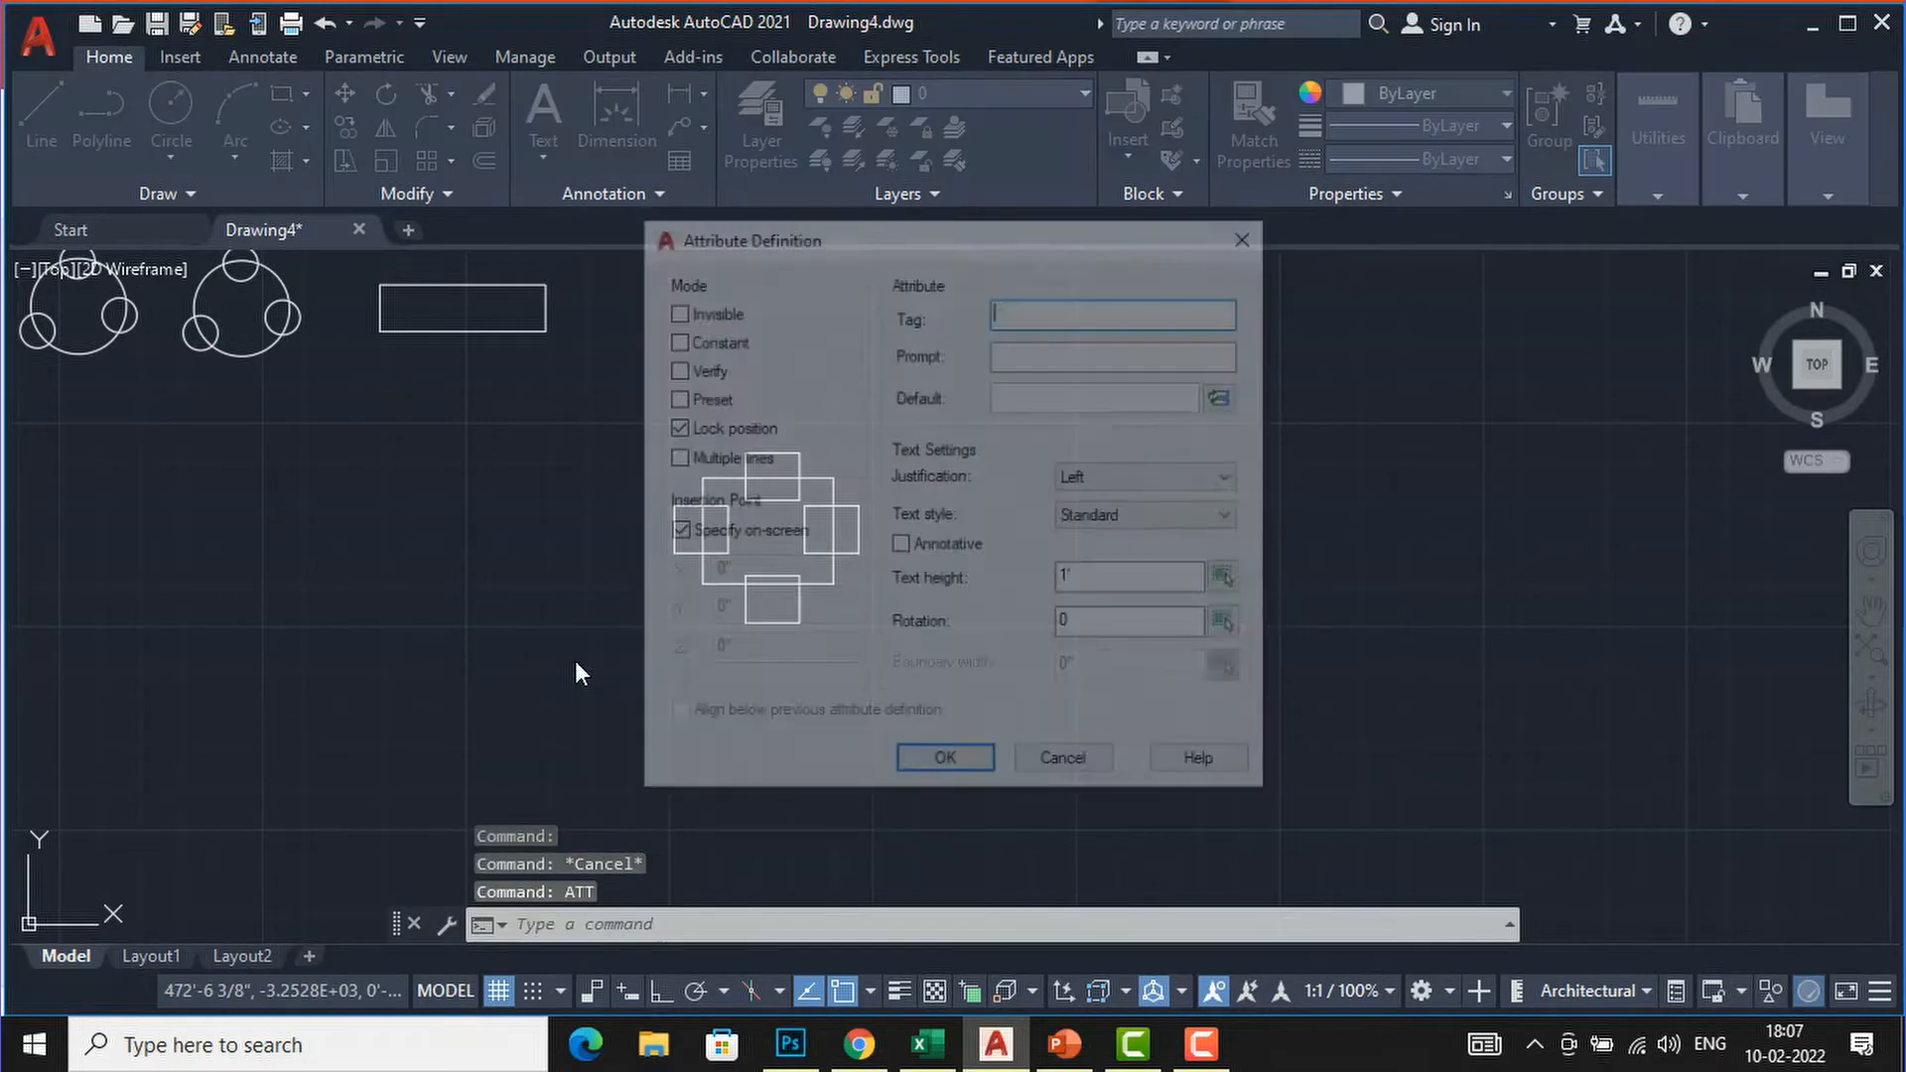
{"action": "left_click_drag", "start_coordinate": [863, 230], "coordinate": [1265, 298]}
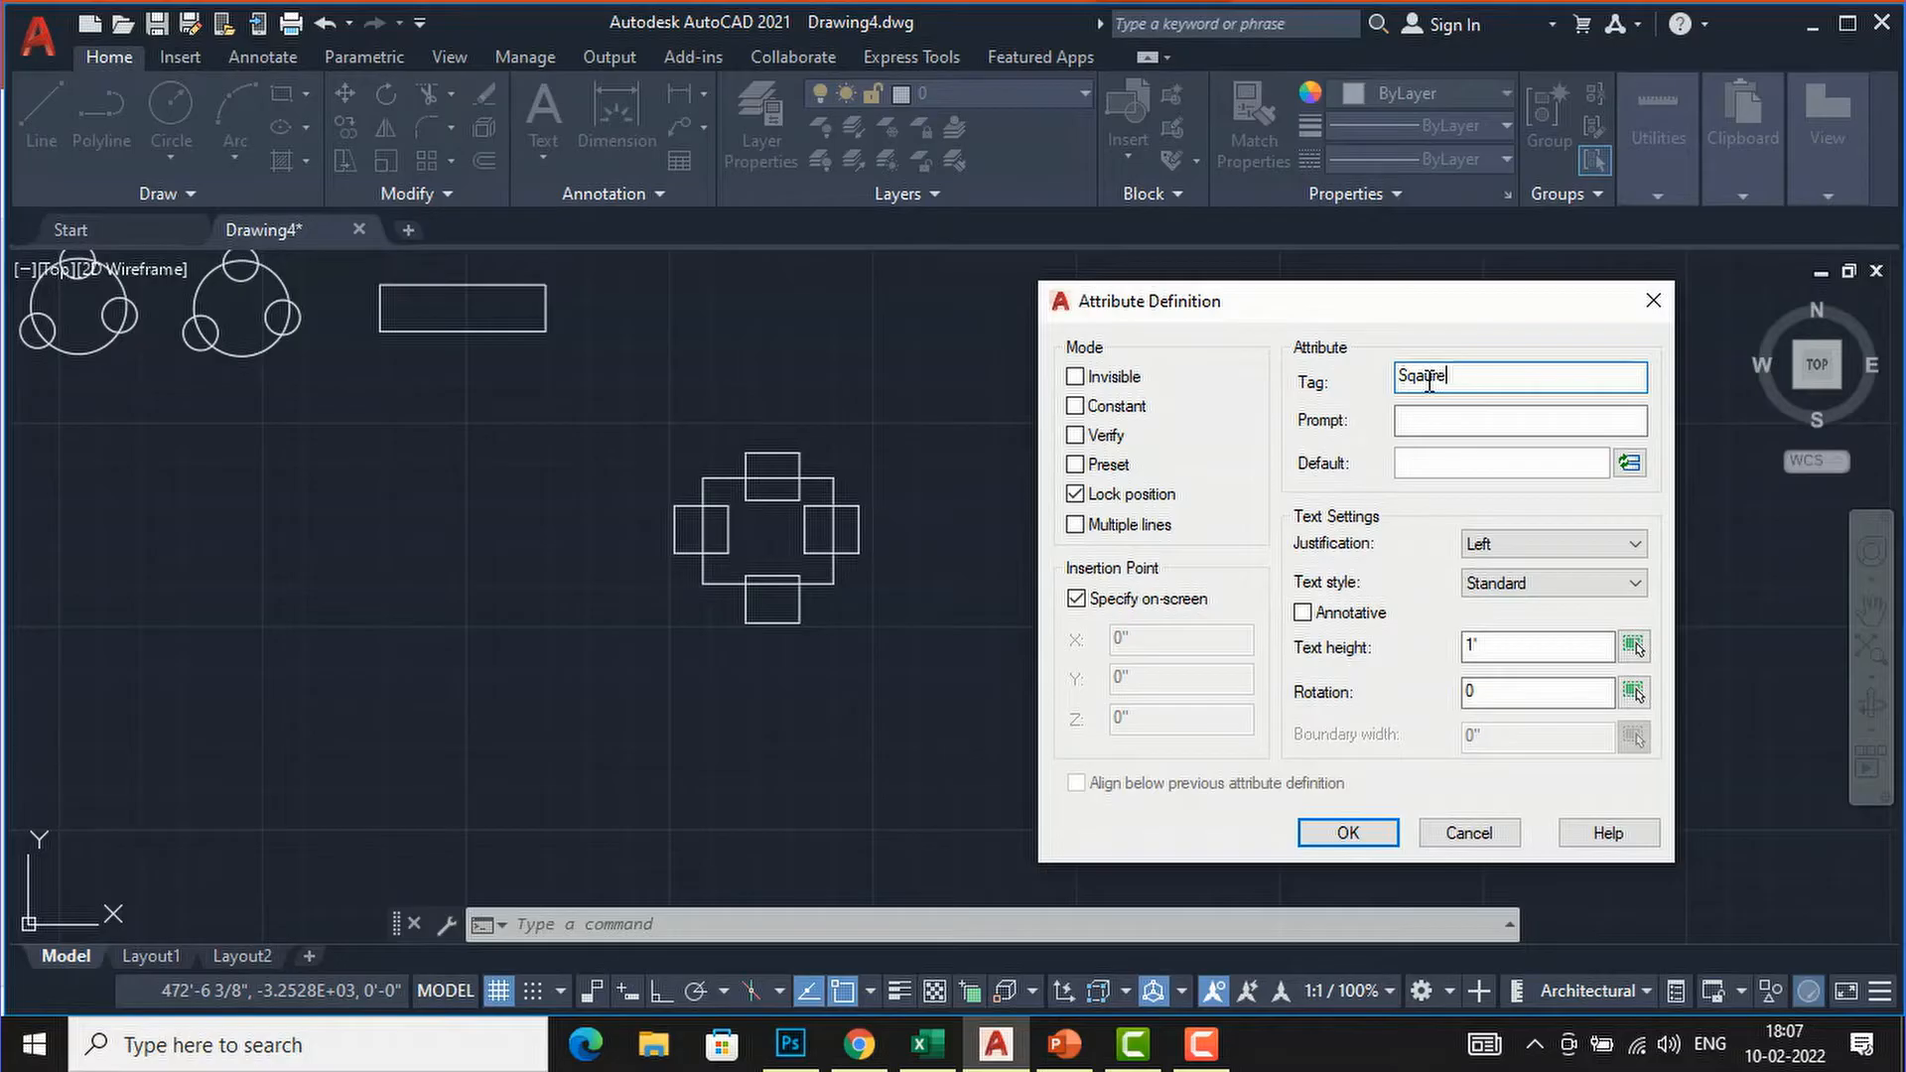
{"action": "type", "text": "_meetingtable"}
{"action": "left_click", "coordinate": [1425, 420]}
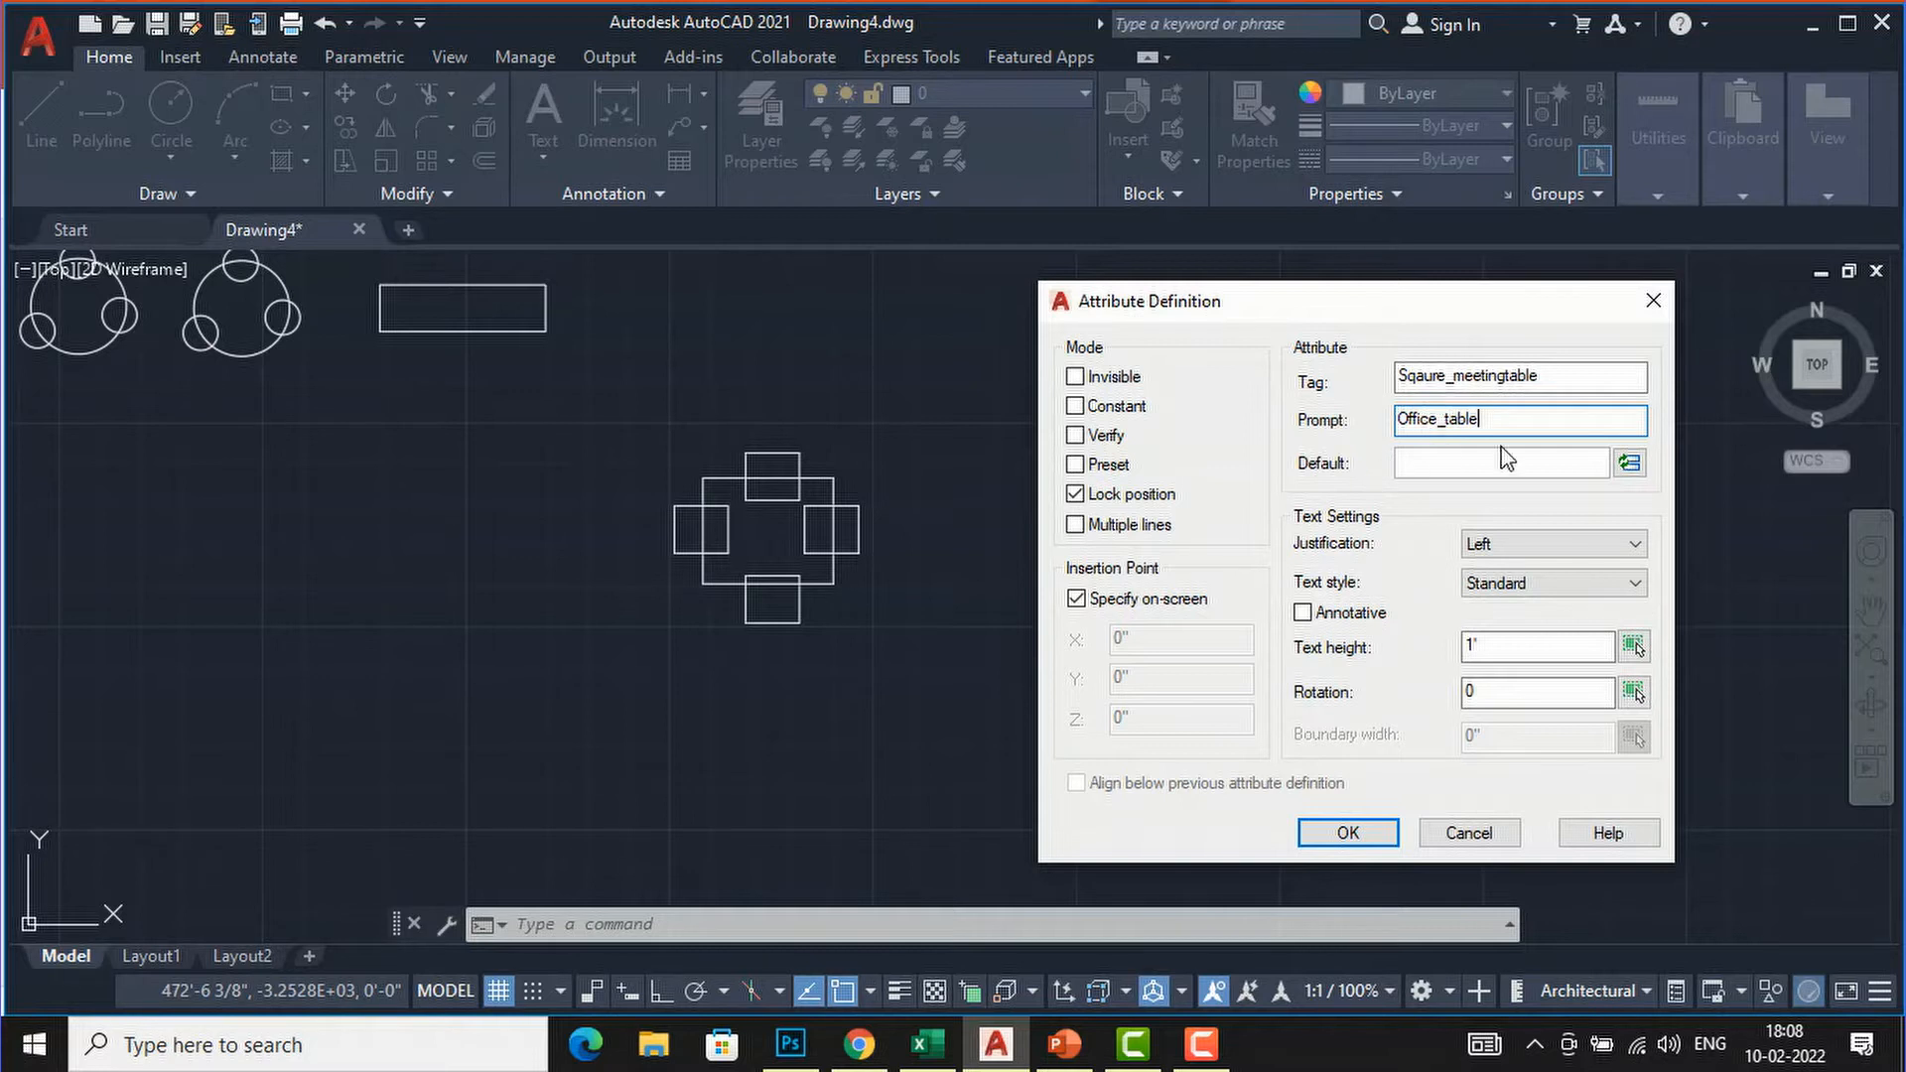
Browse the available field names and try the Comments field as the attribute's default value.
{"action": "left_click", "coordinate": [1632, 464]}
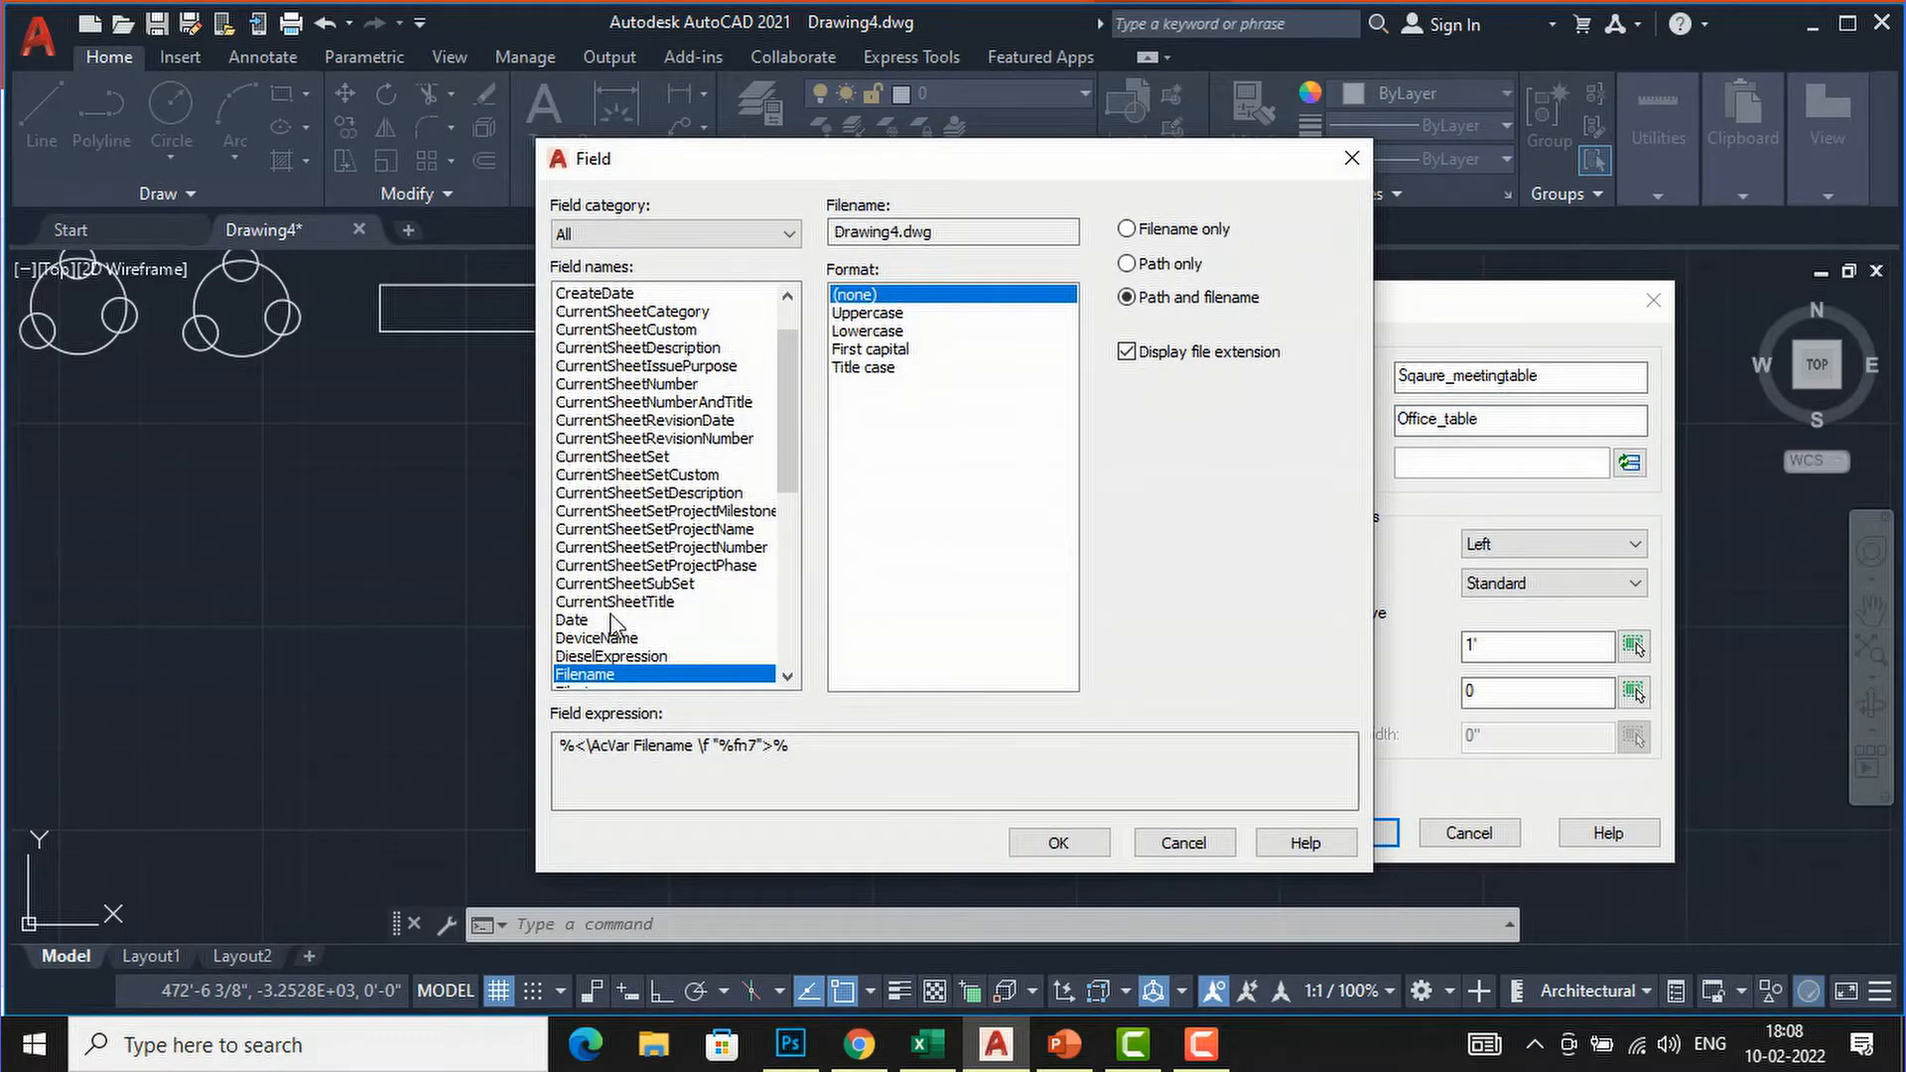
{"action": "scroll", "coordinate": [616, 616], "scroll_direction": "down", "scroll_amount": 3}
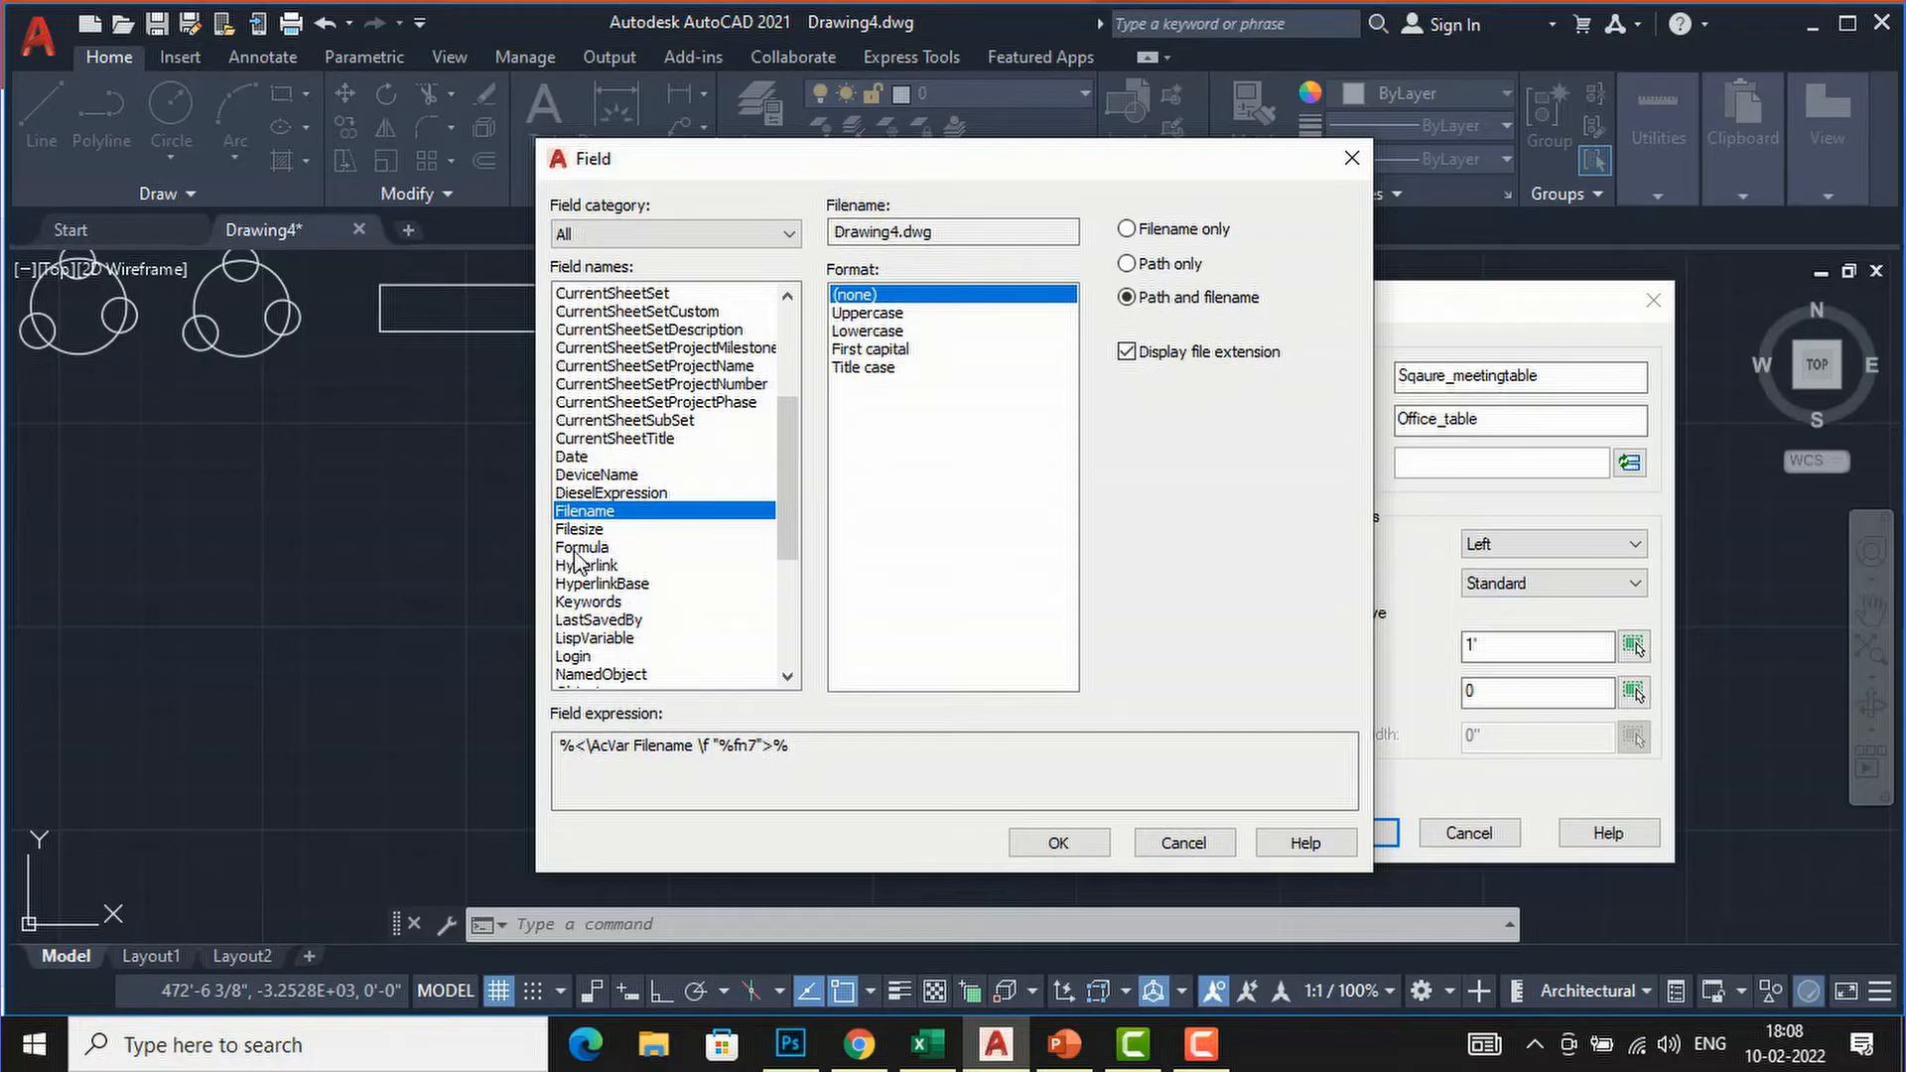
{"action": "scroll", "coordinate": [632, 595], "scroll_direction": "down", "scroll_amount": 2}
{"action": "scroll", "coordinate": [631, 596], "scroll_direction": "down", "scroll_amount": 1}
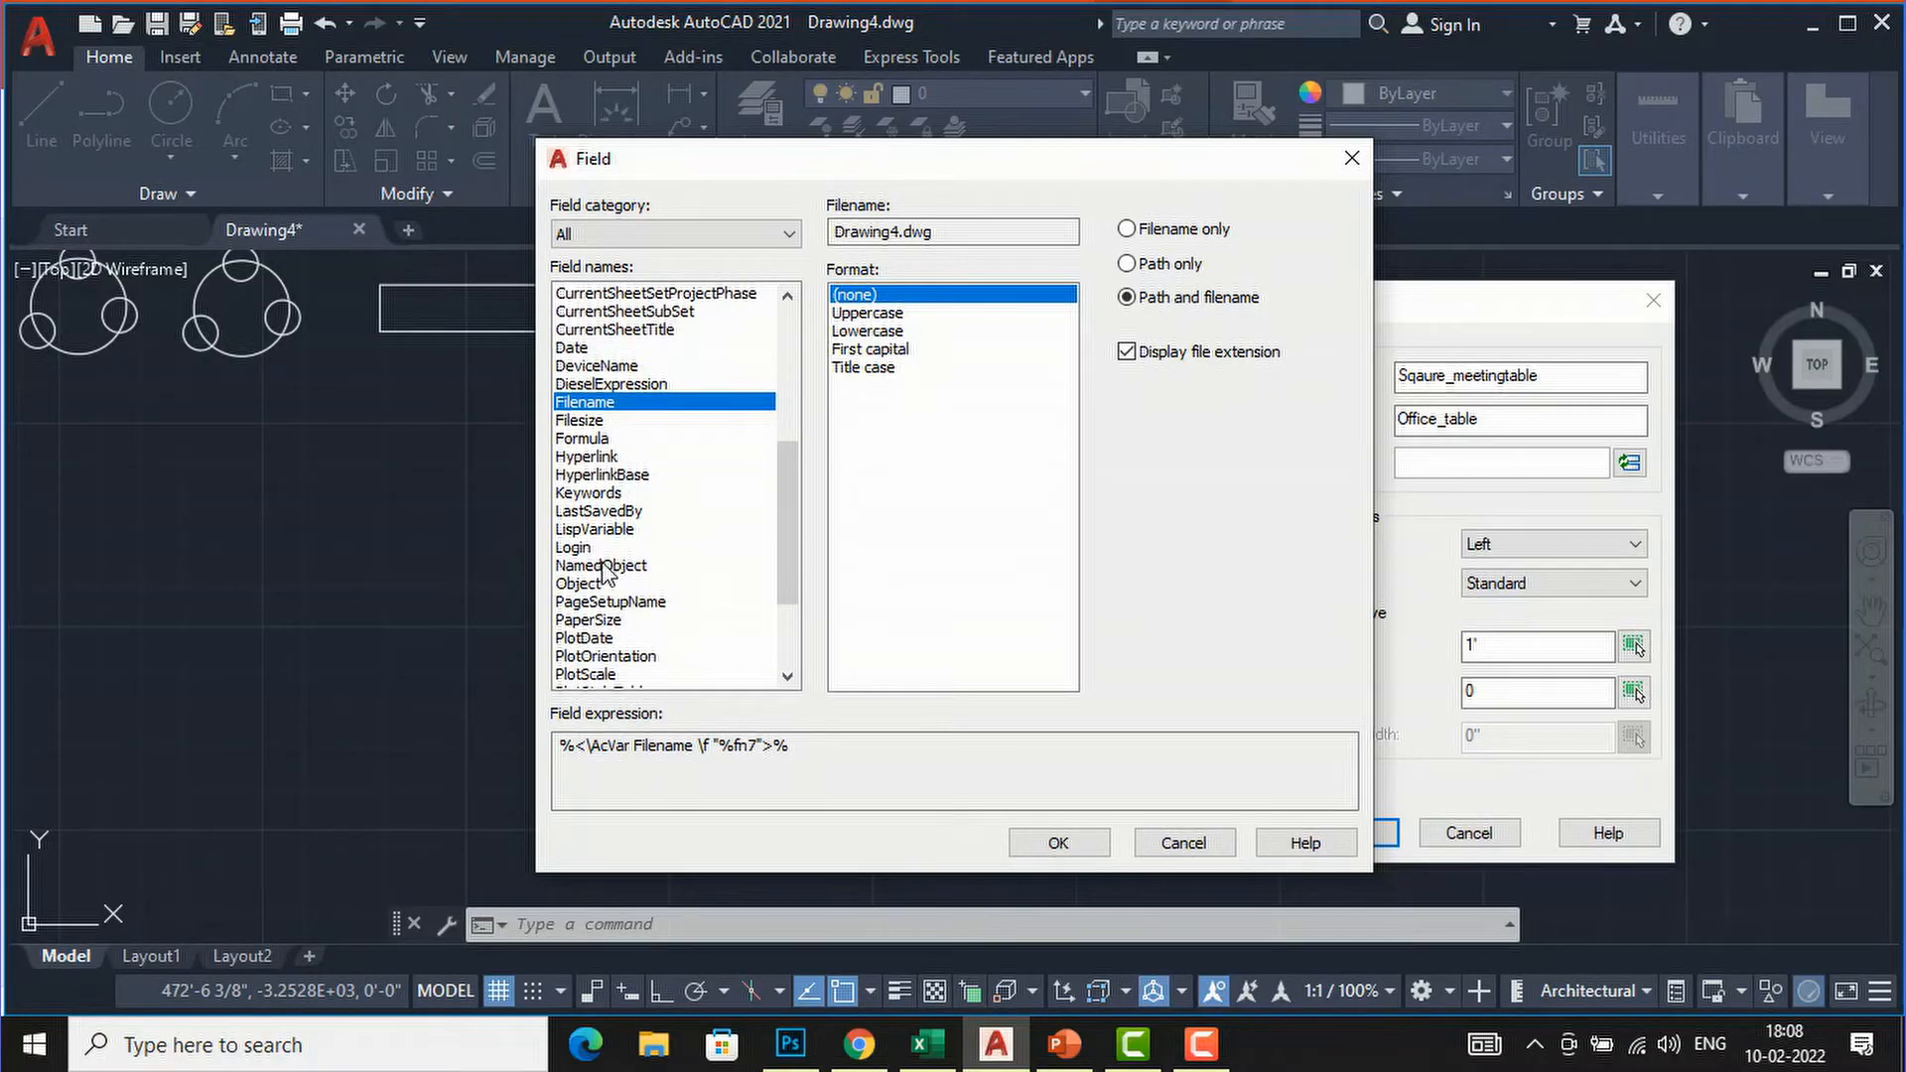
{"action": "scroll", "coordinate": [623, 647], "scroll_direction": "down", "scroll_amount": 3}
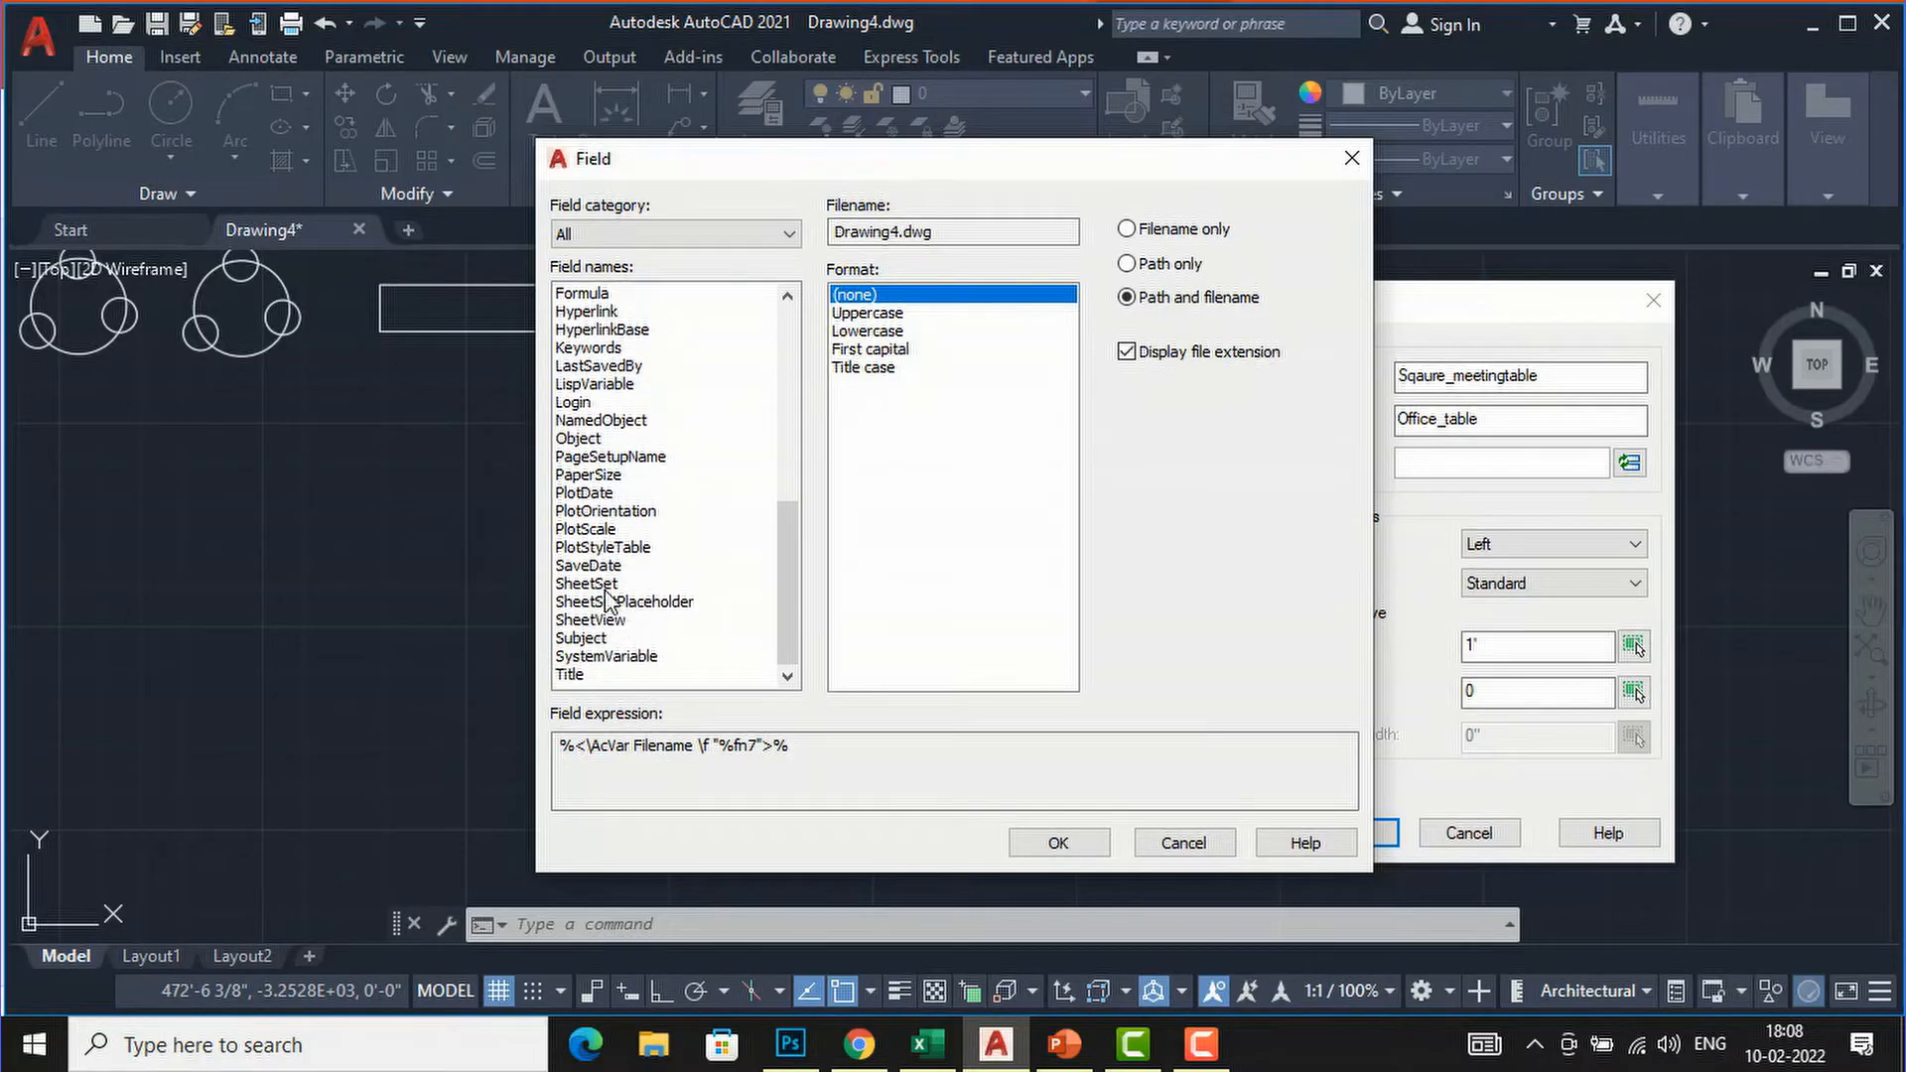
{"action": "scroll", "coordinate": [610, 591], "scroll_direction": "up", "scroll_amount": 8}
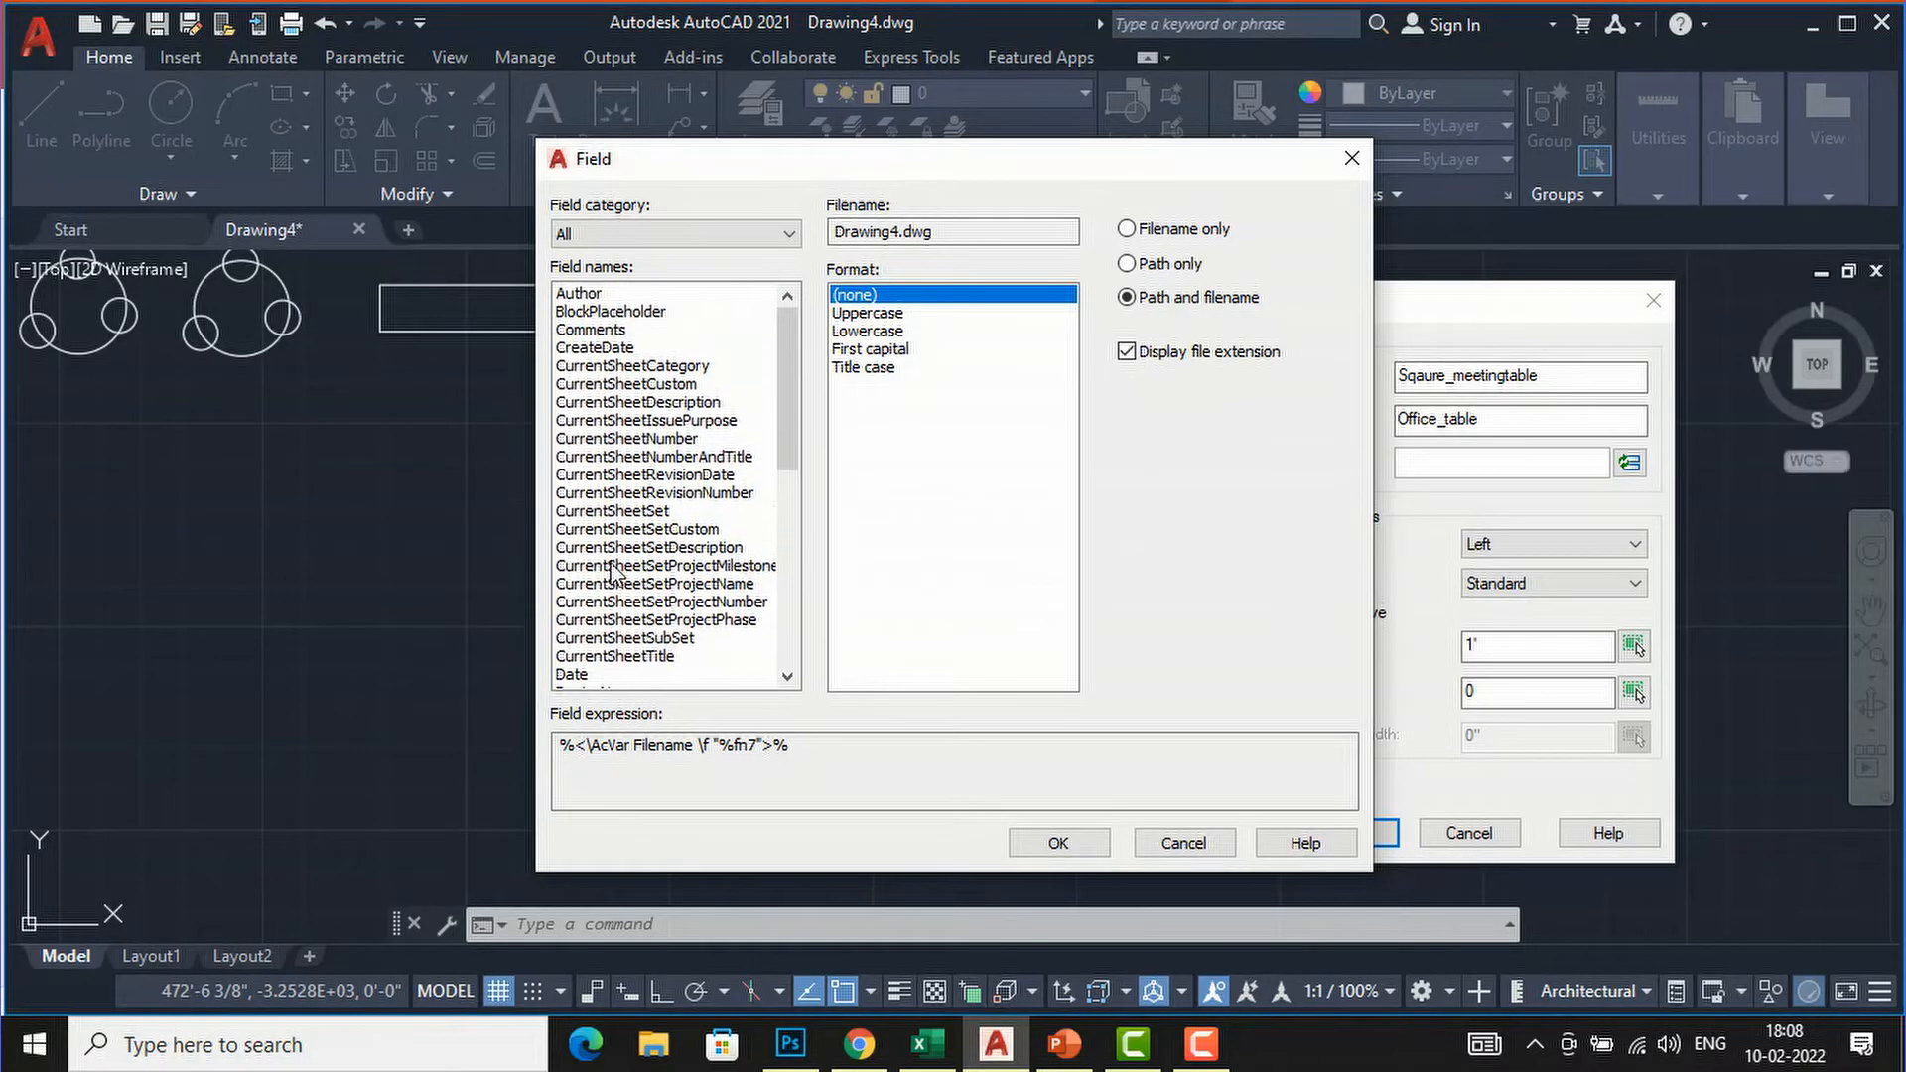
{"action": "left_click", "coordinate": [606, 331]}
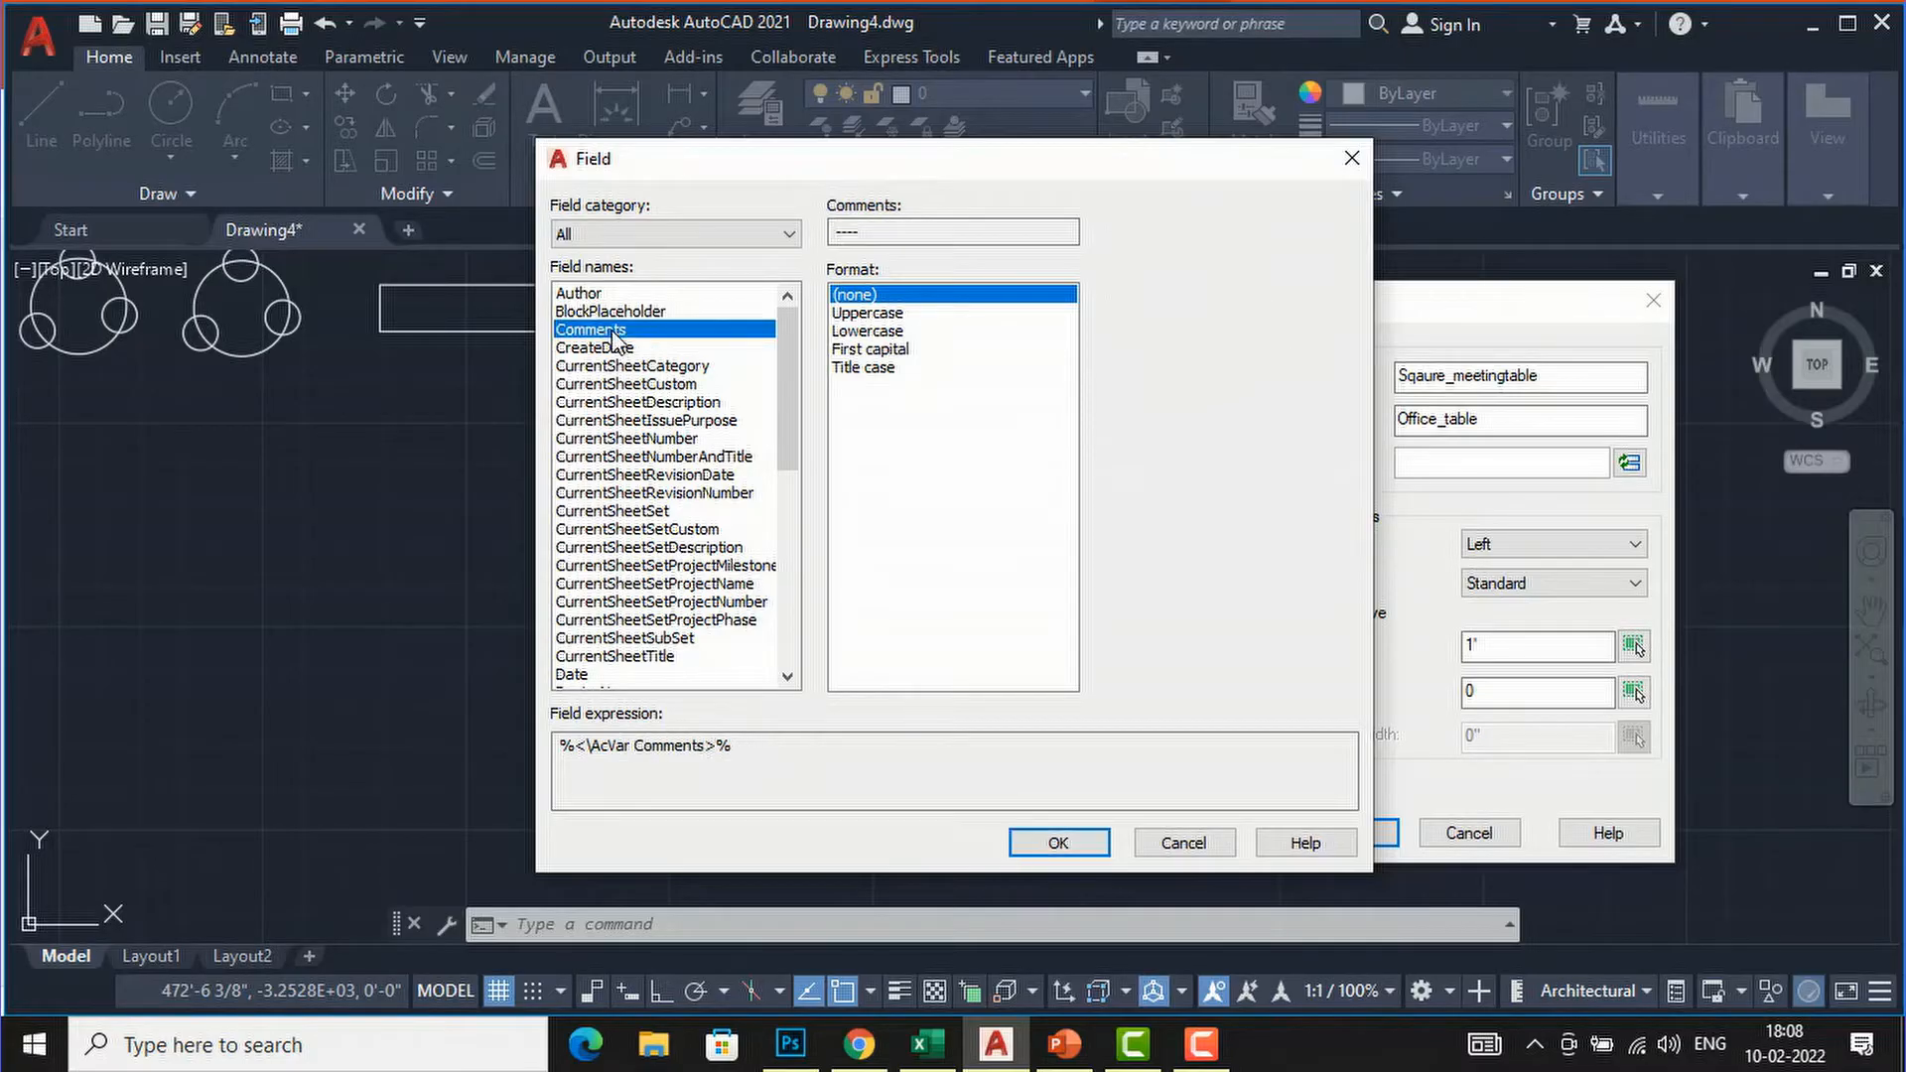
{"action": "left_click", "coordinate": [1033, 840]}
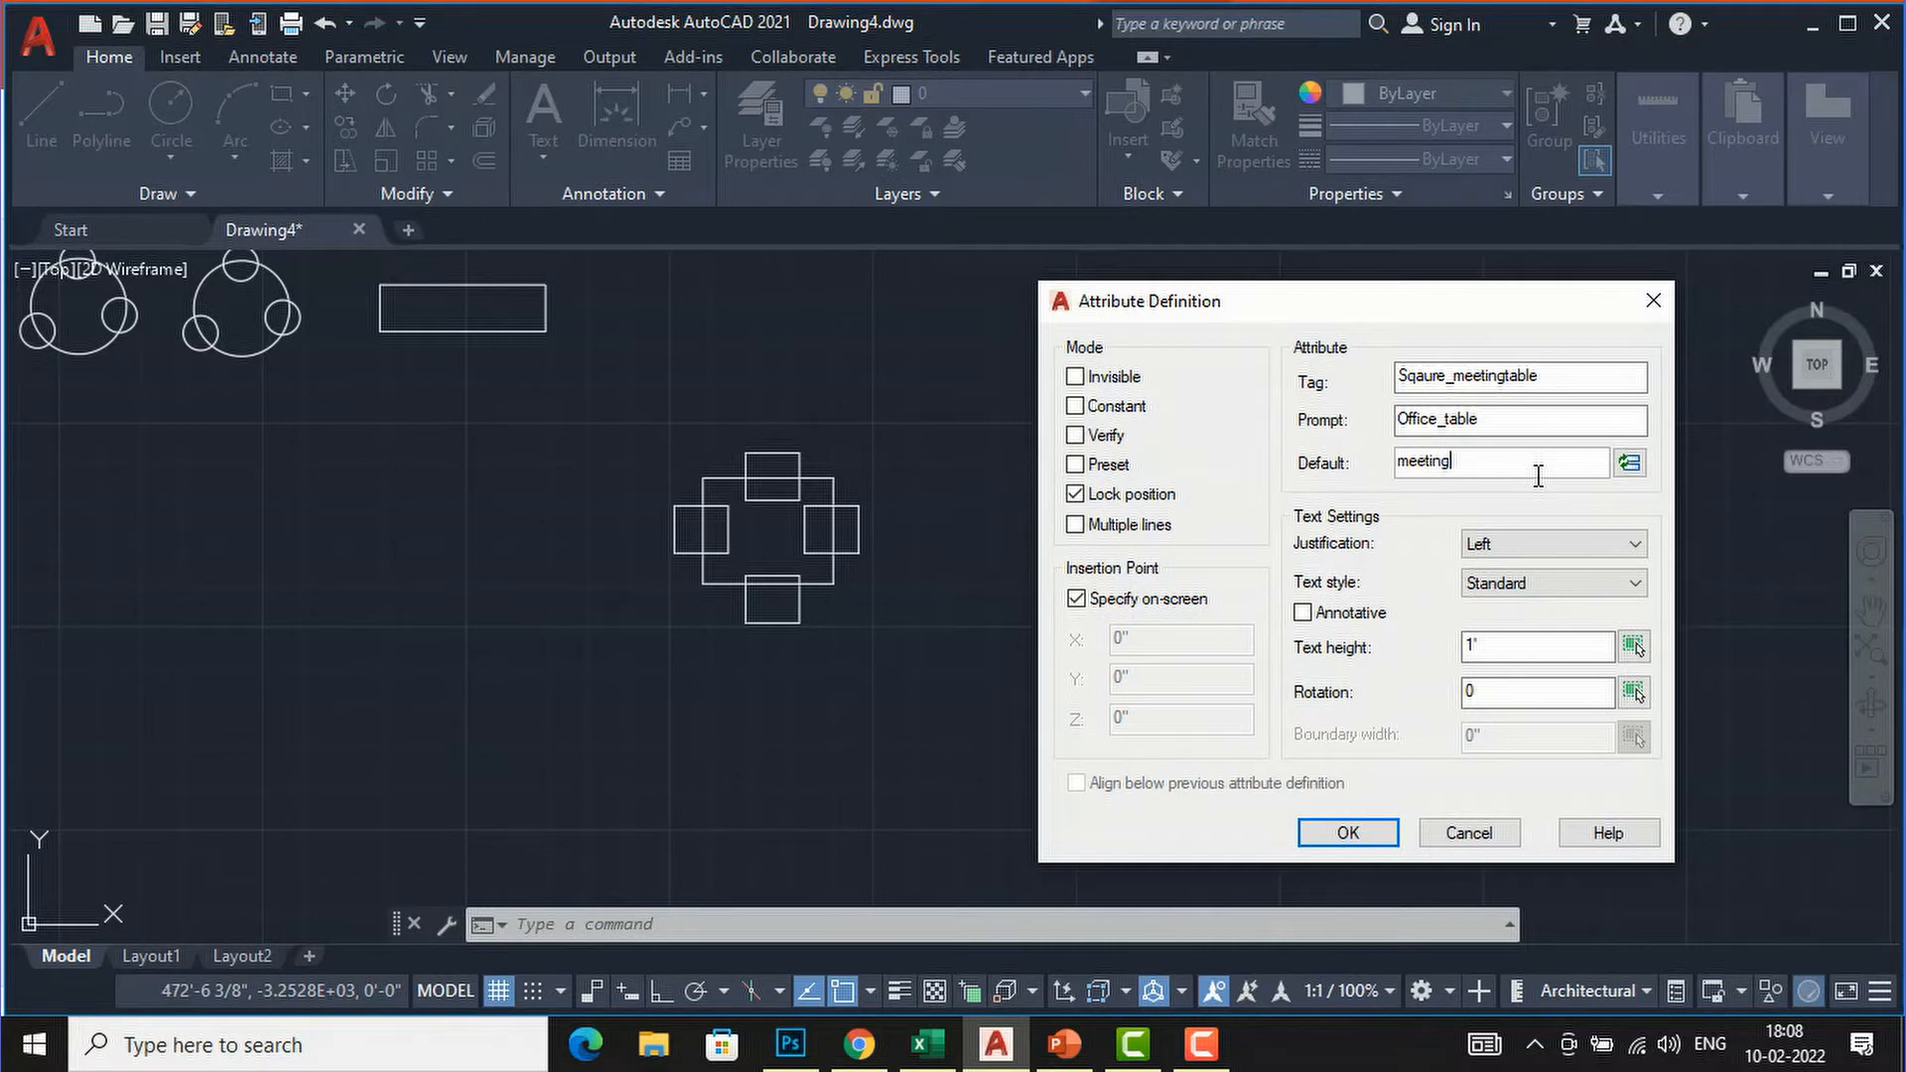
Set the attribute's default value to "meeting" and its text height to 2'6, and accept the definition.
{"action": "double_click", "coordinate": [1476, 653]}
{"action": "type", "text": "2"}
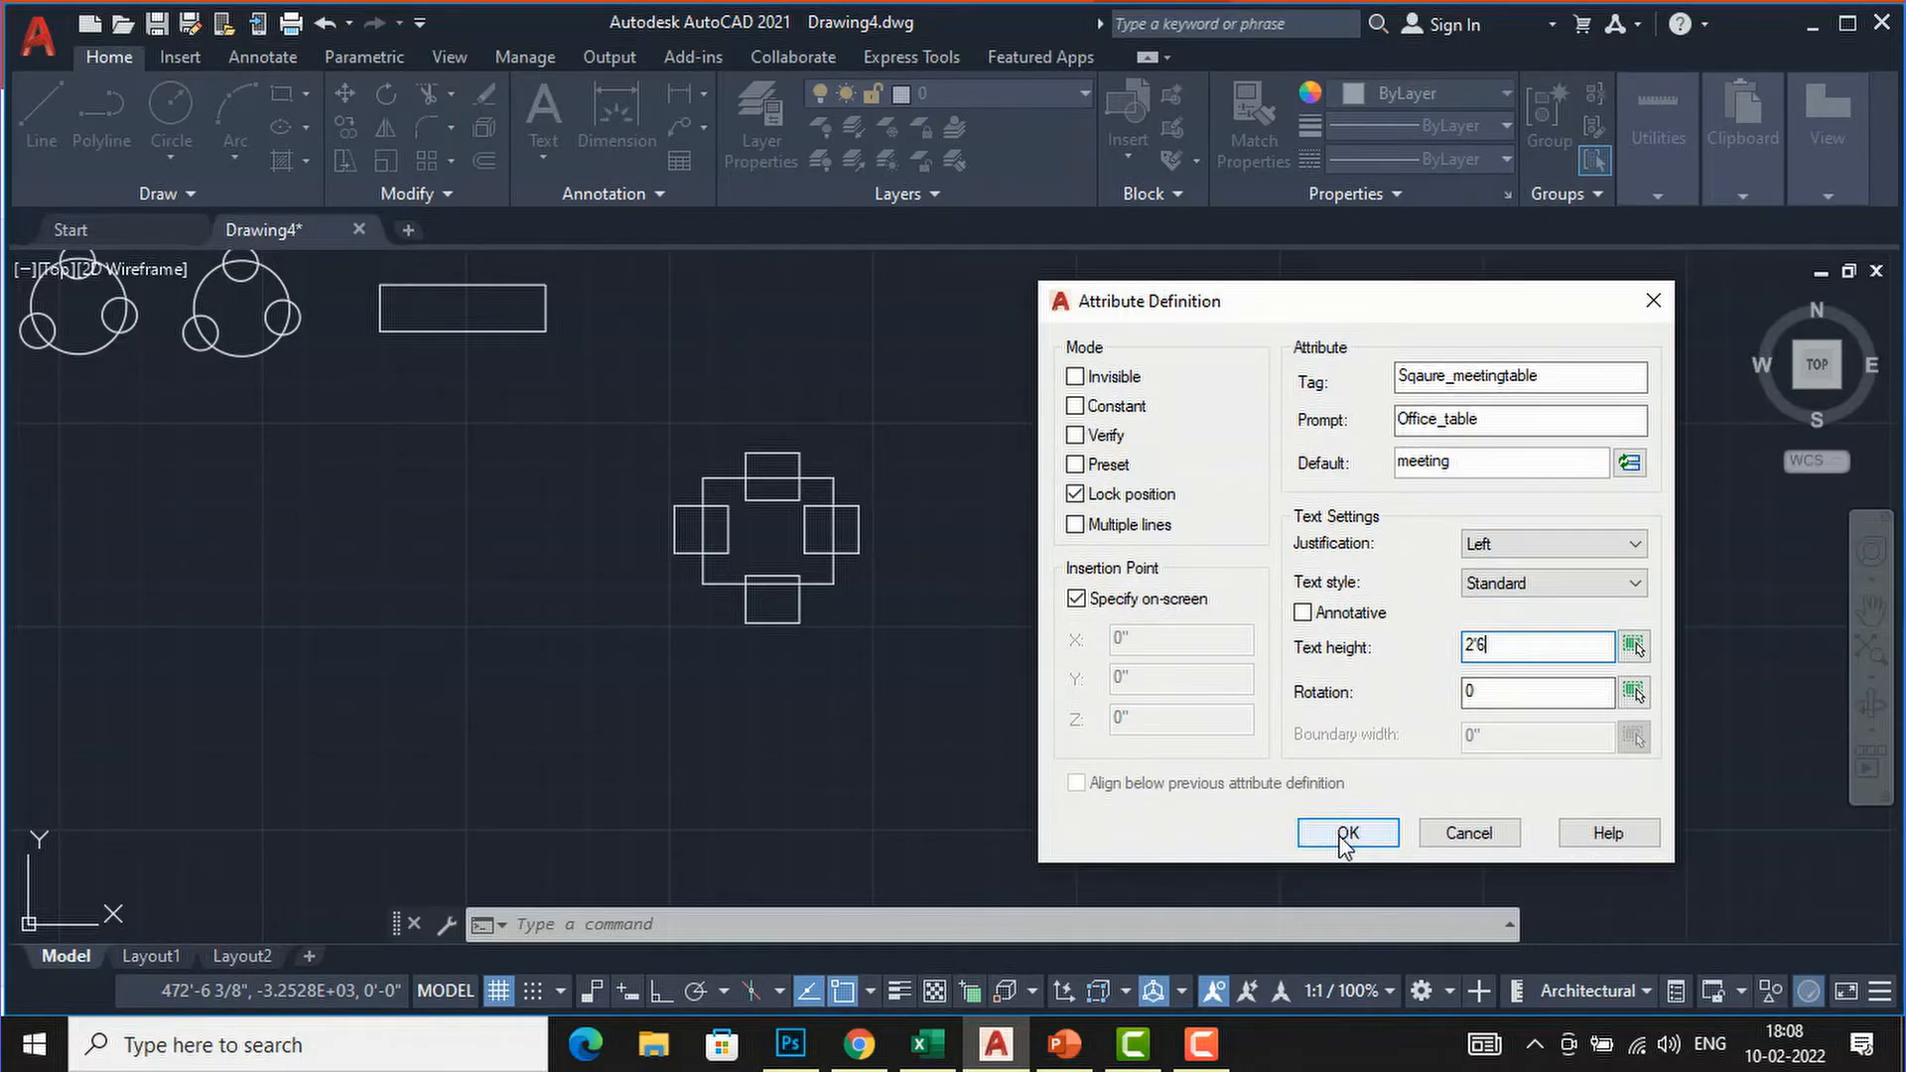
{"action": "left_click", "coordinate": [1347, 834]}
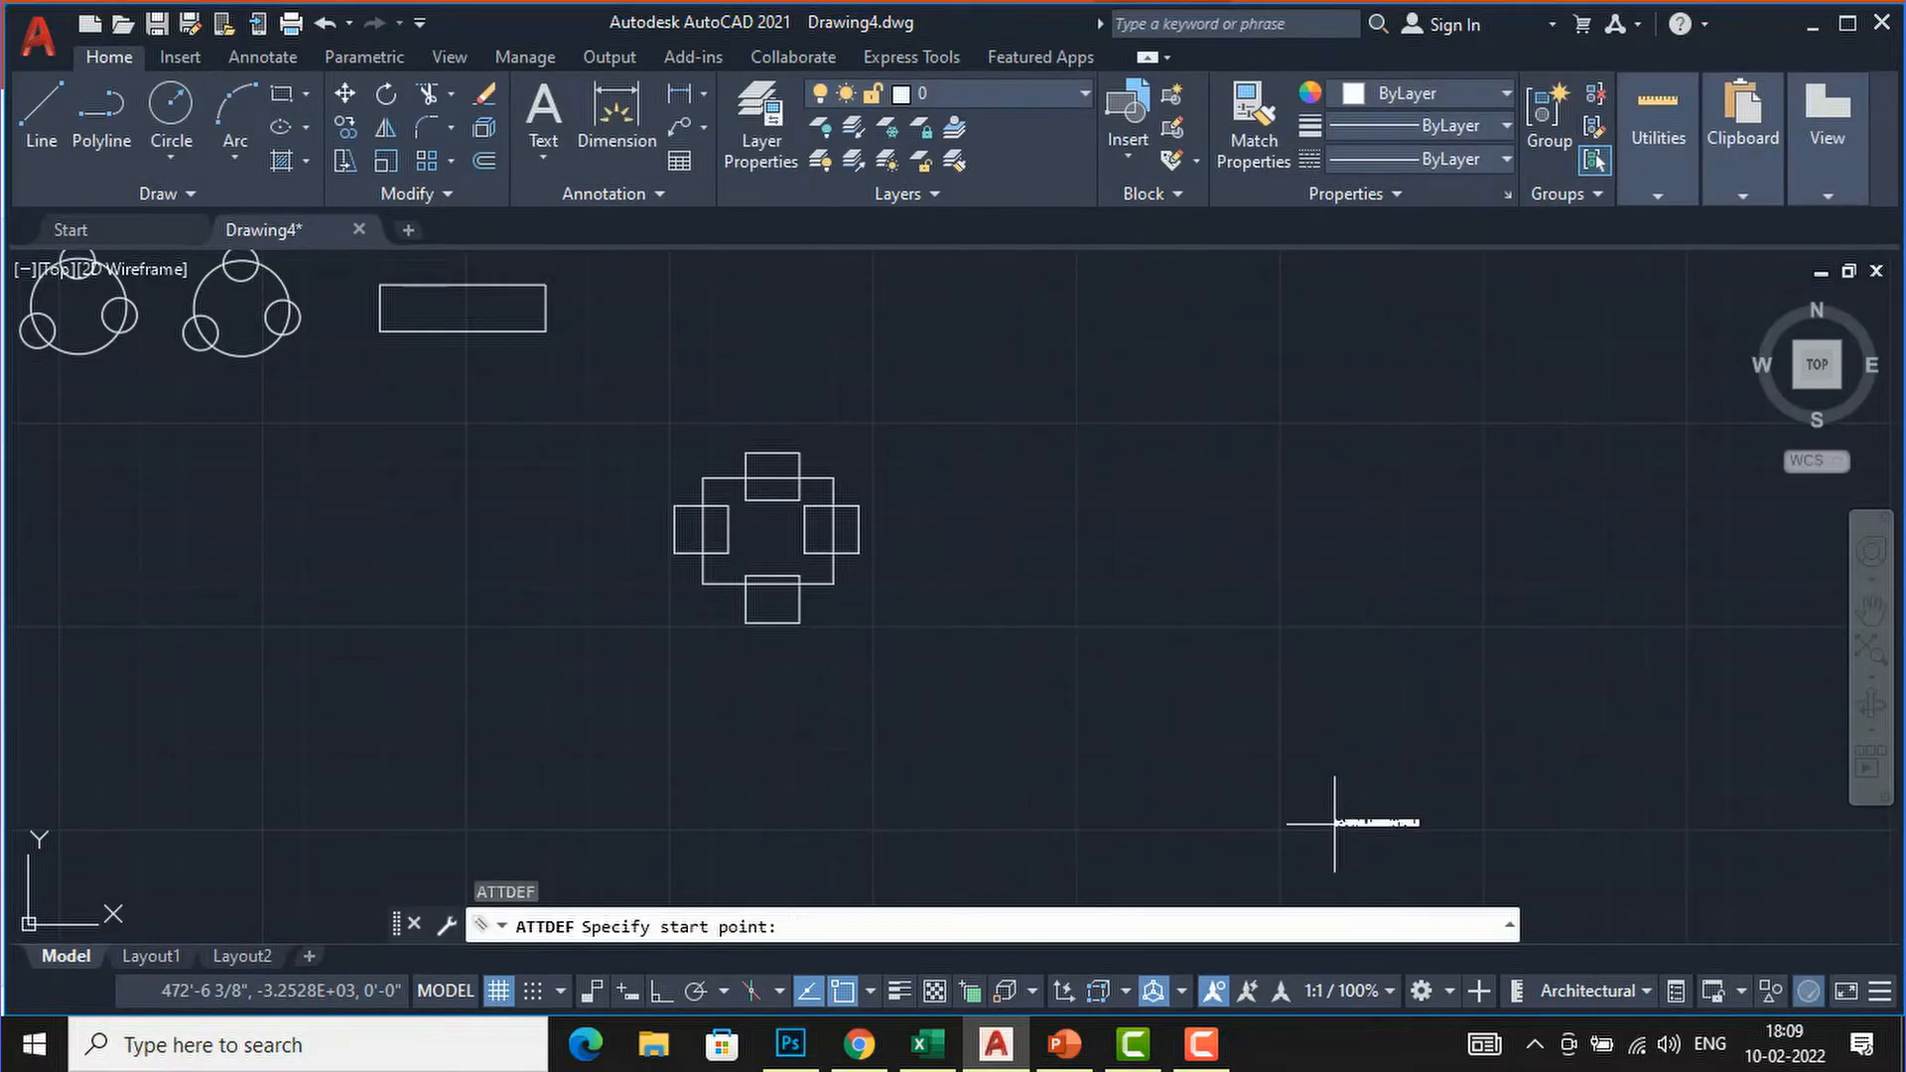
Place the attribute tag in the middle of the table, starting just beside the left chair.
{"action": "scroll", "coordinate": [726, 533], "scroll_direction": "up", "scroll_amount": 2}
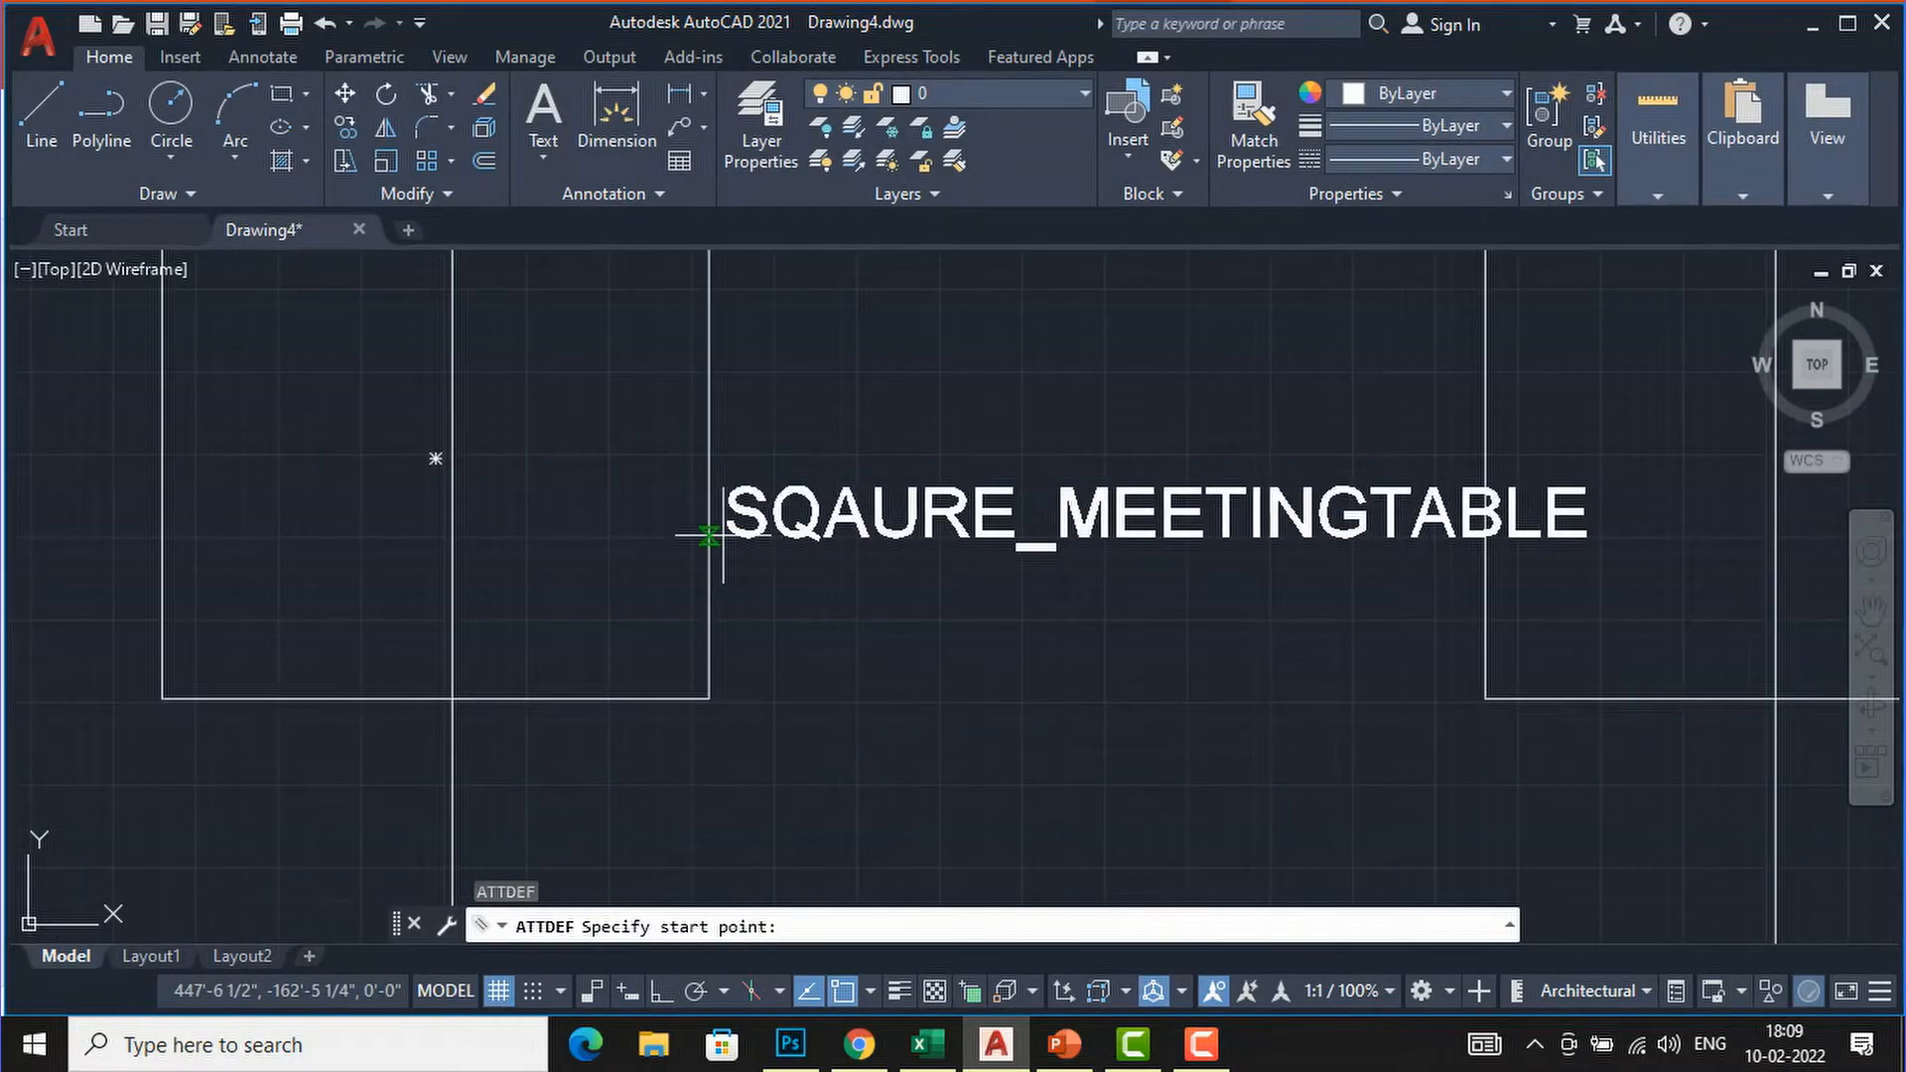
{"action": "left_click", "coordinate": [768, 551]}
{"action": "scroll", "coordinate": [777, 652], "scroll_direction": "down", "scroll_amount": 3}
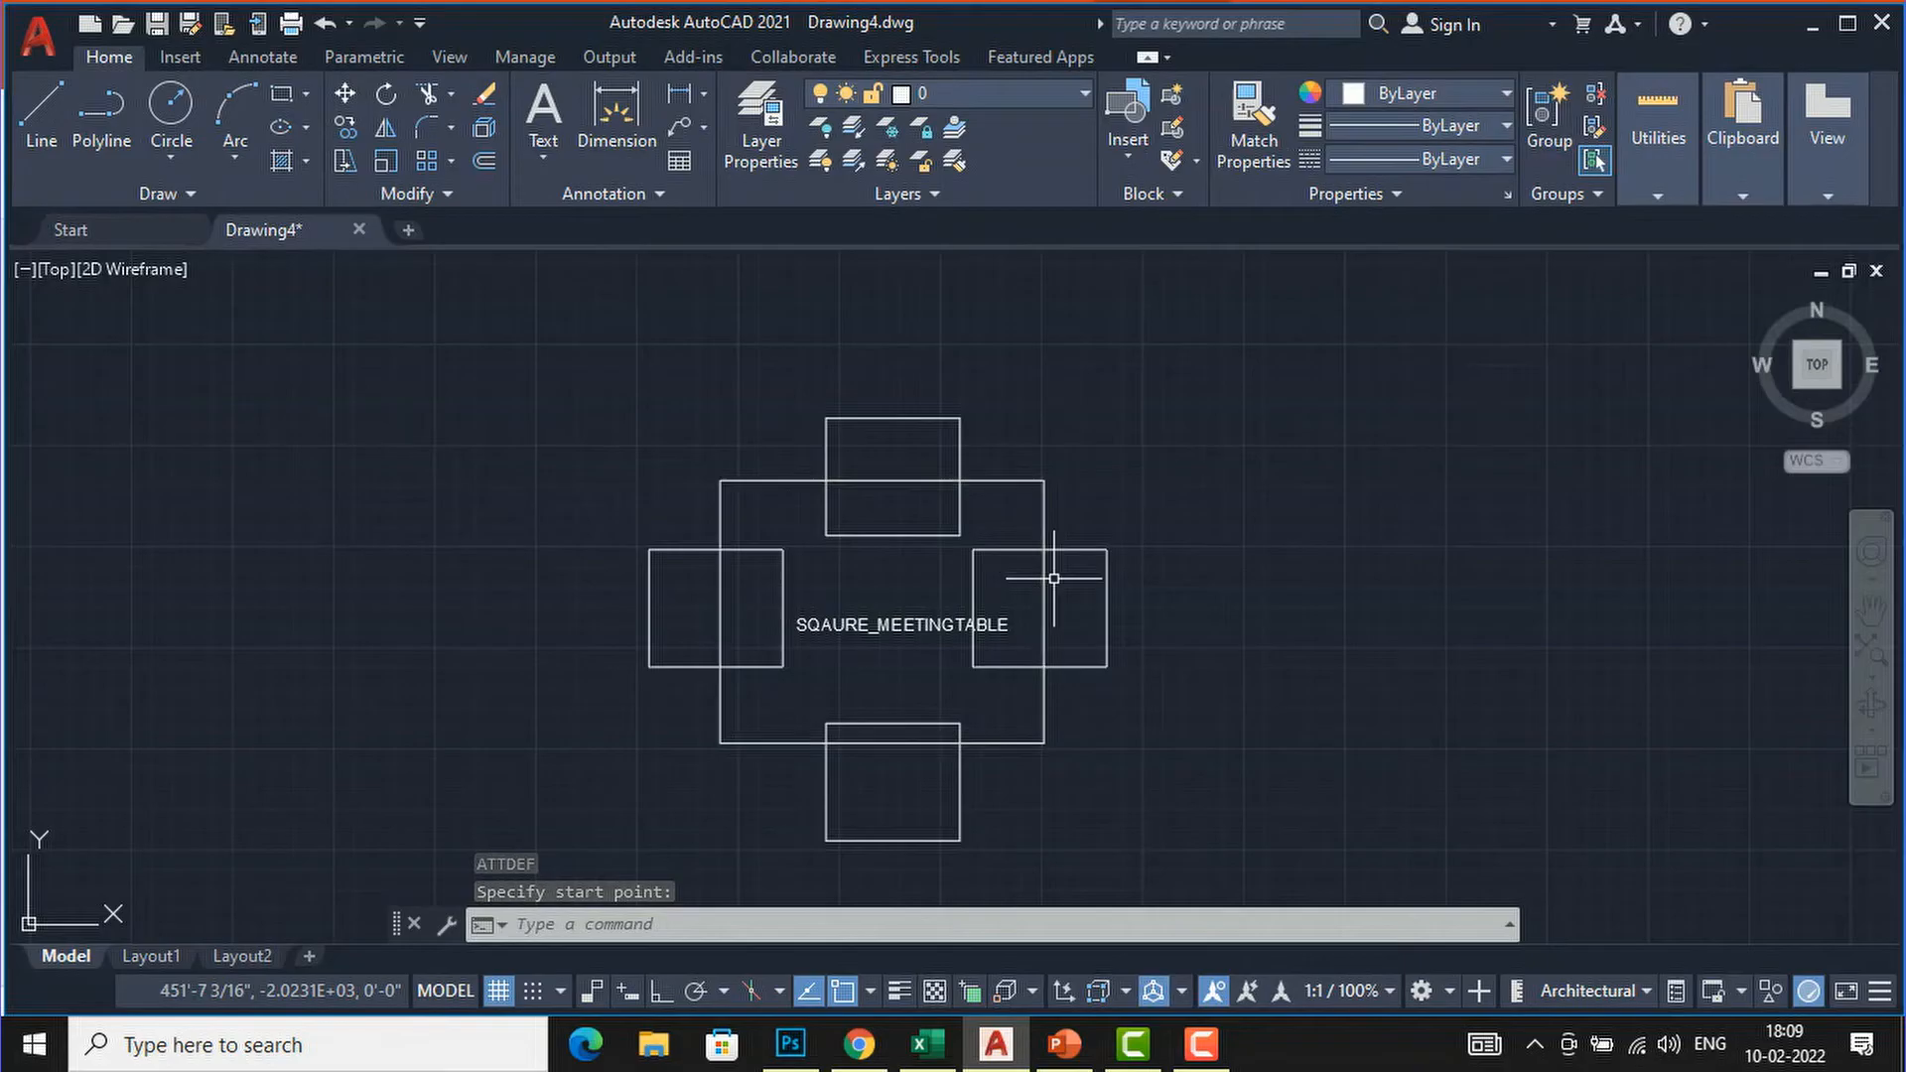
Start a block definition named "abcd" with its base point at the lower-left corner of the table.
{"action": "type", "text": "b"}
{"action": "key", "text": "Return"}
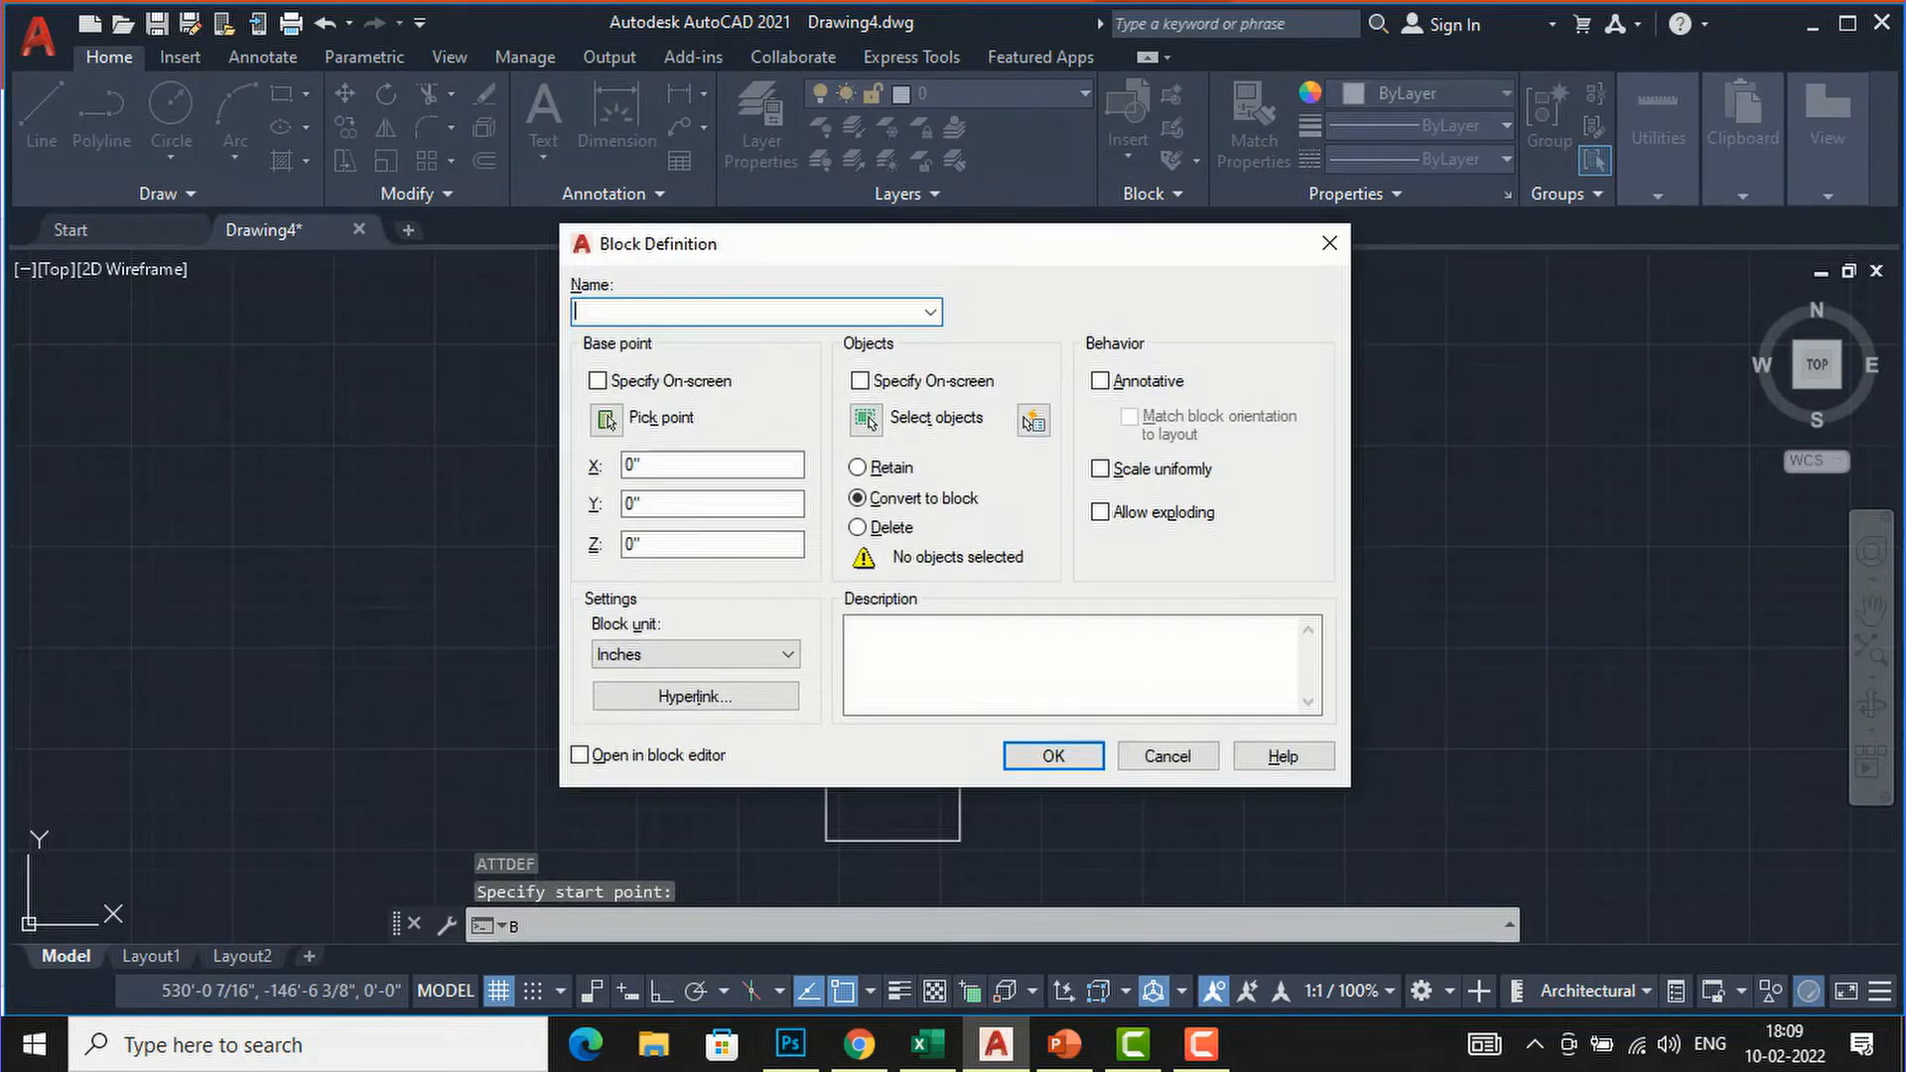
{"action": "mouse_move", "coordinate": [871, 261]}
{"action": "left_mouse_down"}
{"action": "mouse_move", "coordinate": [1395, 250]}
{"action": "mouse_move", "coordinate": [1352, 248]}
{"action": "left_mouse_up"}
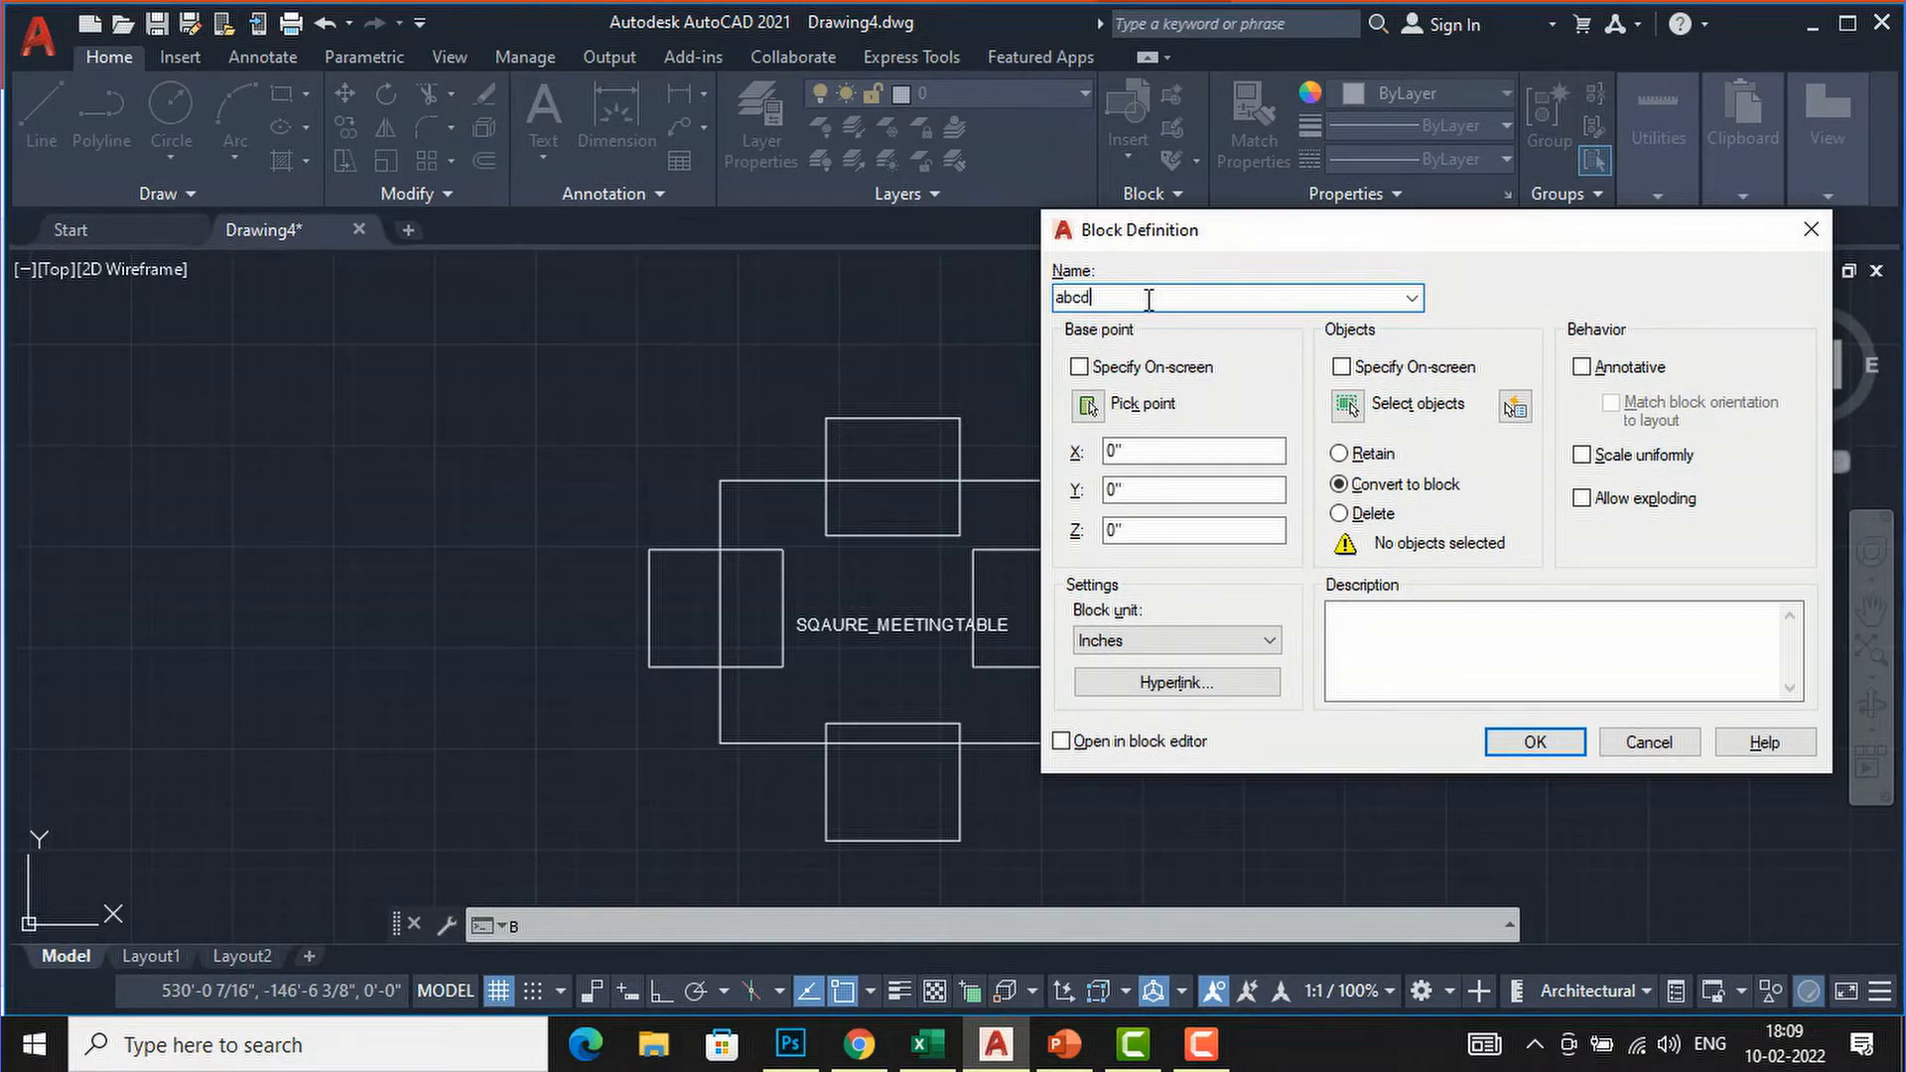
{"action": "left_click", "coordinate": [1112, 404]}
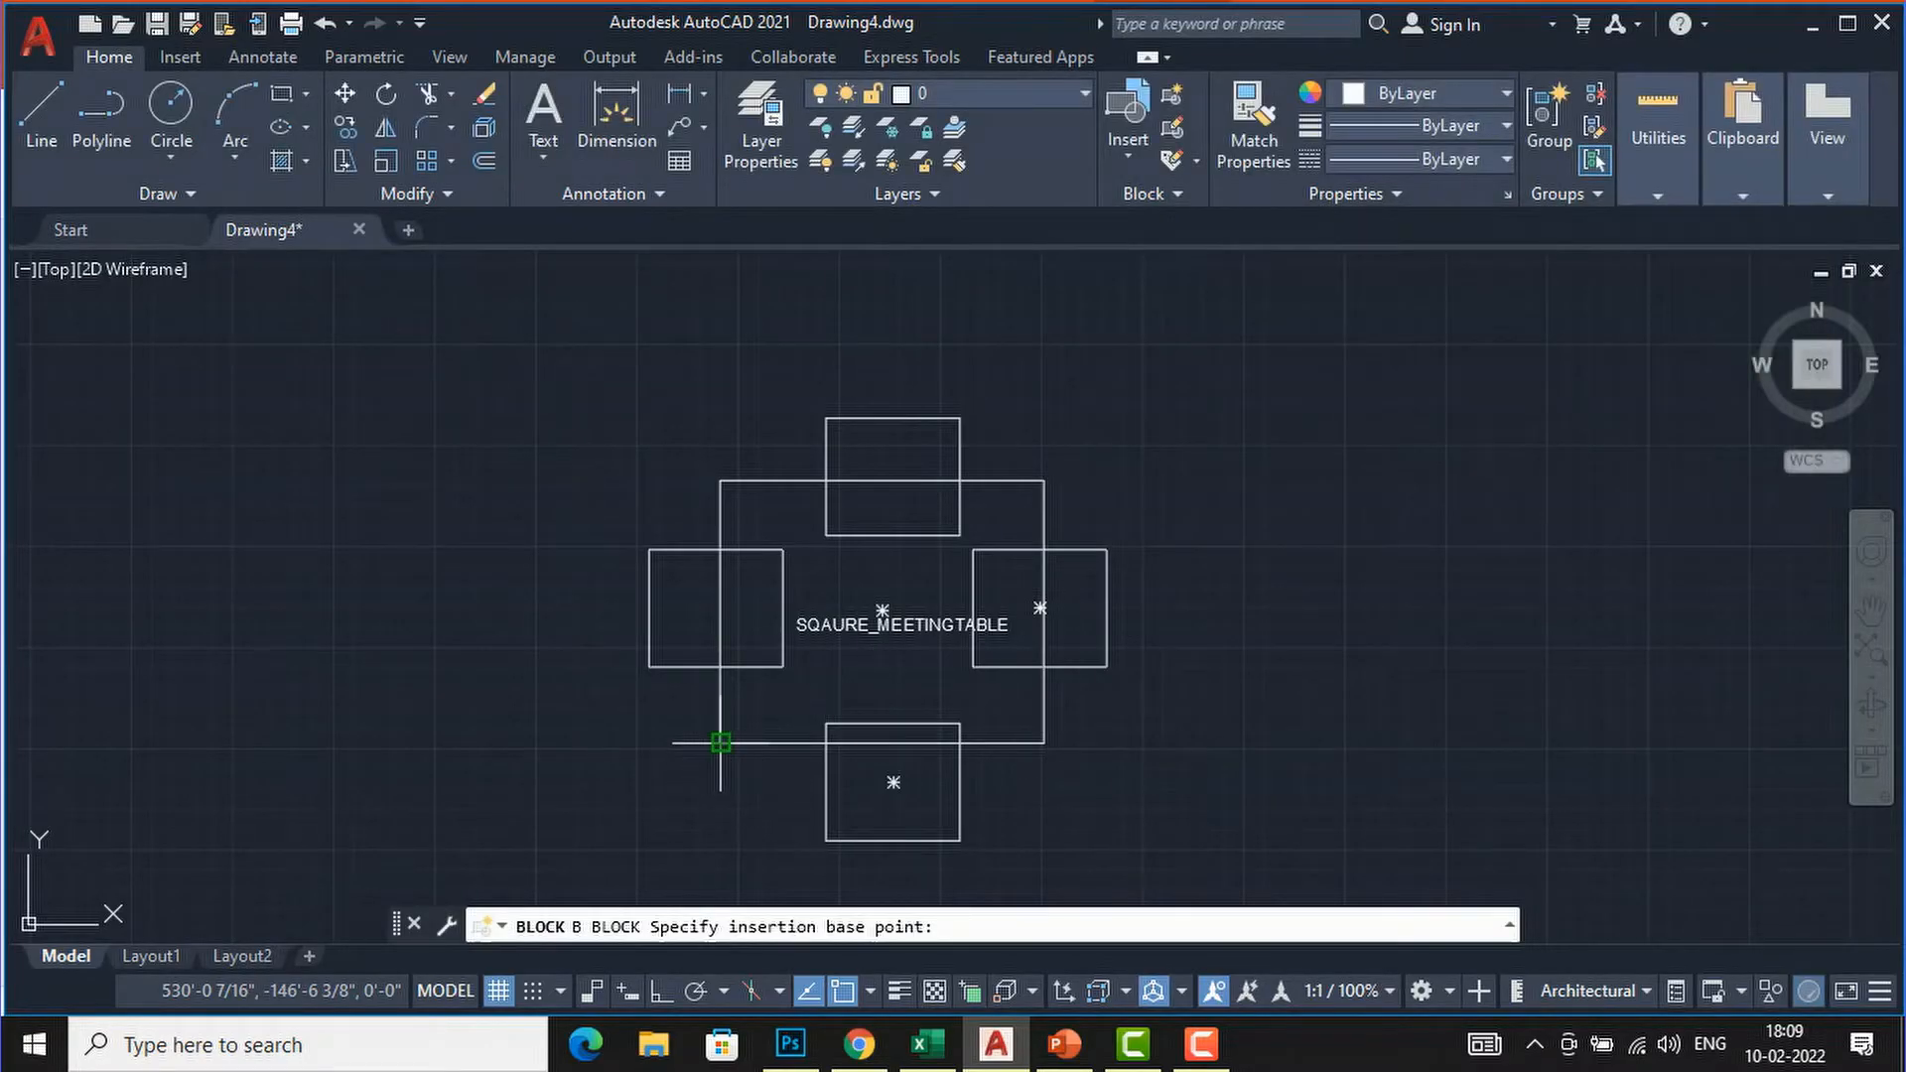
{"action": "left_click", "coordinate": [721, 743]}
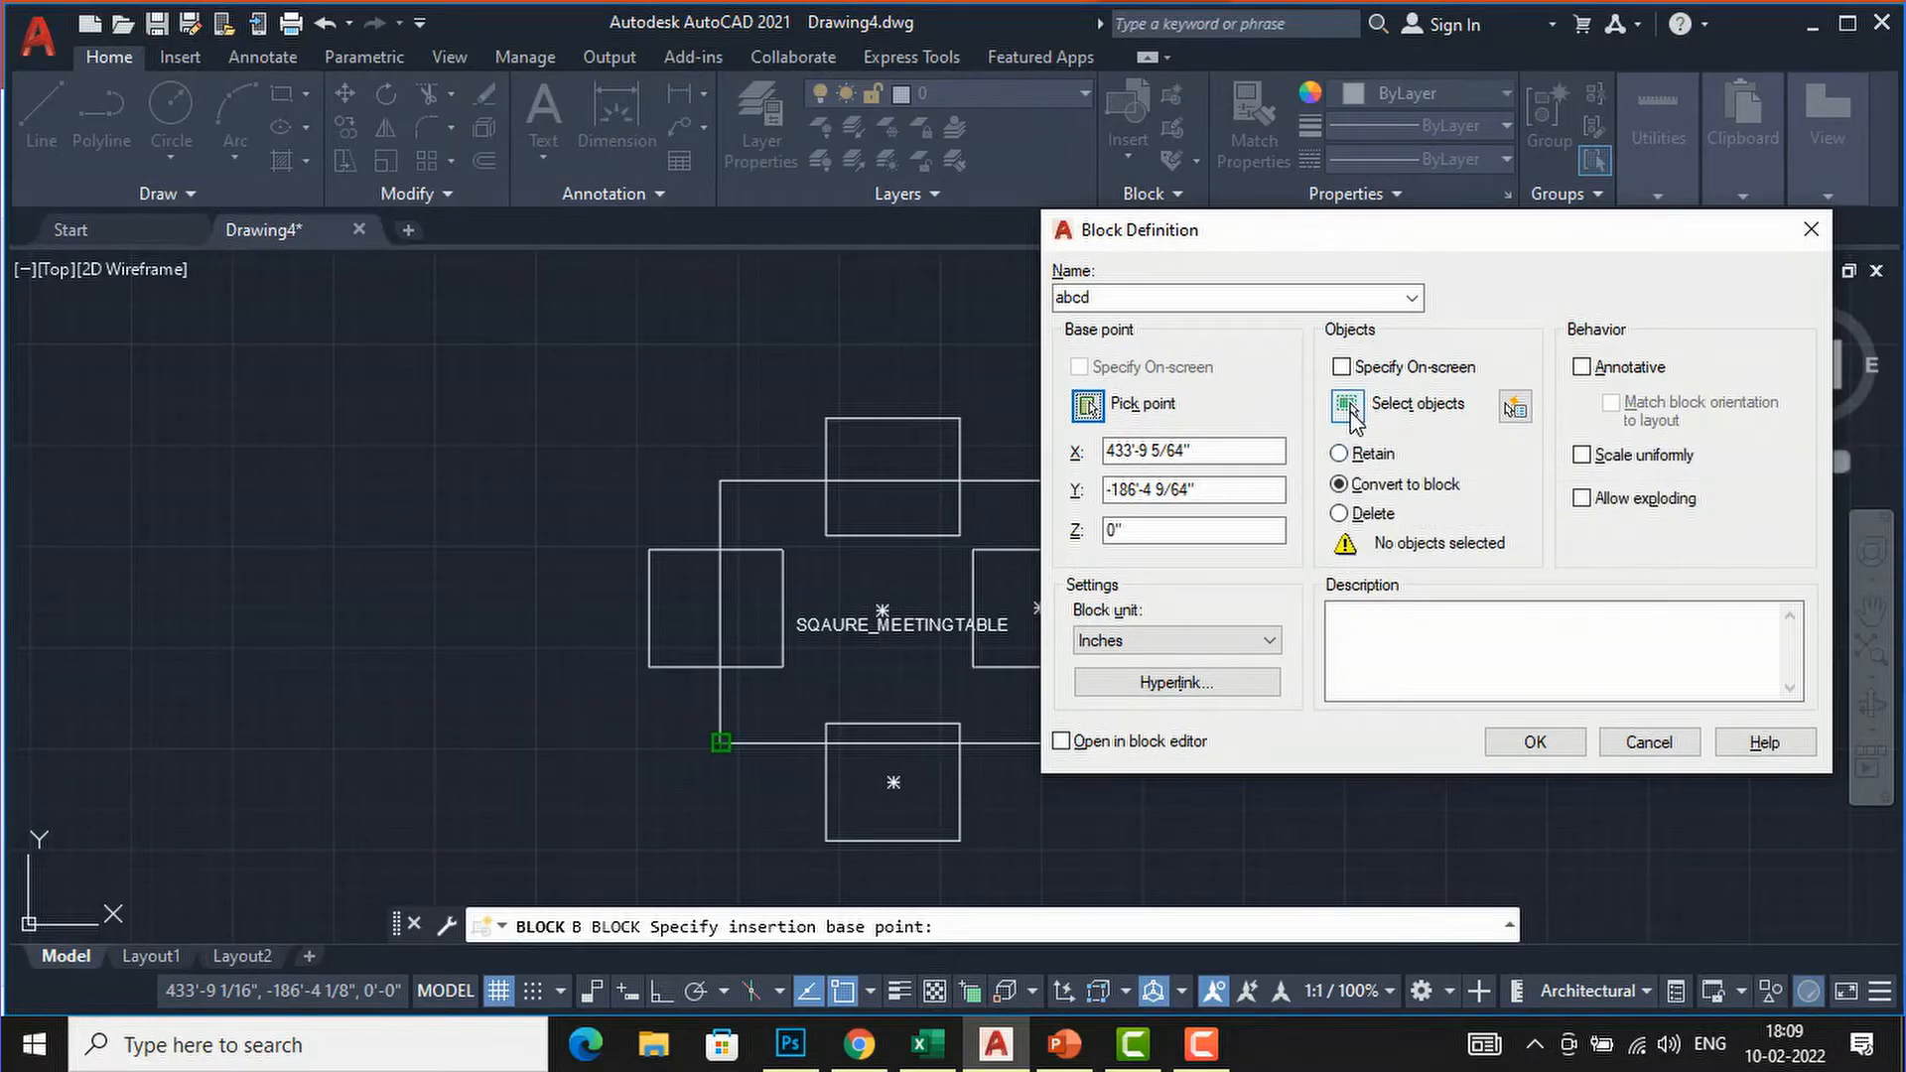
Create the block from the table, its four chairs and the attribute tag, with "meetingforofficespace" as the Office_table value.
{"action": "left_click", "coordinate": [1347, 405]}
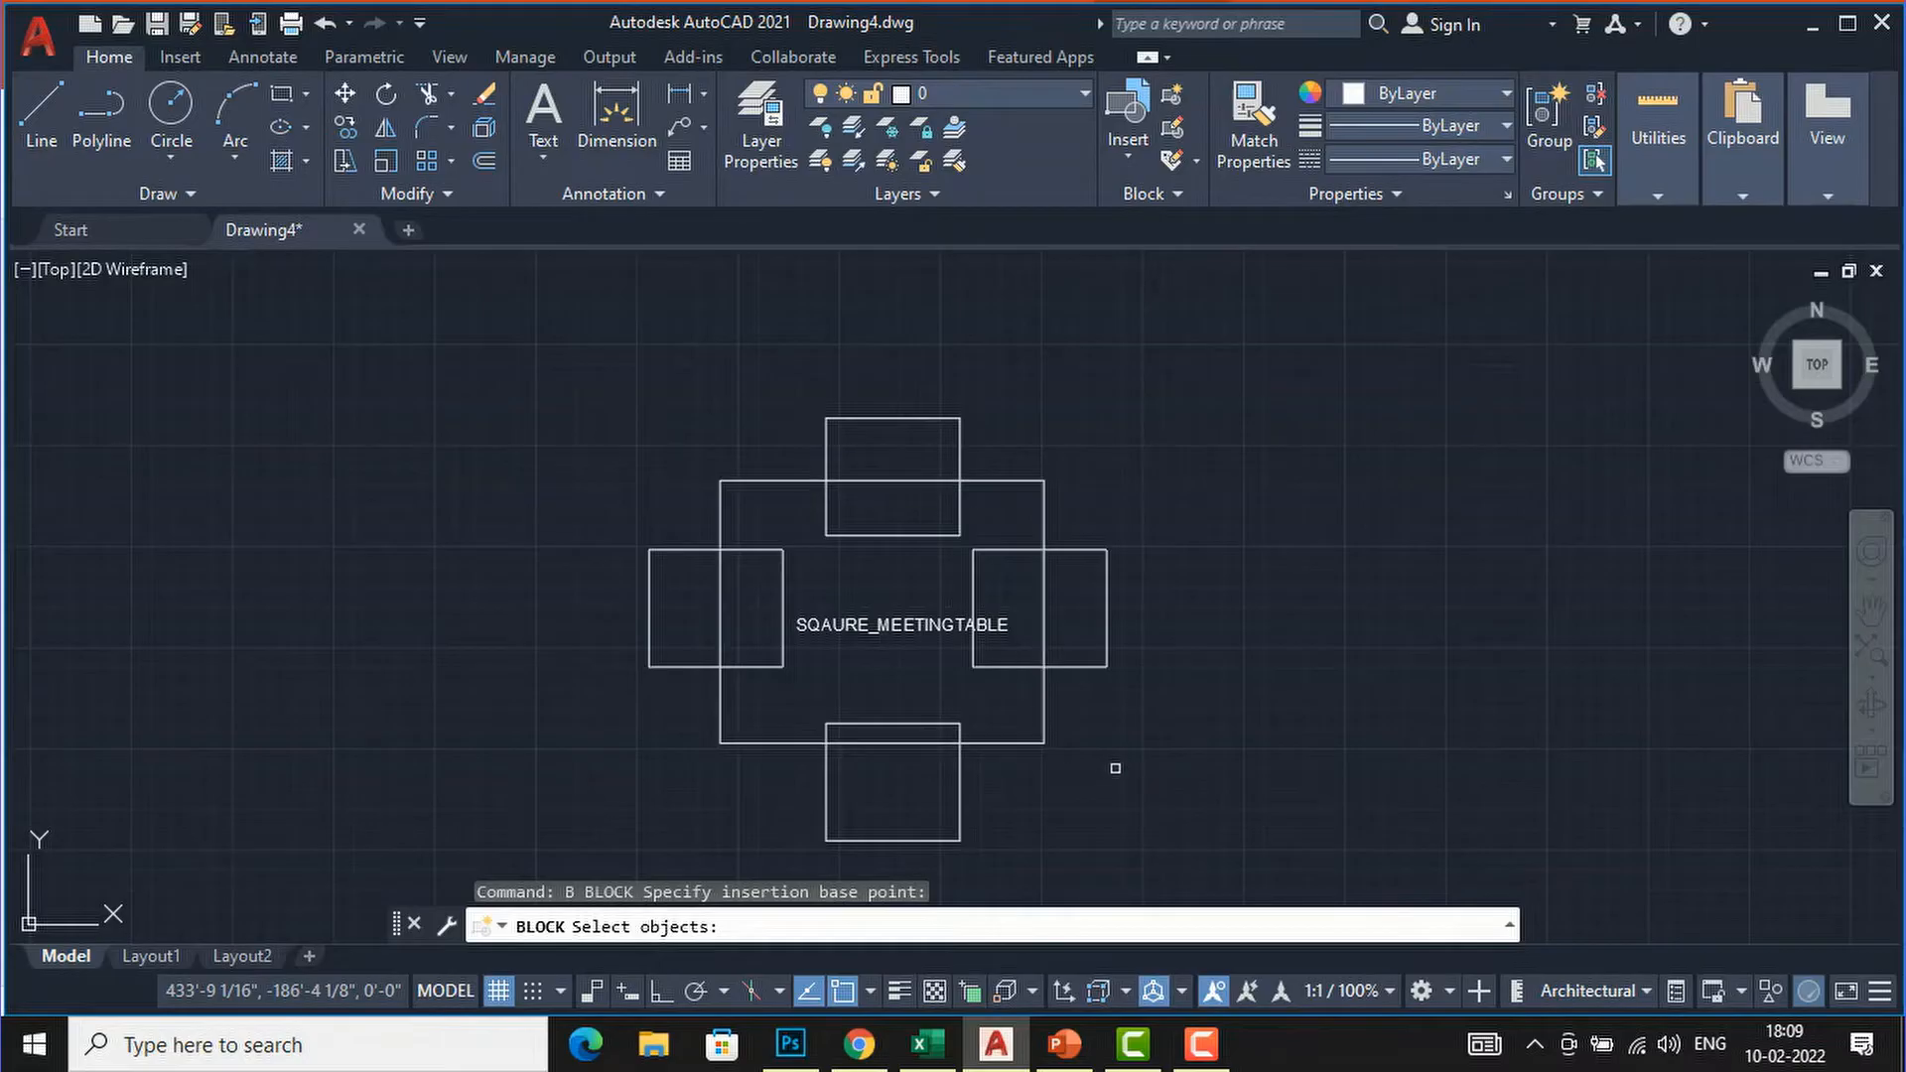
{"action": "left_click", "coordinate": [1167, 780]}
{"action": "left_click", "coordinate": [653, 425]}
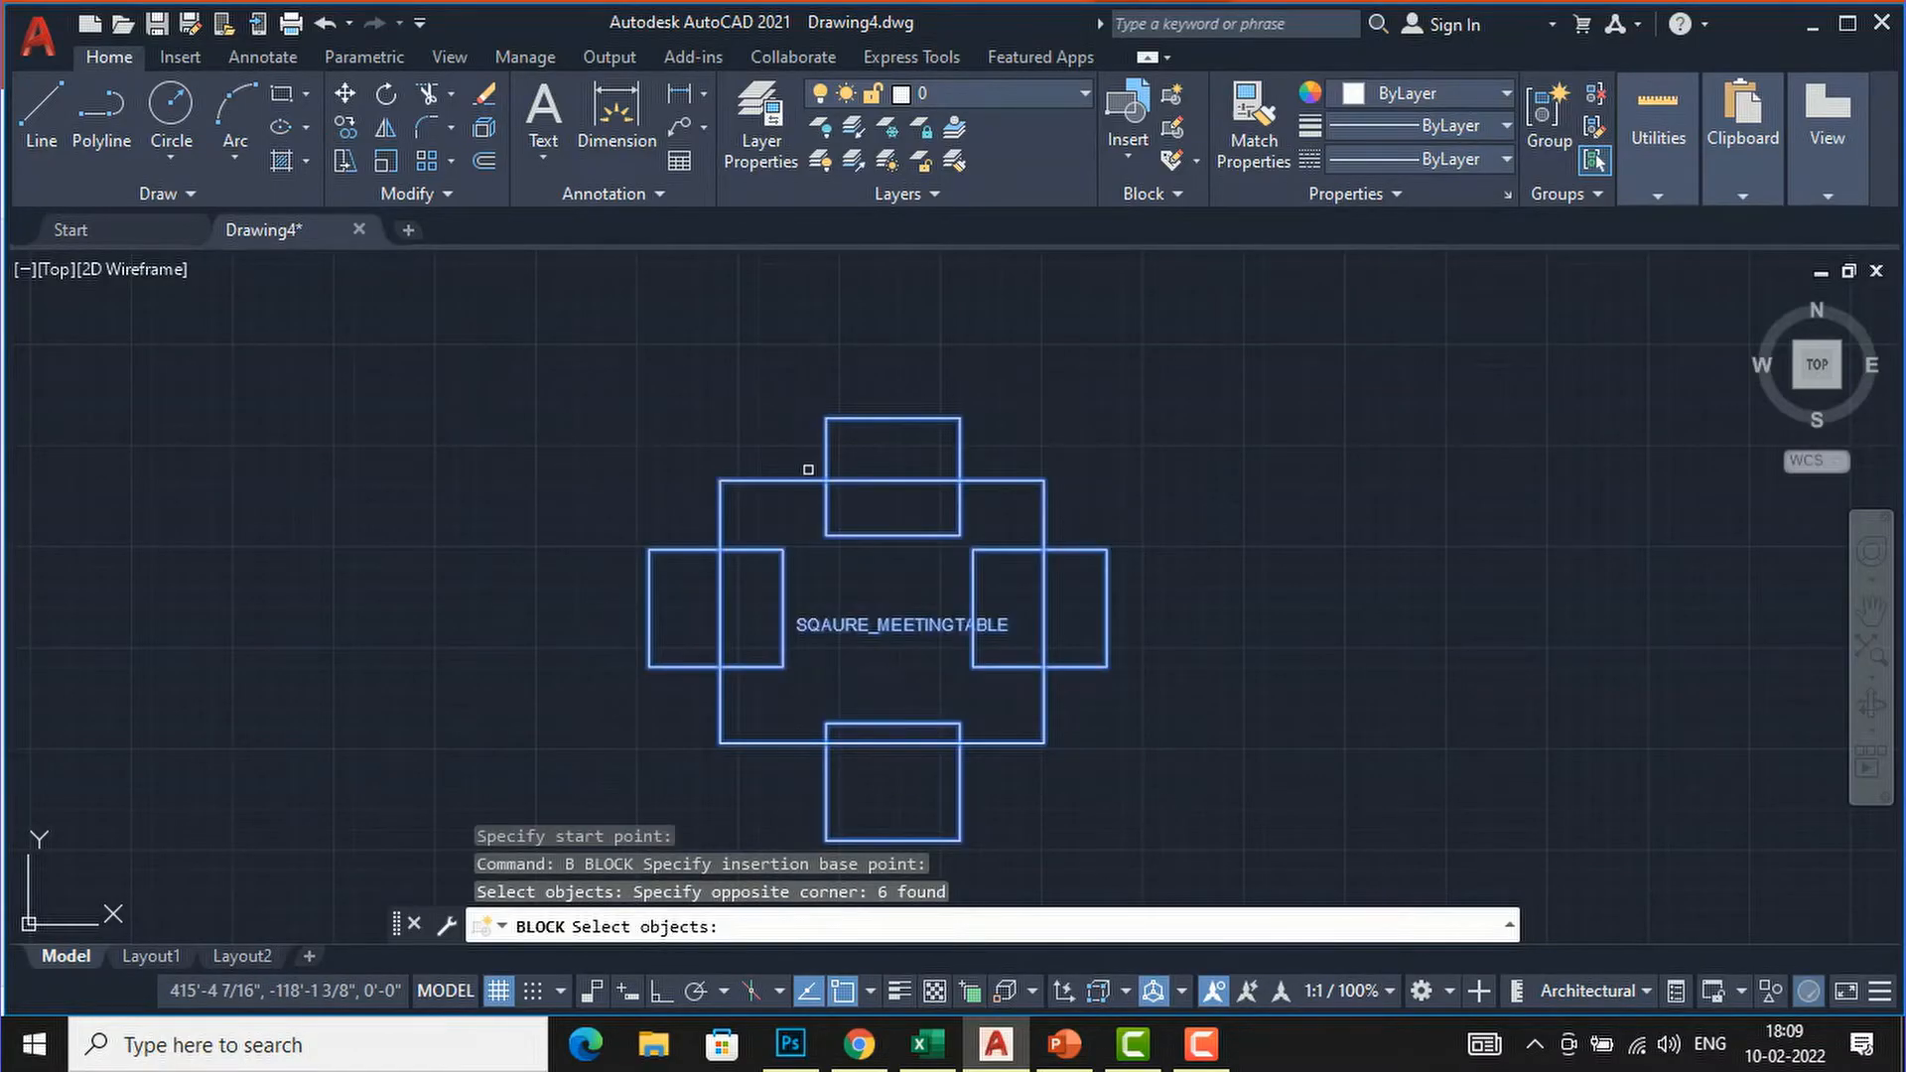
{"action": "key", "text": "Return"}
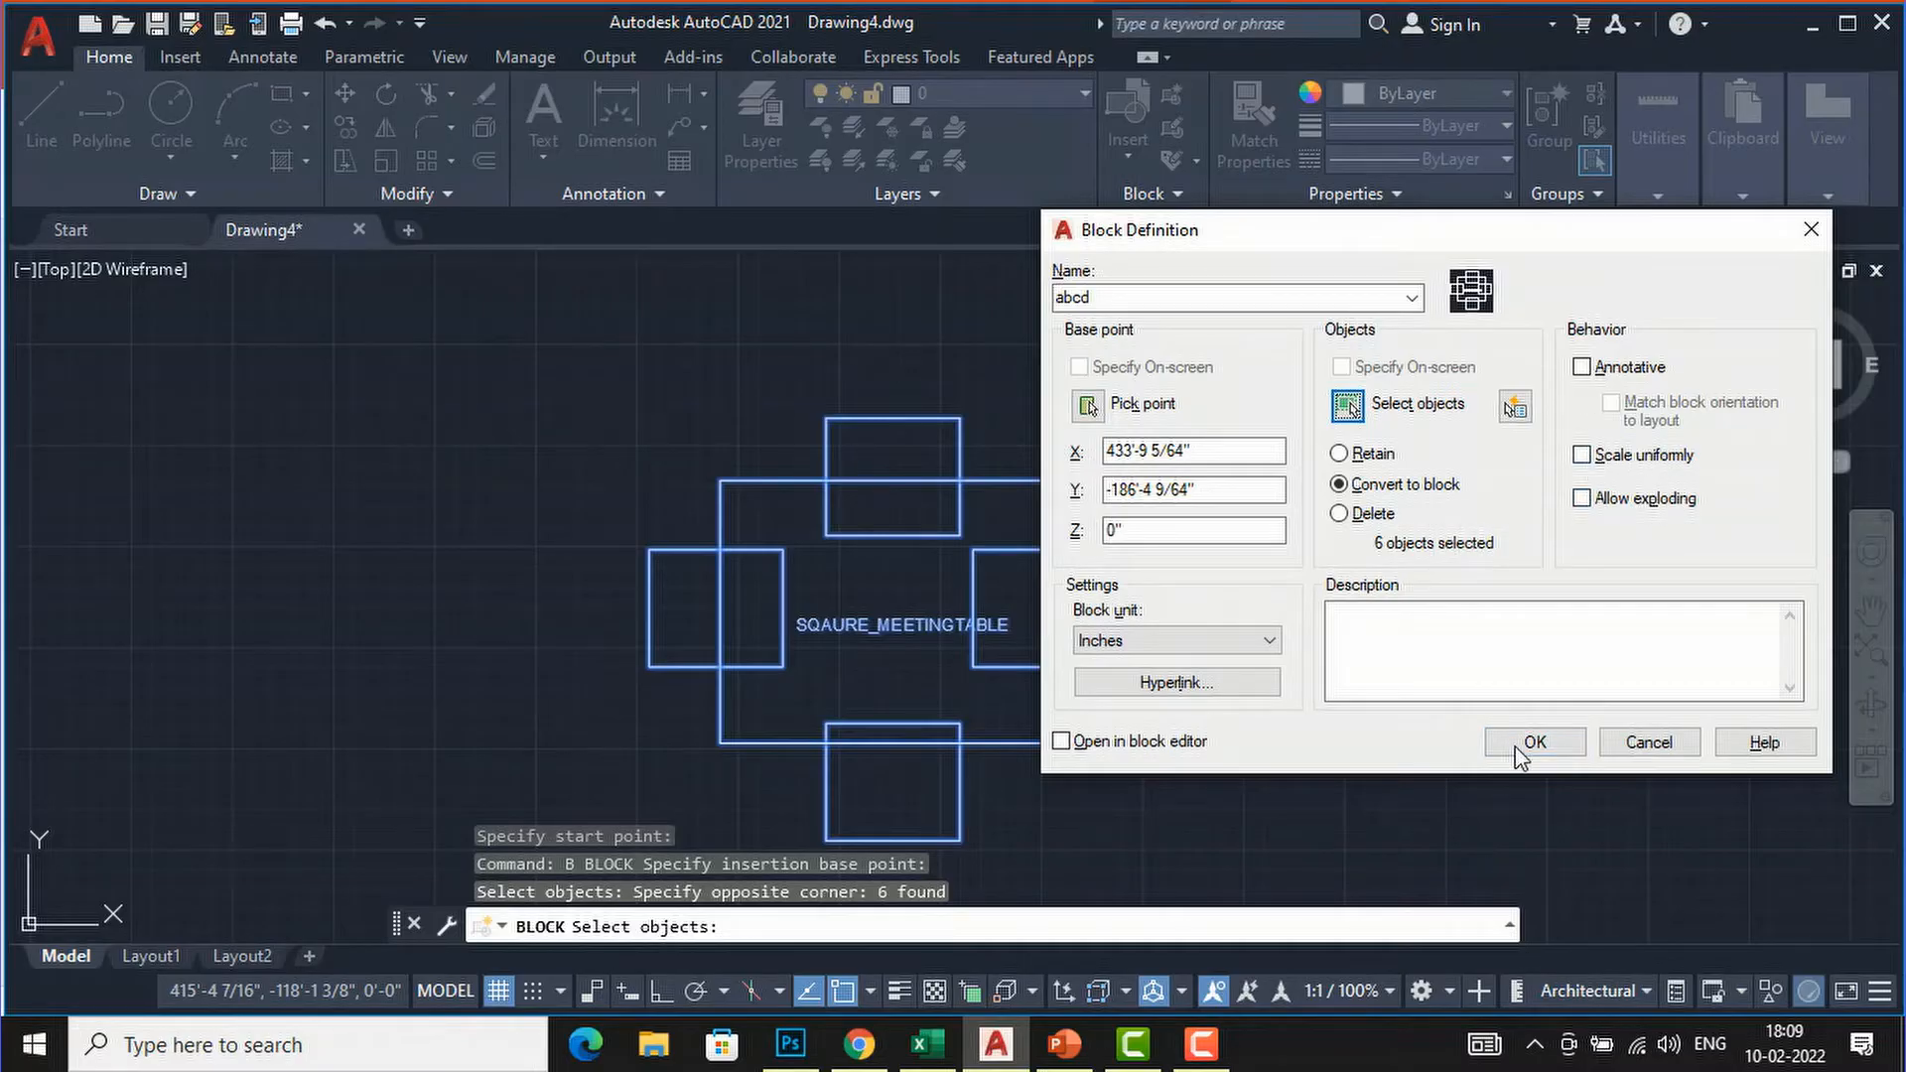
{"action": "left_click", "coordinate": [1516, 747]}
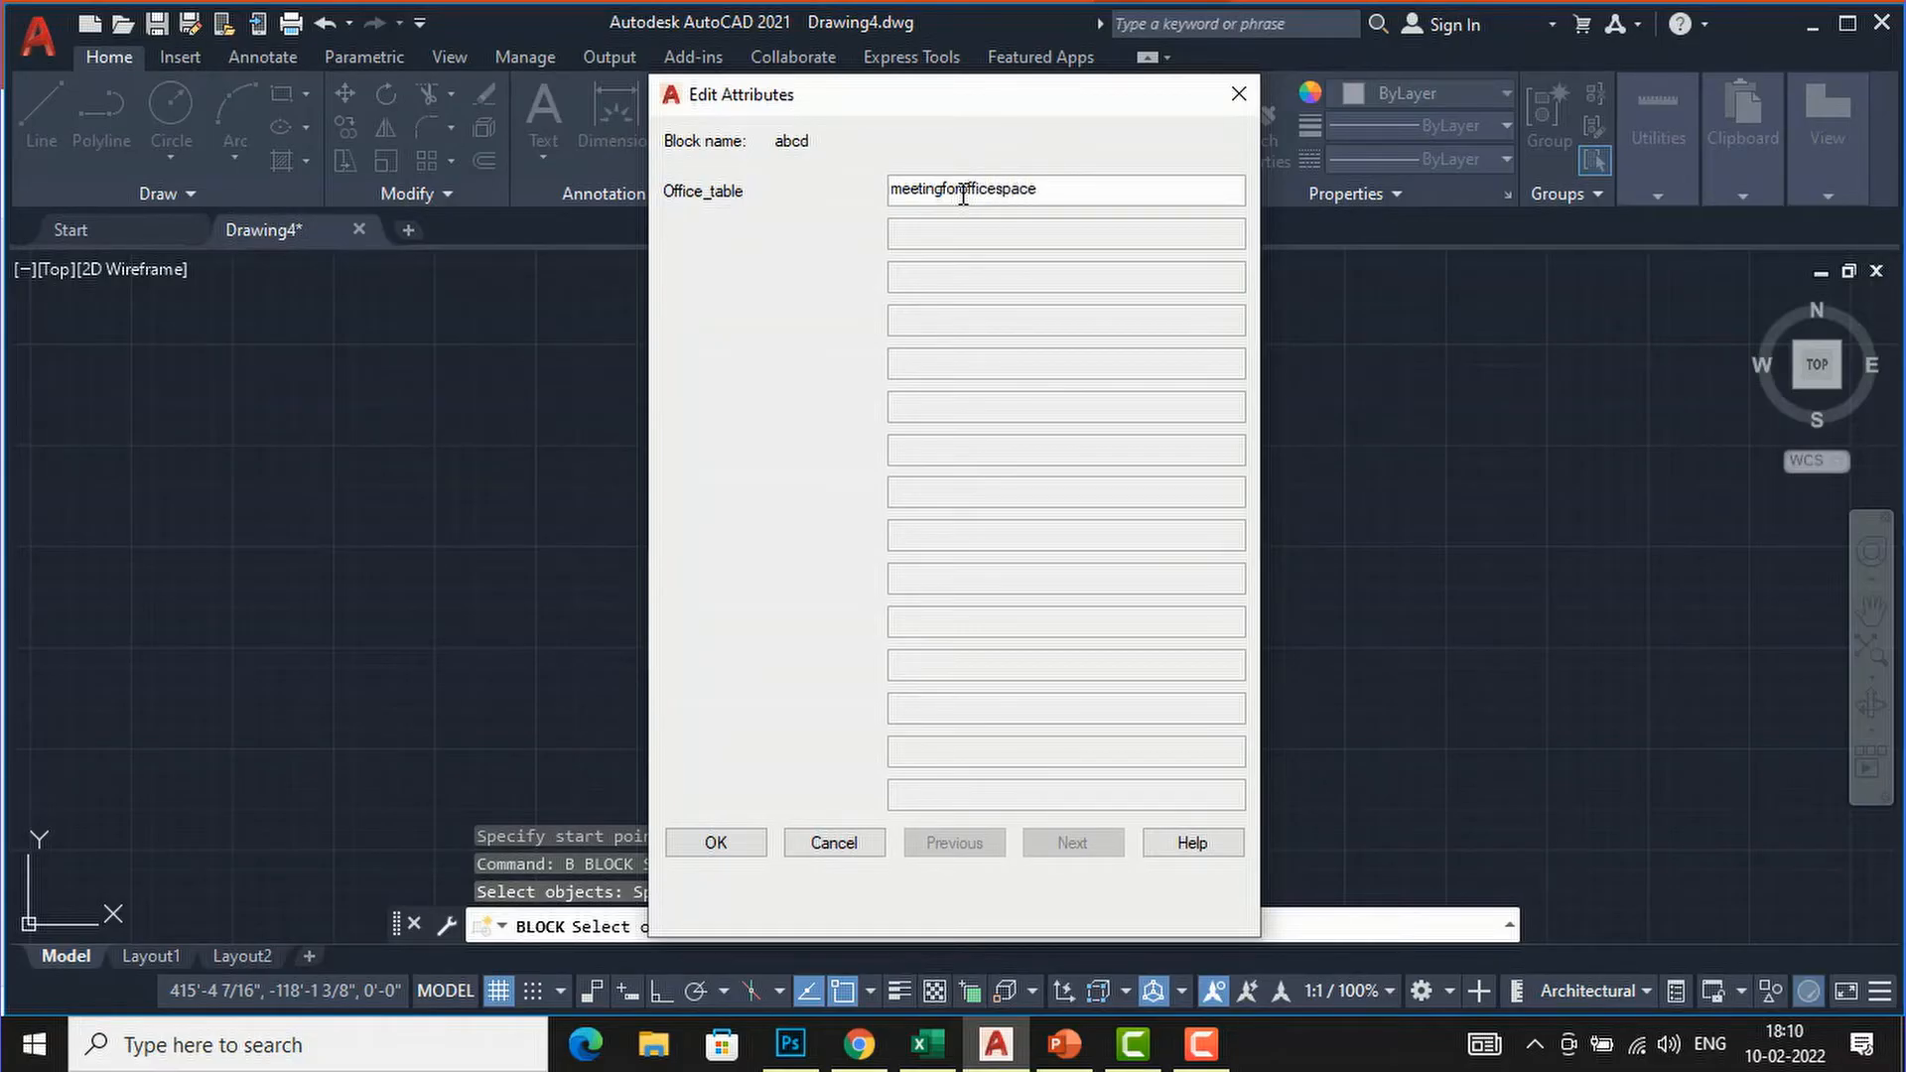
{"action": "left_click", "coordinate": [707, 839]}
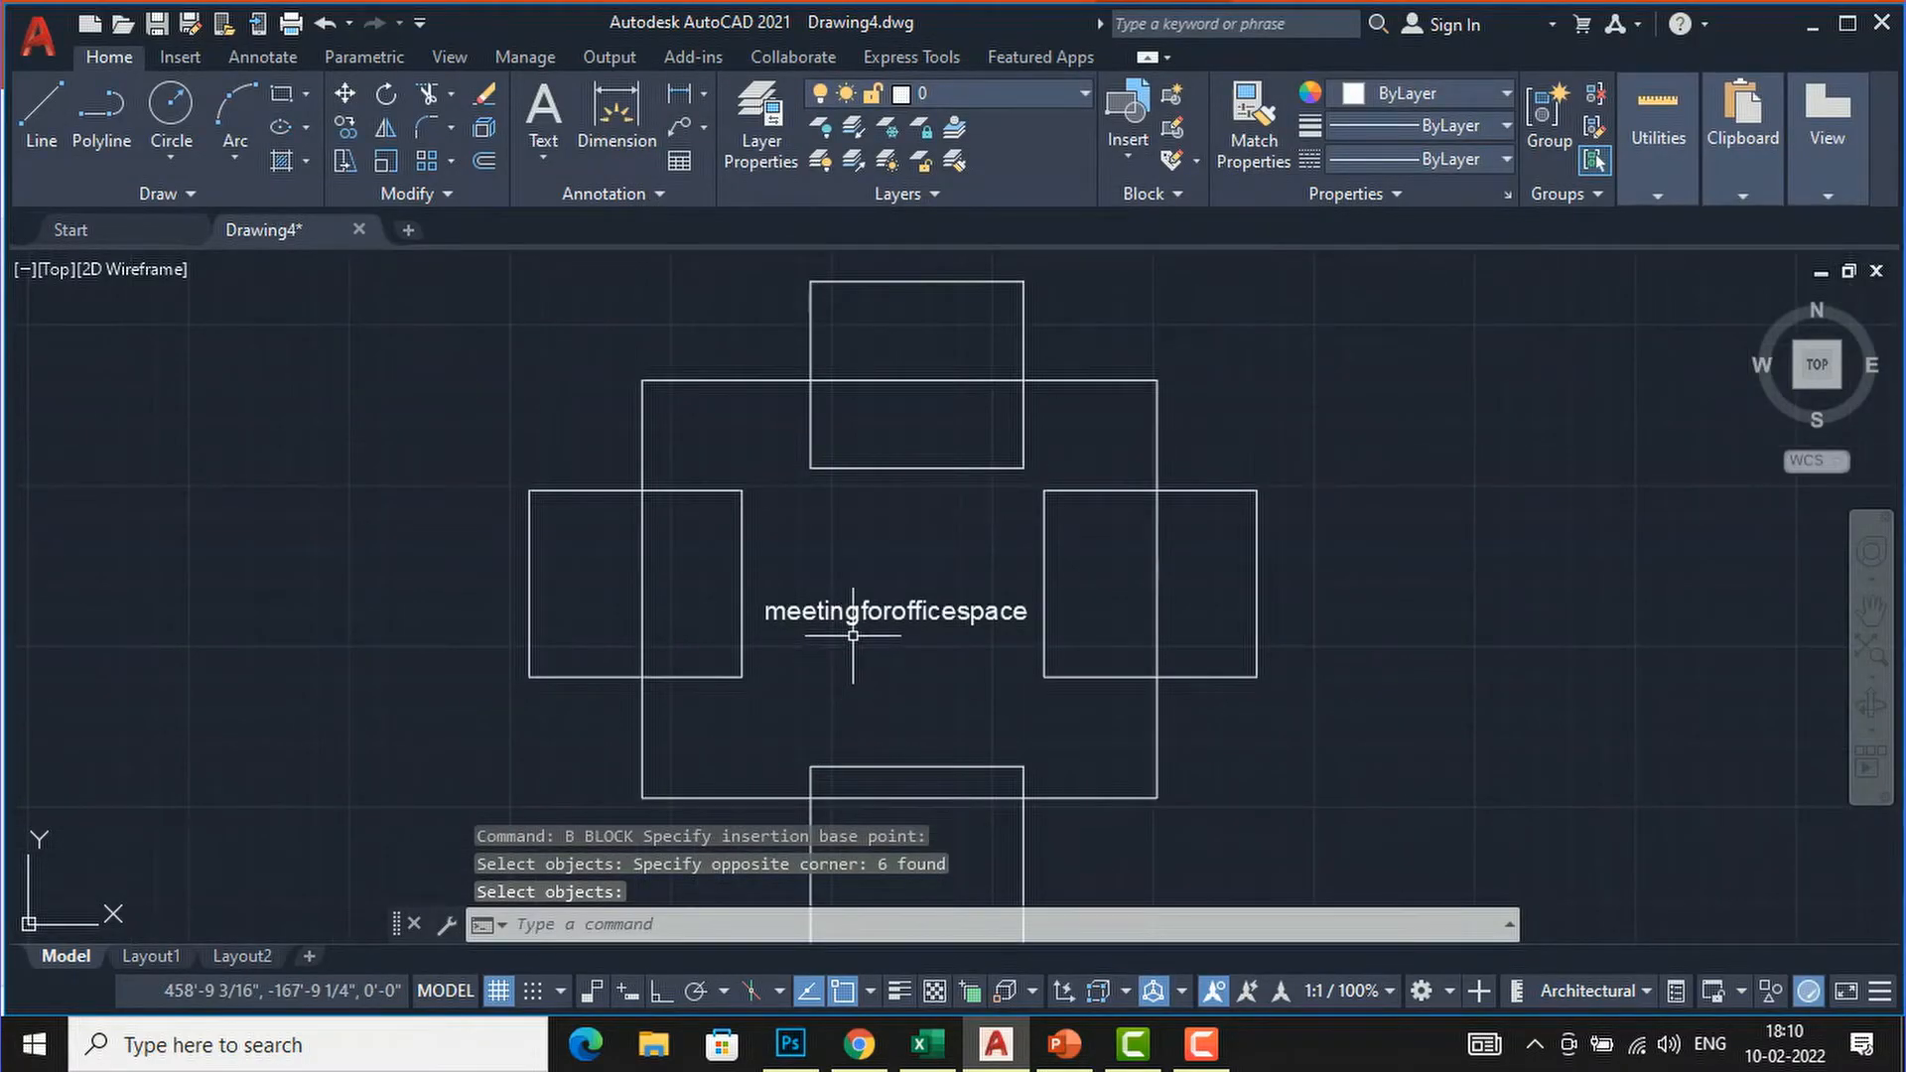
{"action": "scroll", "coordinate": [849, 628], "scroll_direction": "up", "scroll_amount": 4}
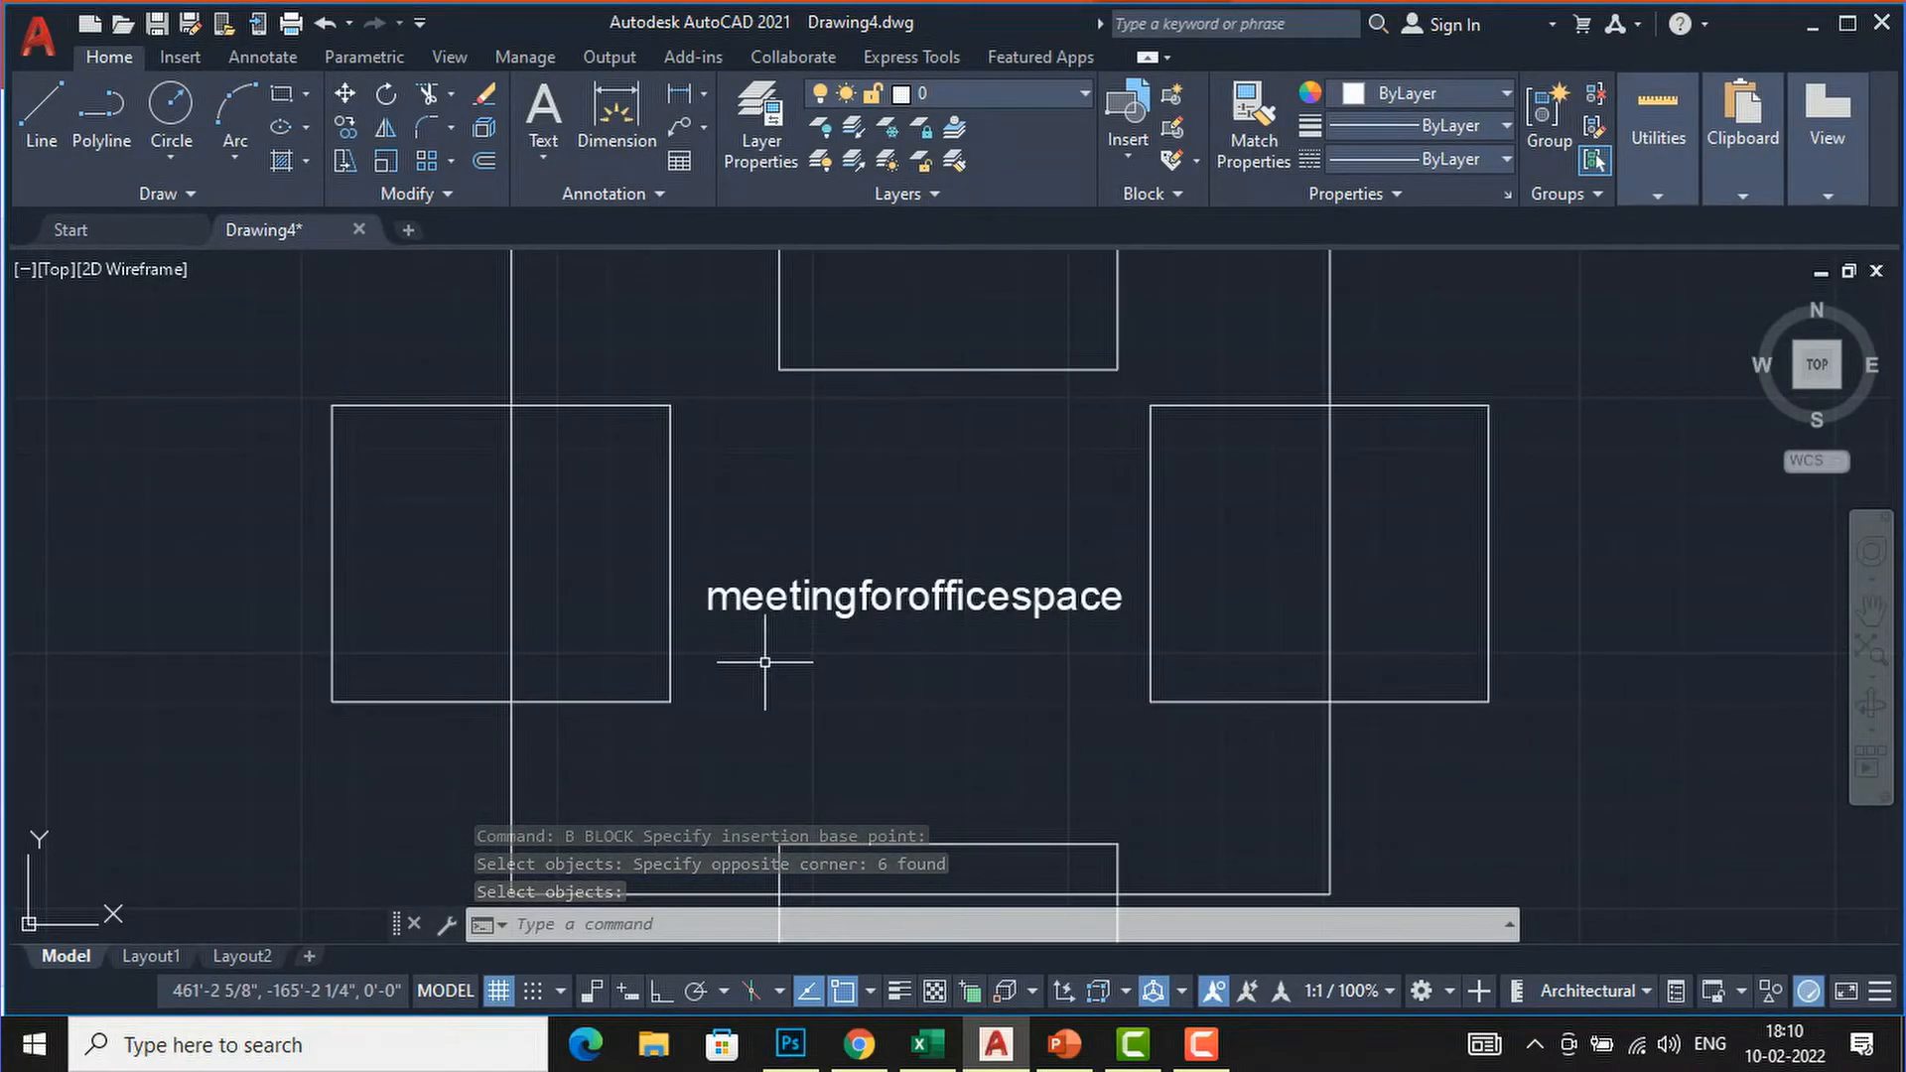
{"action": "scroll", "coordinate": [876, 495], "scroll_direction": "down", "scroll_amount": 4}
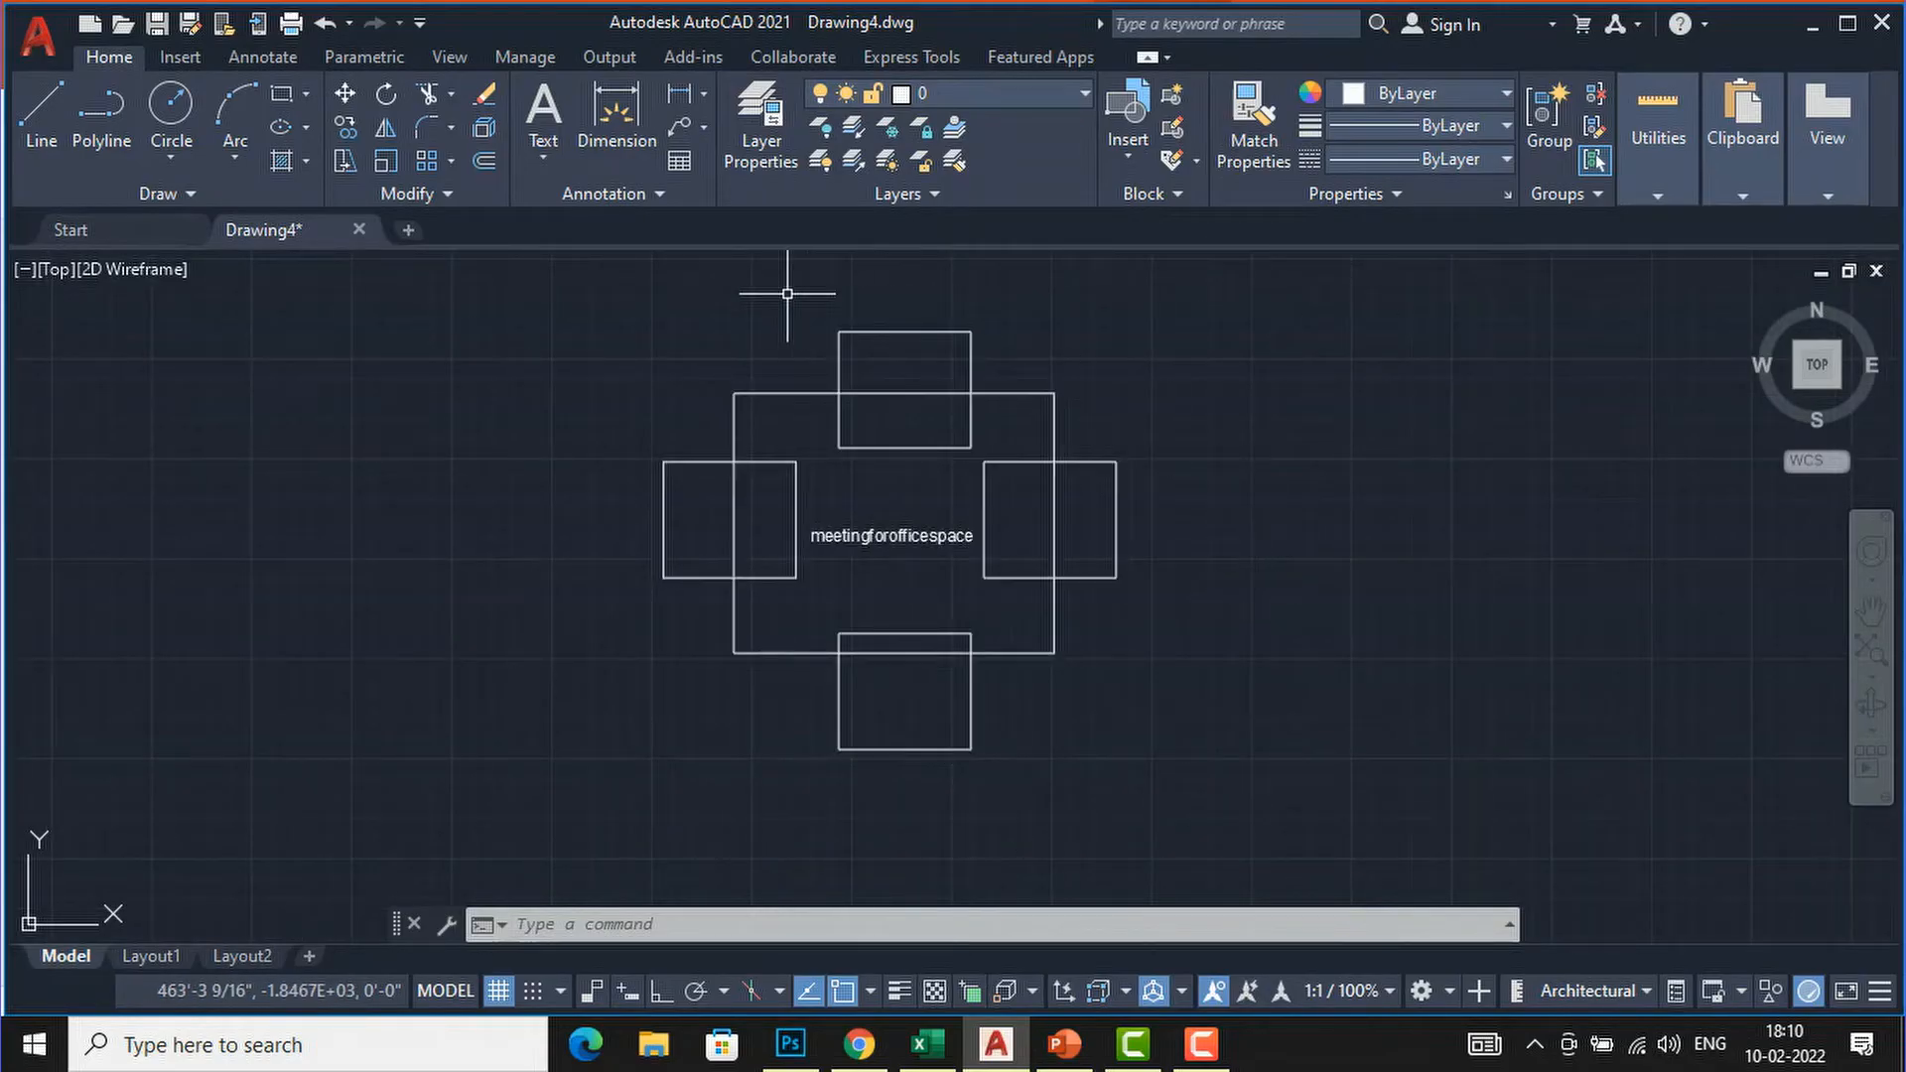
Start a Write Block export set to convert objects to a block, and select the meeting table block as its source.
{"action": "left_click", "coordinate": [182, 60]}
{"action": "left_click", "coordinate": [222, 163]}
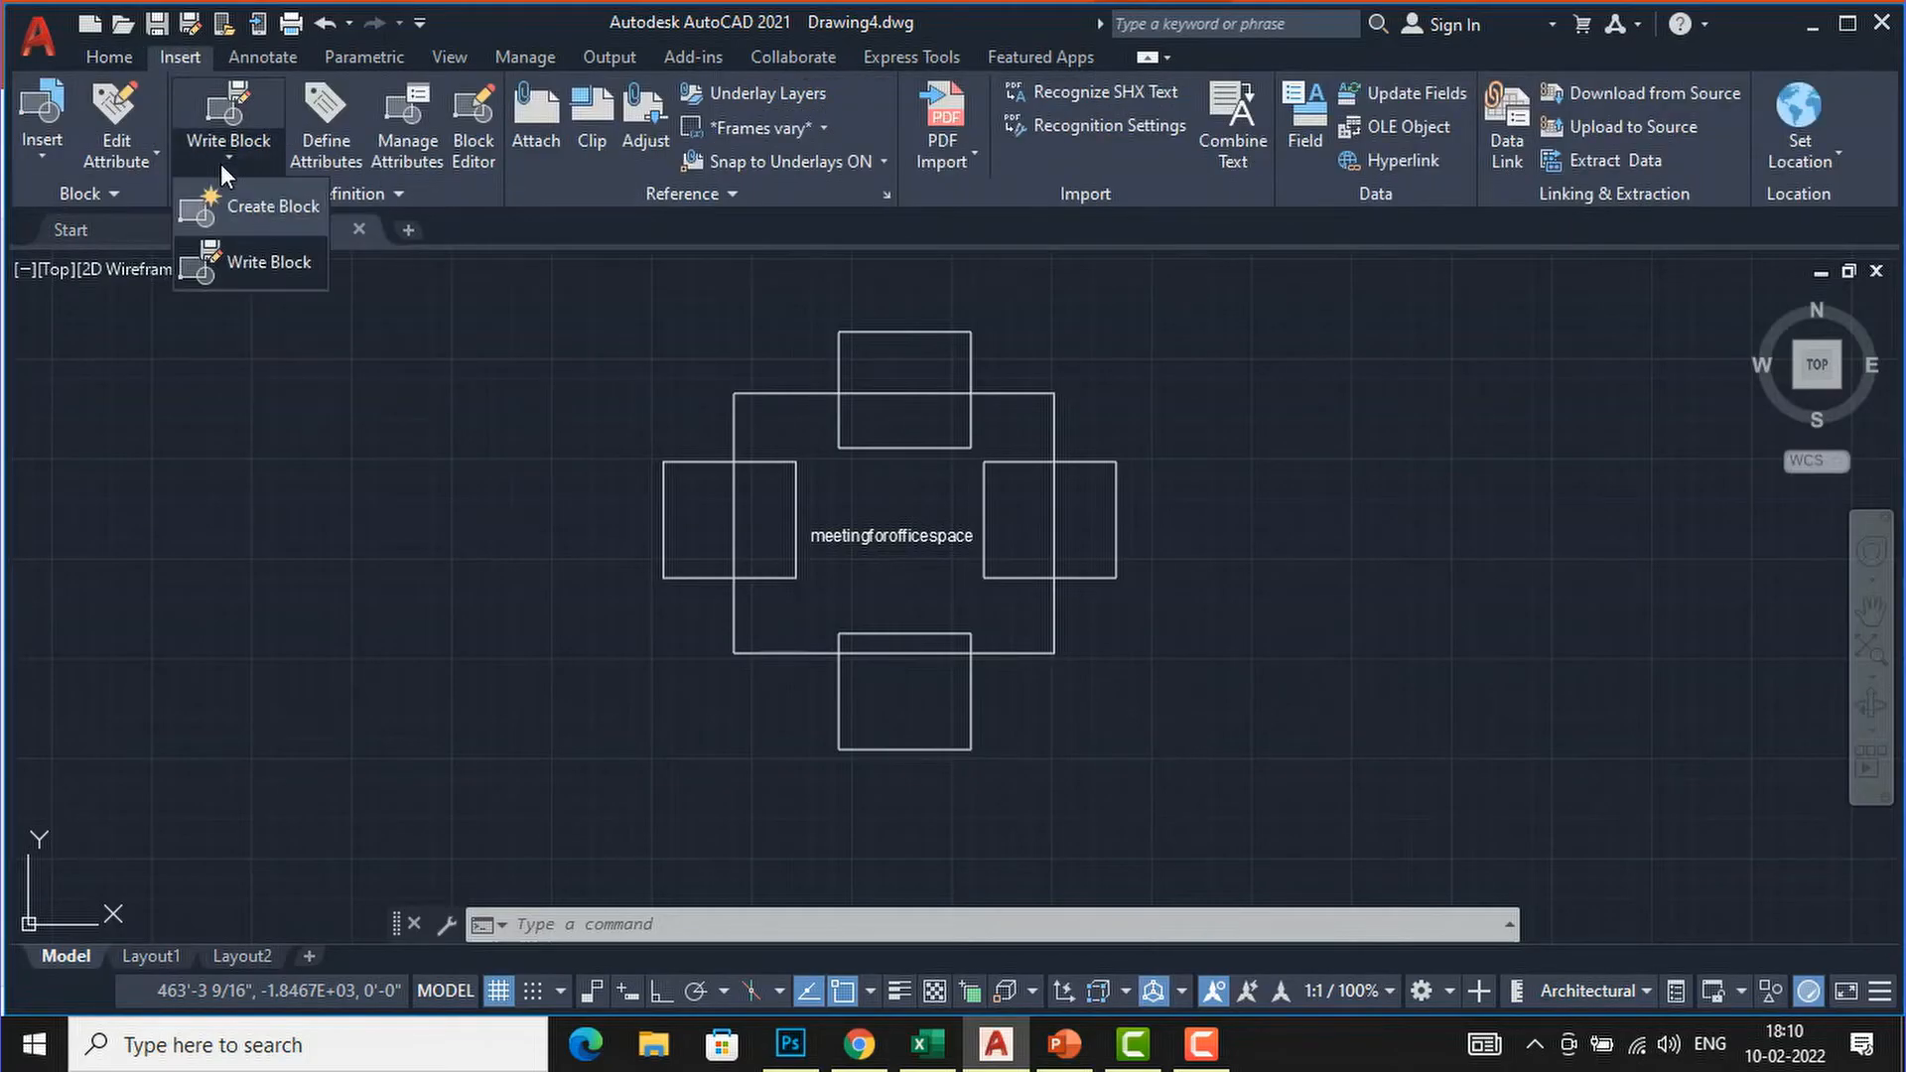
{"action": "left_click", "coordinate": [276, 261]}
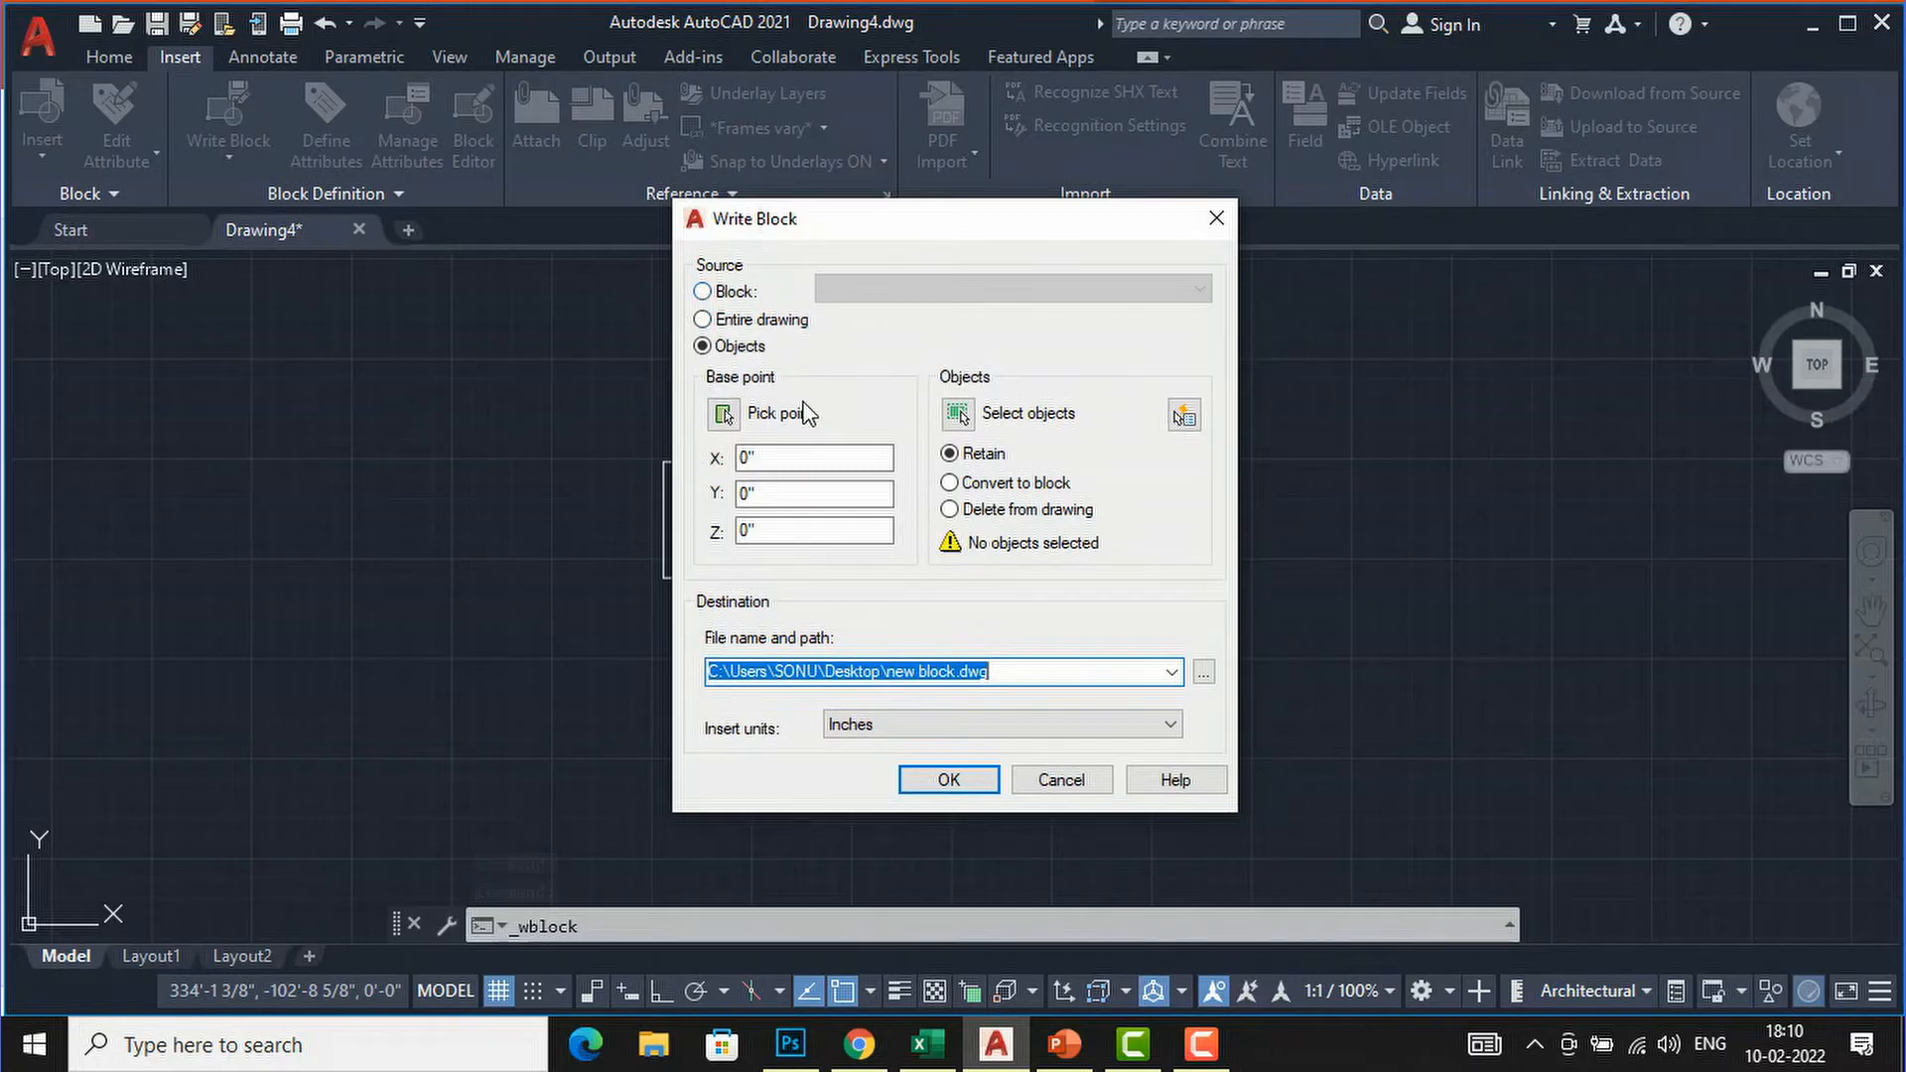
{"action": "left_click", "coordinate": [950, 483]}
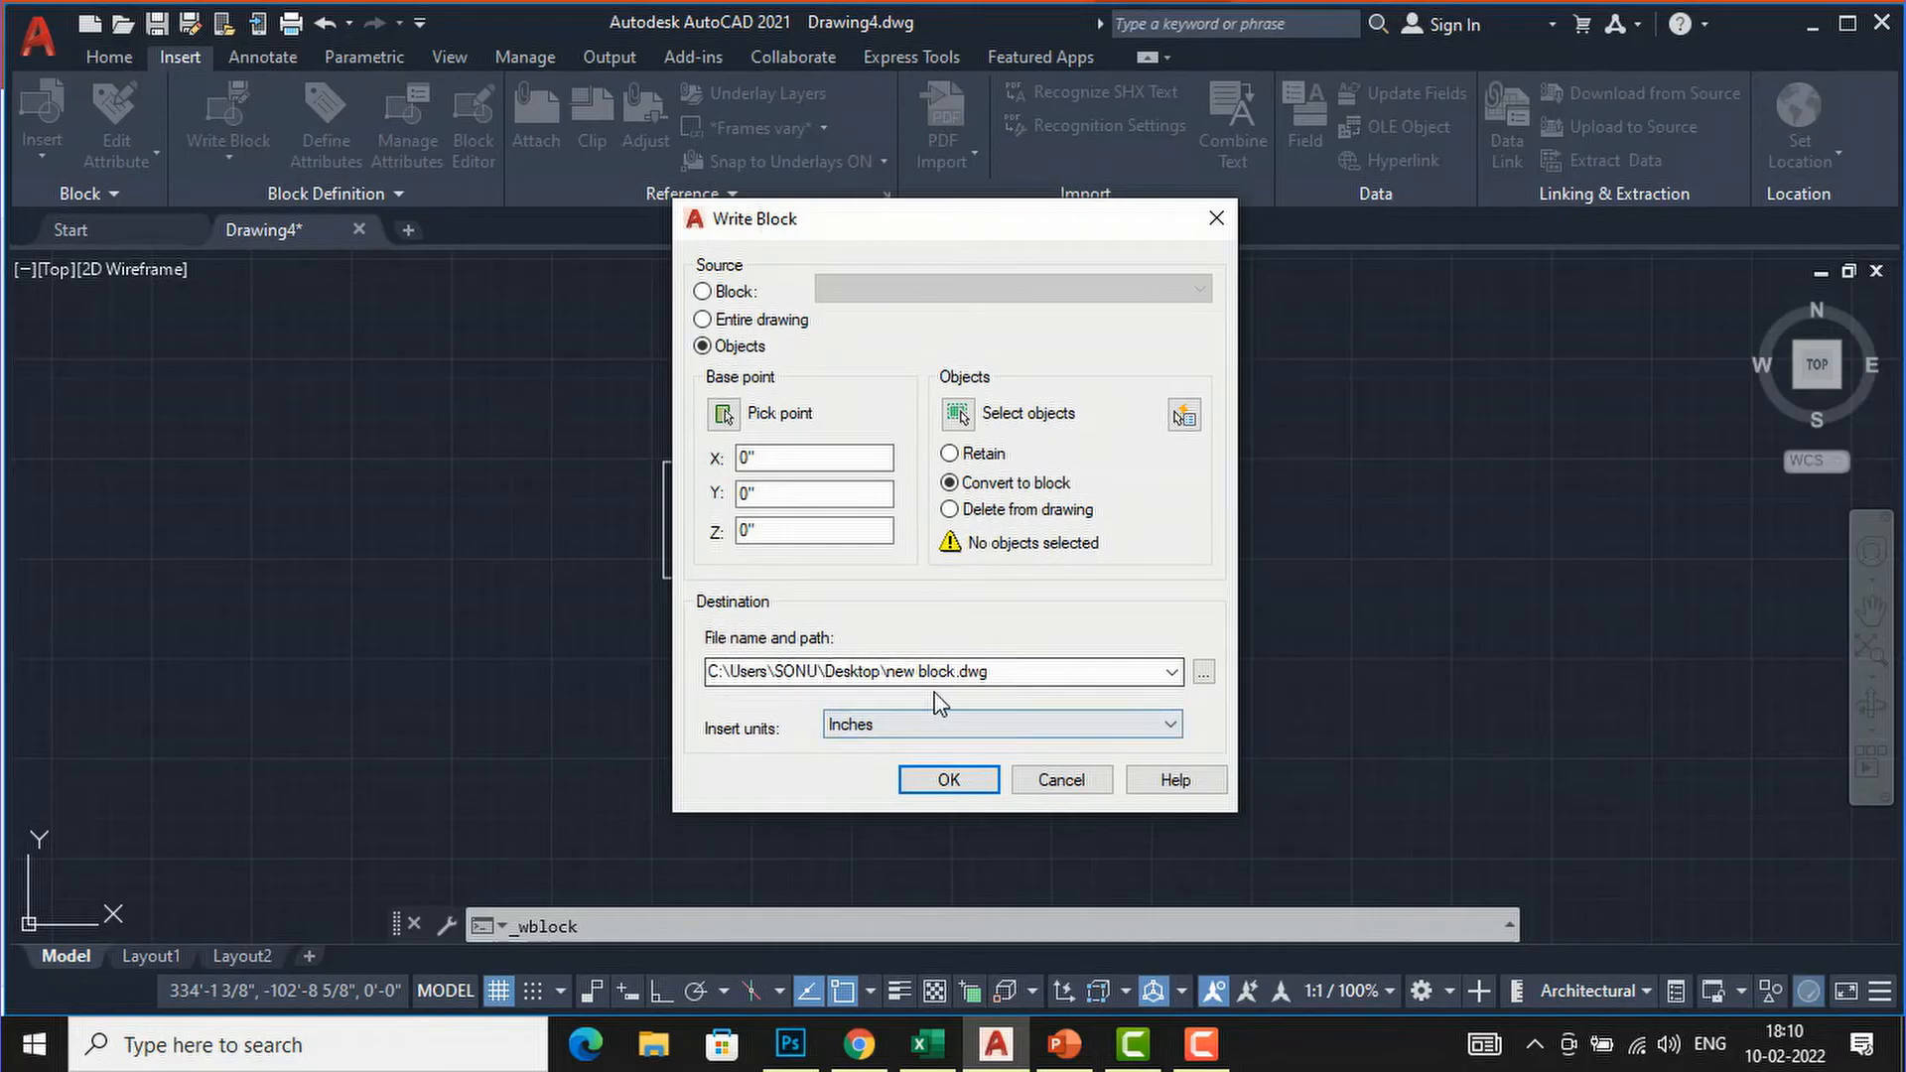
{"action": "left_click", "coordinate": [946, 781]}
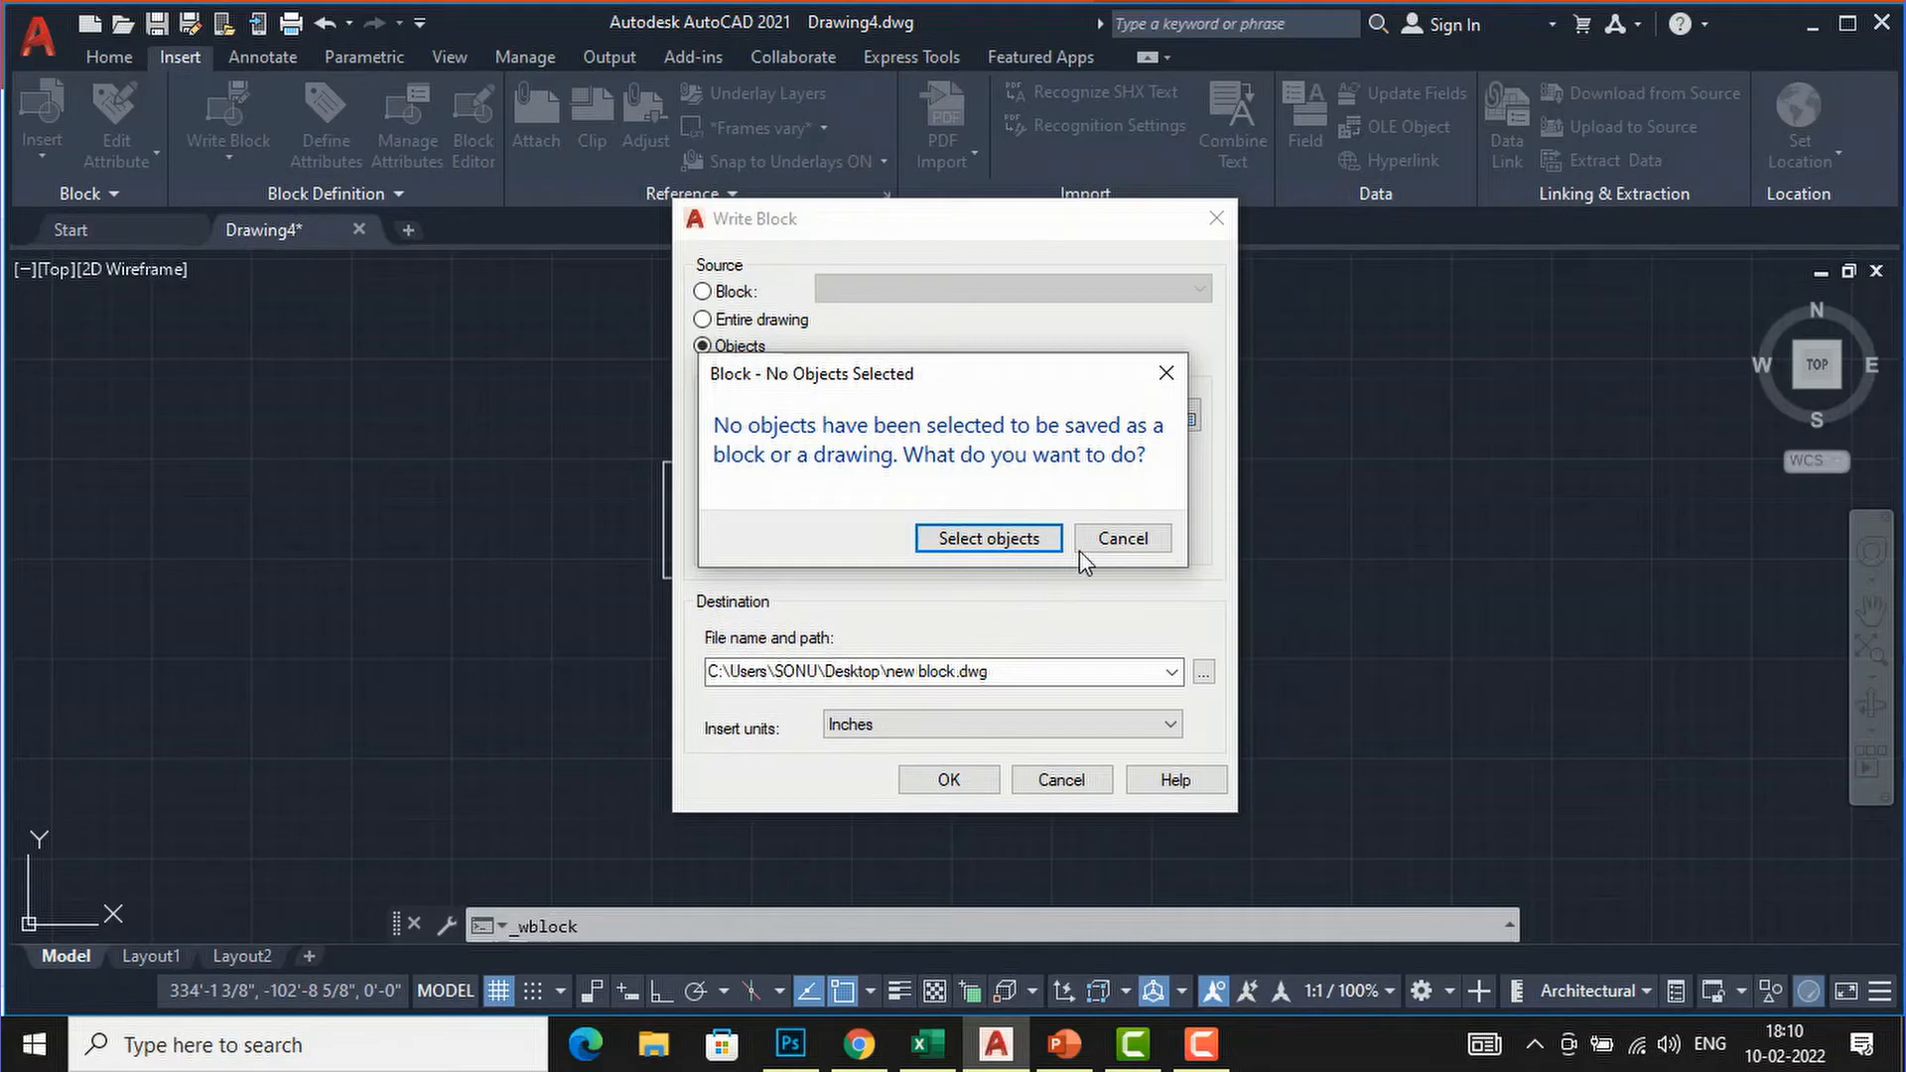
{"action": "left_click", "coordinate": [989, 539]}
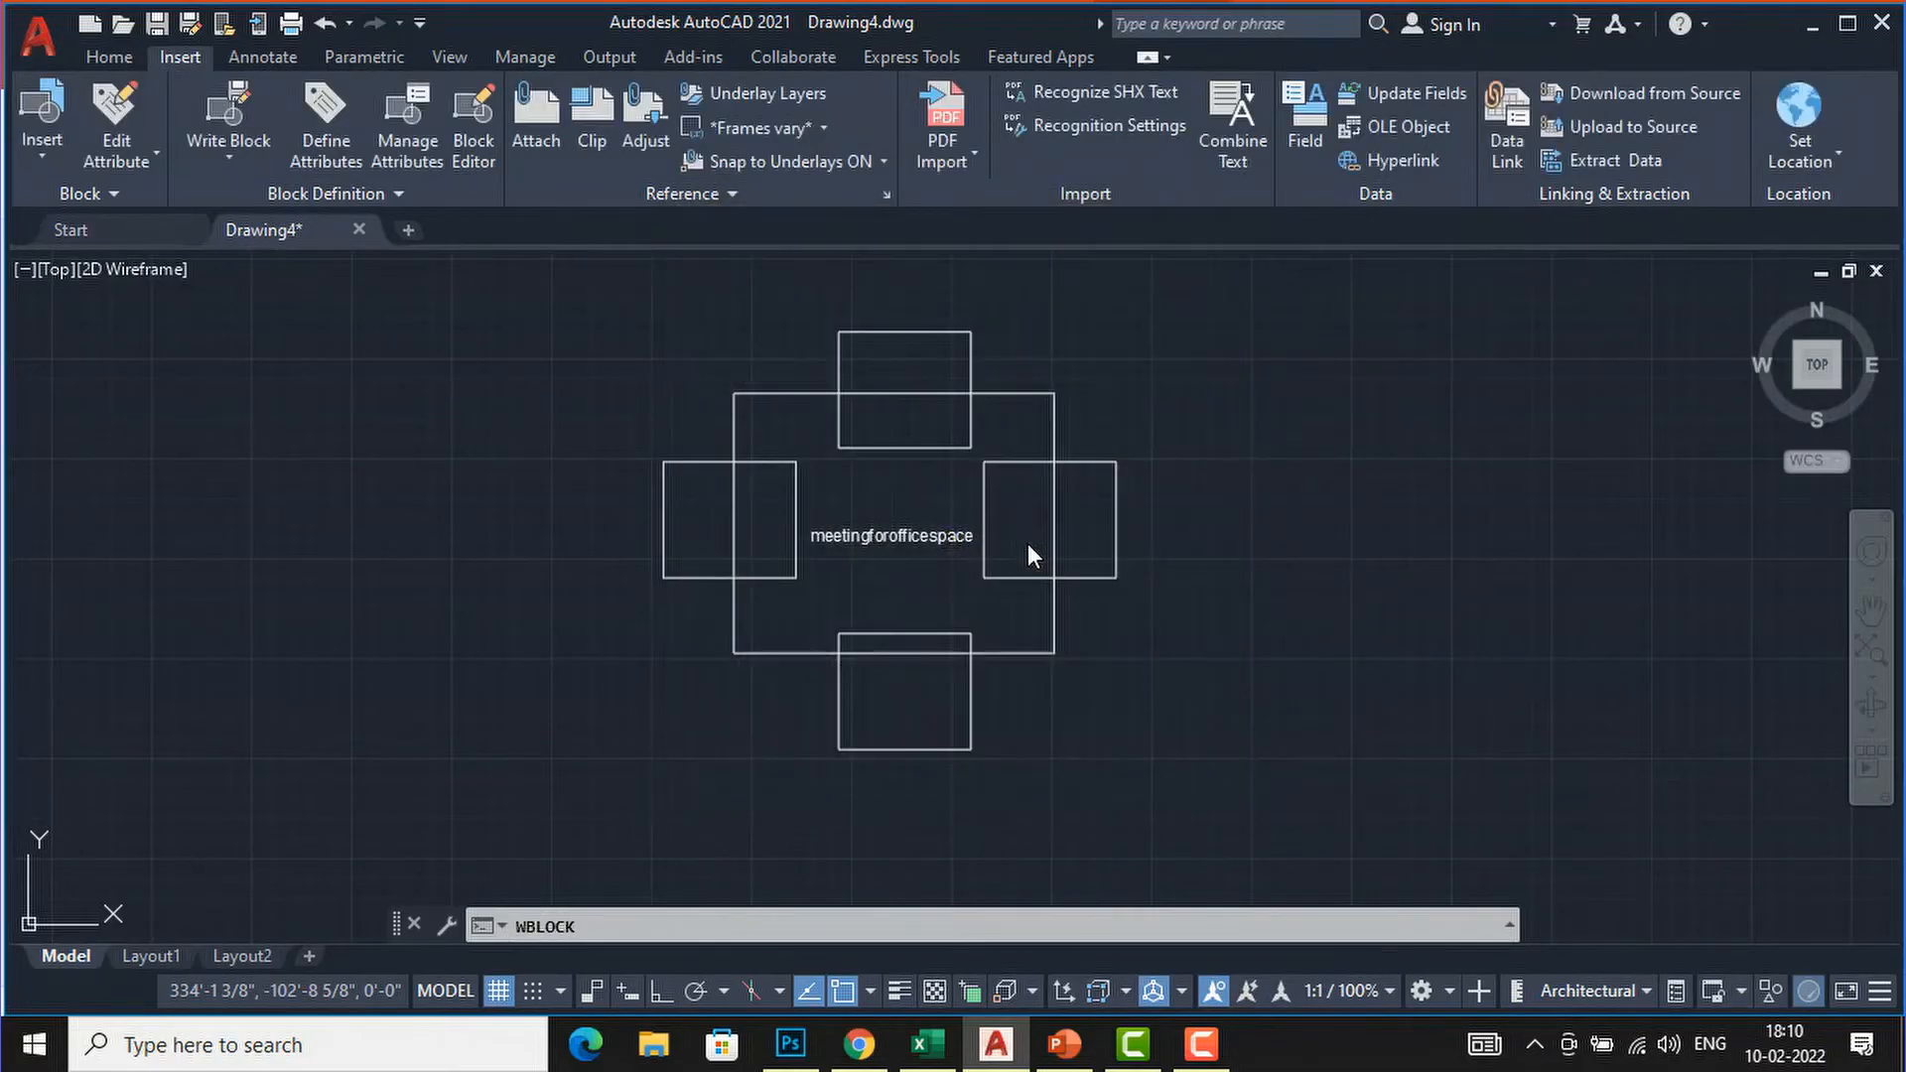
{"action": "left_click", "coordinate": [1288, 777]}
{"action": "left_click", "coordinate": [584, 322]}
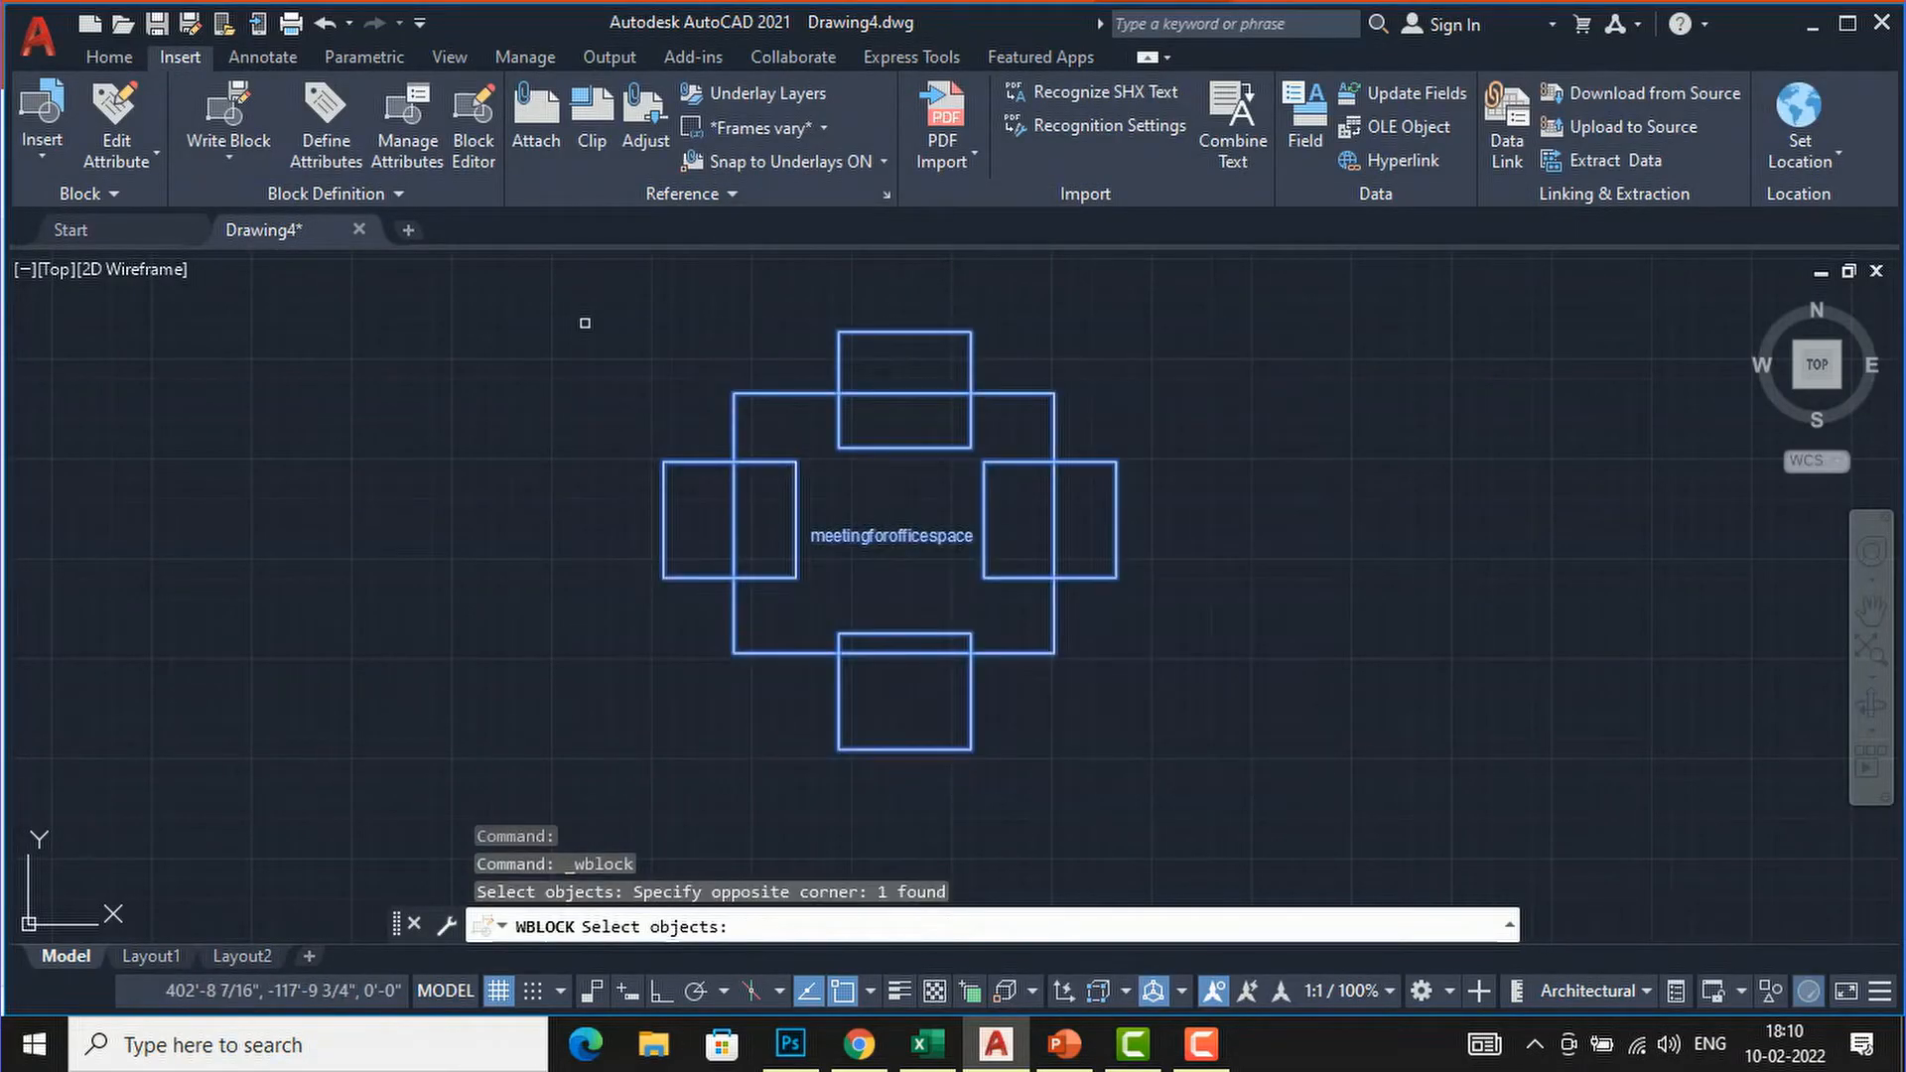
{"action": "key", "text": "Return"}
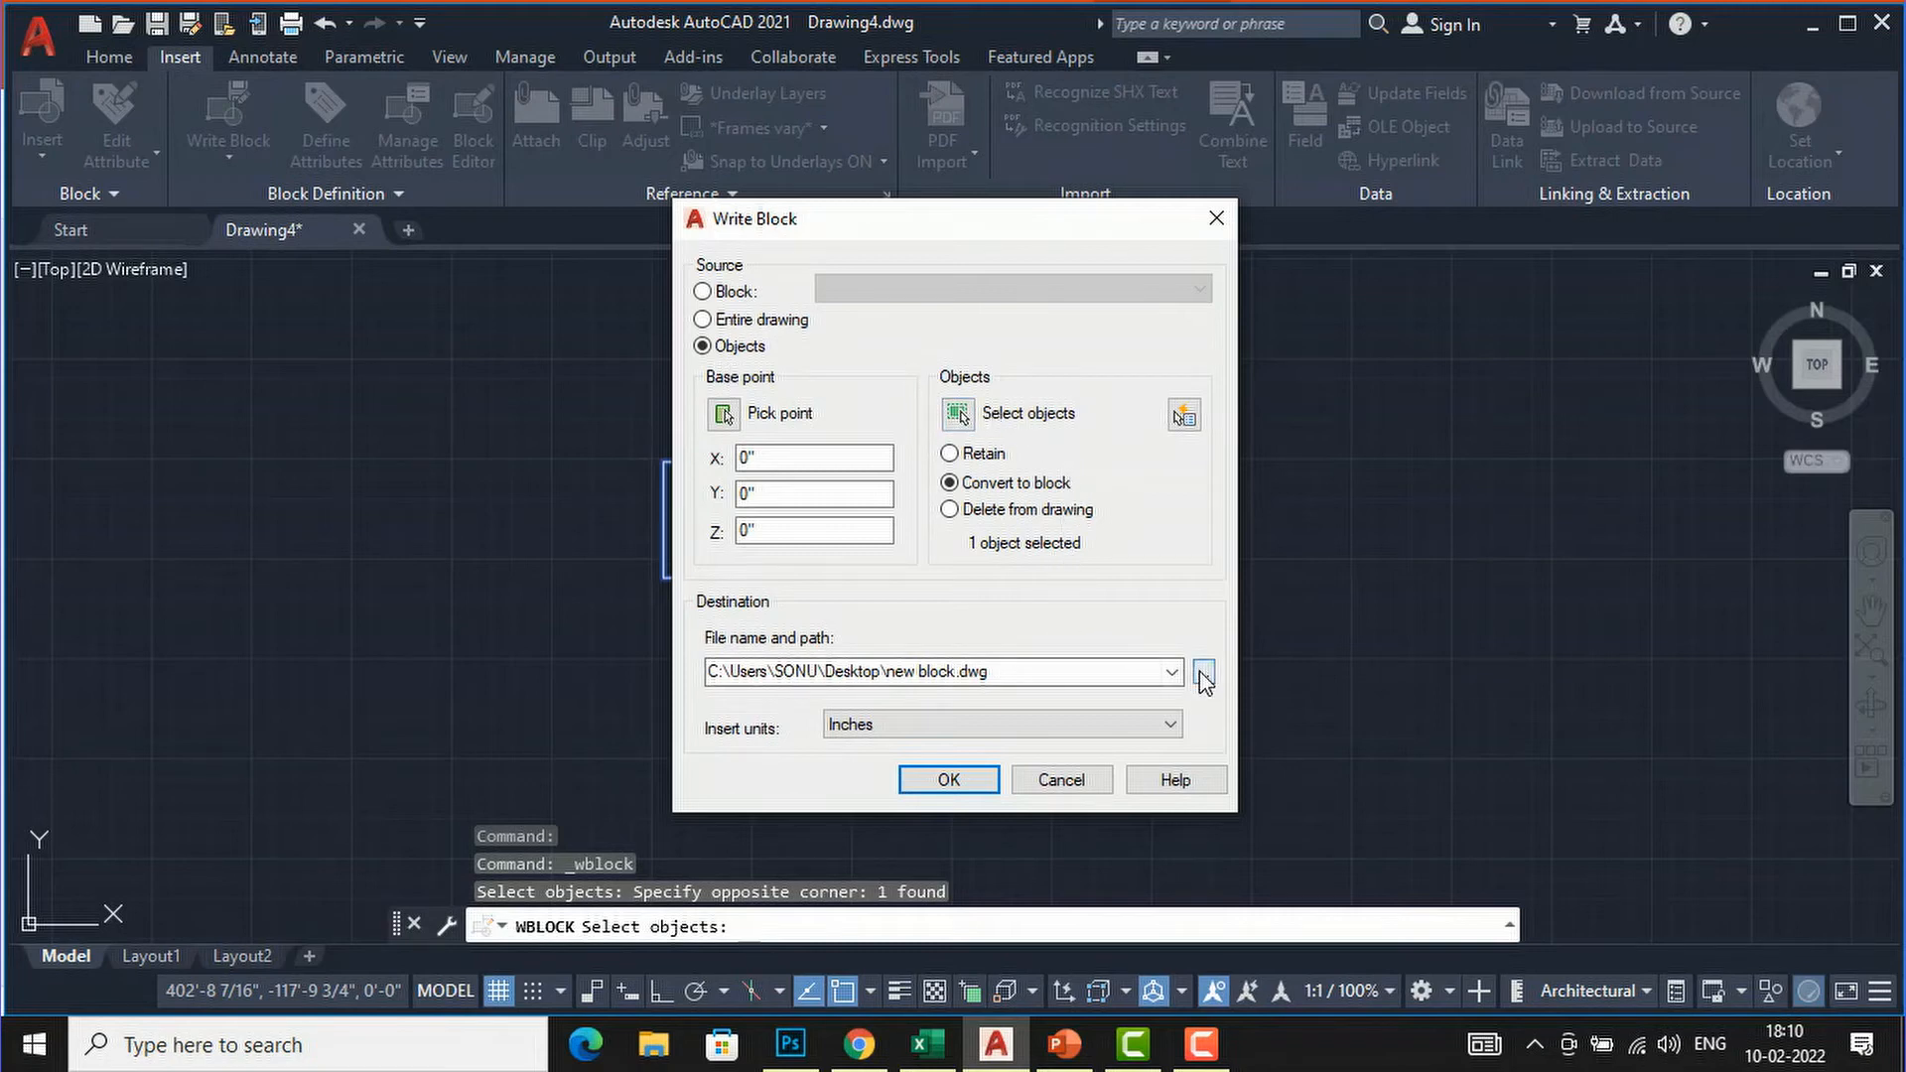
Write the selected table to the Desktop as new block.dwg, with inches as the insert units.
{"action": "left_click", "coordinate": [1001, 678]}
{"action": "left_click", "coordinate": [1005, 672]}
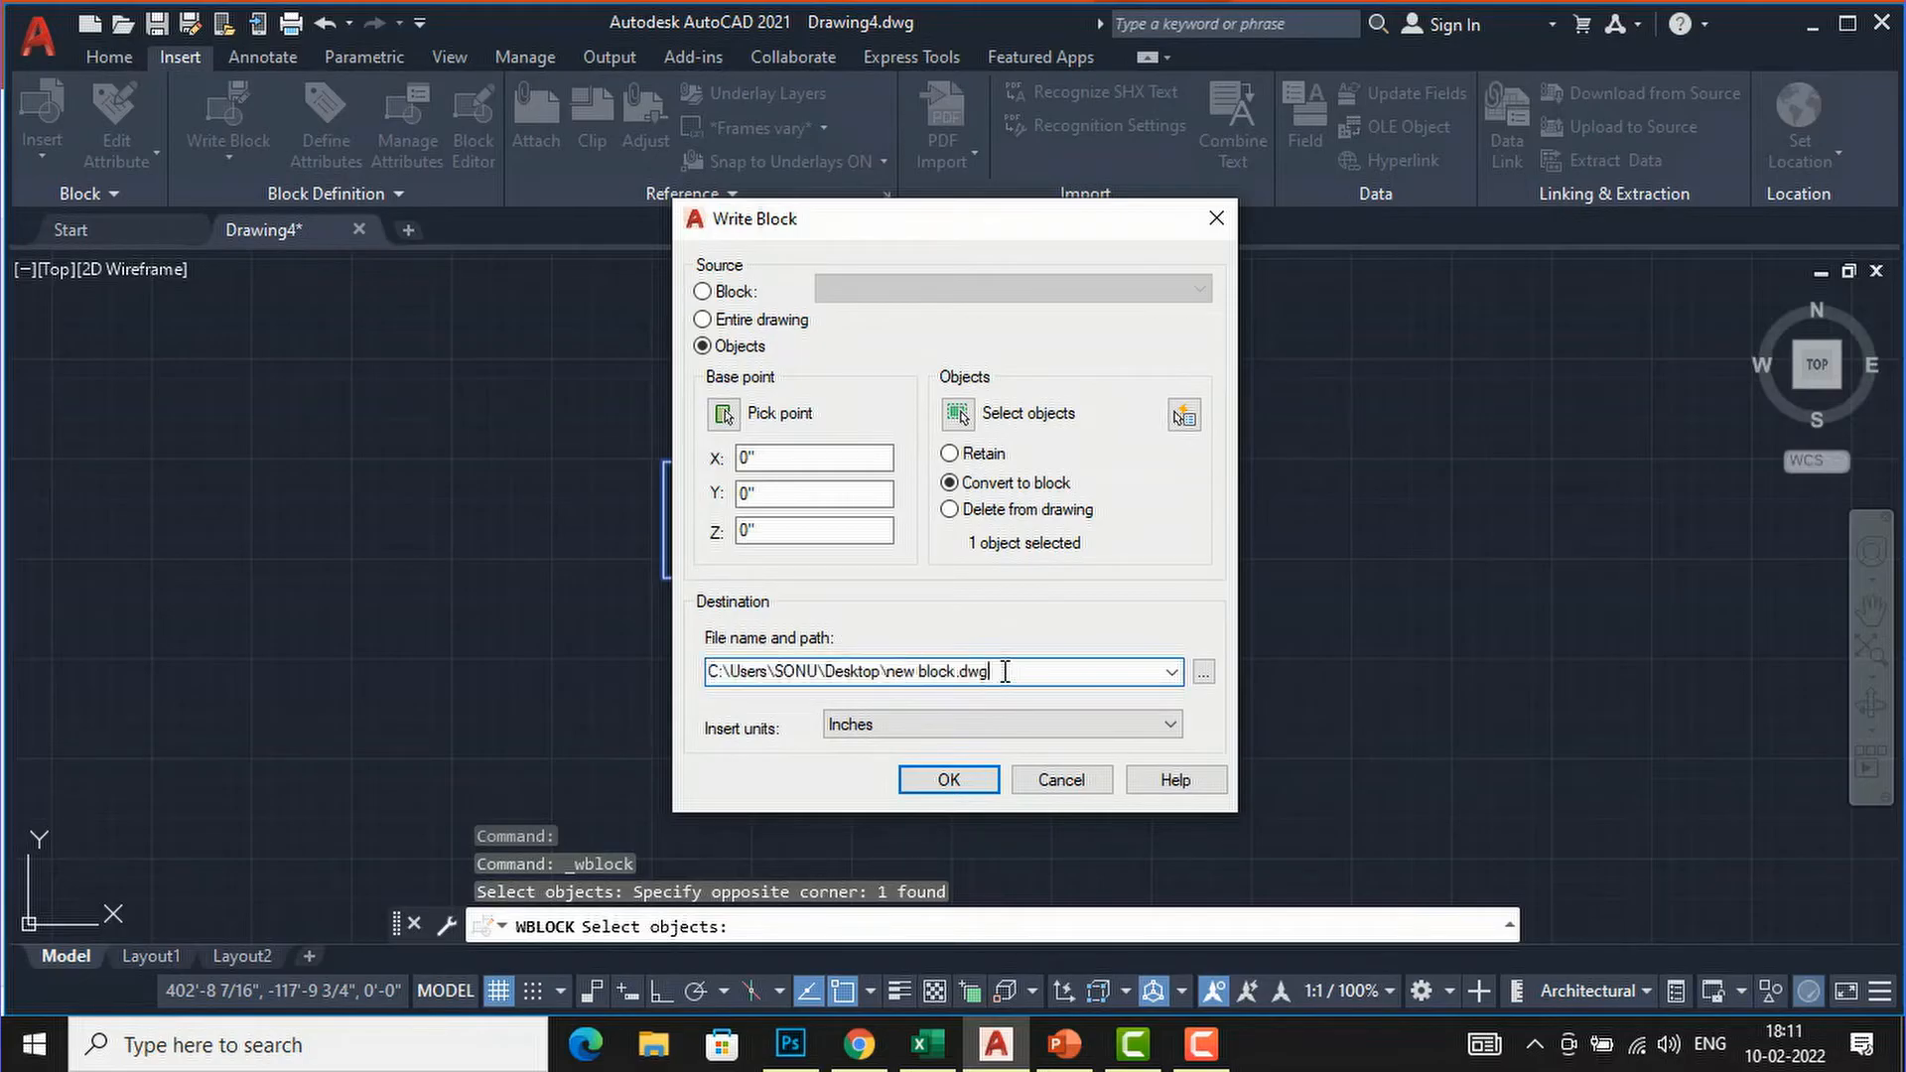
{"action": "left_click", "coordinate": [956, 780]}
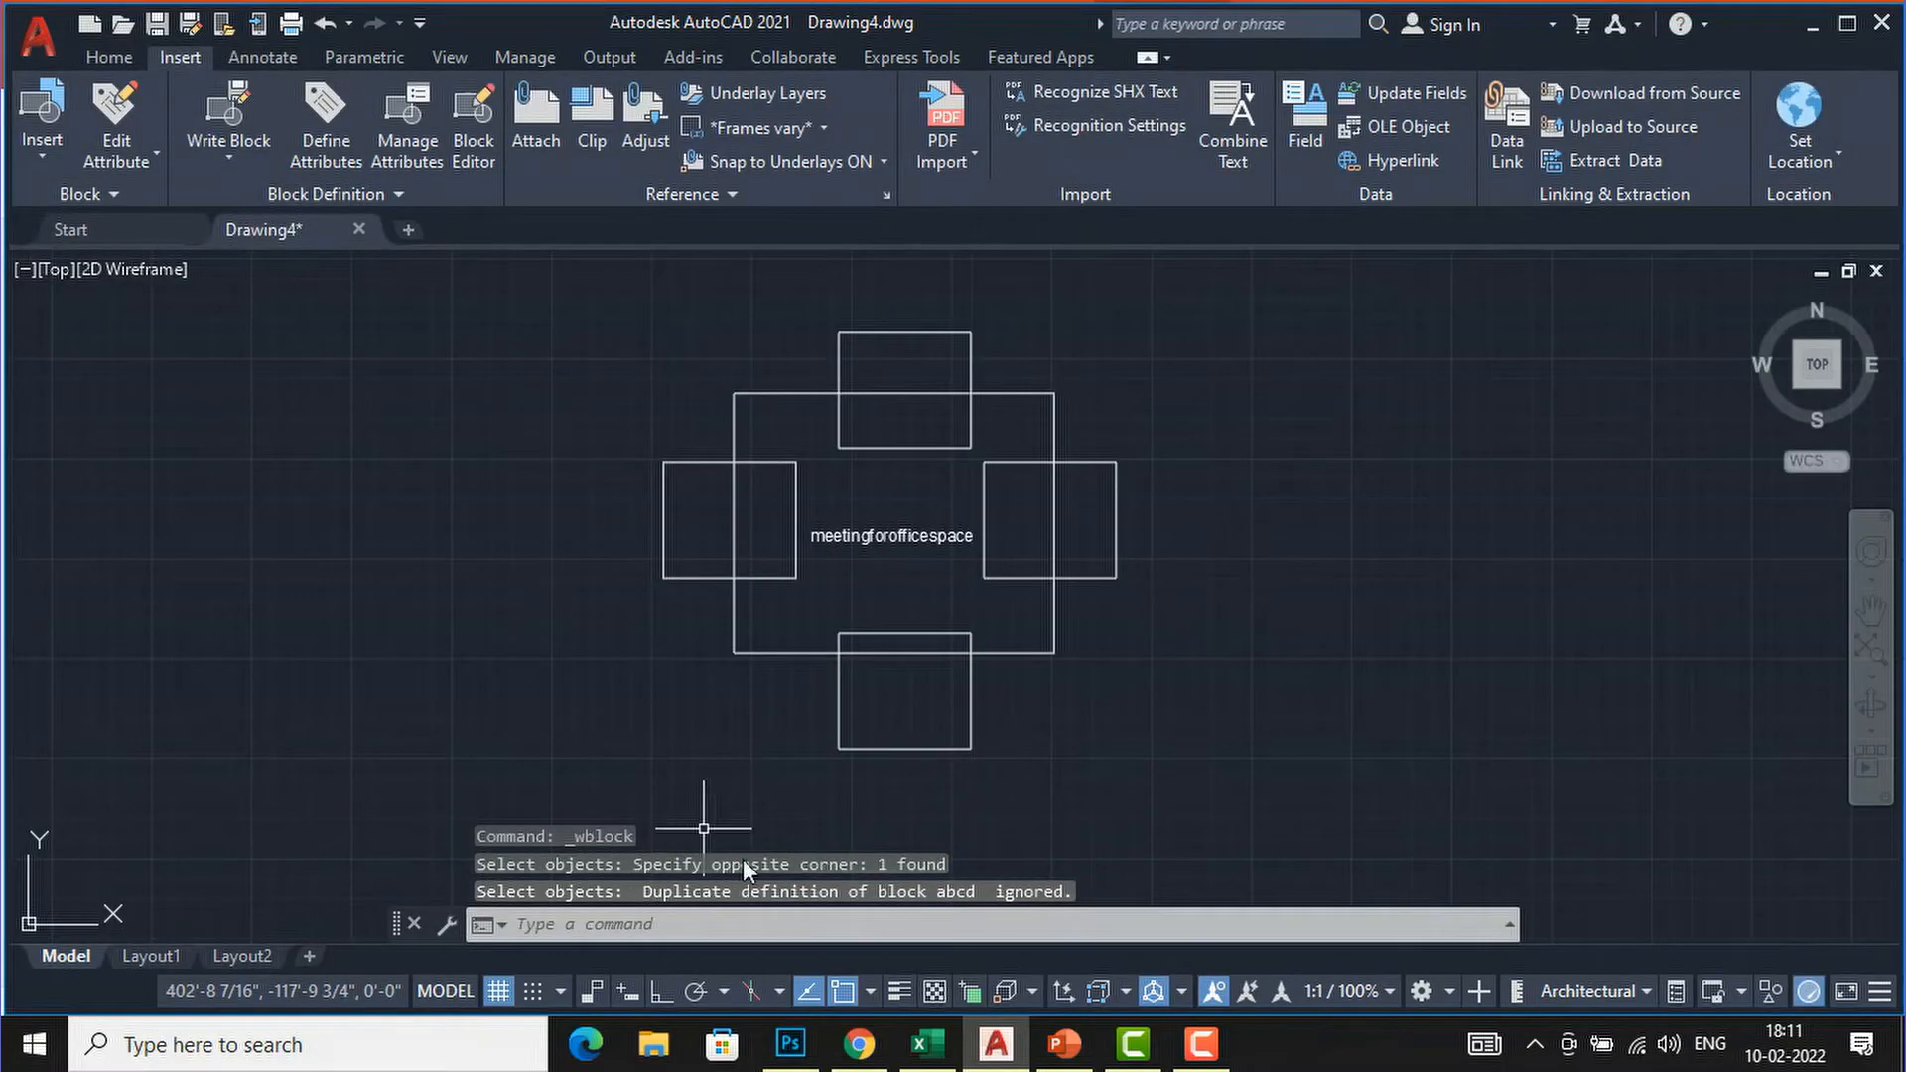
Create a new blank drawing and start inserting a block from the block libraries.
{"action": "left_click", "coordinate": [404, 229]}
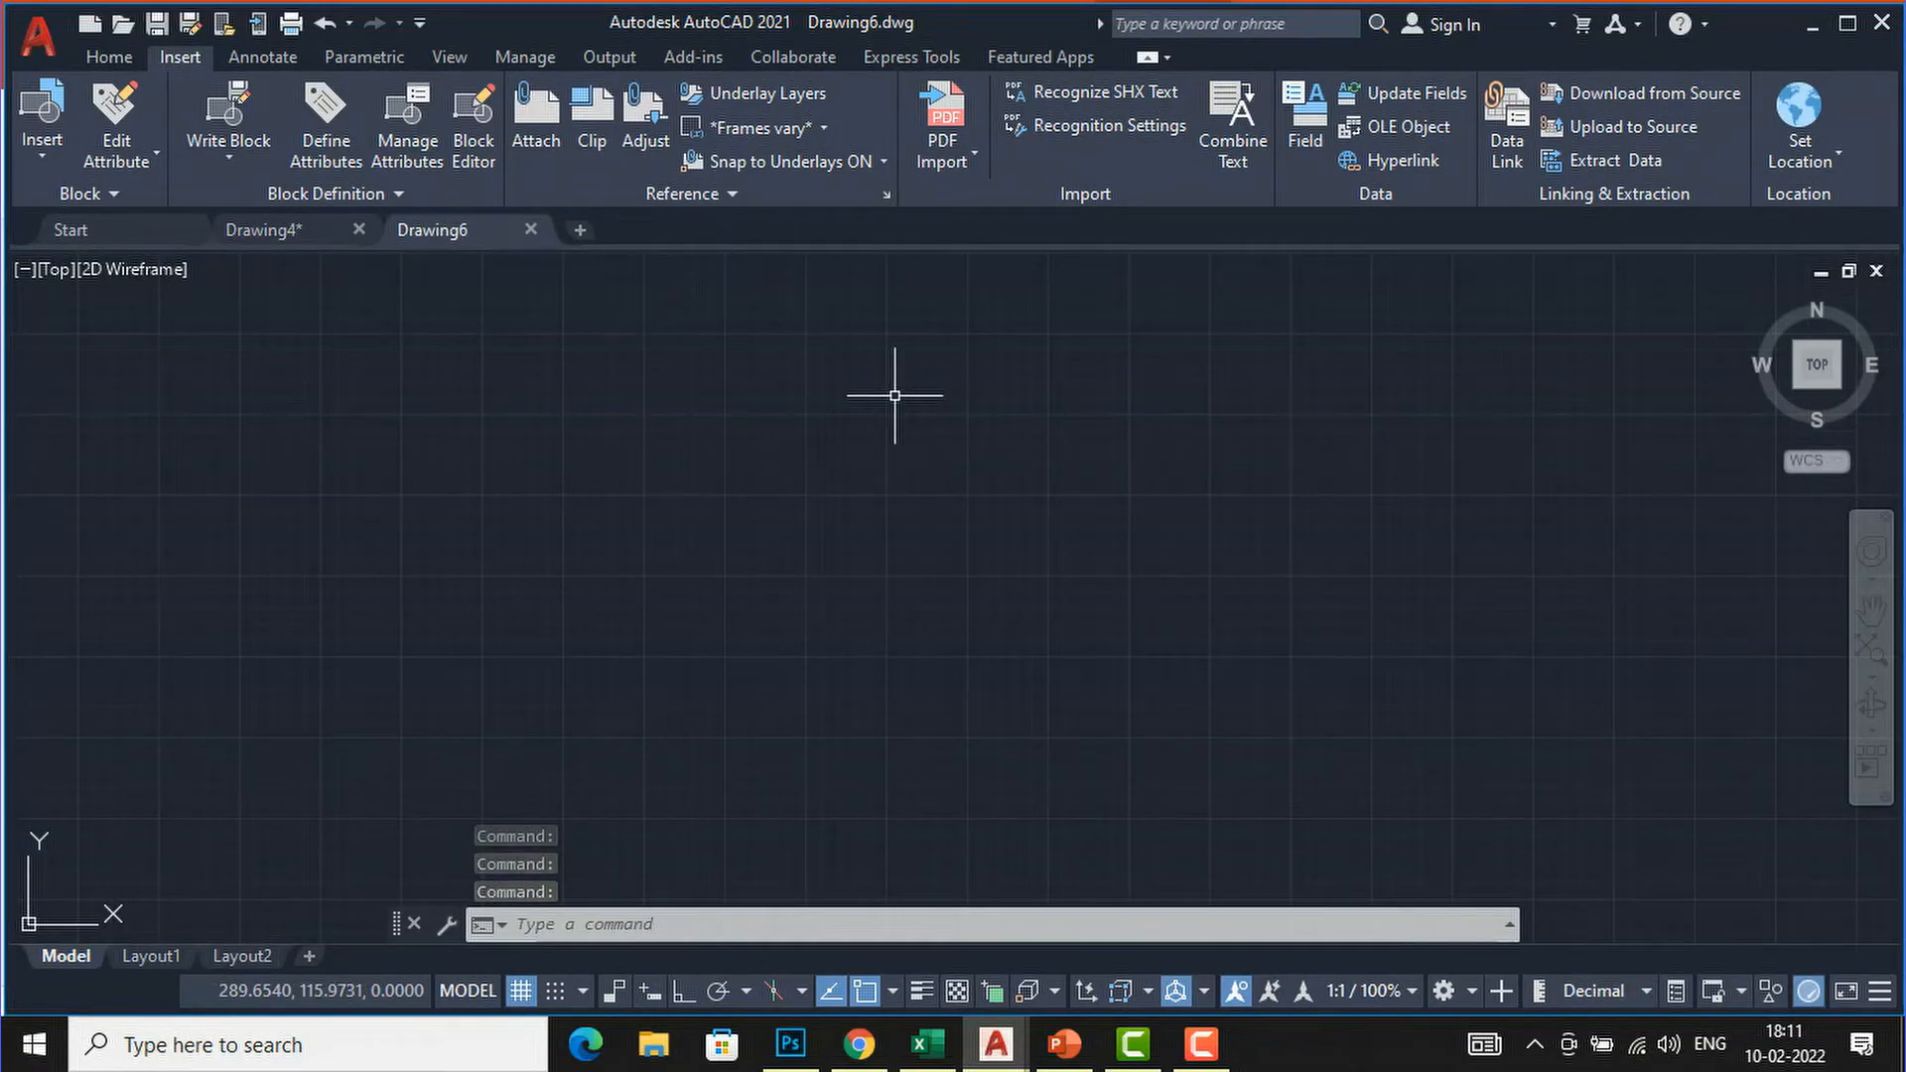
{"action": "type", "text": "i"}
{"action": "key", "text": "Return"}
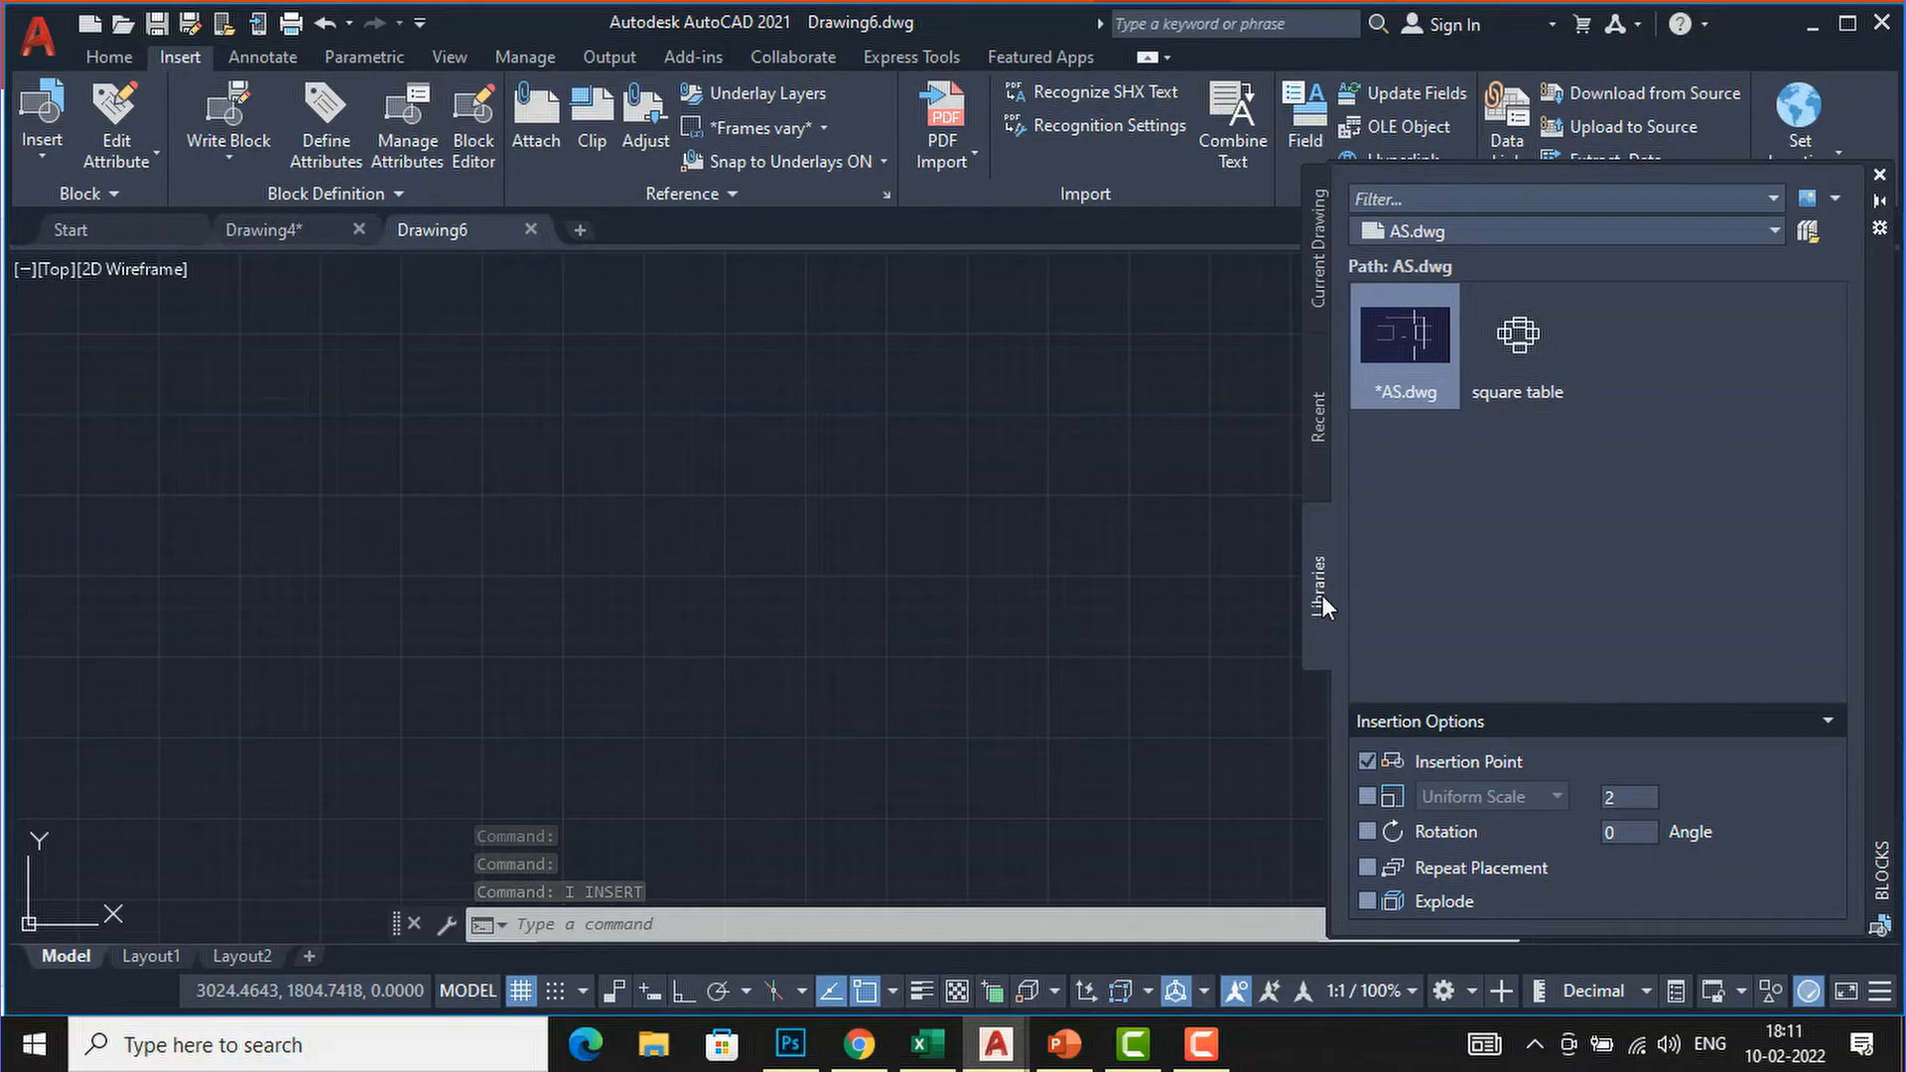
Load new block.dwg from the Desktop as the block library.
{"action": "mouse_move", "coordinate": [1517, 357]}
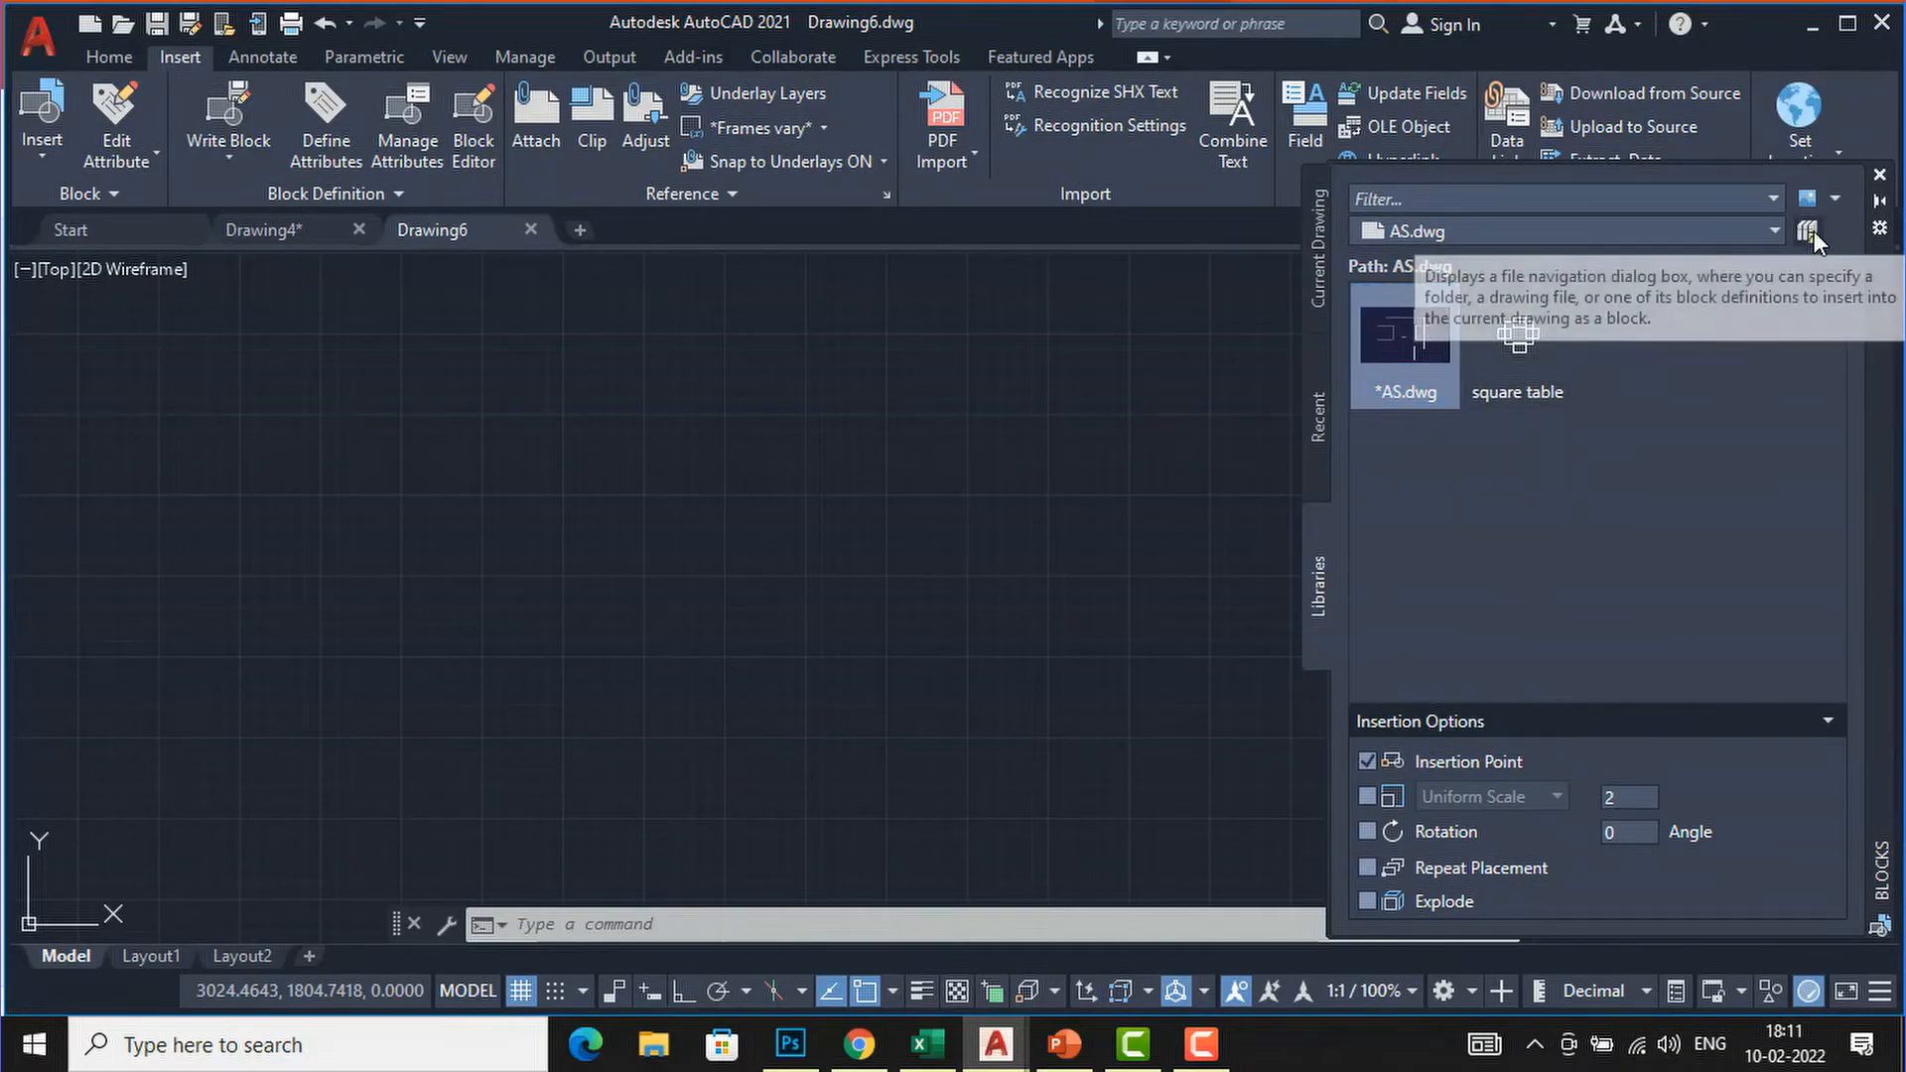
{"action": "left_click", "coordinate": [1768, 233]}
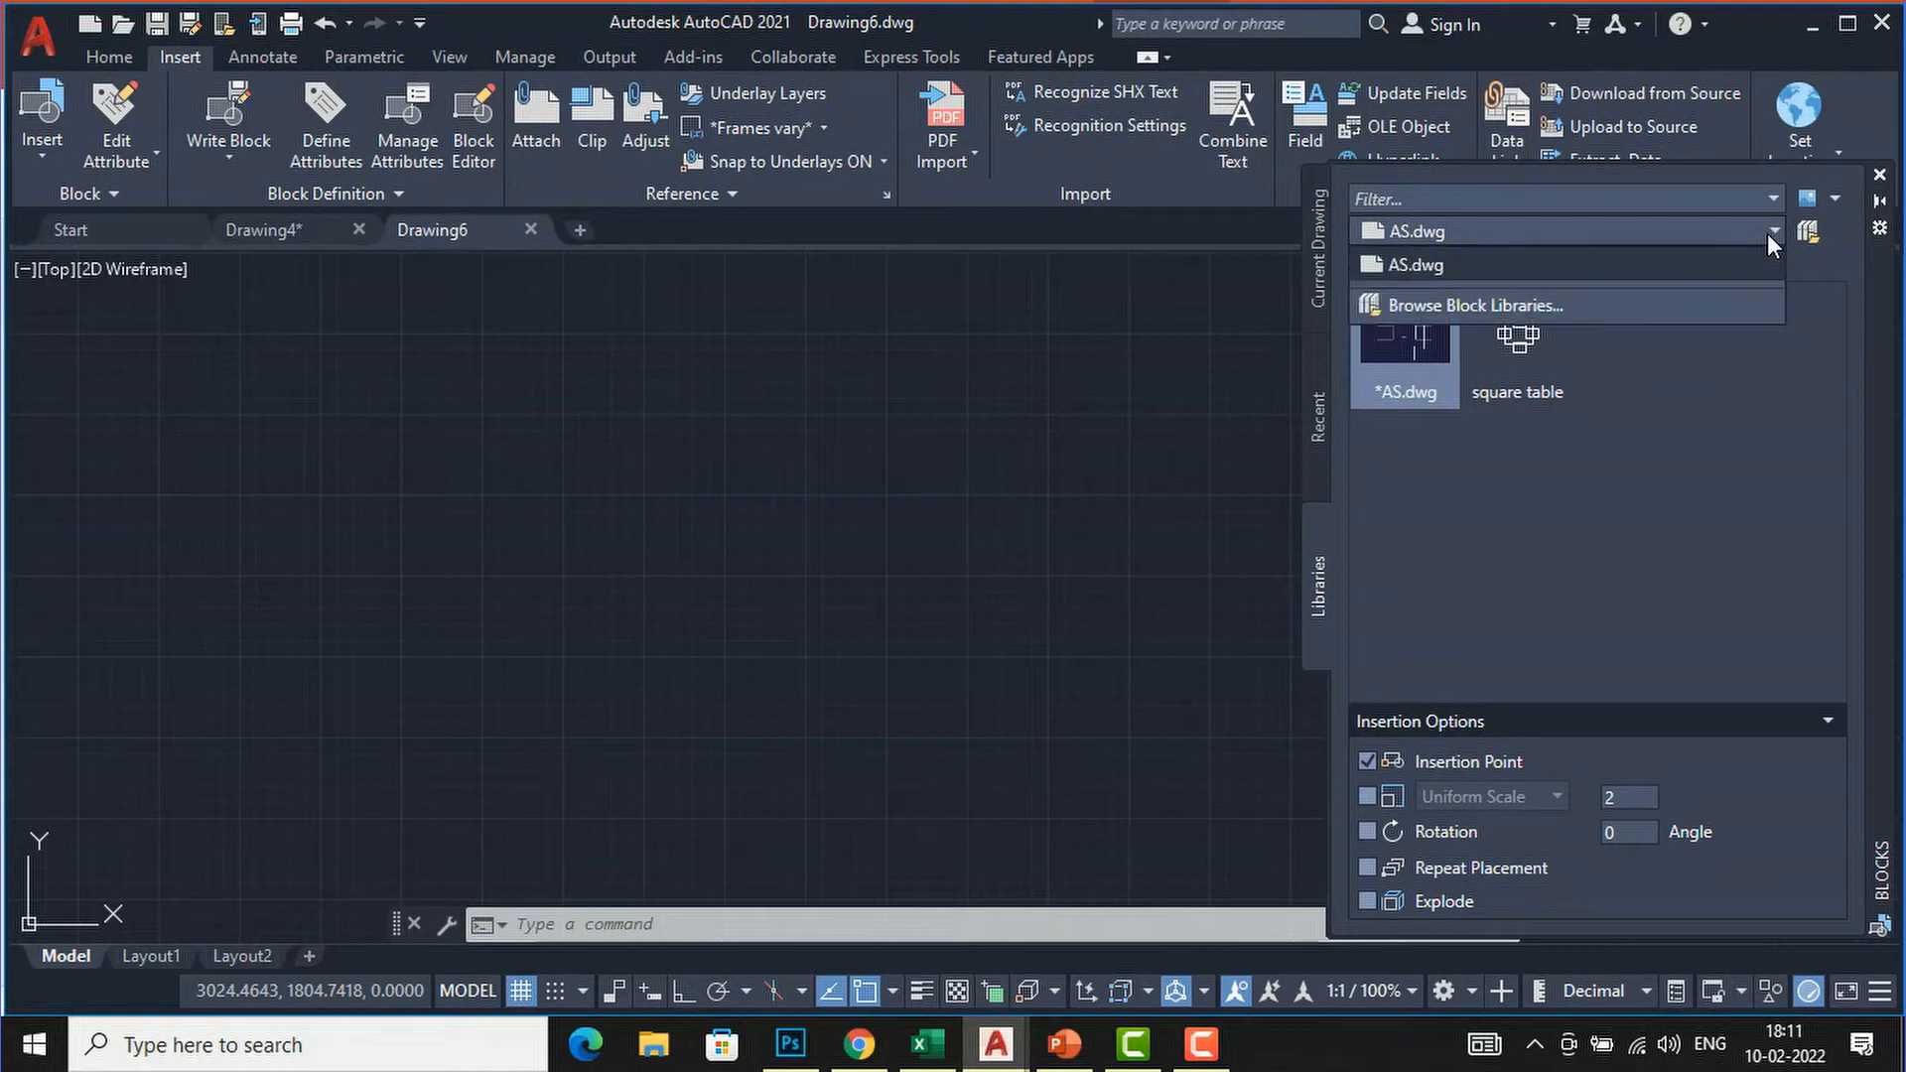
{"action": "left_click", "coordinate": [1515, 306]}
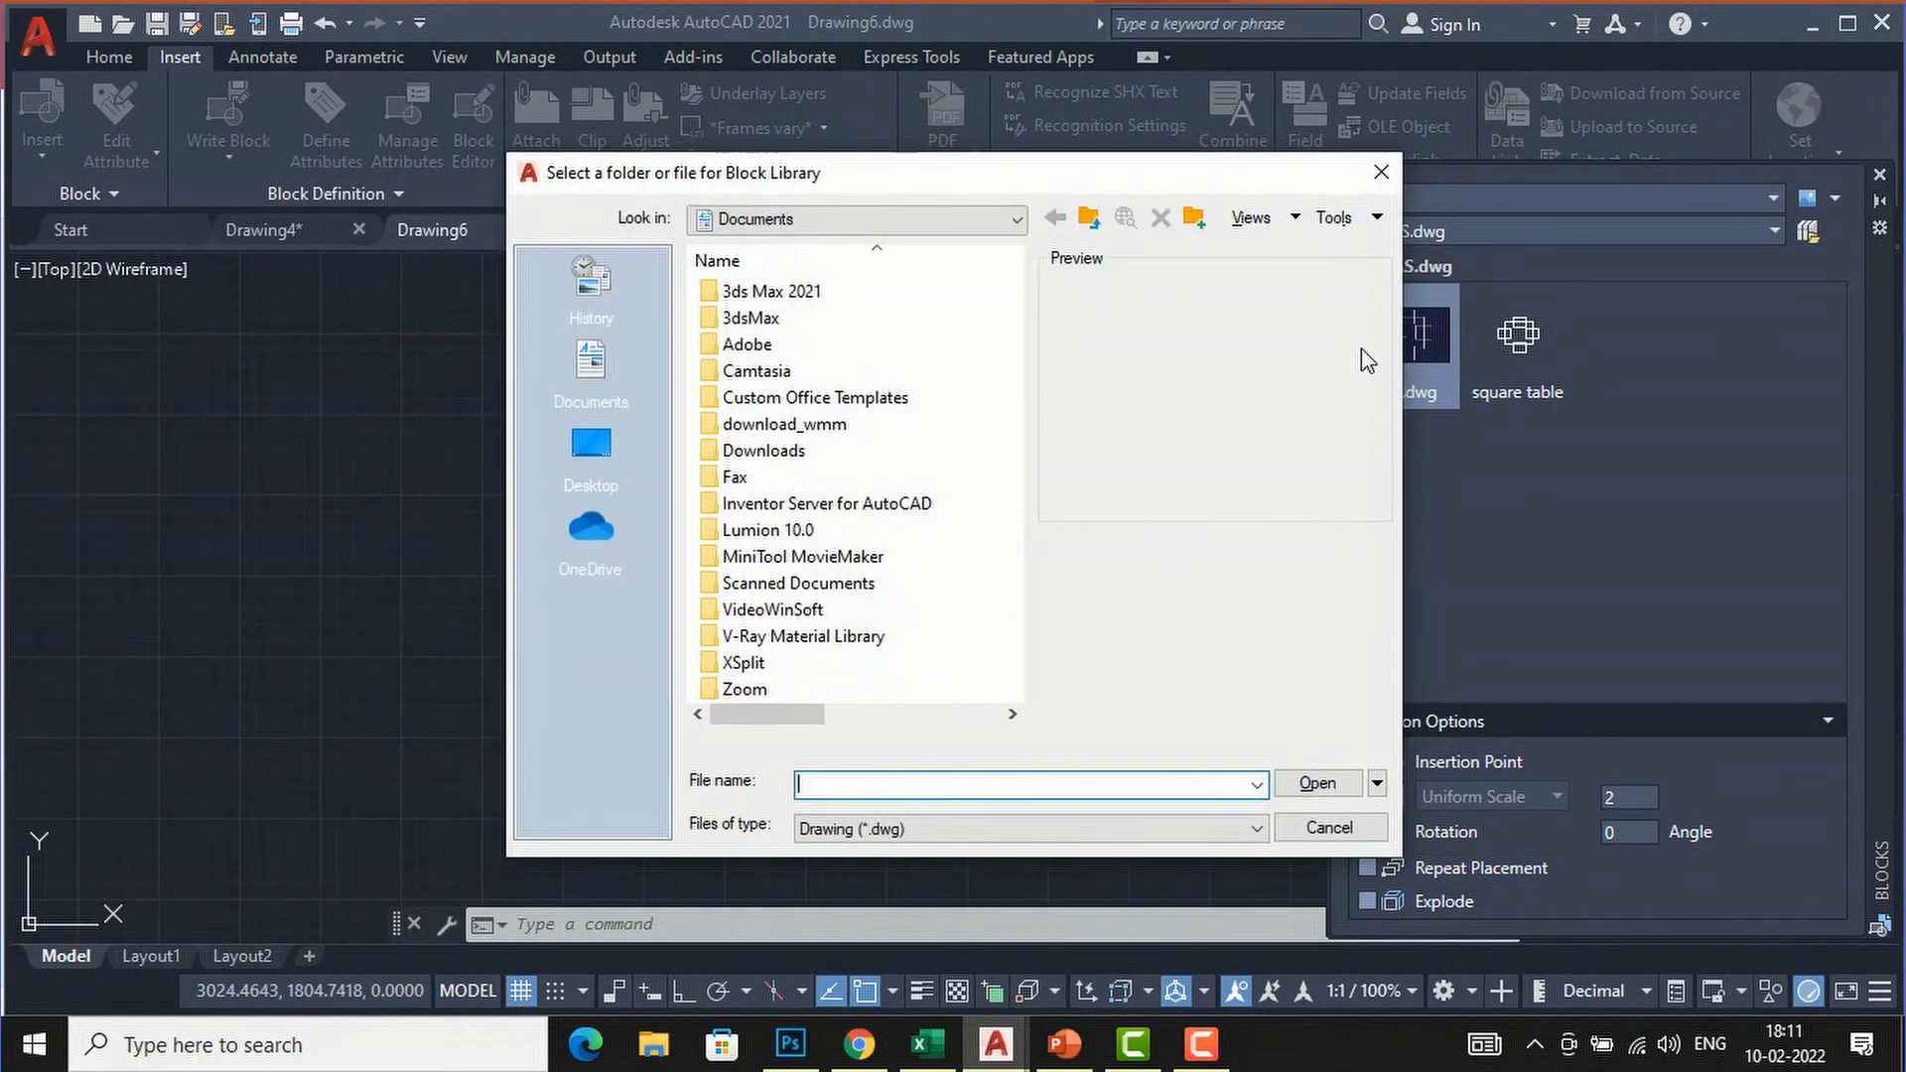
{"action": "left_click", "coordinate": [590, 448]}
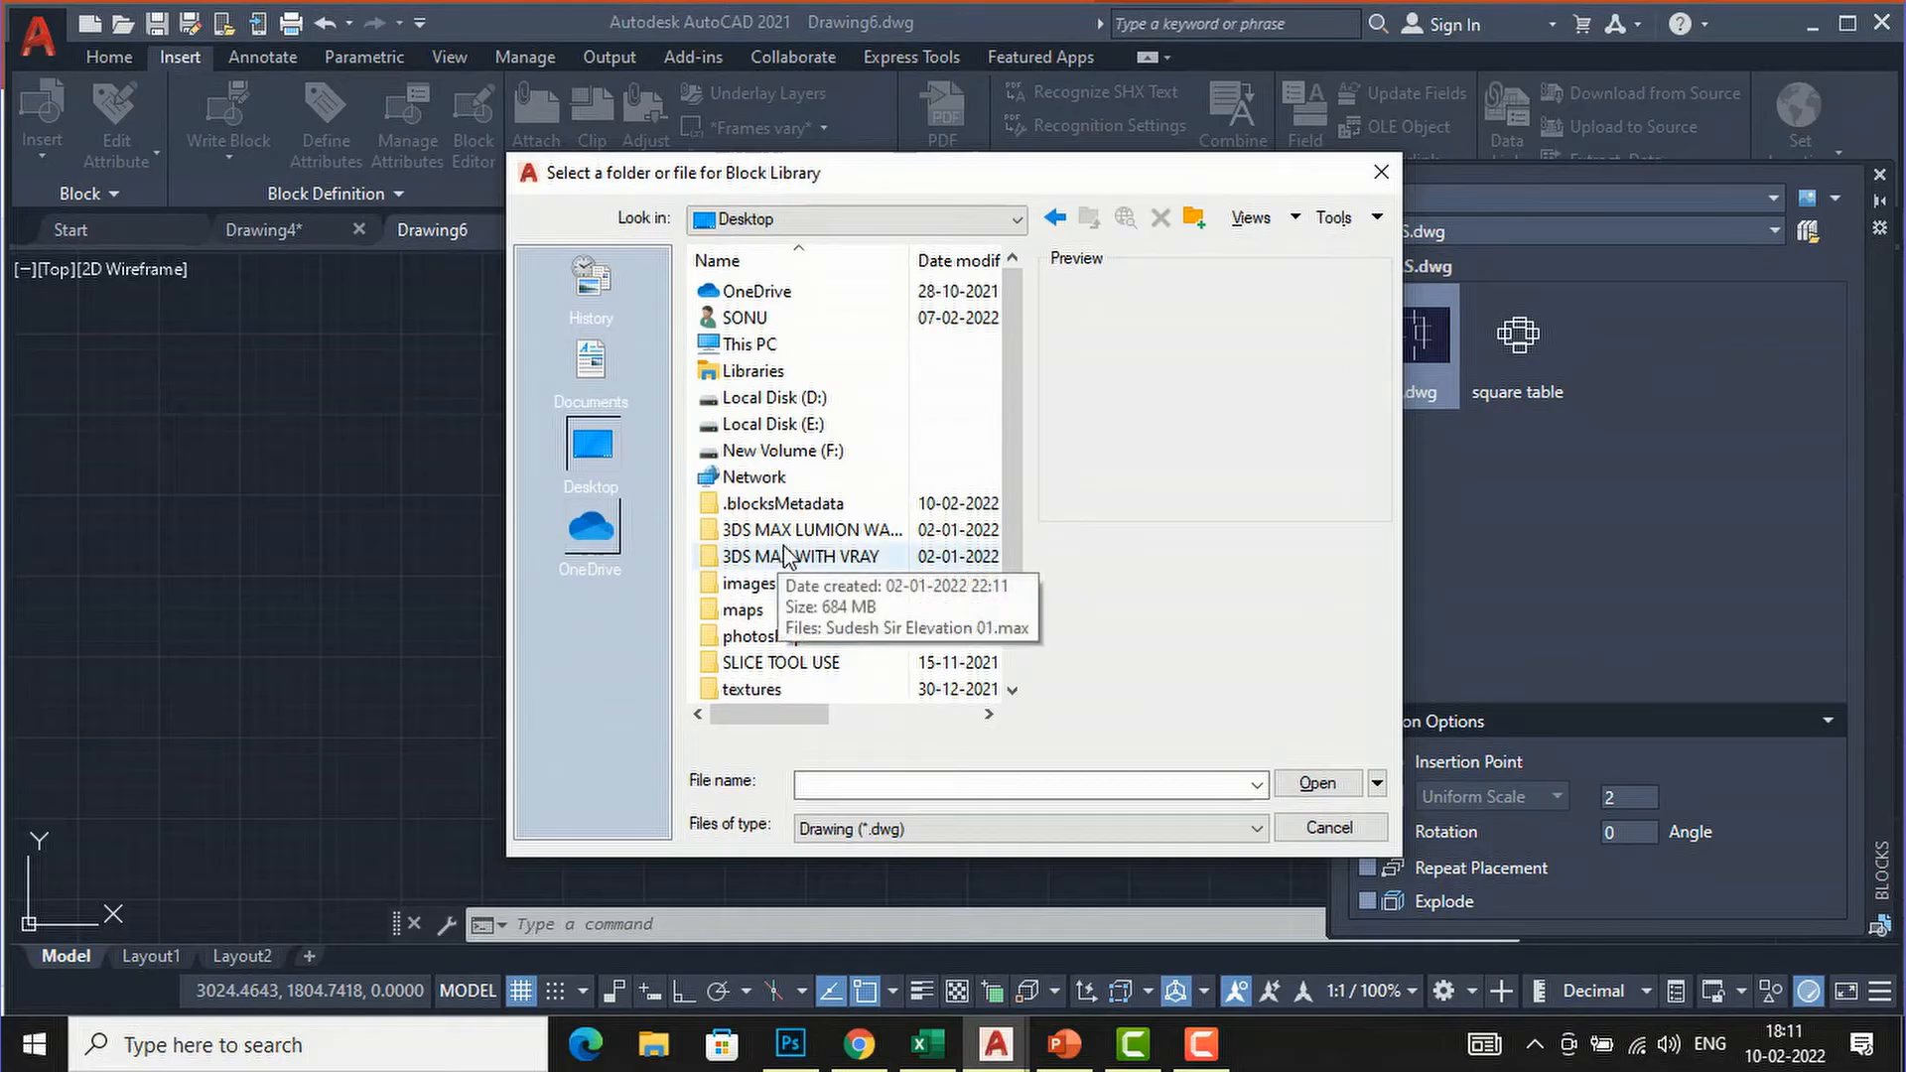
{"action": "scroll", "coordinate": [784, 556], "scroll_direction": "down", "scroll_amount": 2}
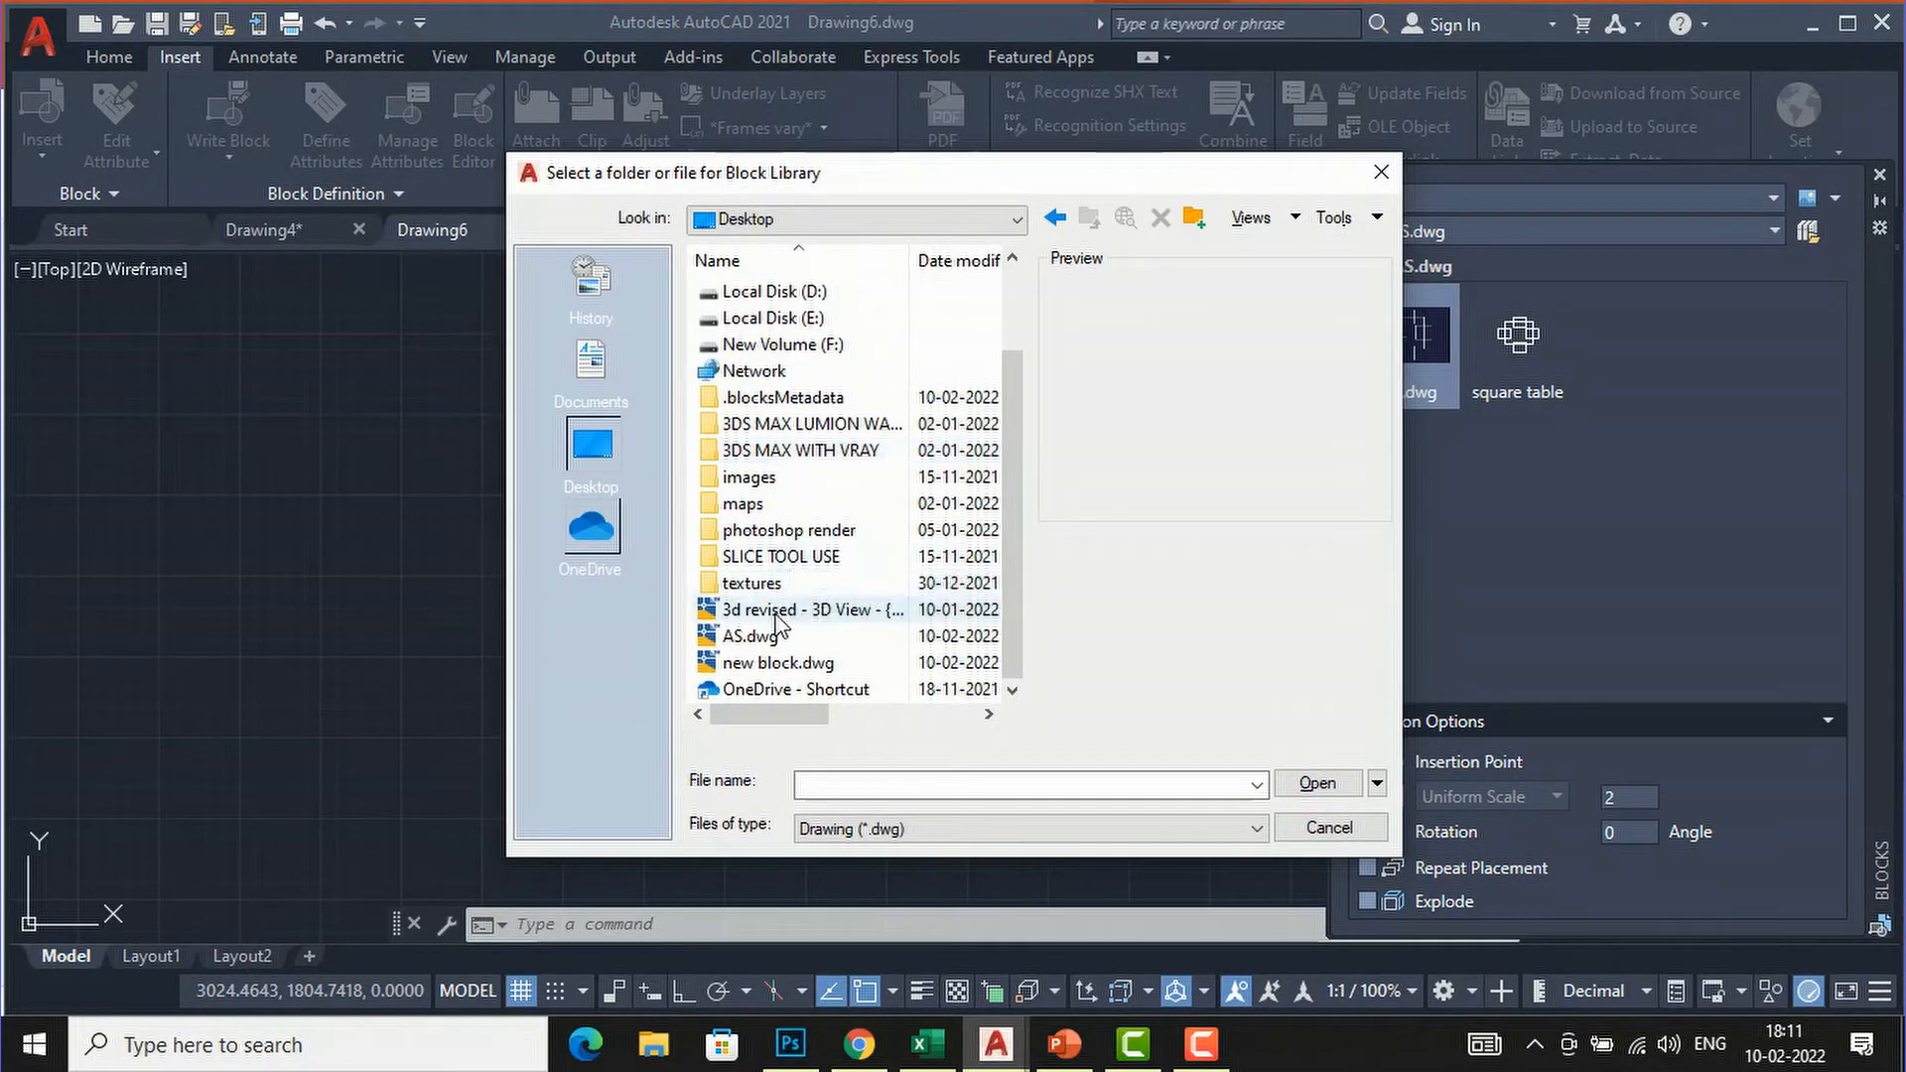
{"action": "left_click", "coordinate": [779, 662]}
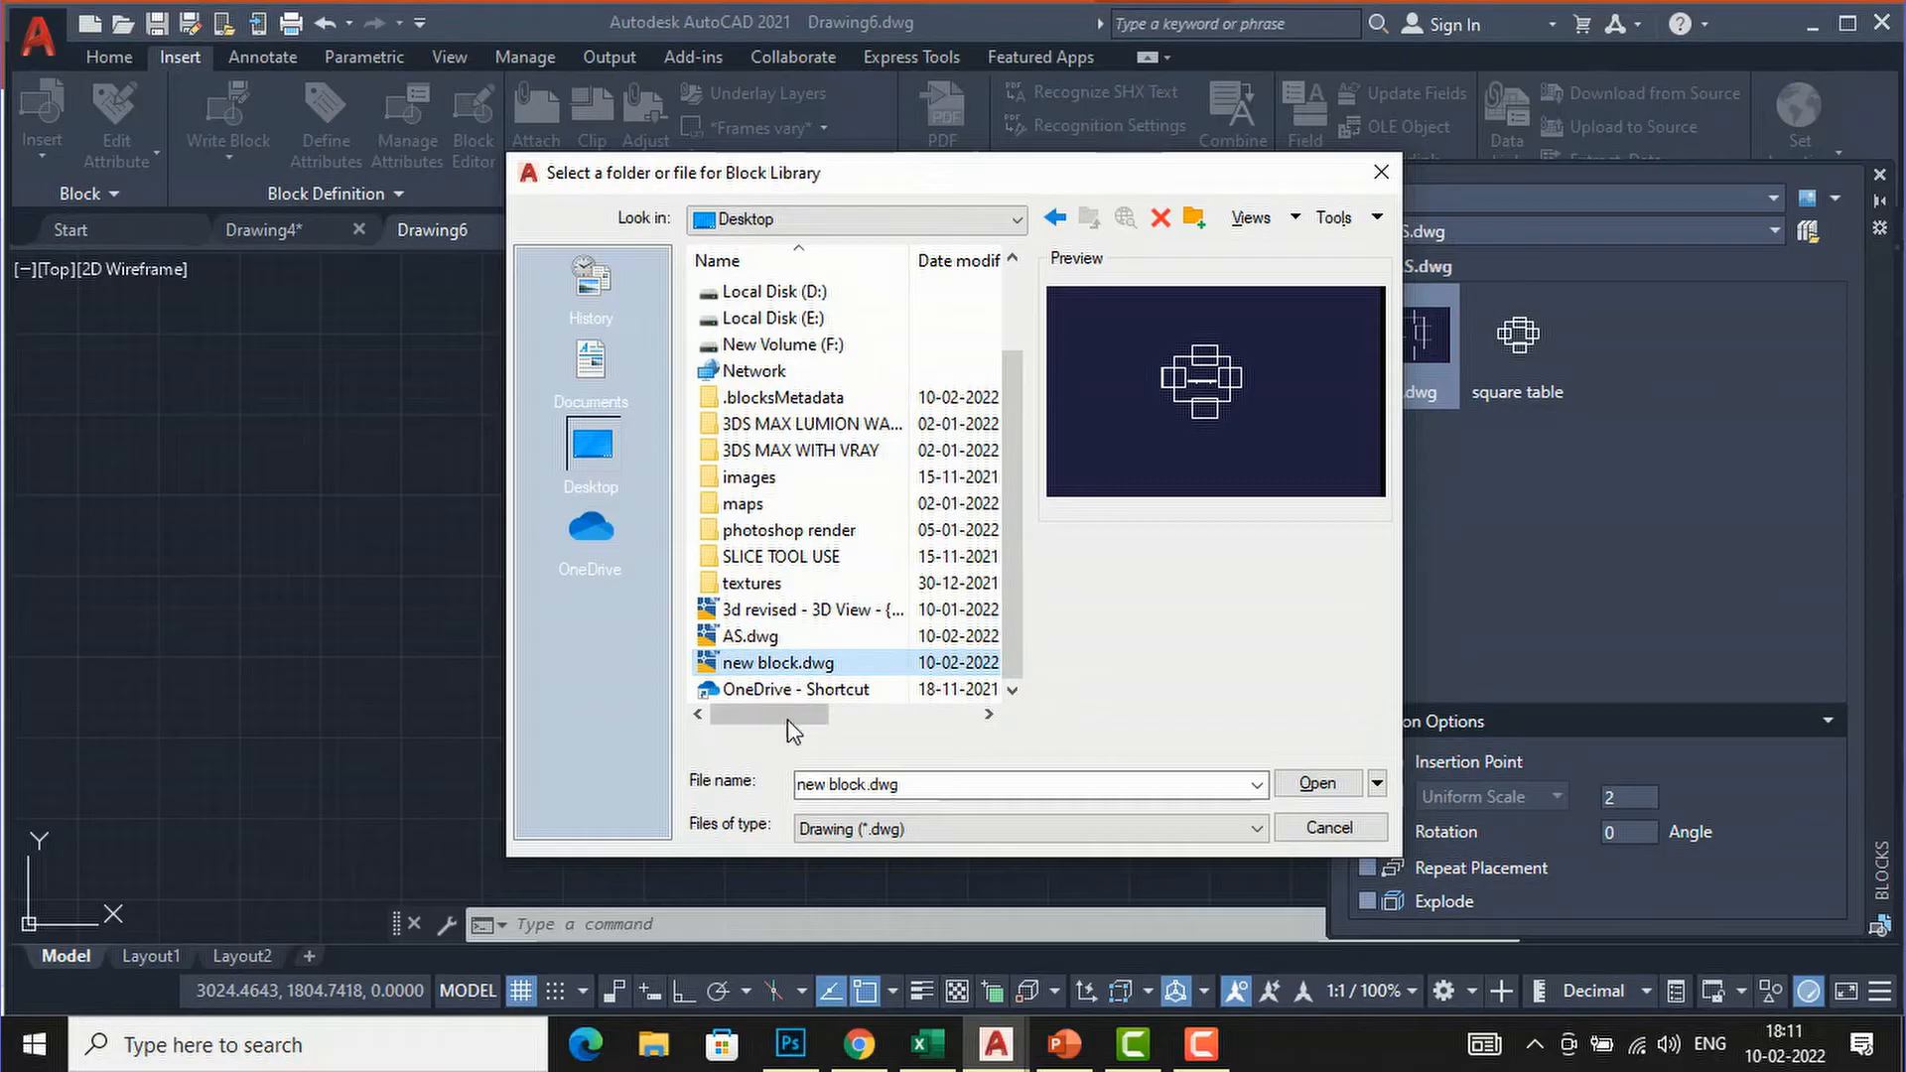
{"action": "left_click", "coordinate": [1318, 785]}
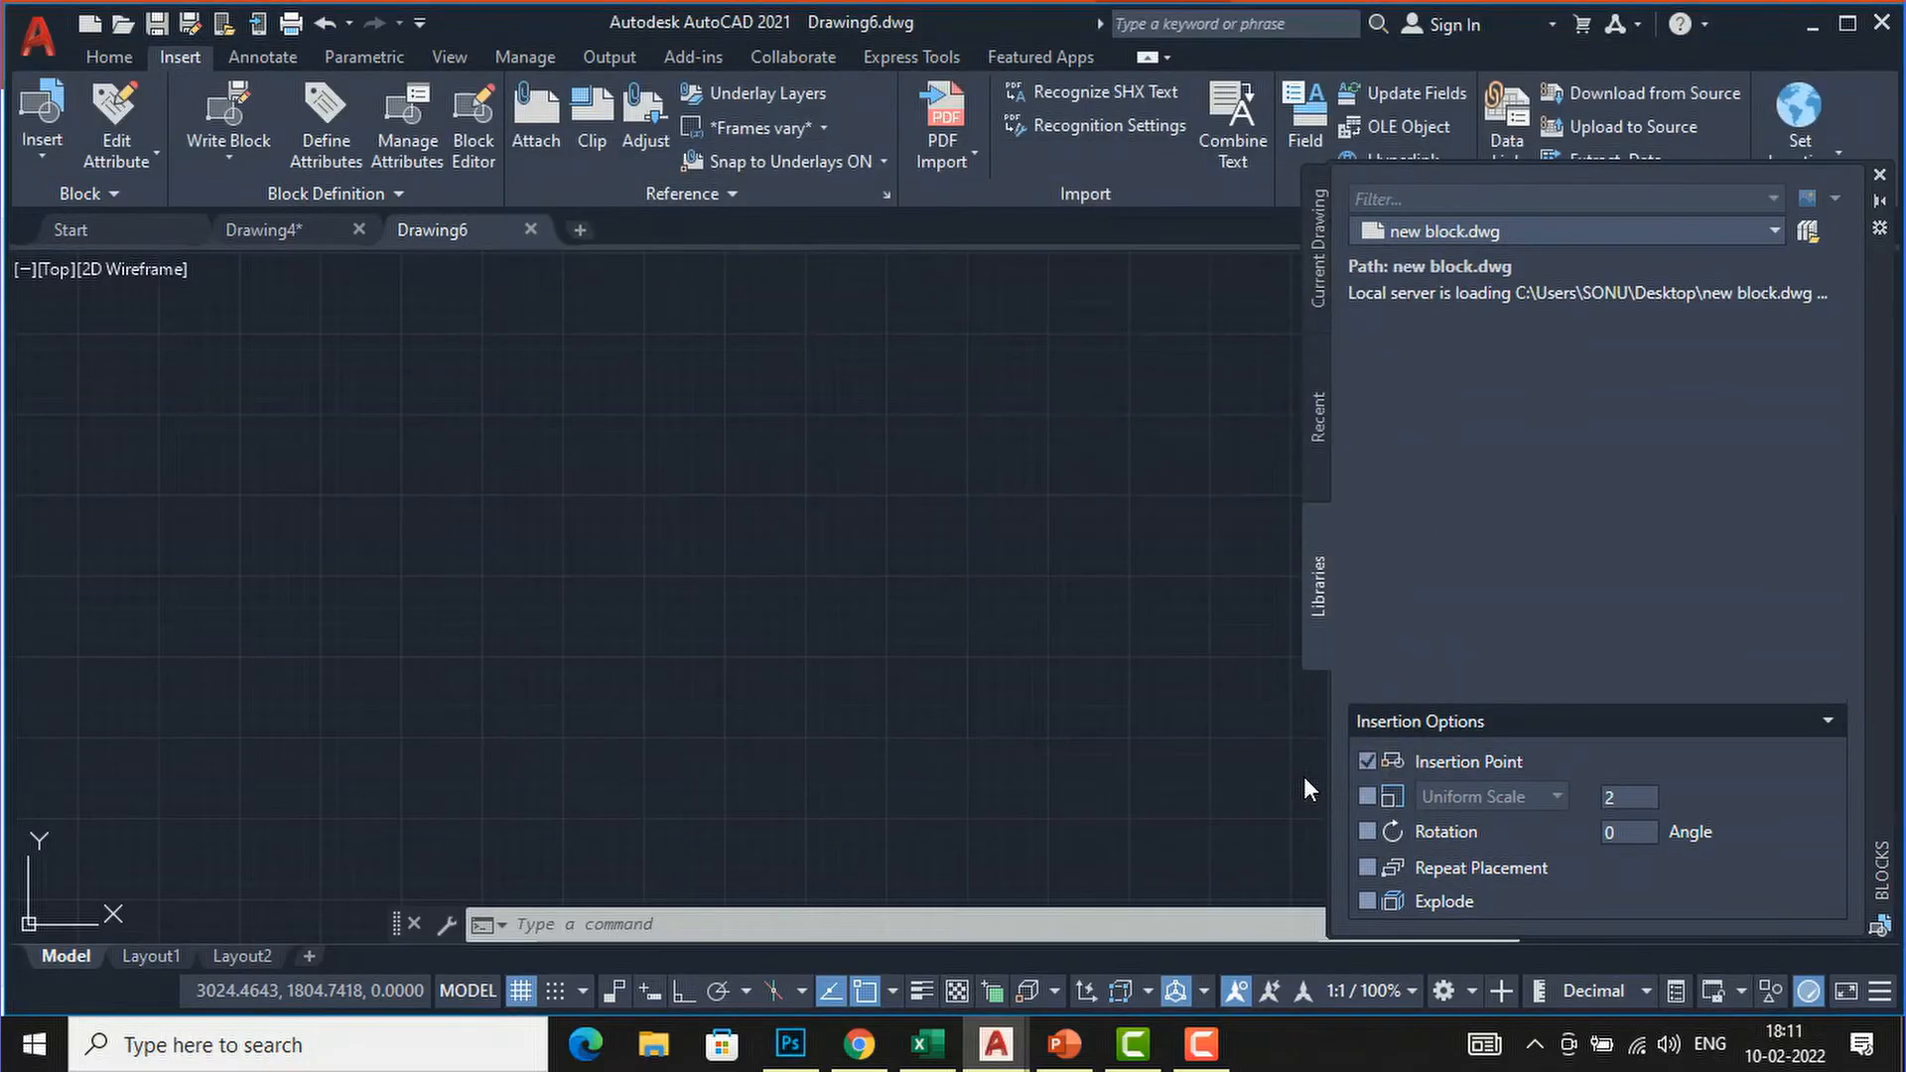
Insert the whole new block.dwg drawing into the blank drawing, with its insertion point near the origin, and inspect the placed table.
{"action": "scroll", "coordinate": [860, 465], "scroll_direction": "down", "scroll_amount": 3}
{"action": "scroll", "coordinate": [860, 465], "scroll_direction": "down", "scroll_amount": 8}
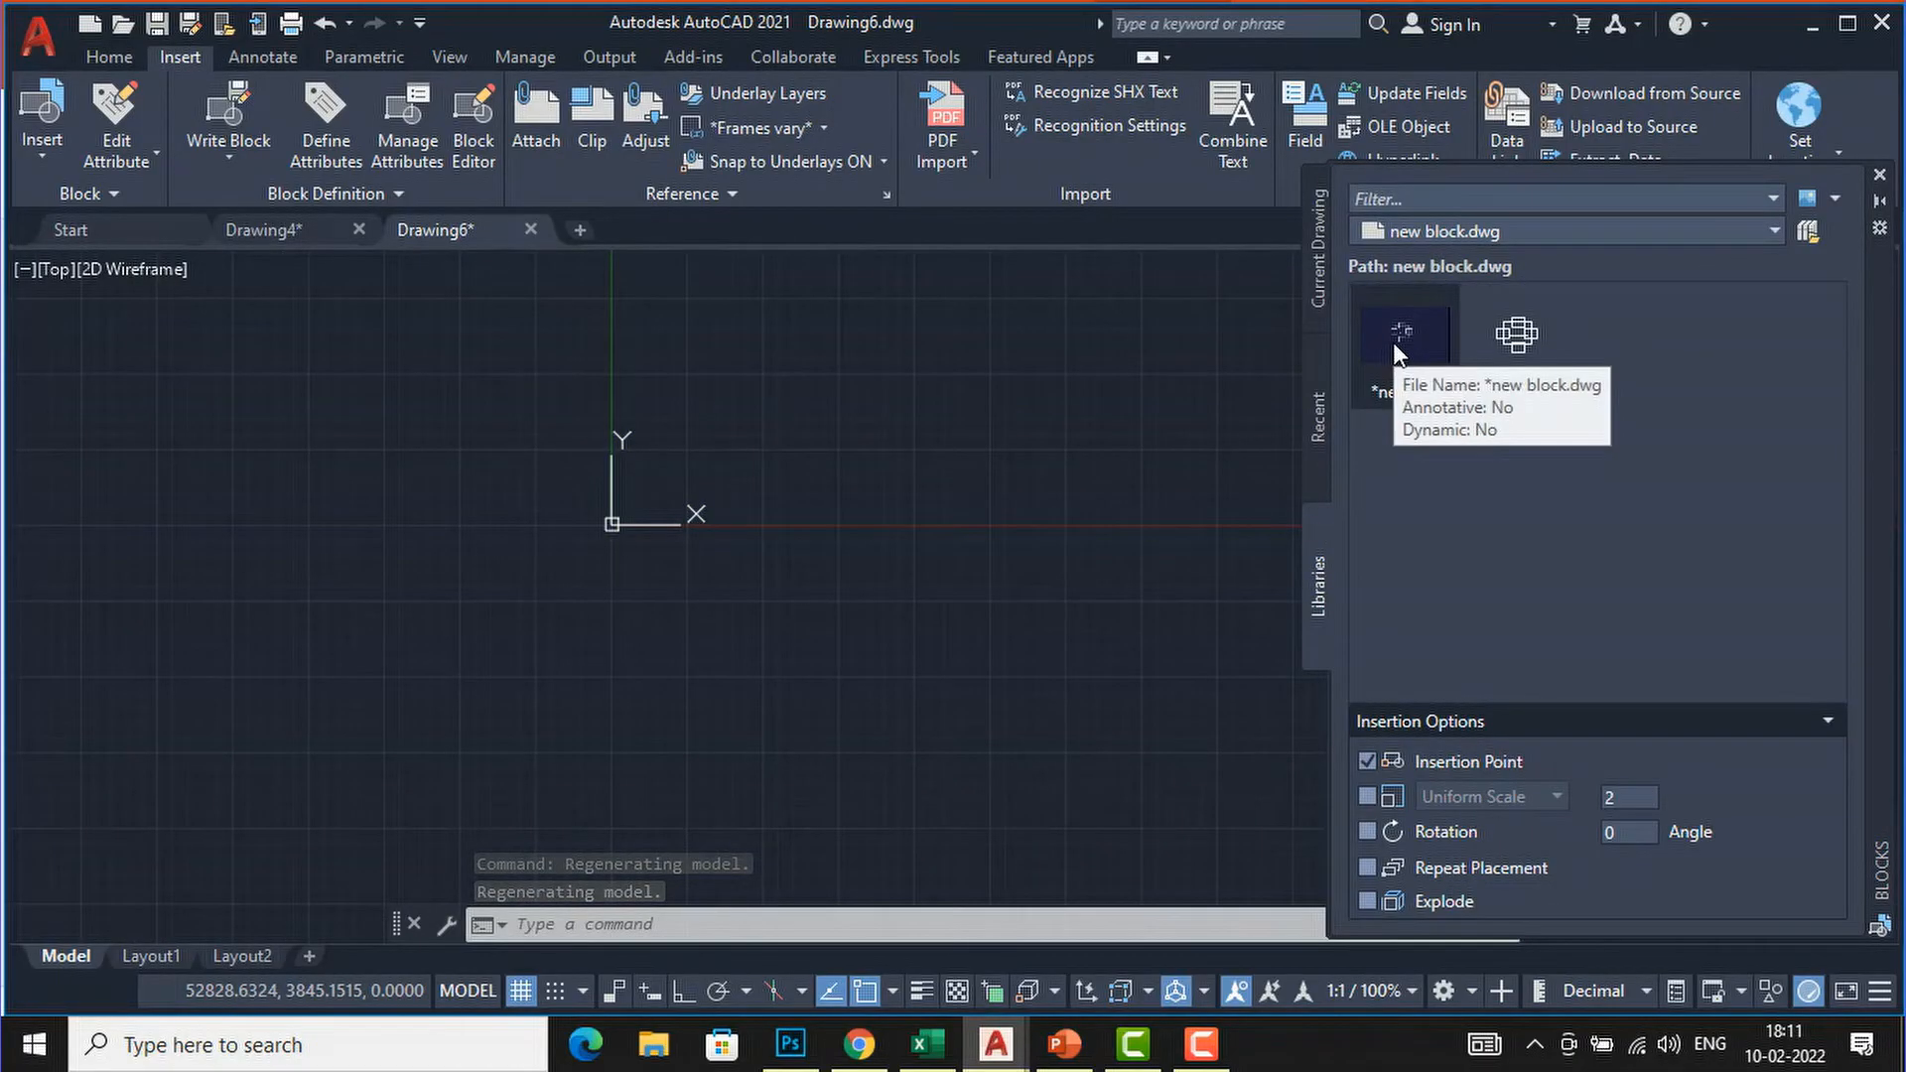
{"action": "left_click", "coordinate": [1392, 341]}
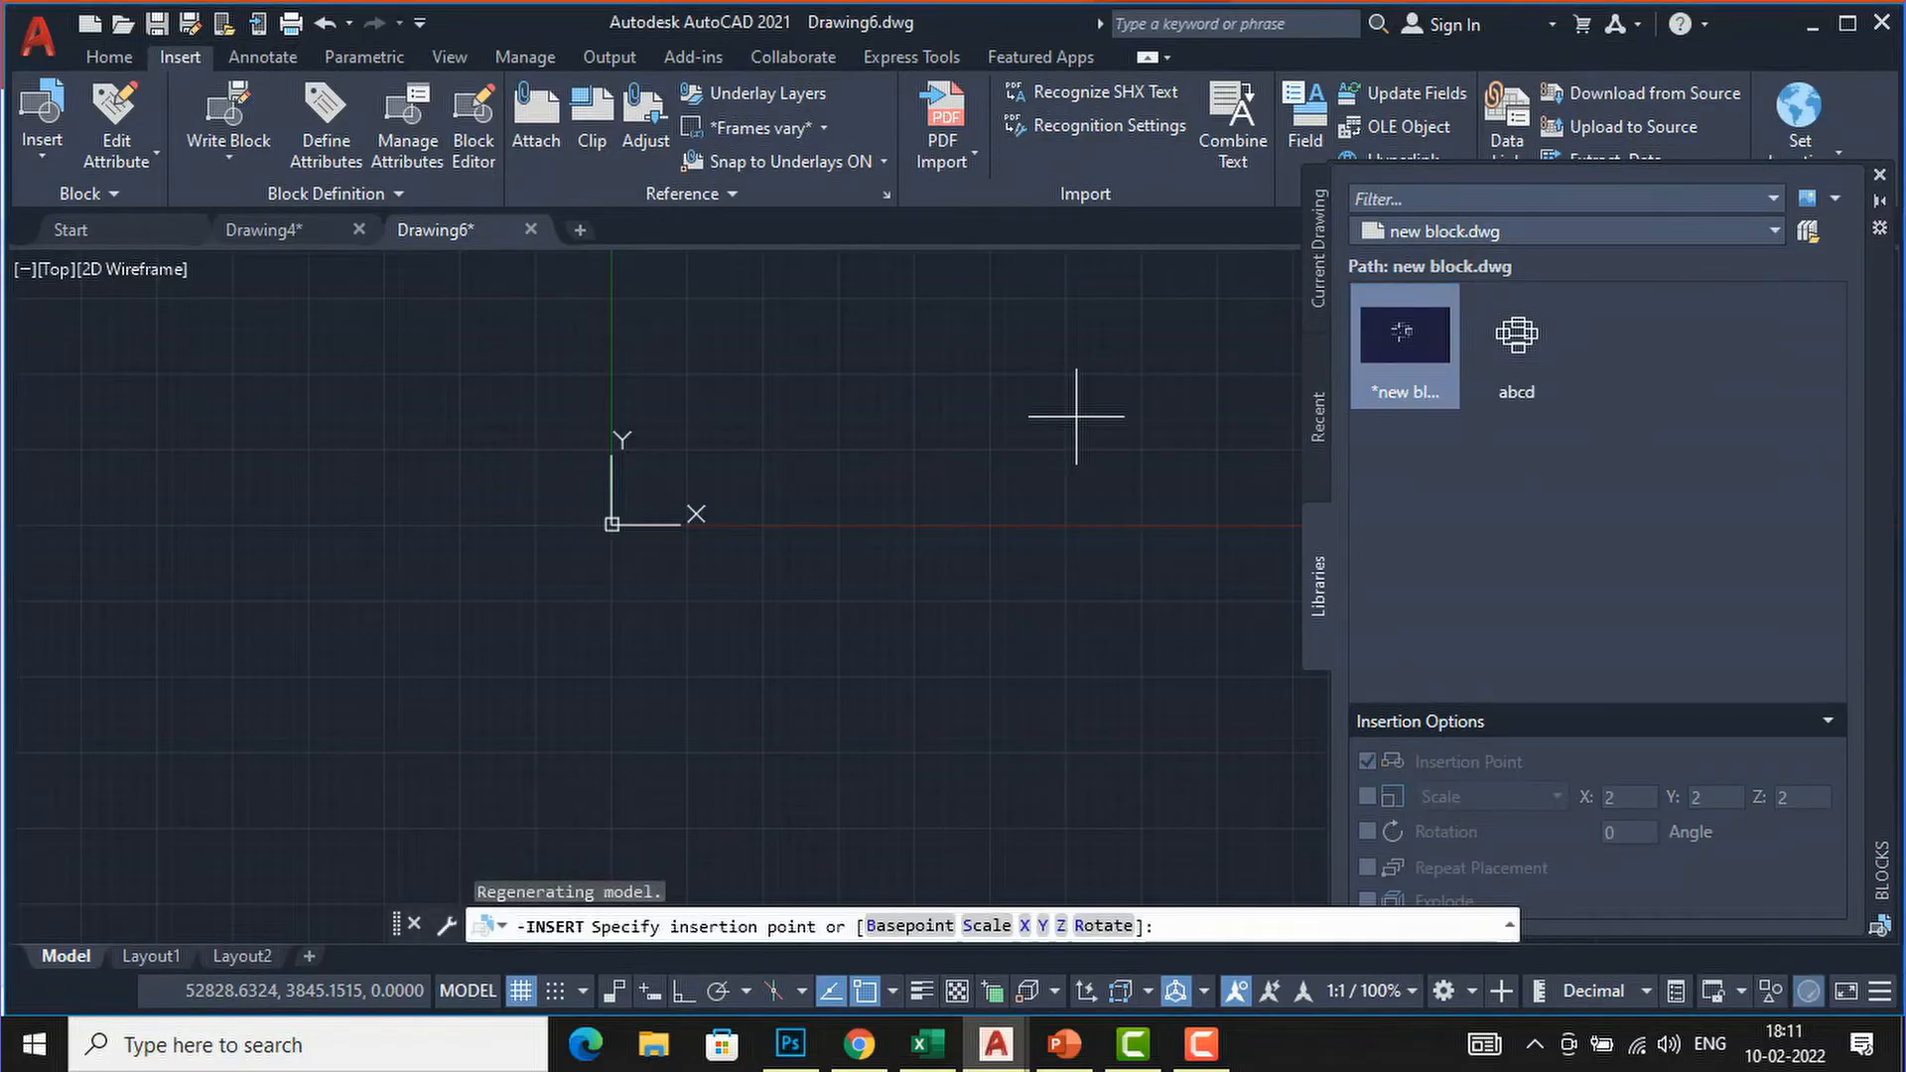
{"action": "scroll", "coordinate": [808, 477], "scroll_direction": "down", "scroll_amount": 2}
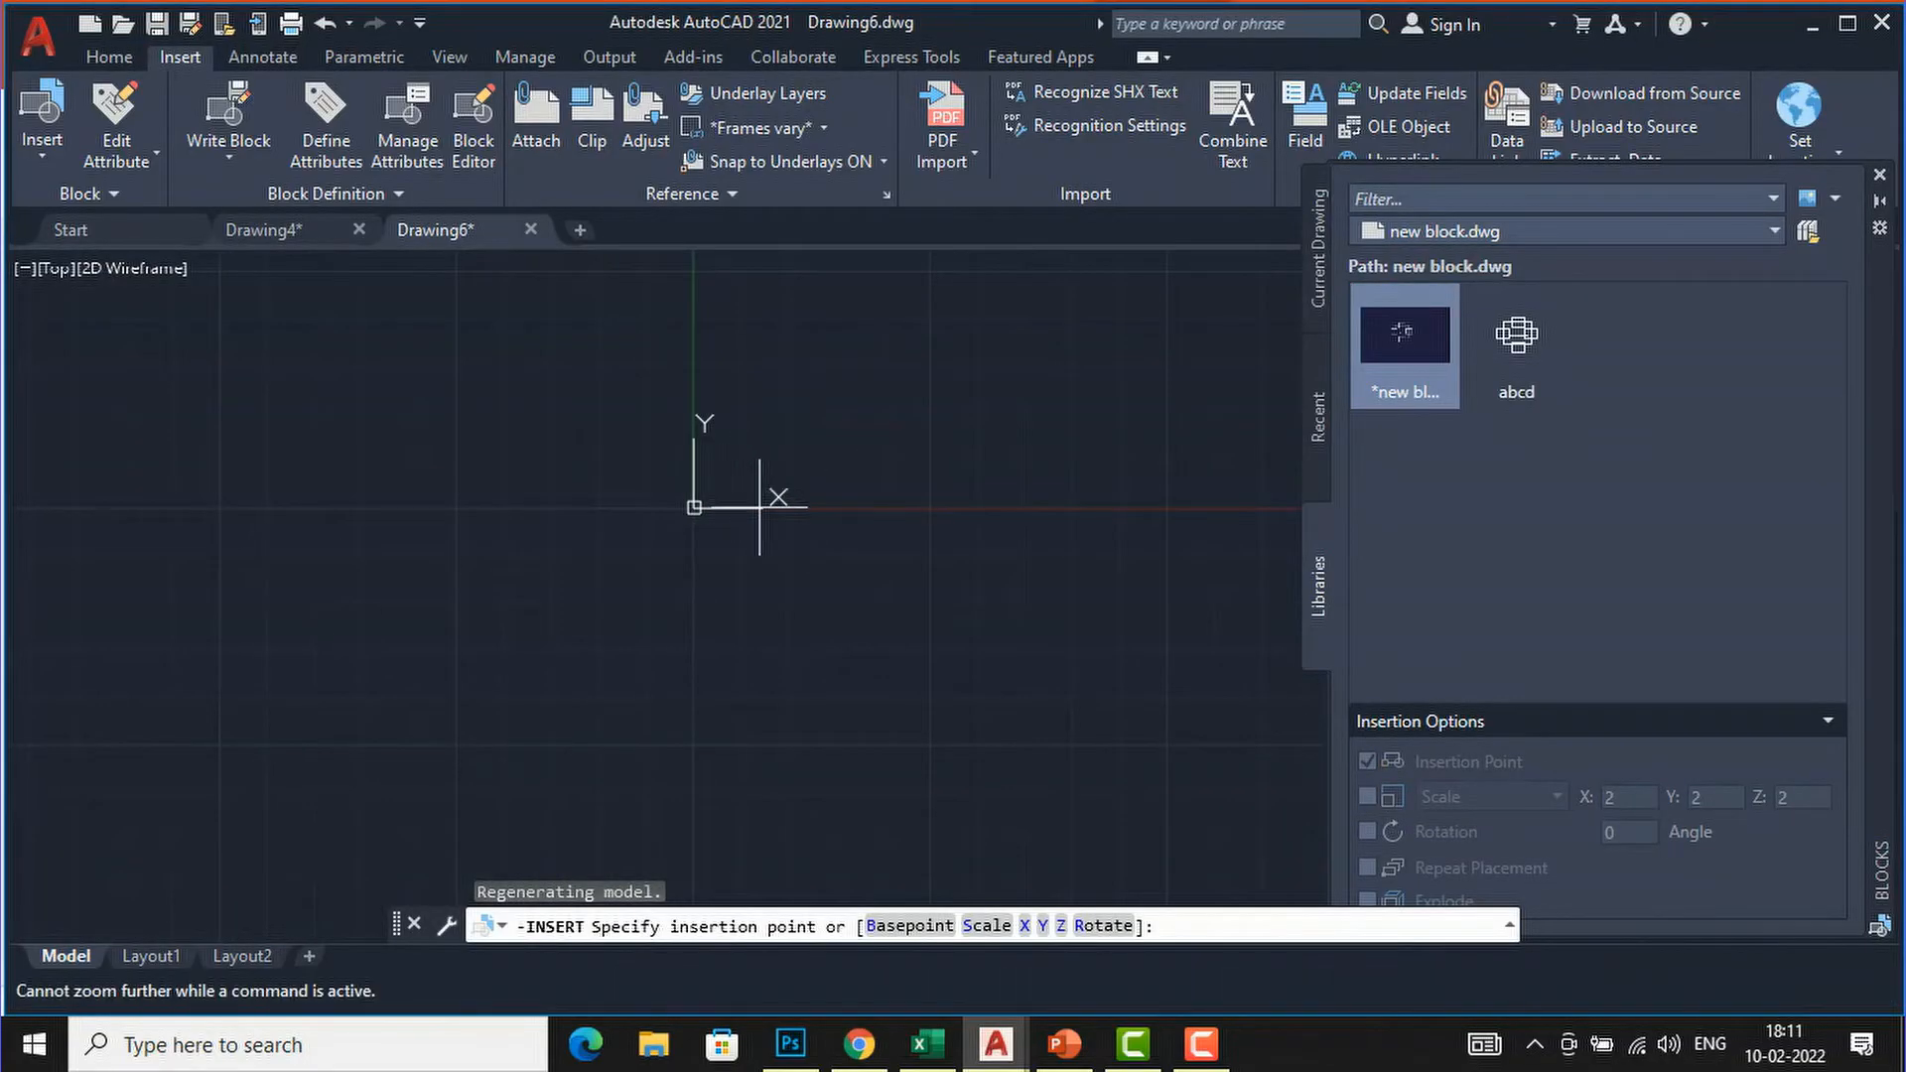
{"action": "left_click", "coordinate": [847, 477]}
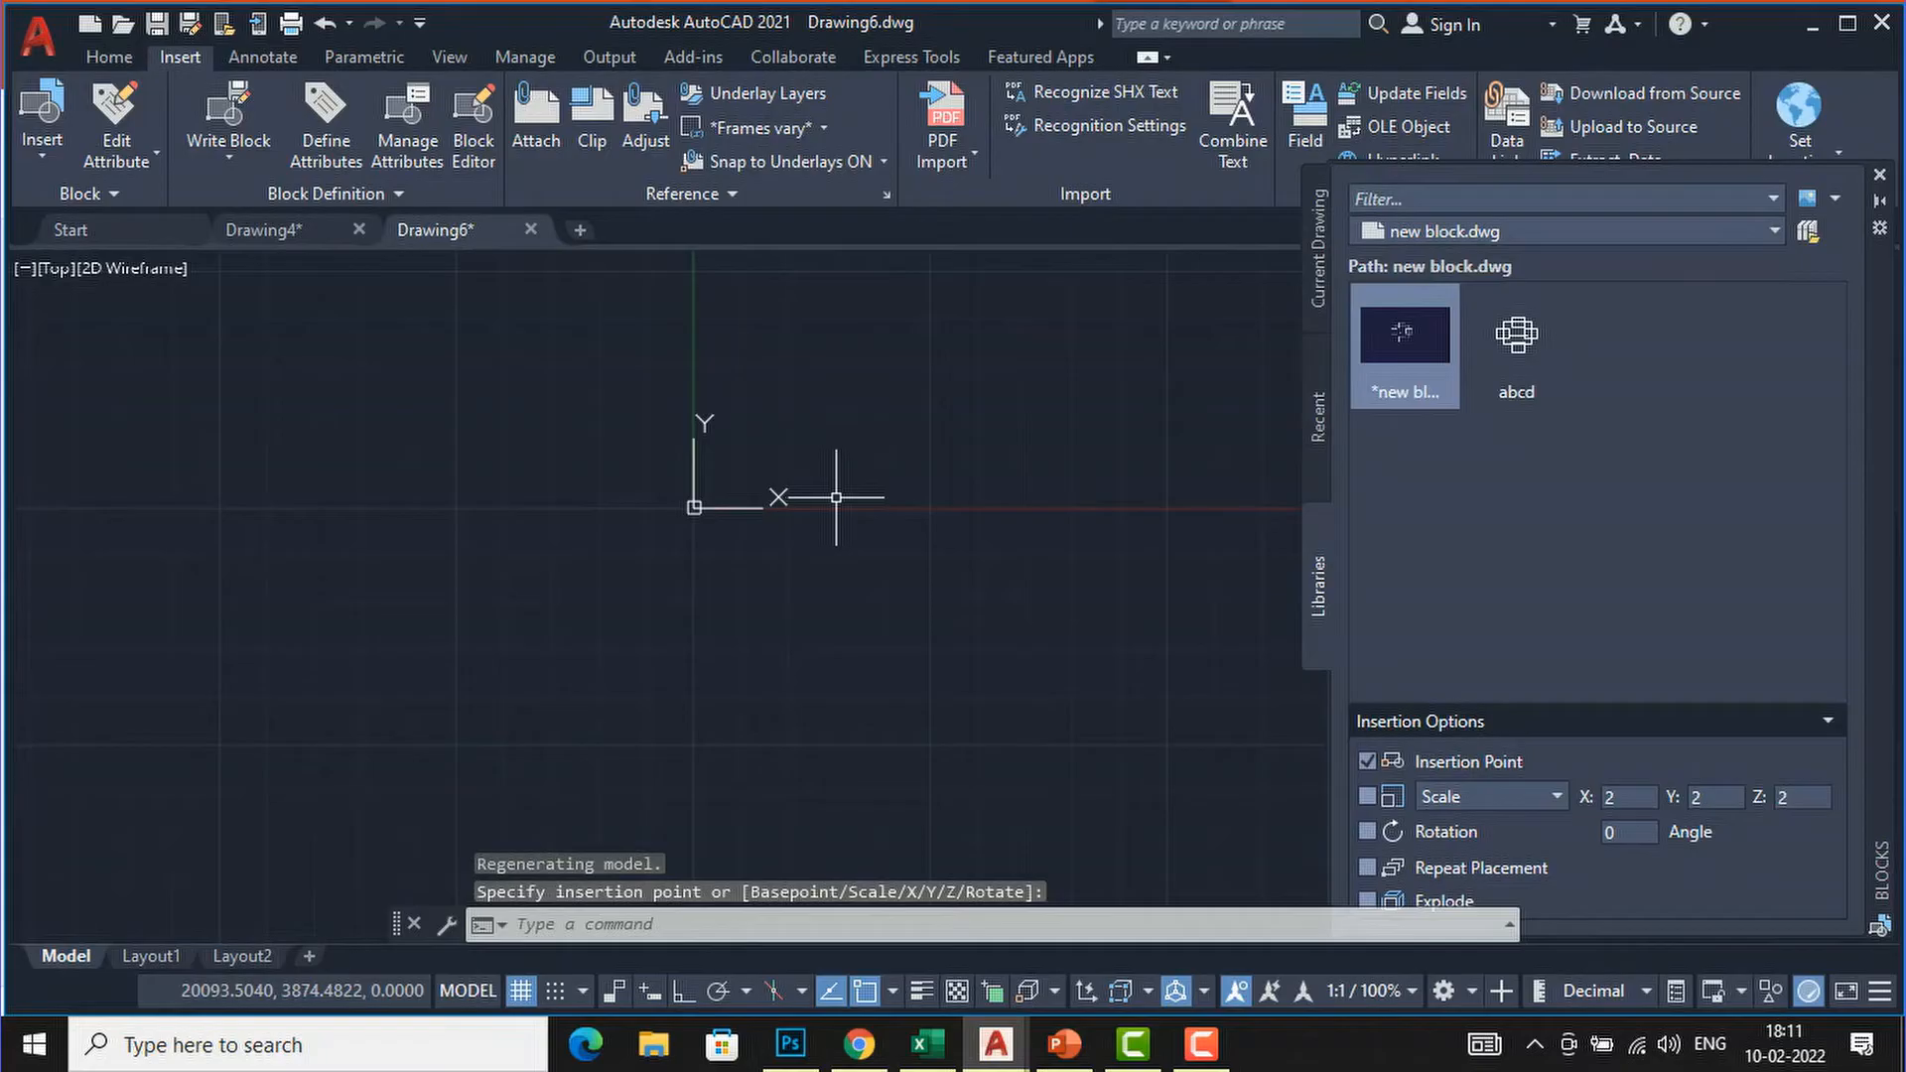
{"action": "scroll", "coordinate": [801, 458], "scroll_direction": "down", "scroll_amount": 1}
{"action": "scroll", "coordinate": [1119, 595], "scroll_direction": "up", "scroll_amount": 6}
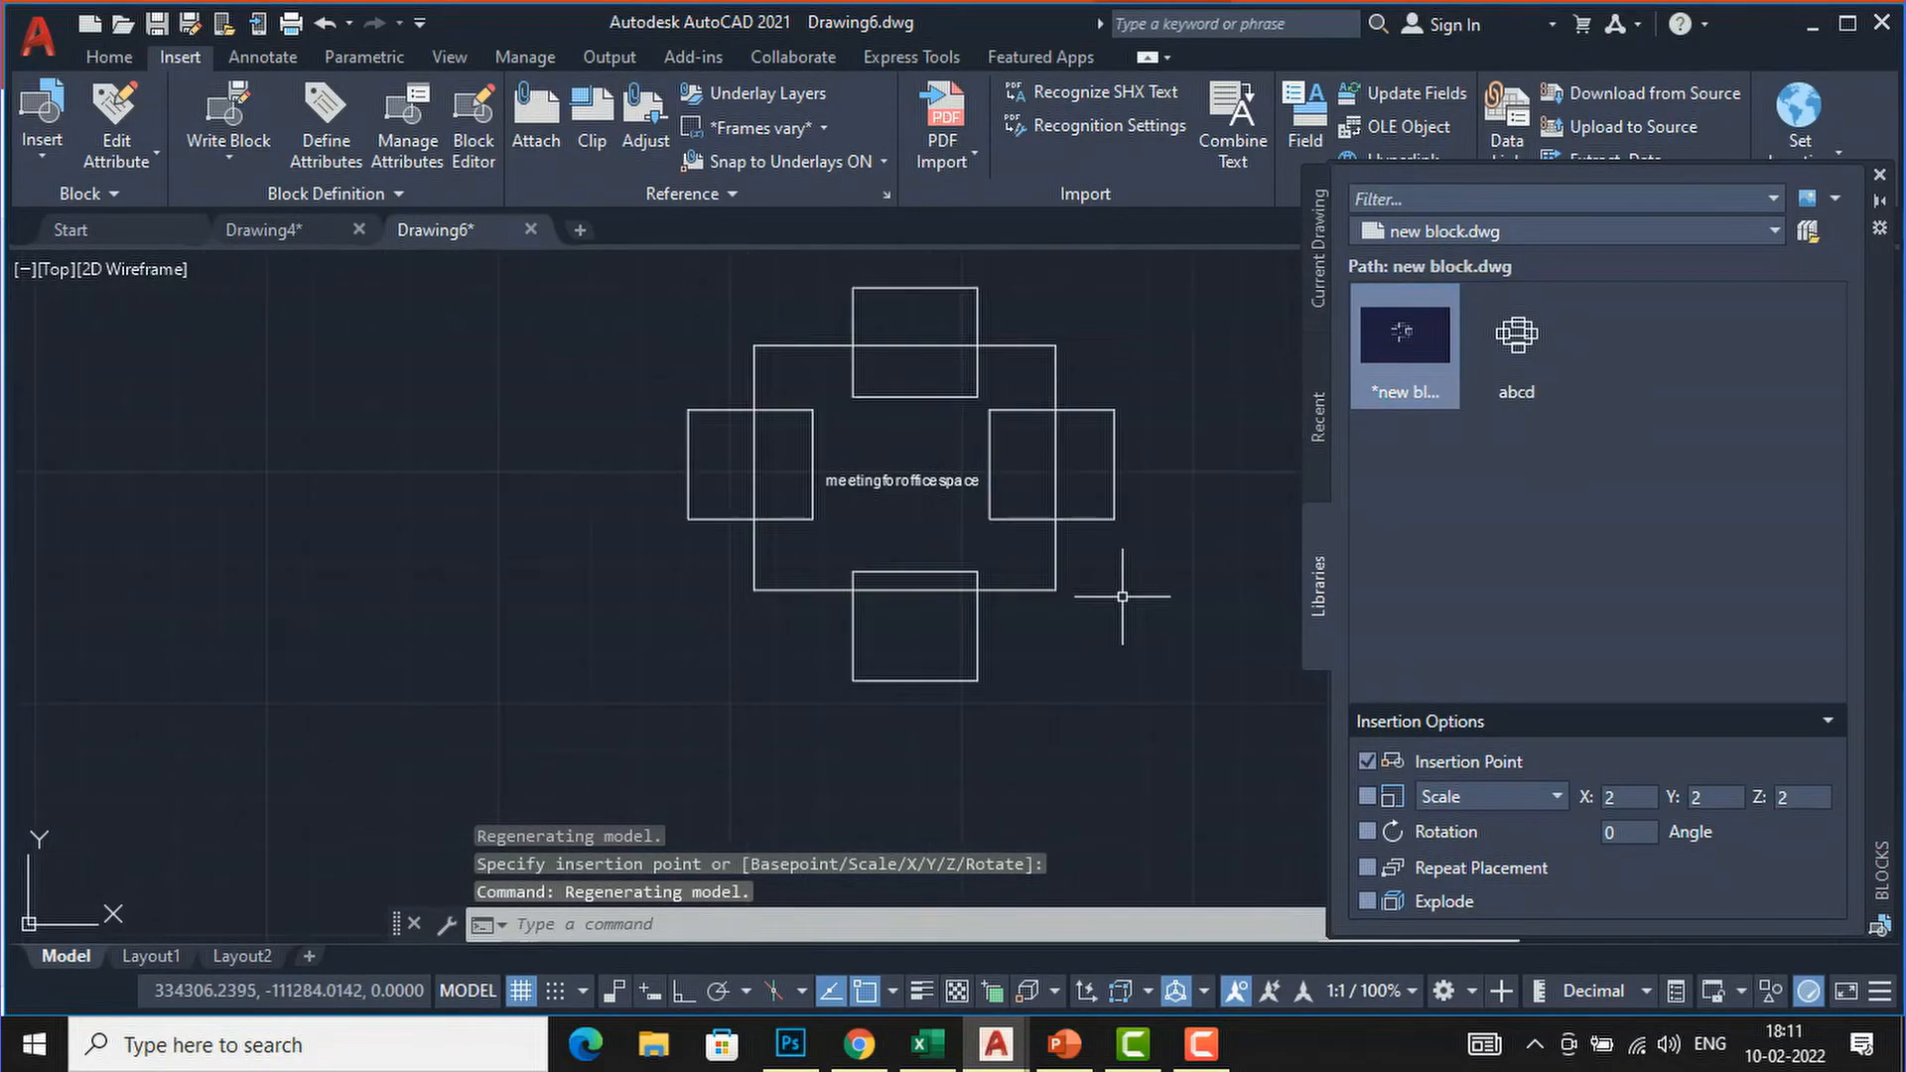
{"action": "scroll", "coordinate": [702, 451], "scroll_direction": "down", "scroll_amount": 3}
{"action": "scroll", "coordinate": [709, 407], "scroll_direction": "up", "scroll_amount": 1}
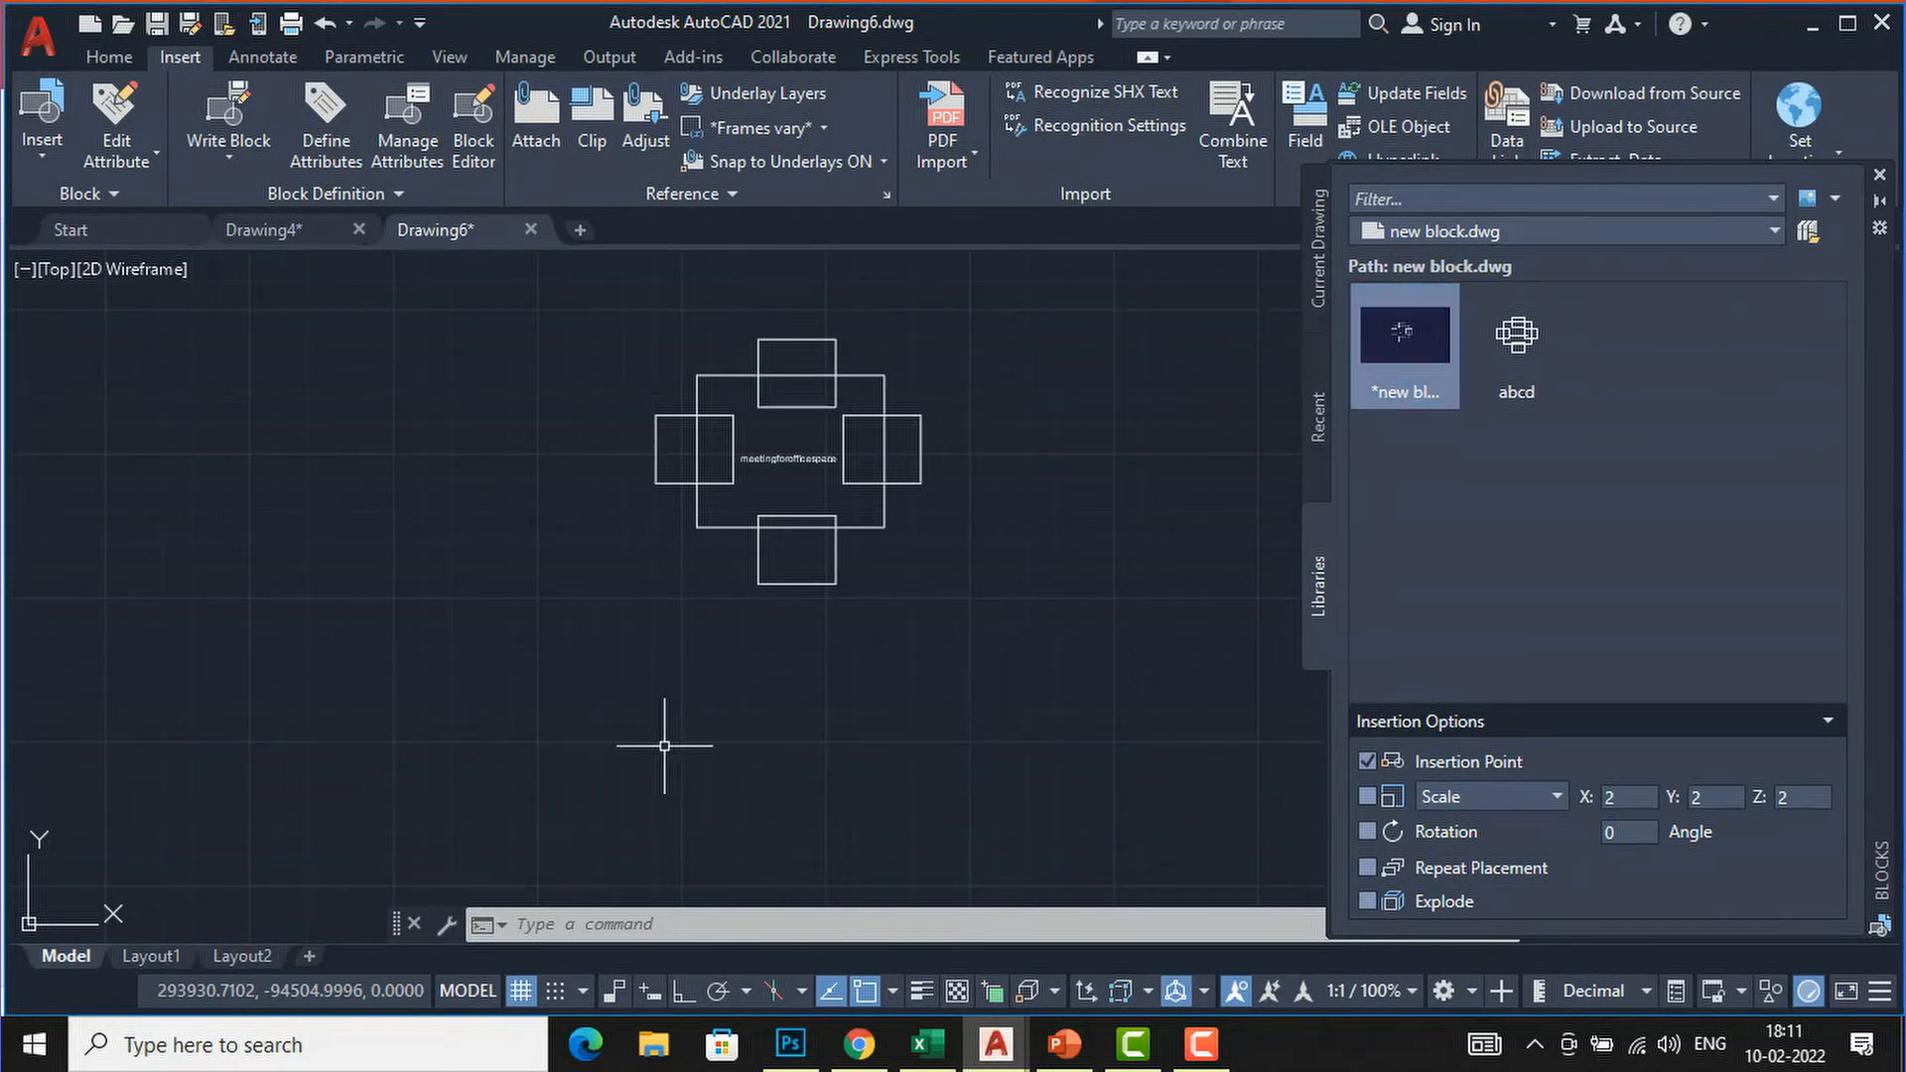
{"action": "scroll", "coordinate": [485, 505], "scroll_direction": "down", "scroll_amount": 2}
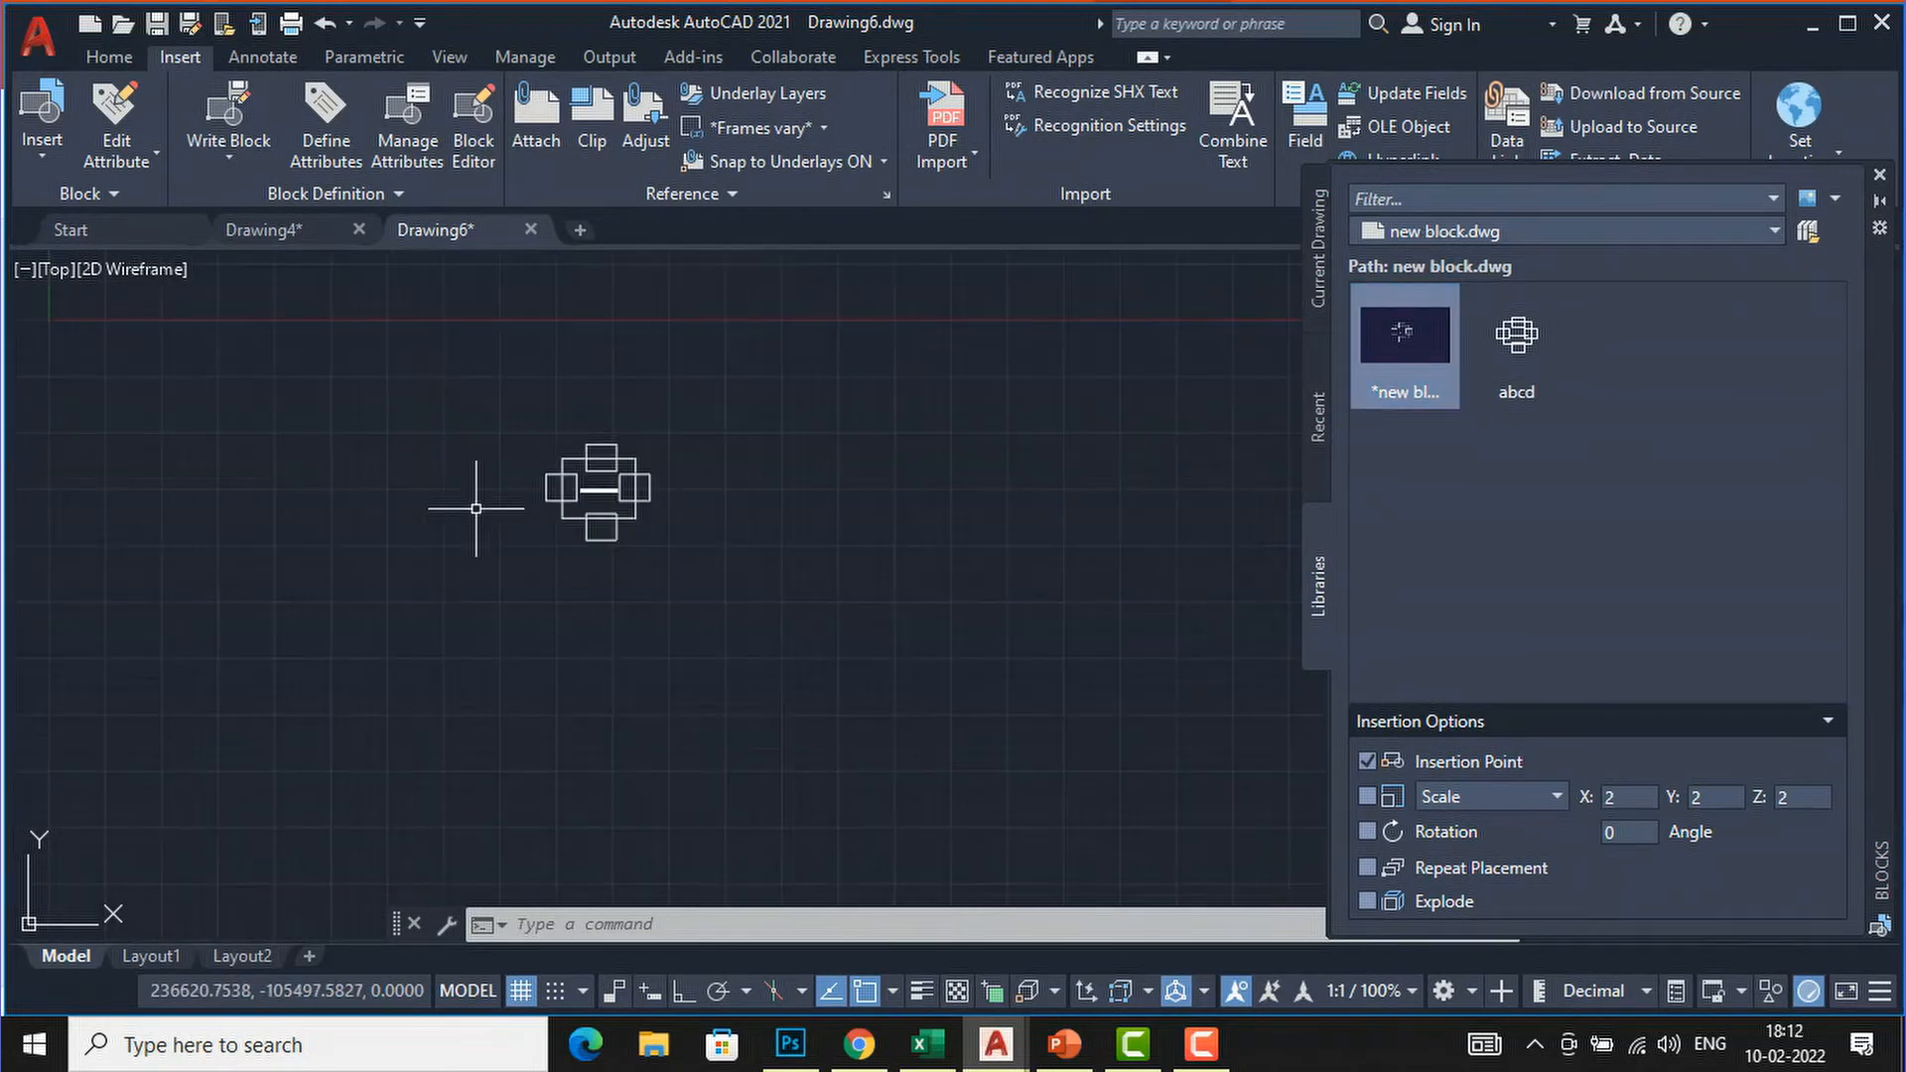
{"action": "scroll", "coordinate": [502, 500], "scroll_direction": "down", "scroll_amount": 10}
{"action": "scroll", "coordinate": [560, 495], "scroll_direction": "up", "scroll_amount": 5}
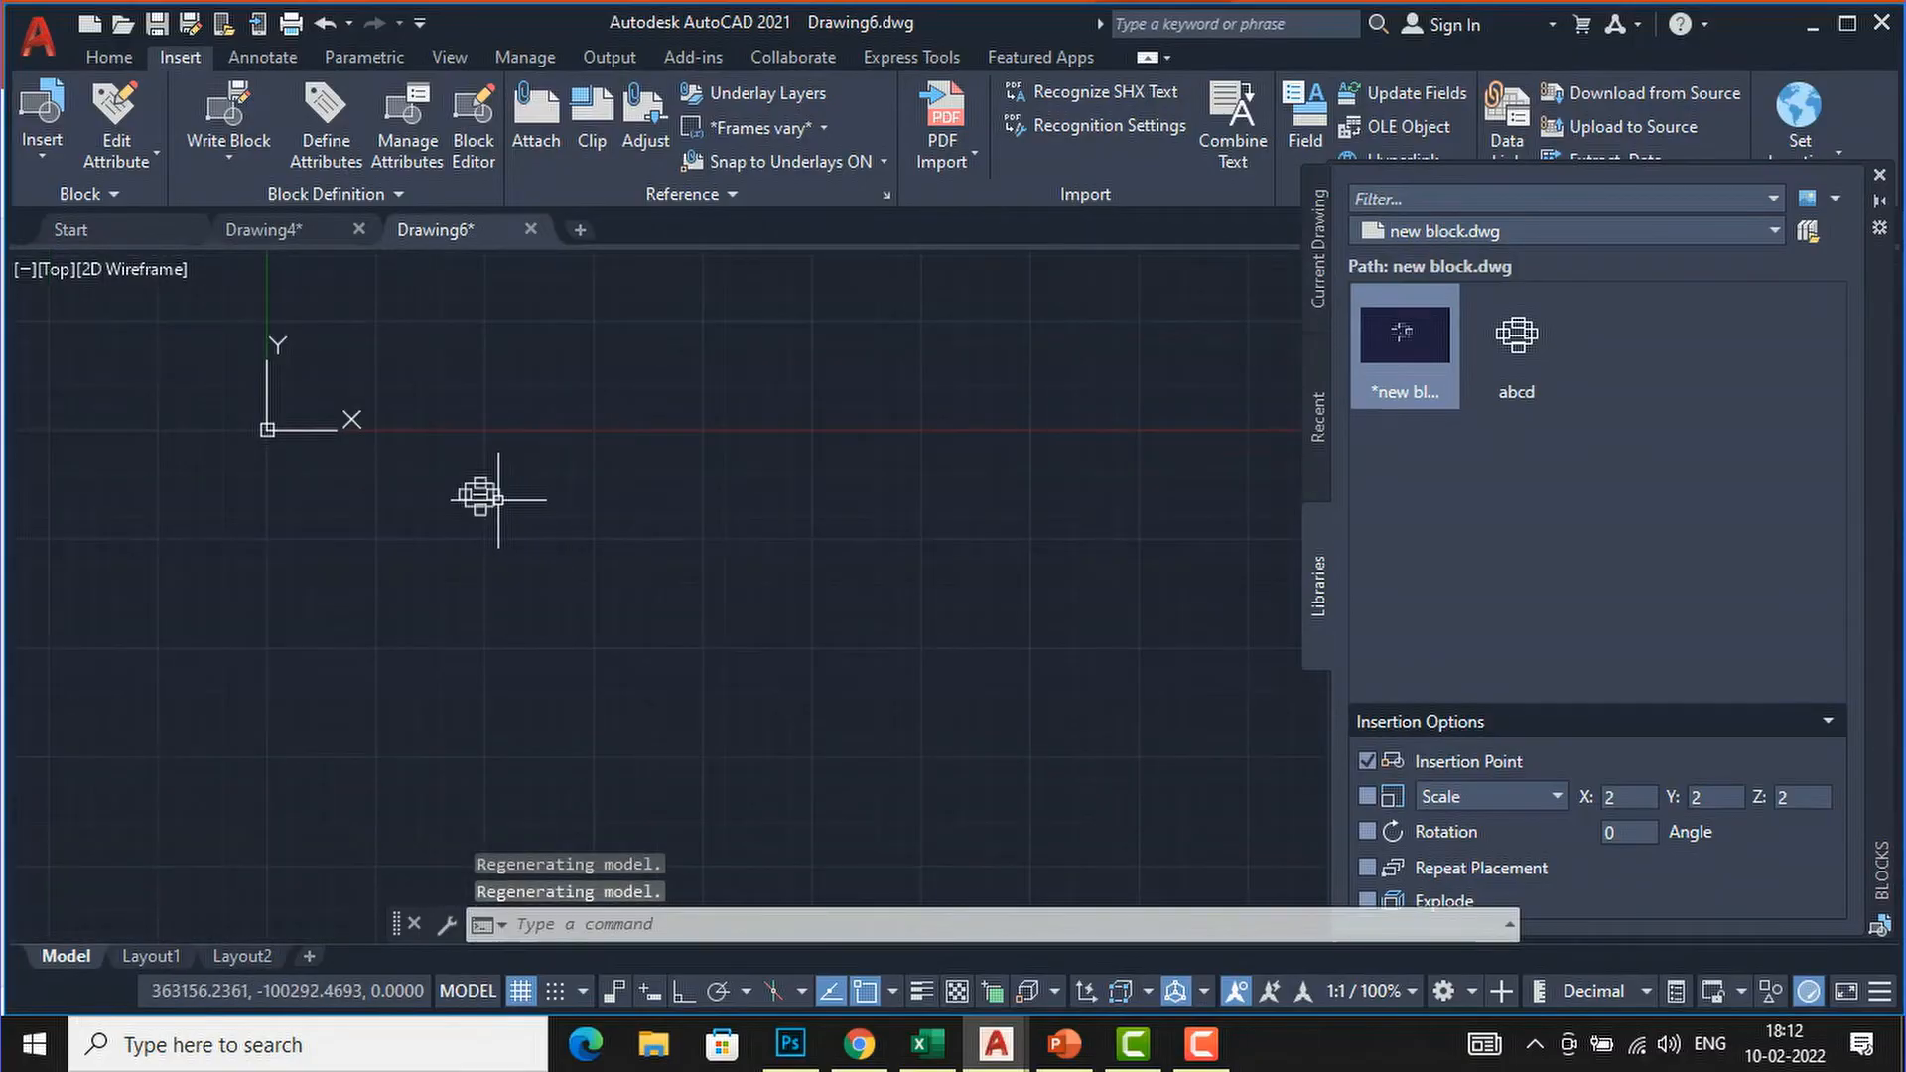
Switch back to the Drawing4 drawing and bring all of its furniture into view.
{"action": "left_click", "coordinate": [264, 228]}
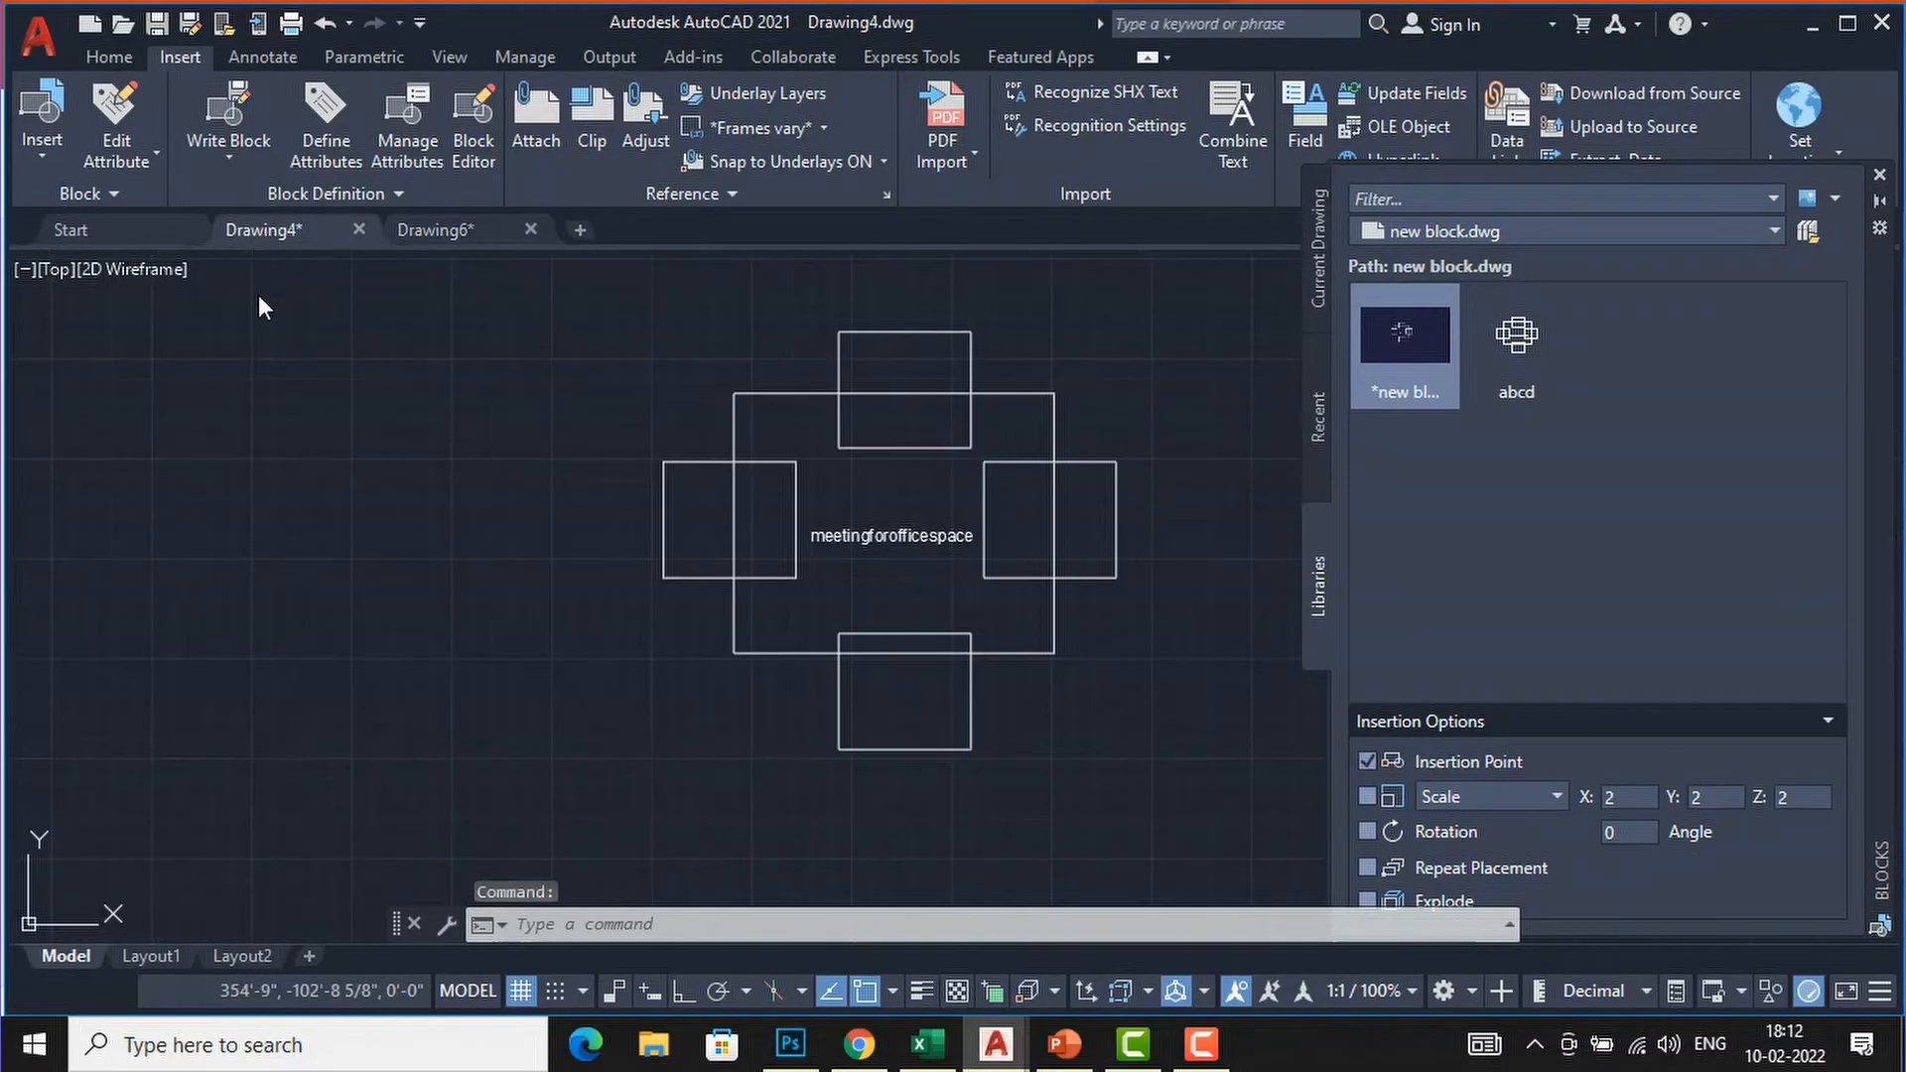
{"action": "scroll", "coordinate": [531, 494], "scroll_direction": "down", "scroll_amount": 5}
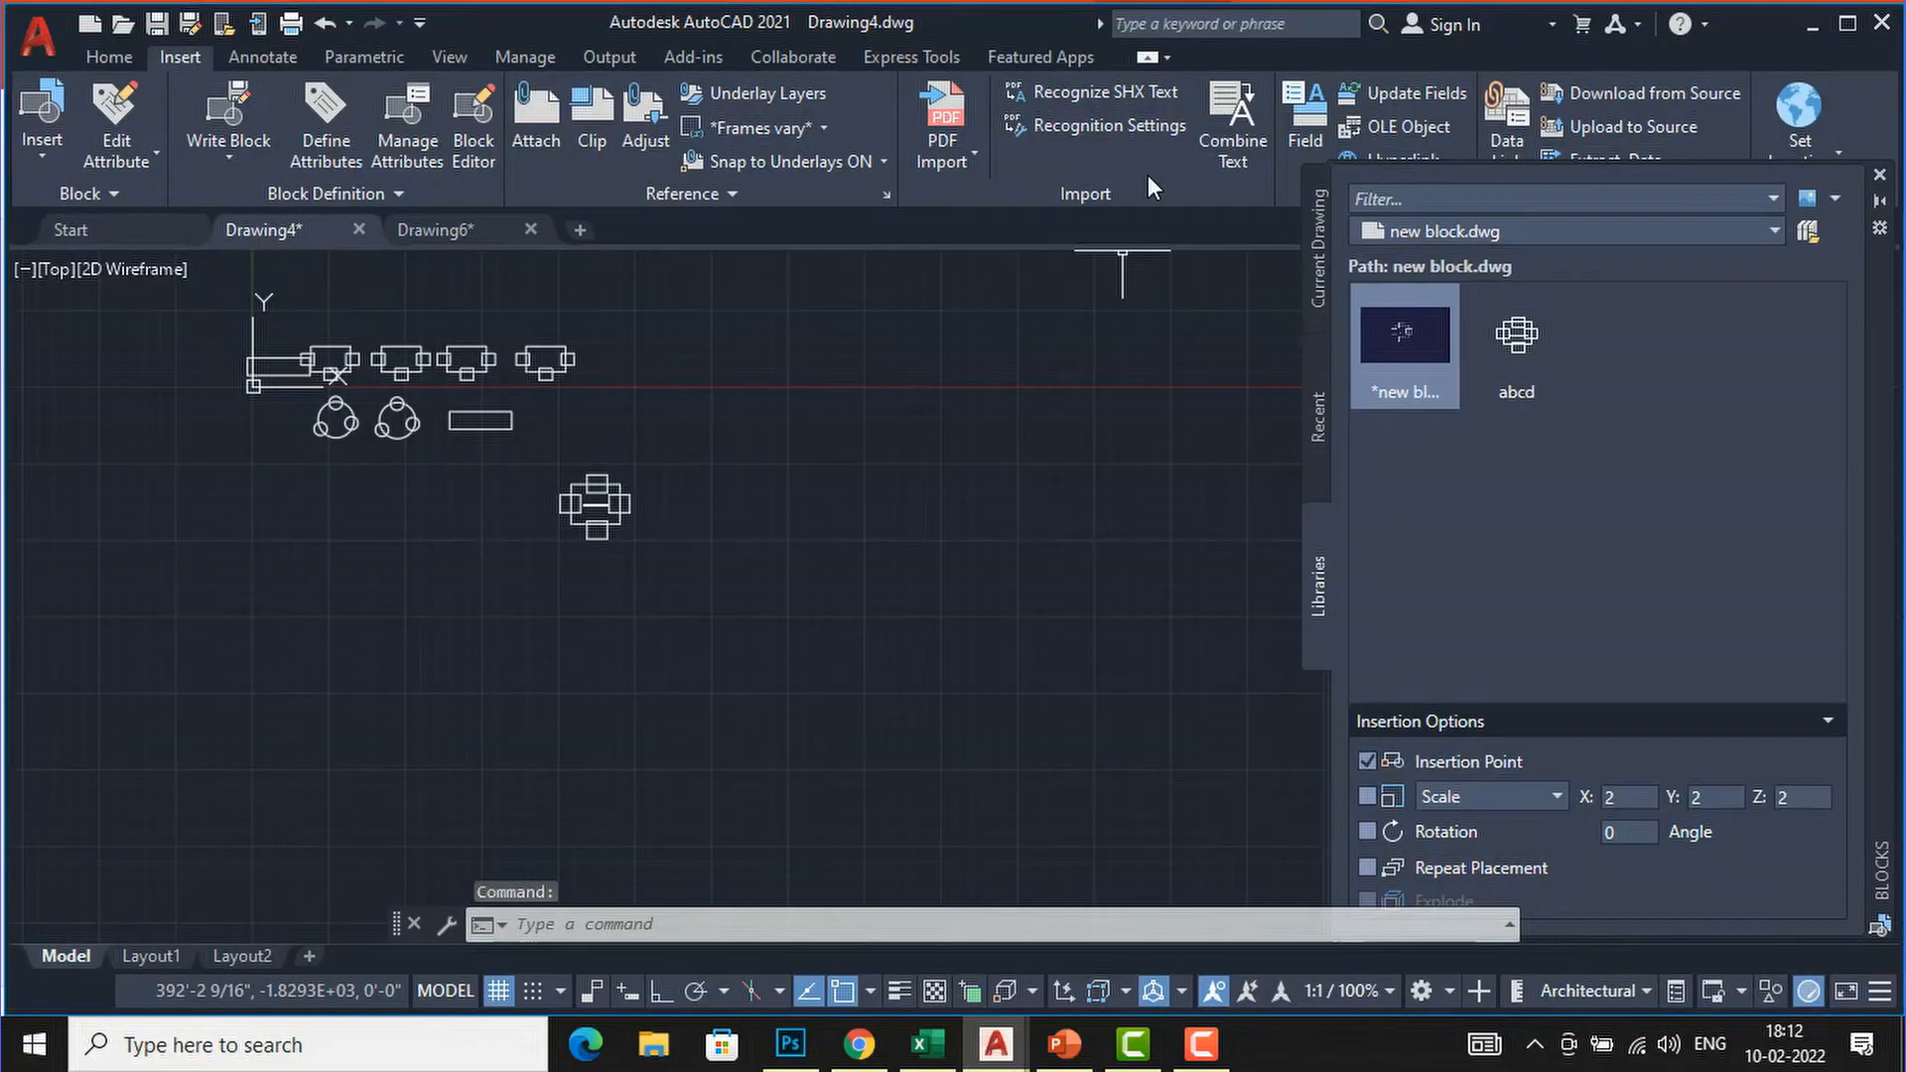
Draw a tall rectangle as a sheet border in the empty area beside the meeting table block.
{"action": "left_click", "coordinate": [118, 53]}
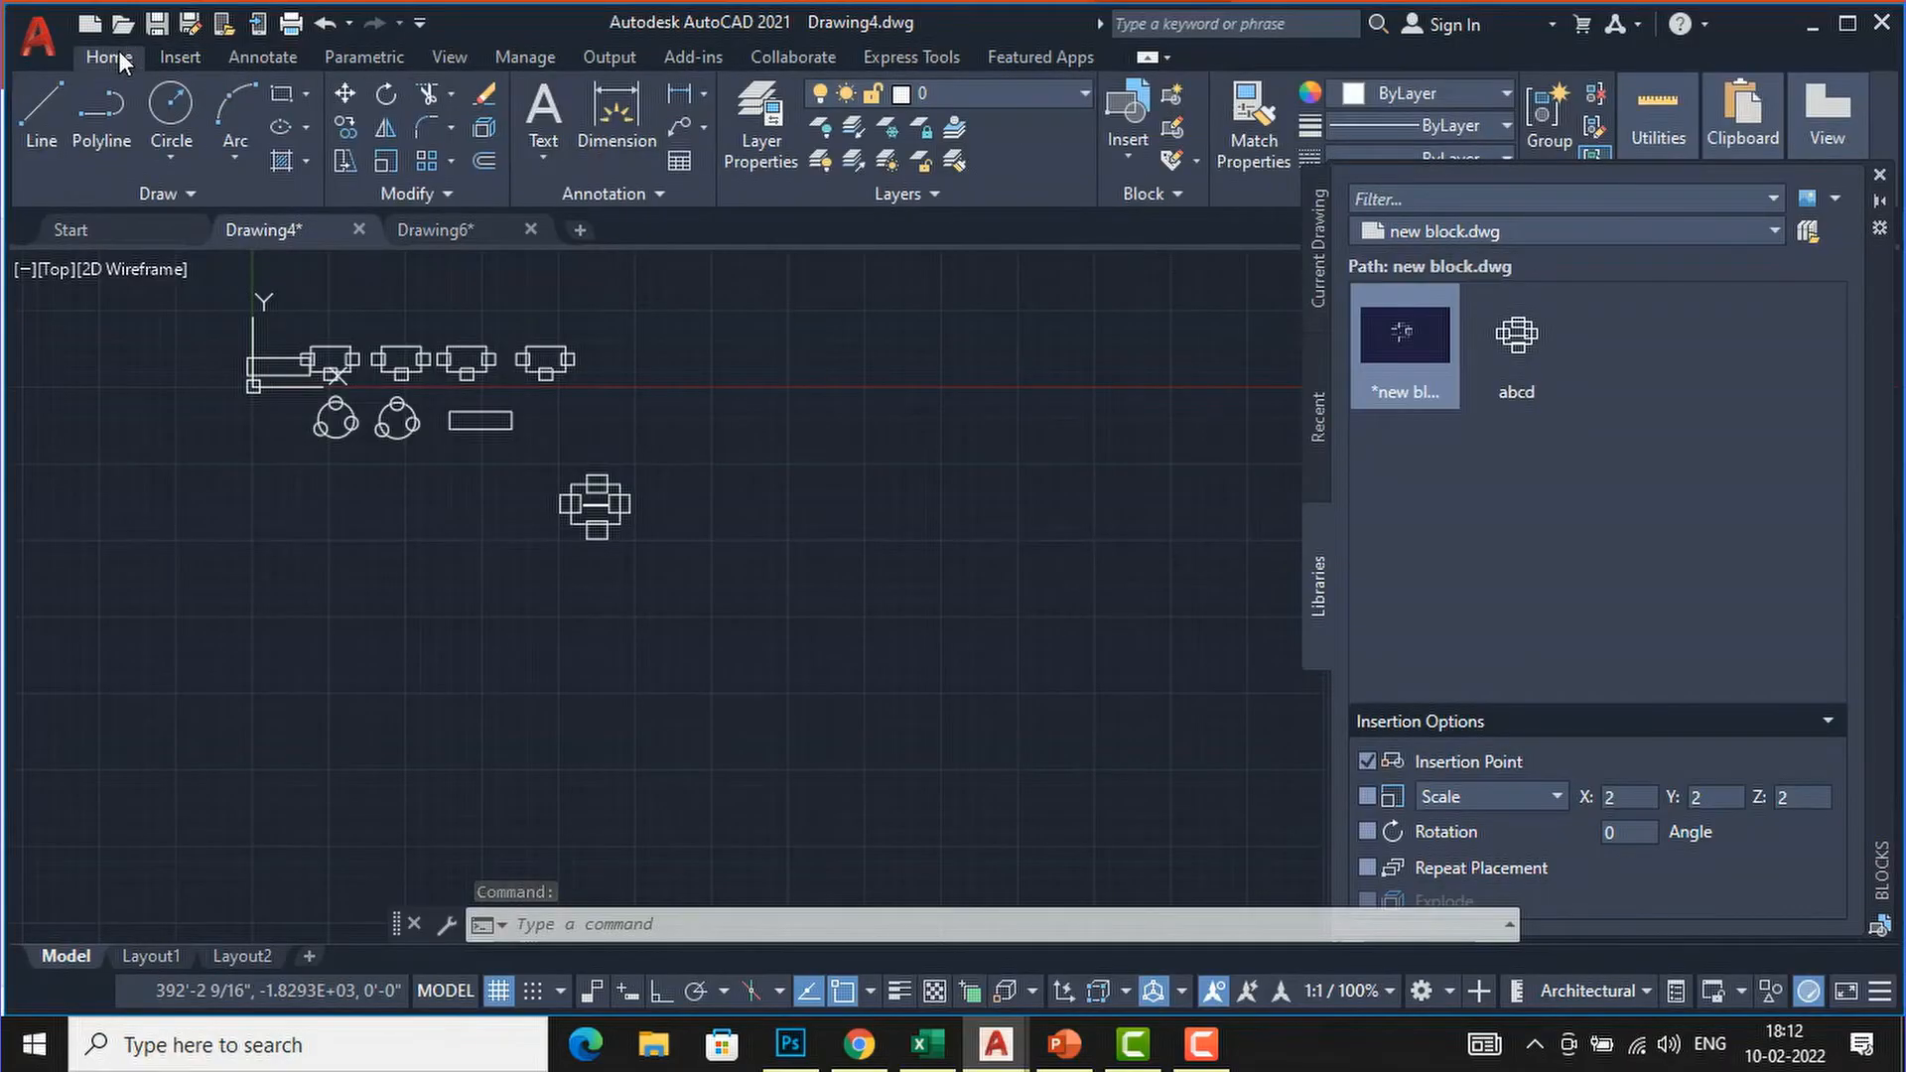
{"action": "left_click", "coordinate": [279, 97]}
{"action": "left_click", "coordinate": [683, 431]}
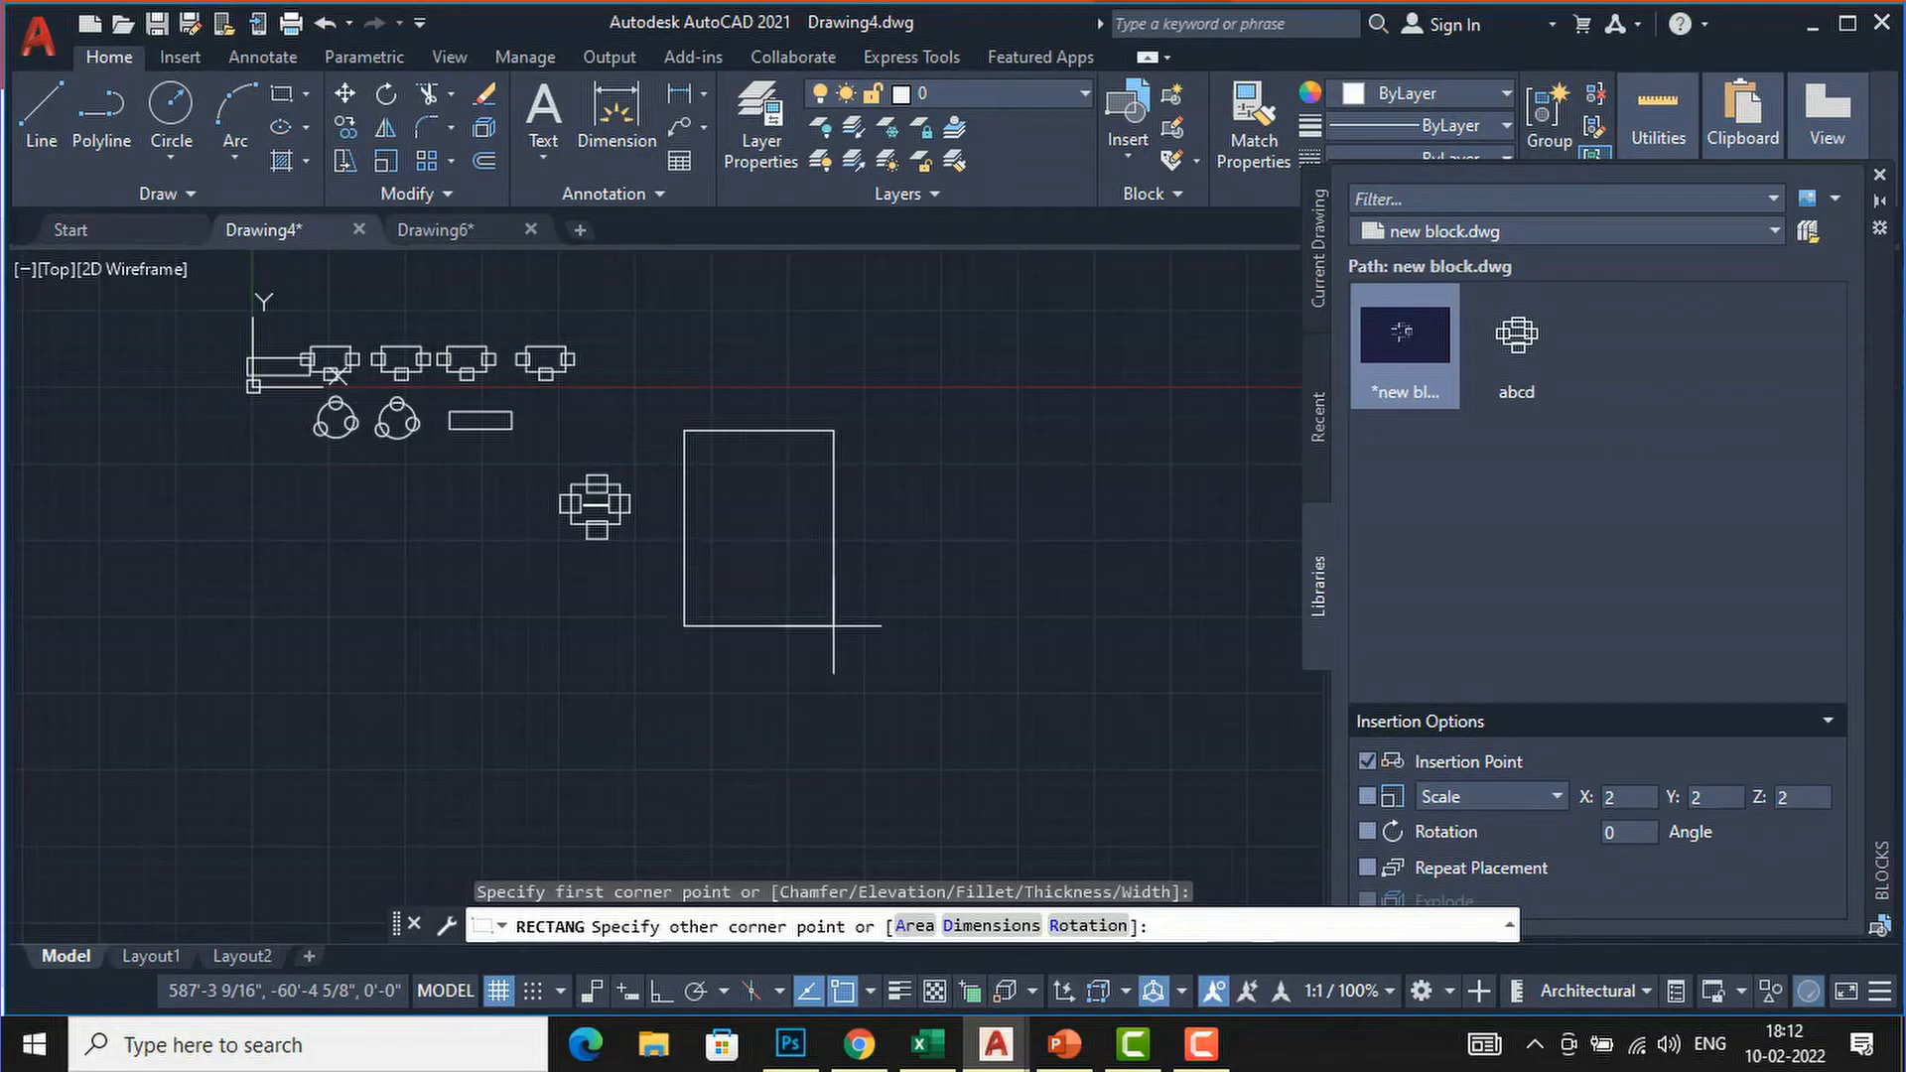
{"action": "left_click", "coordinate": [833, 619]}
With Ortho on, draw two lines enclosing a title box in the sheet border's lower-right corner.
{"action": "scroll", "coordinate": [791, 623], "scroll_direction": "up", "scroll_amount": 5}
{"action": "type", "text": "1"}
{"action": "key", "text": "Return"}
{"action": "left_click", "coordinate": [738, 607]}
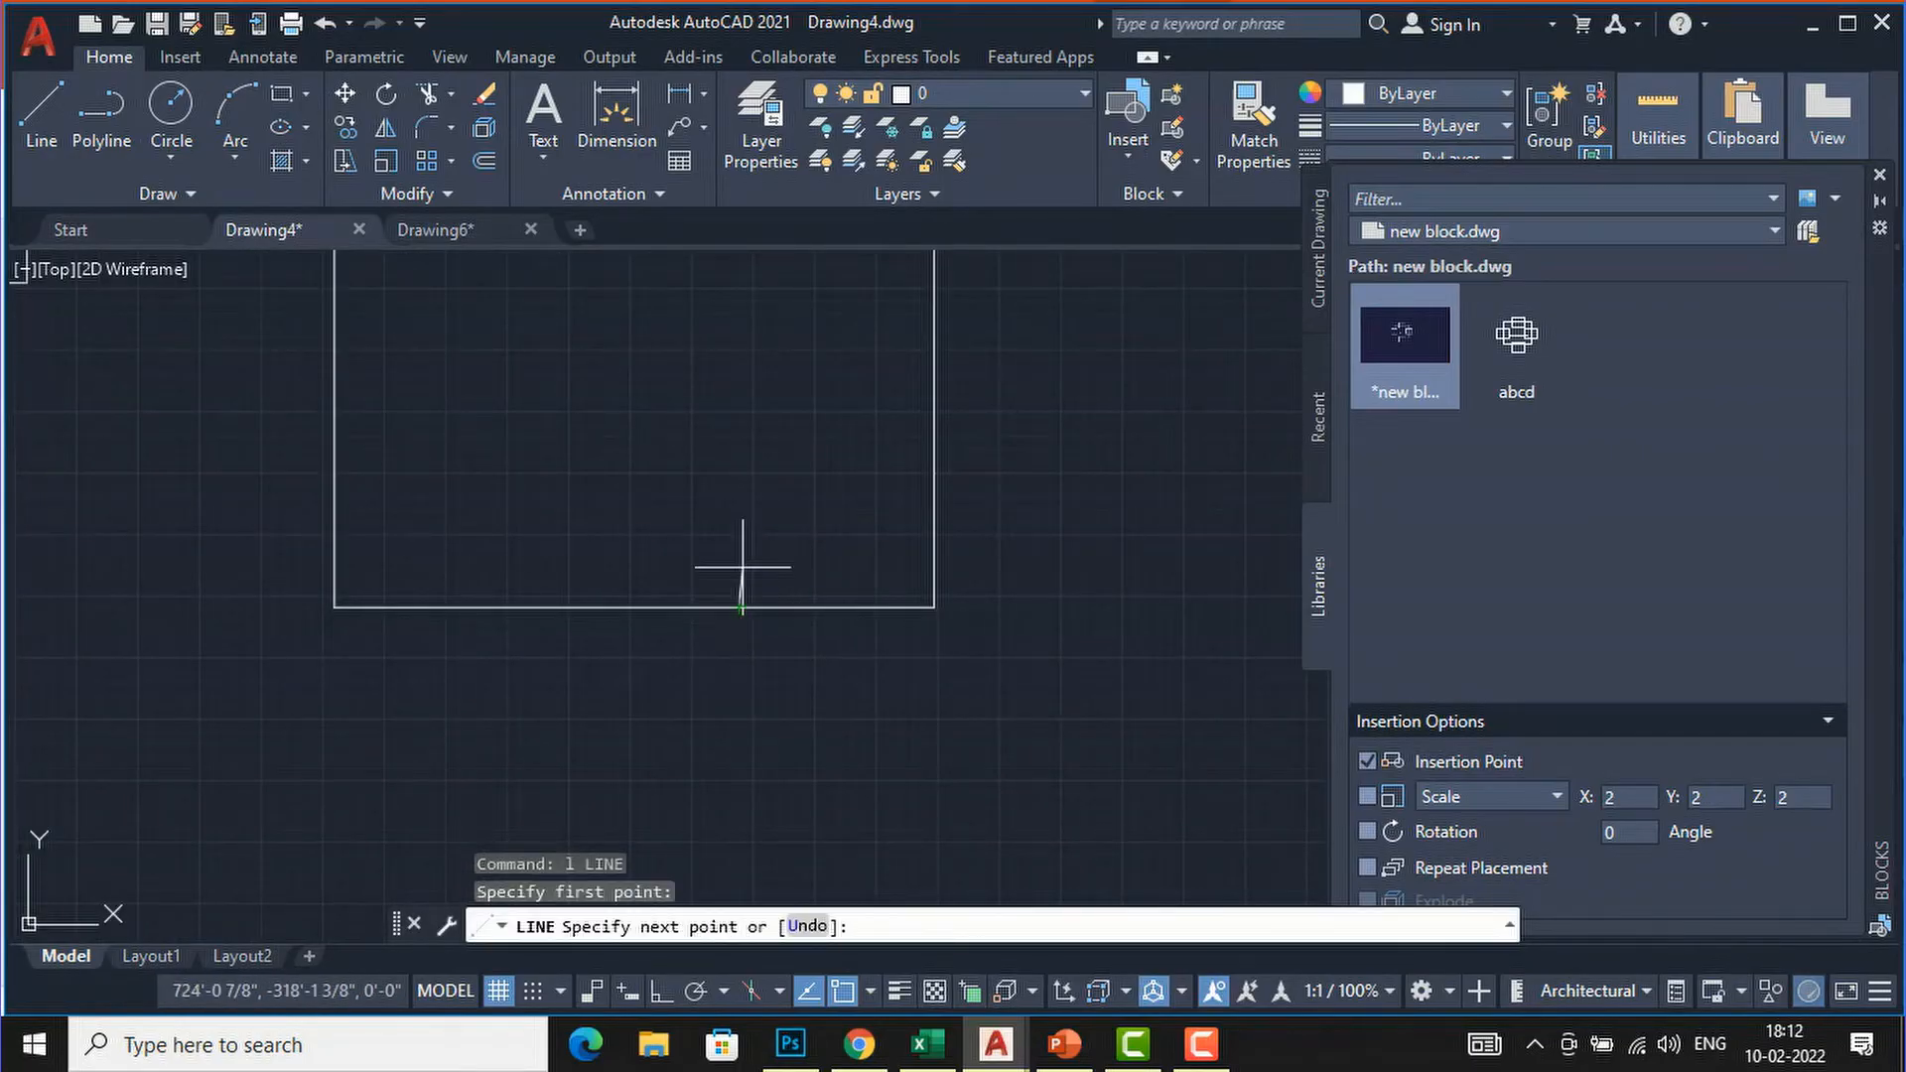
{"action": "left_click", "coordinate": [660, 991]}
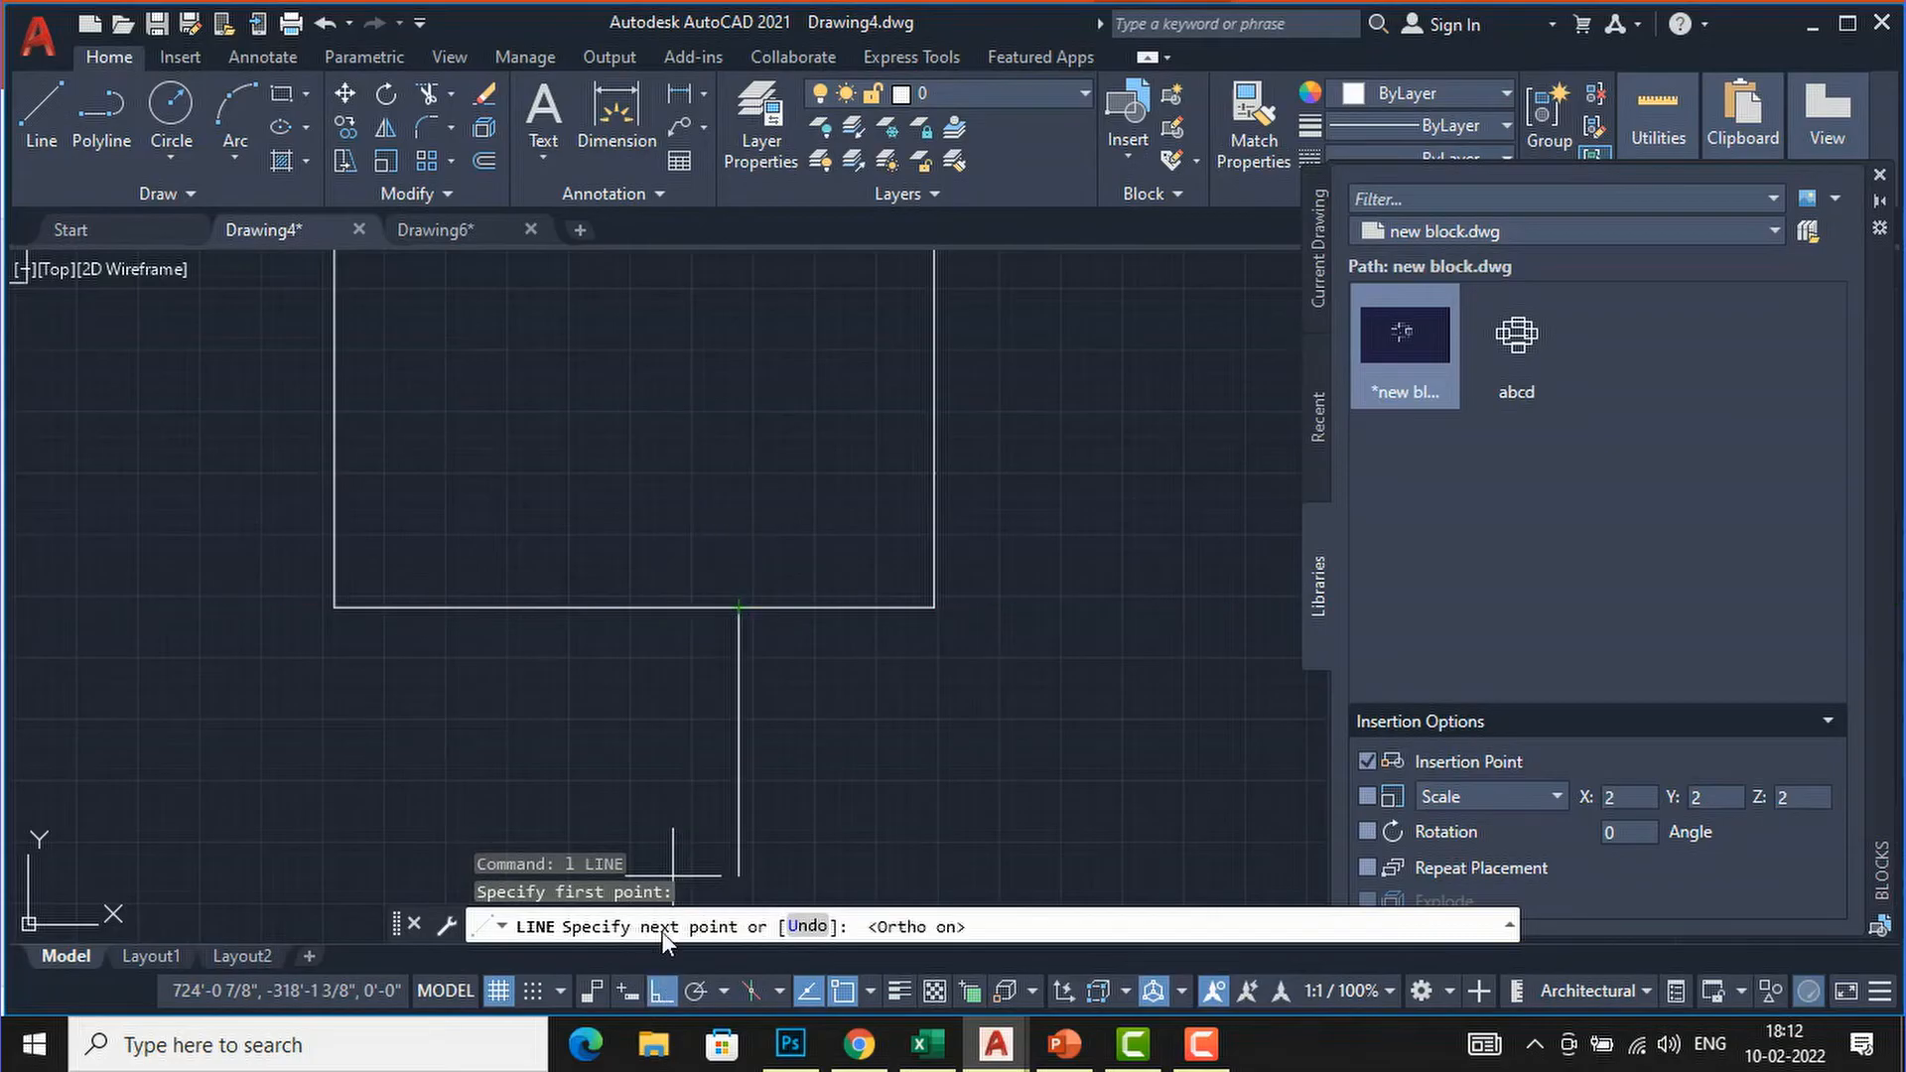
{"action": "left_click", "coordinate": [744, 483]}
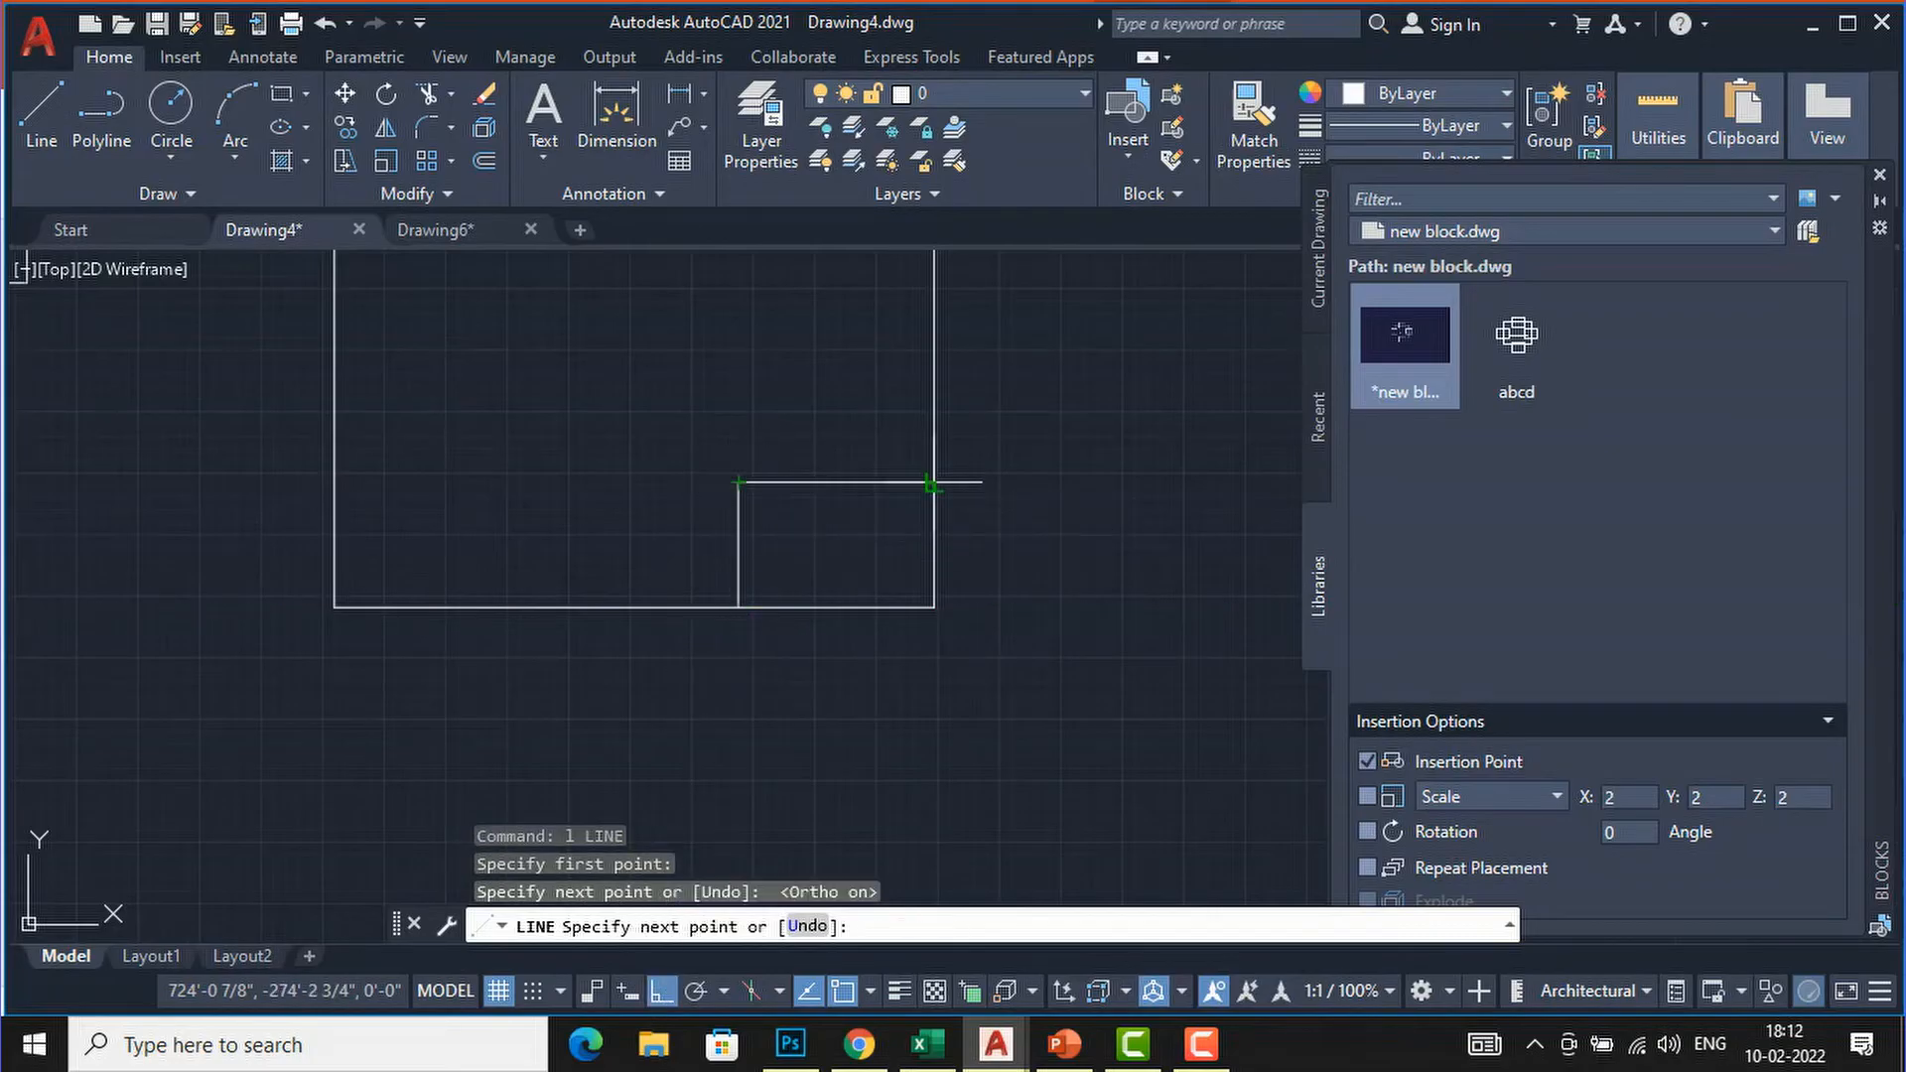
{"action": "left_click", "coordinate": [934, 484]}
{"action": "key", "text": "Escape"}
Draw two horizontal lines across the title box to divide it into three rows.
{"action": "scroll", "coordinate": [811, 528], "scroll_direction": "up", "scroll_amount": 2}
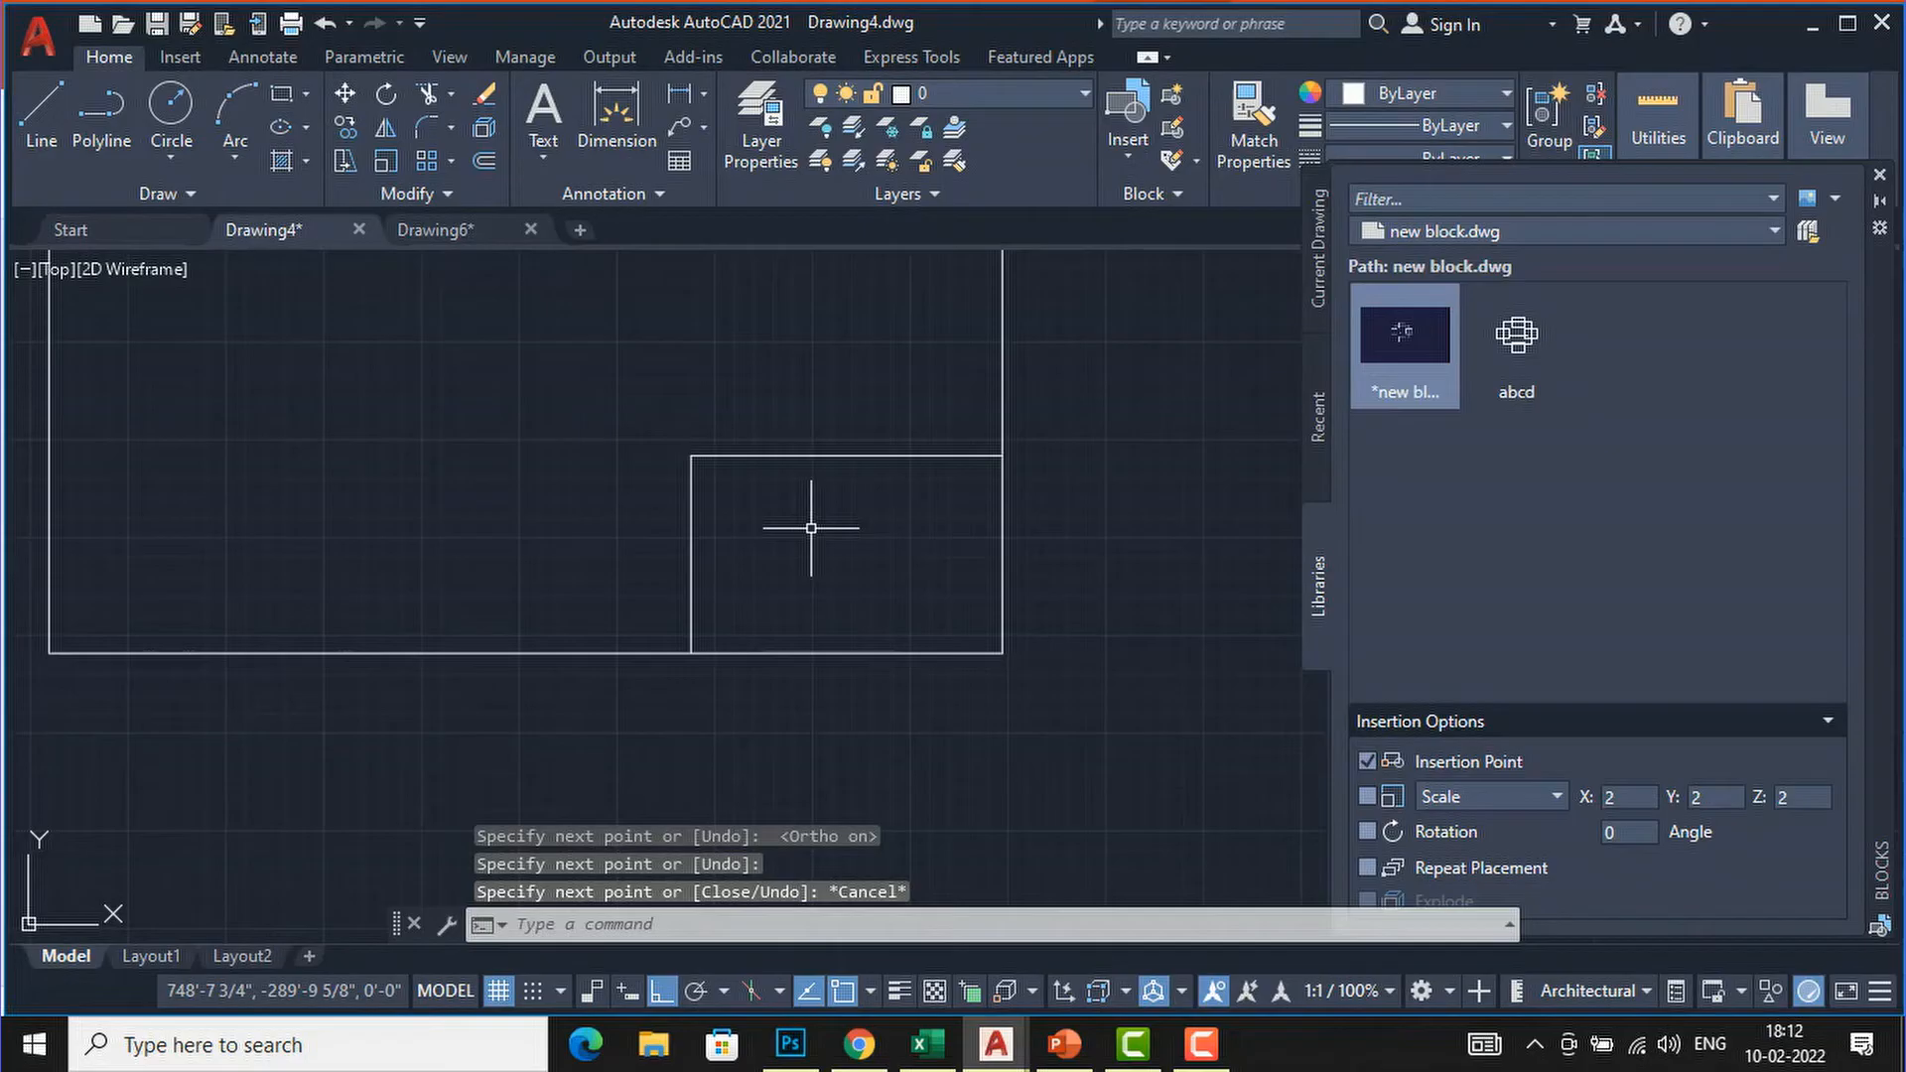
{"action": "type", "text": "l"}
{"action": "key", "text": "Return"}
{"action": "left_click", "coordinate": [691, 534]}
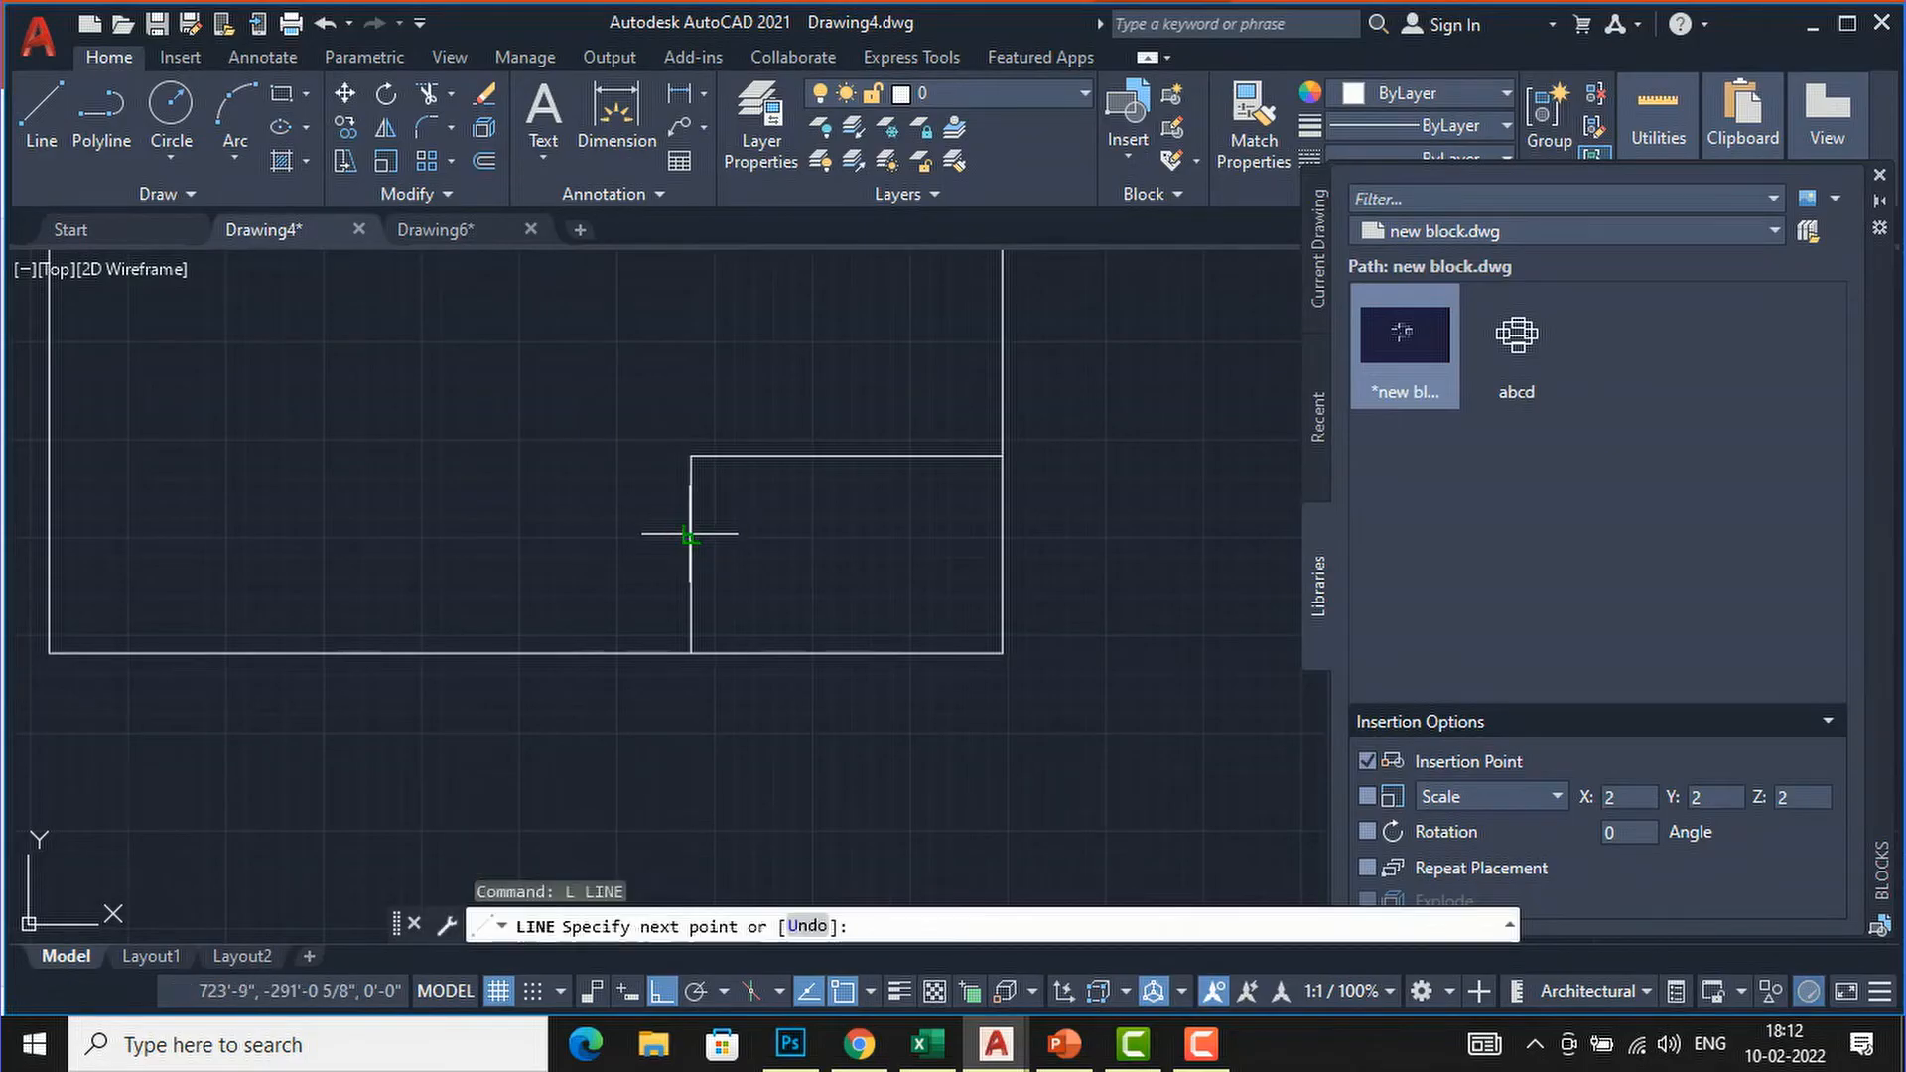
{"action": "left_click", "coordinate": [1002, 534]}
{"action": "key", "text": "Return"}
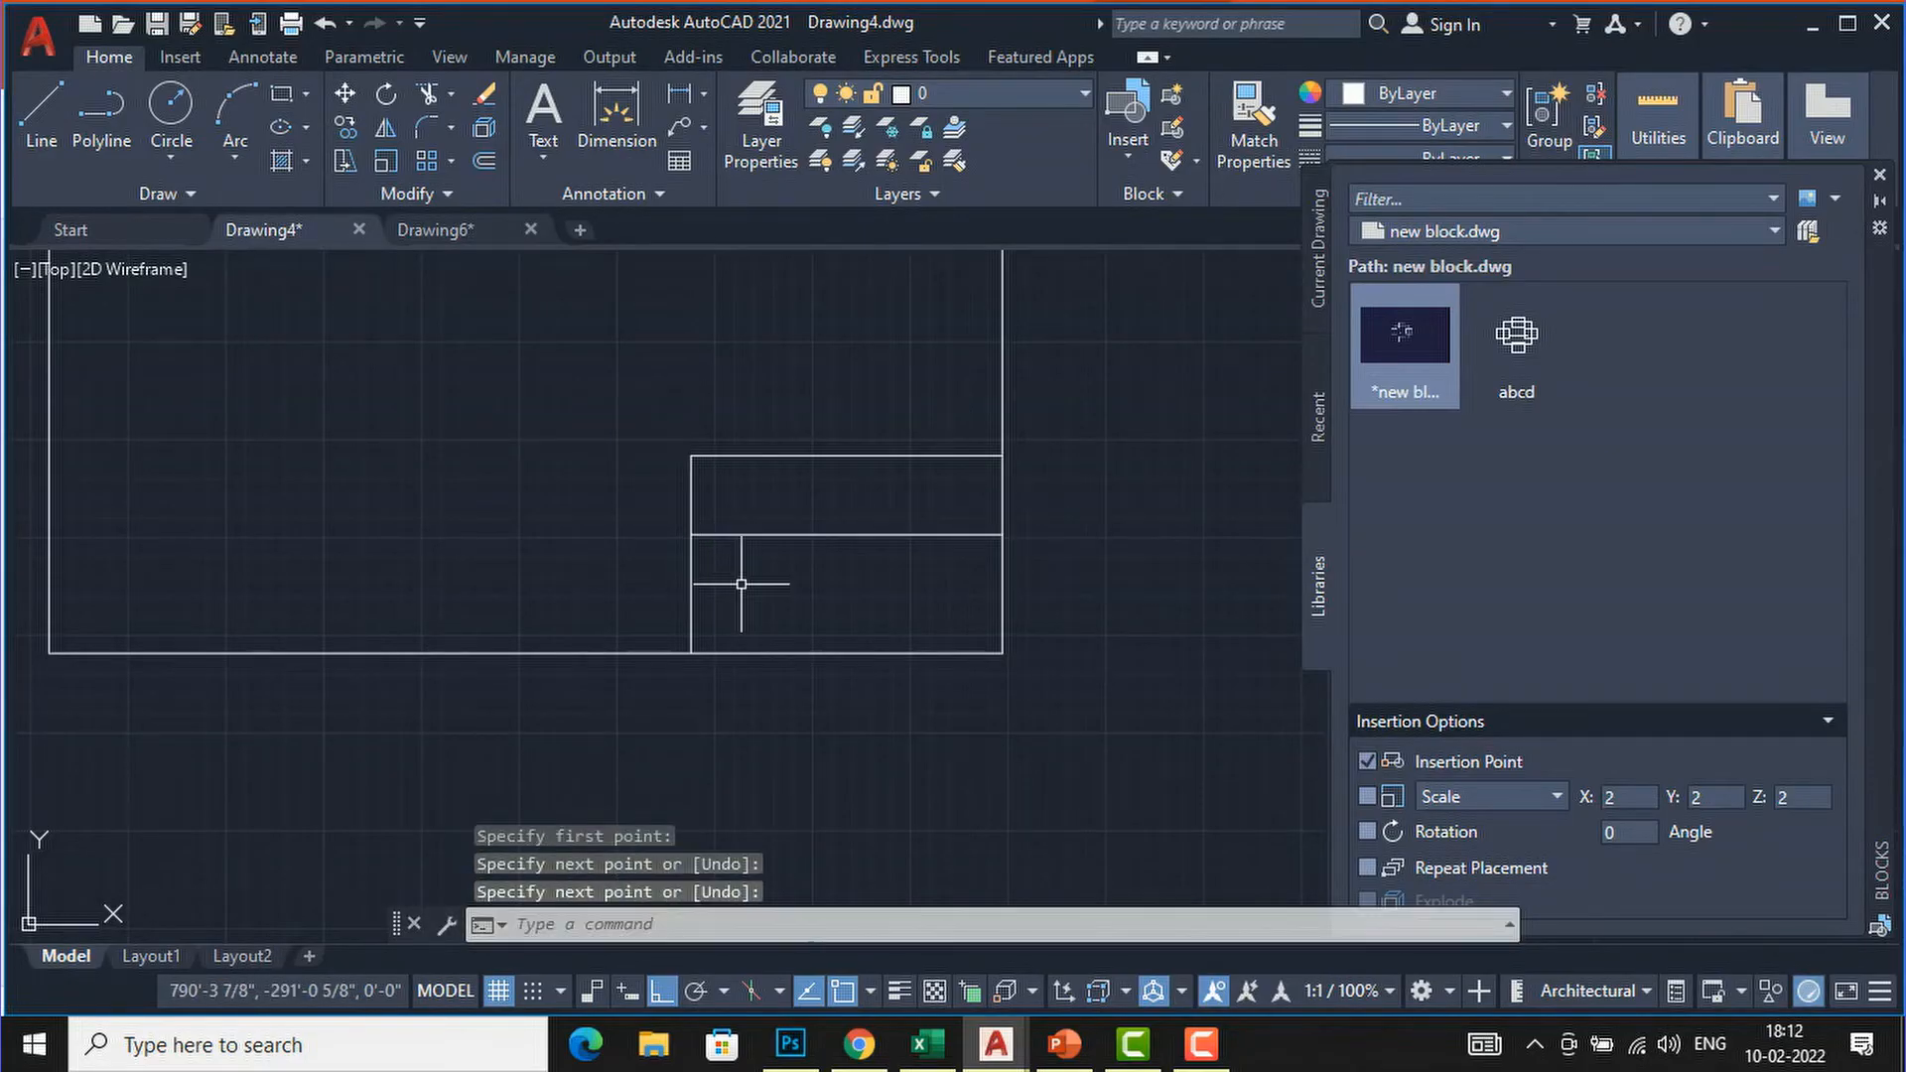
{"action": "key", "text": "Return"}
{"action": "left_click", "coordinate": [692, 597]}
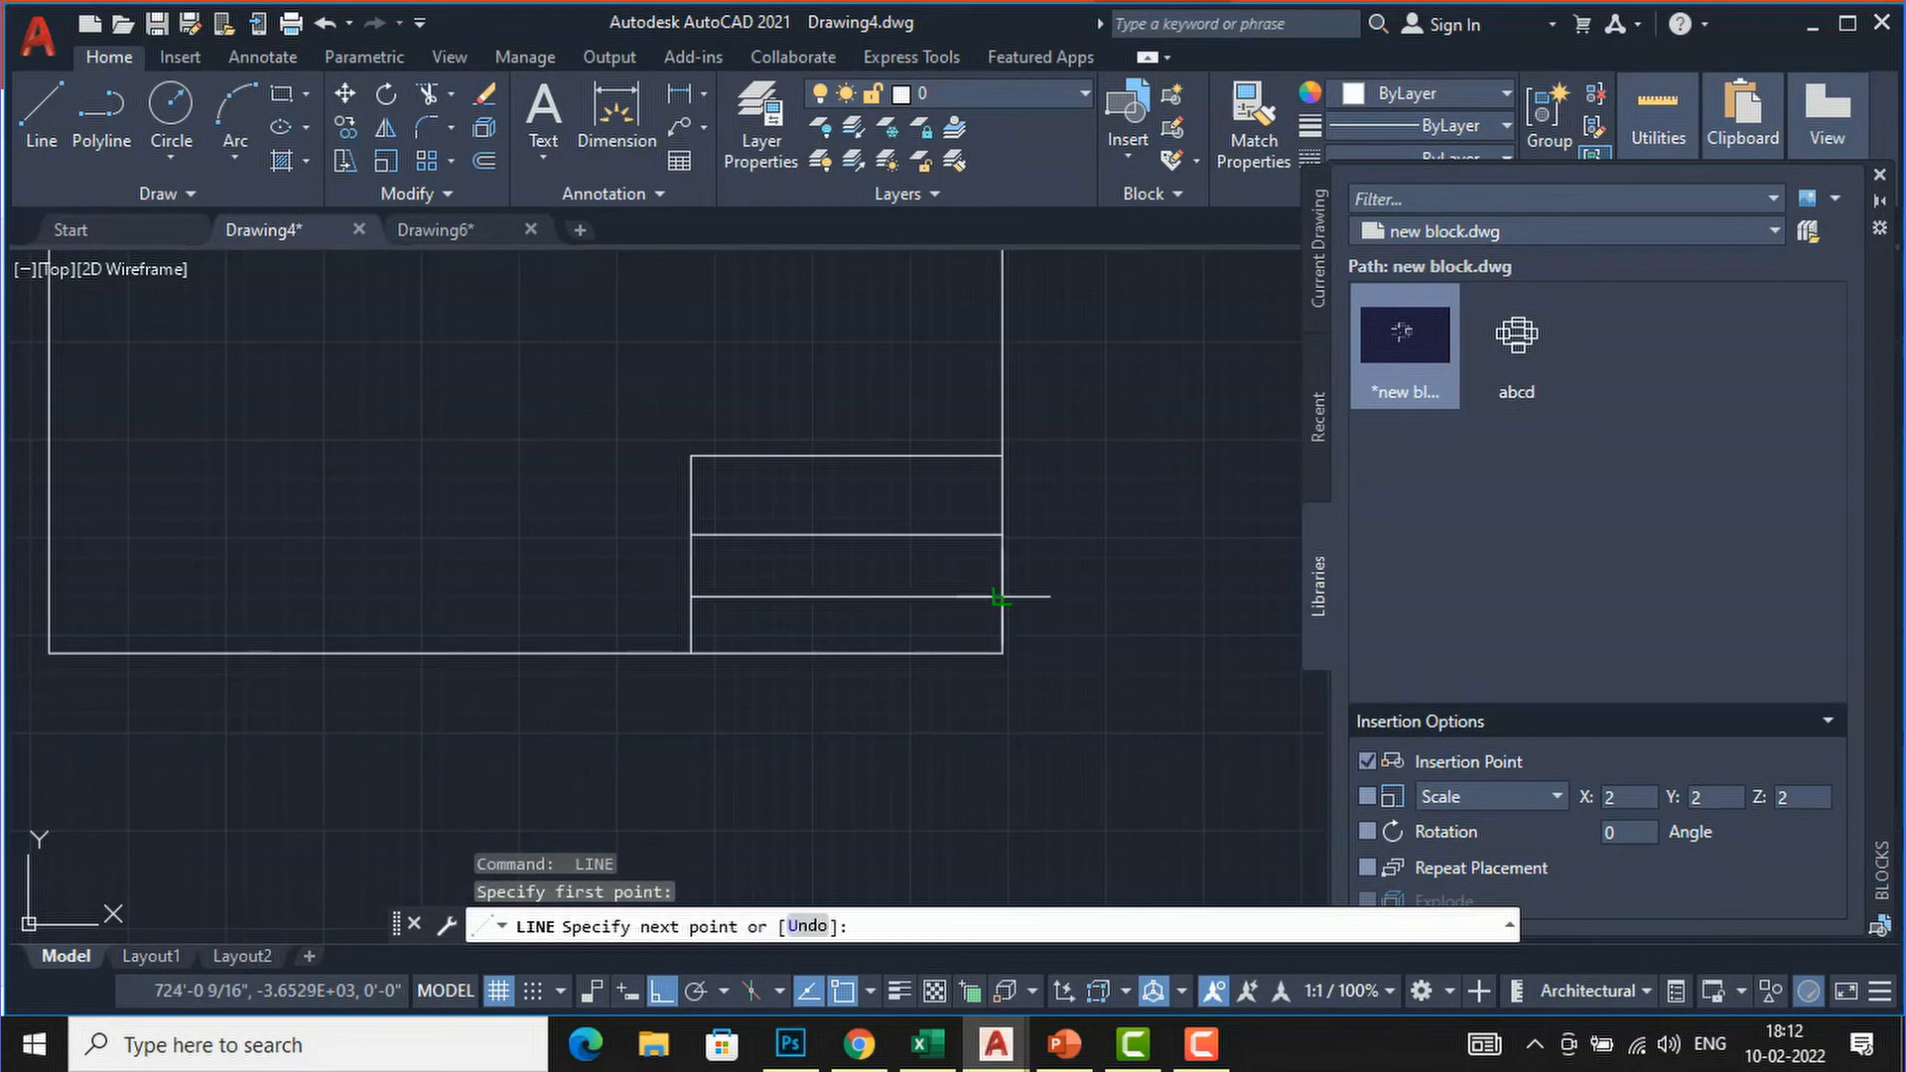
{"action": "left_click", "coordinate": [1002, 596]}
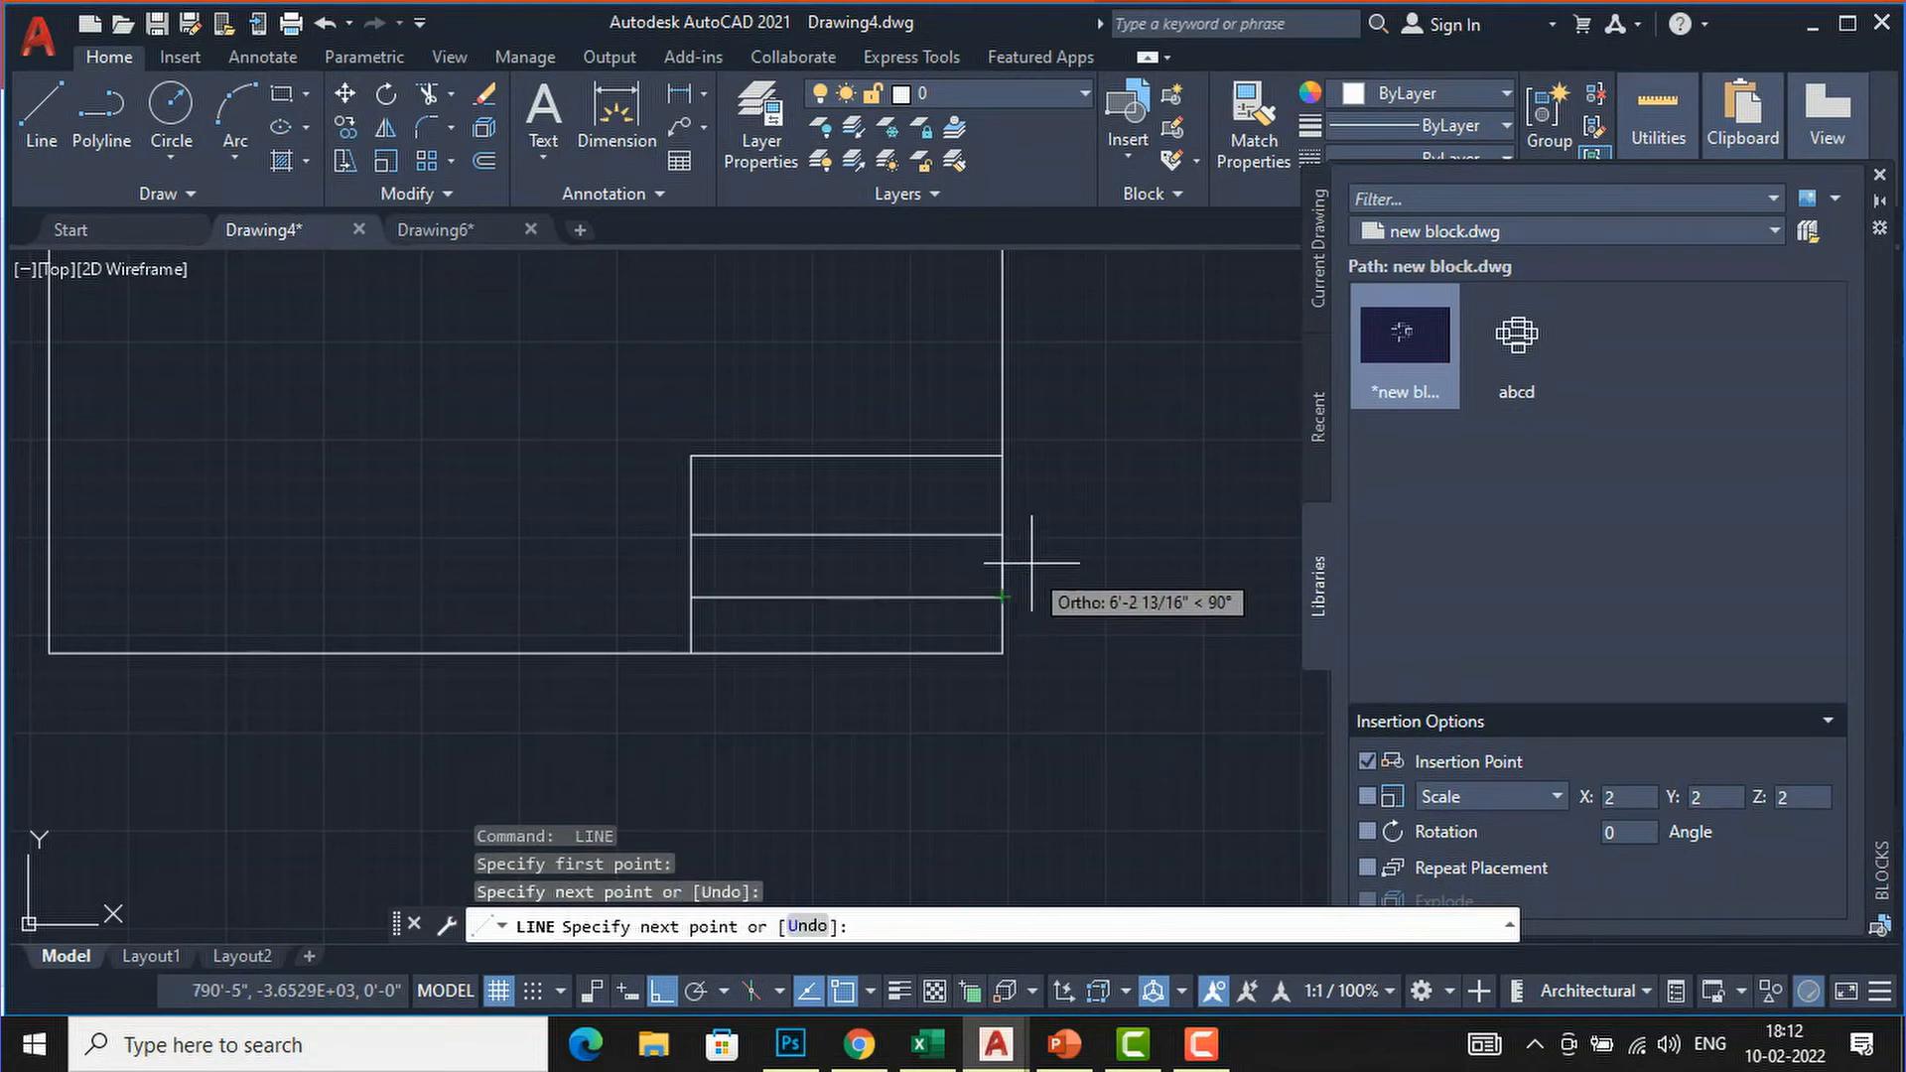
{"action": "key", "text": "Escape"}
{"action": "key", "text": "Escape"}
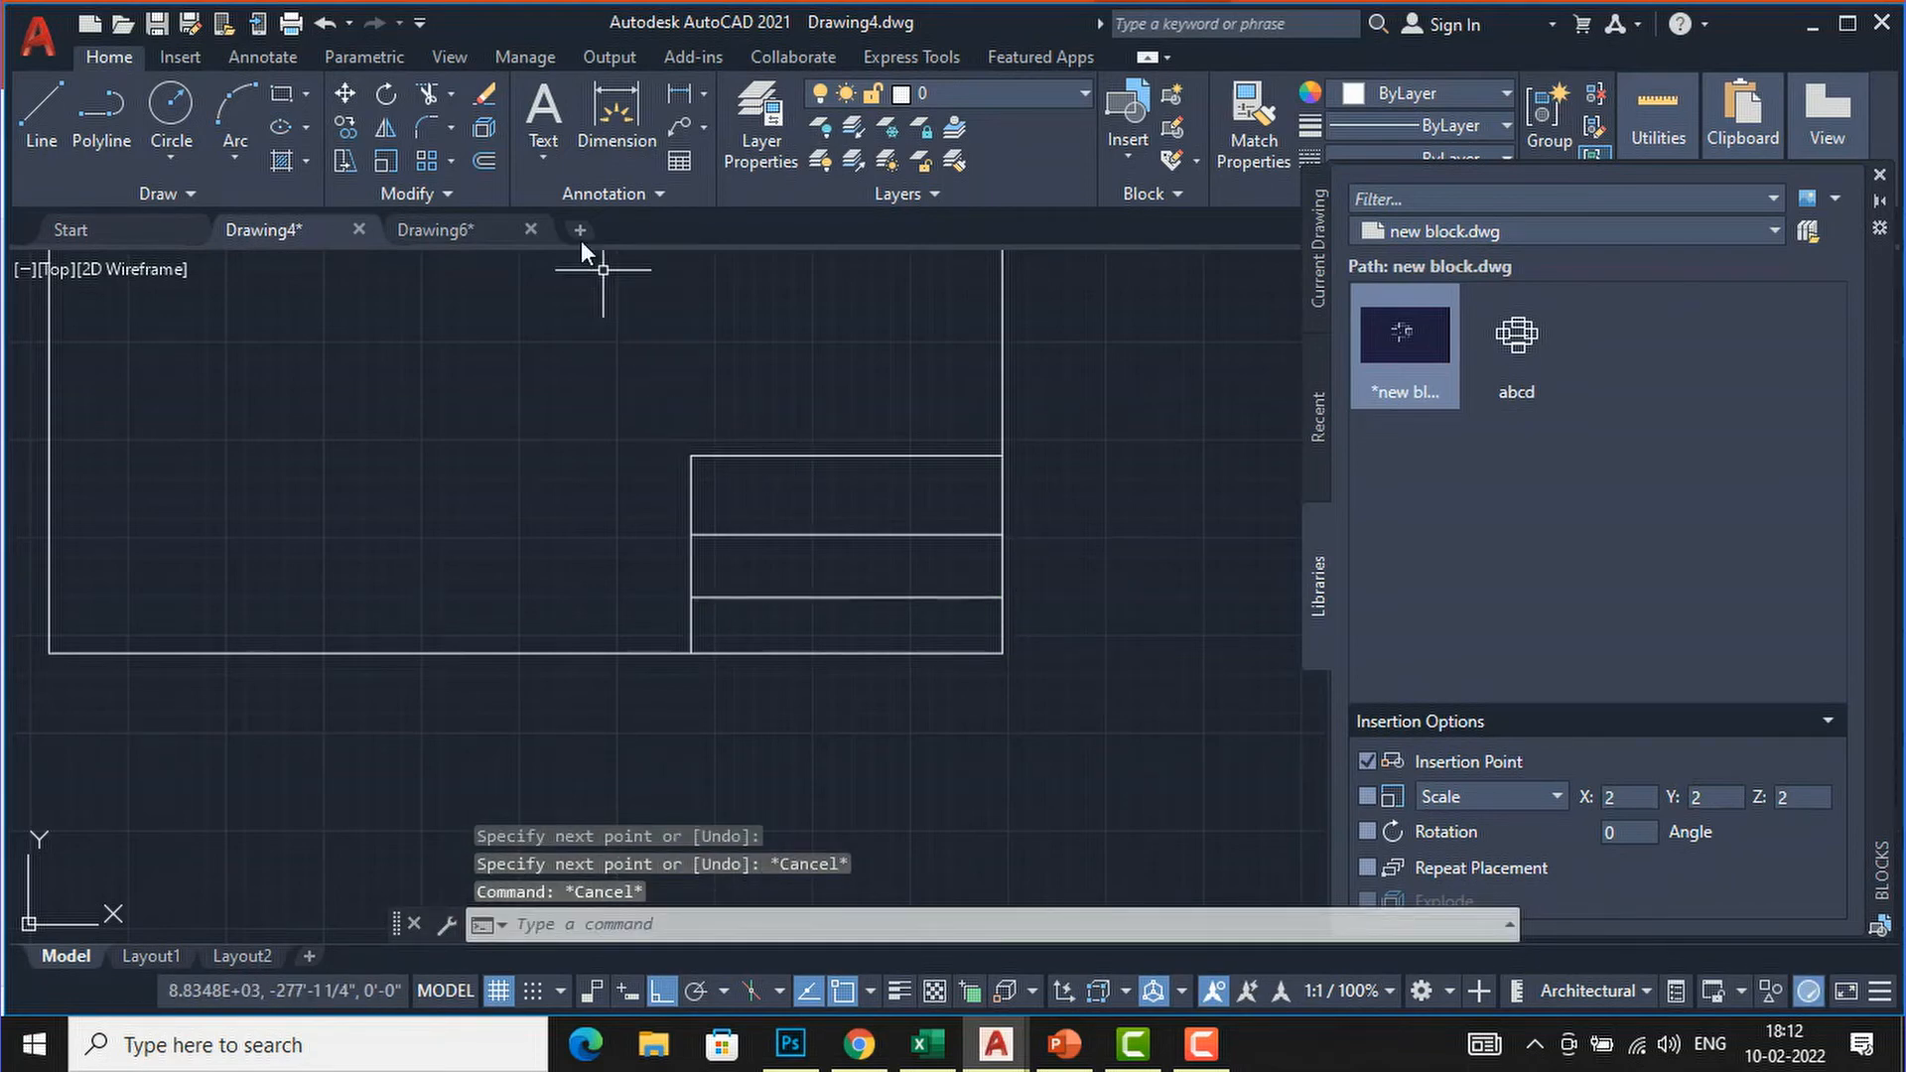
Add the multiline text "NAME-" inside the top row of the title box.
{"action": "left_click", "coordinate": [544, 109]}
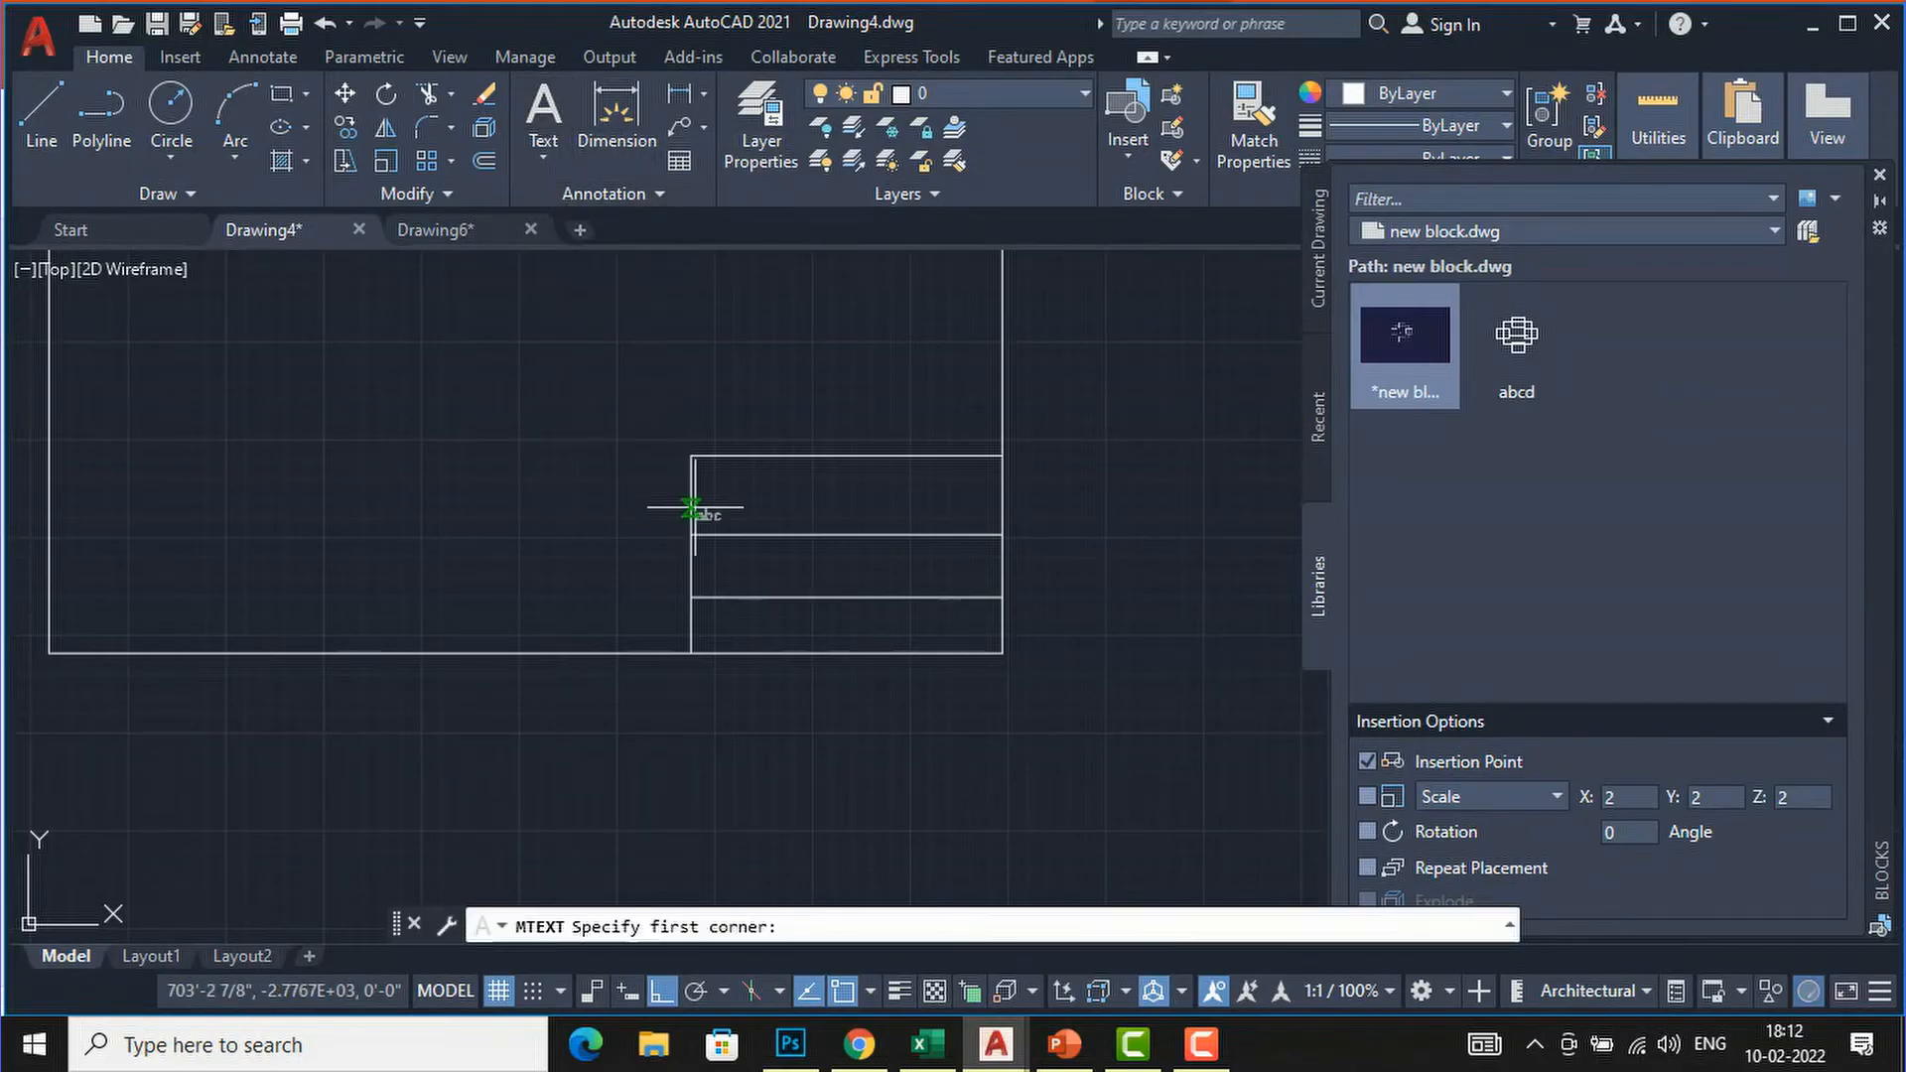
{"action": "left_click", "coordinate": [731, 493]}
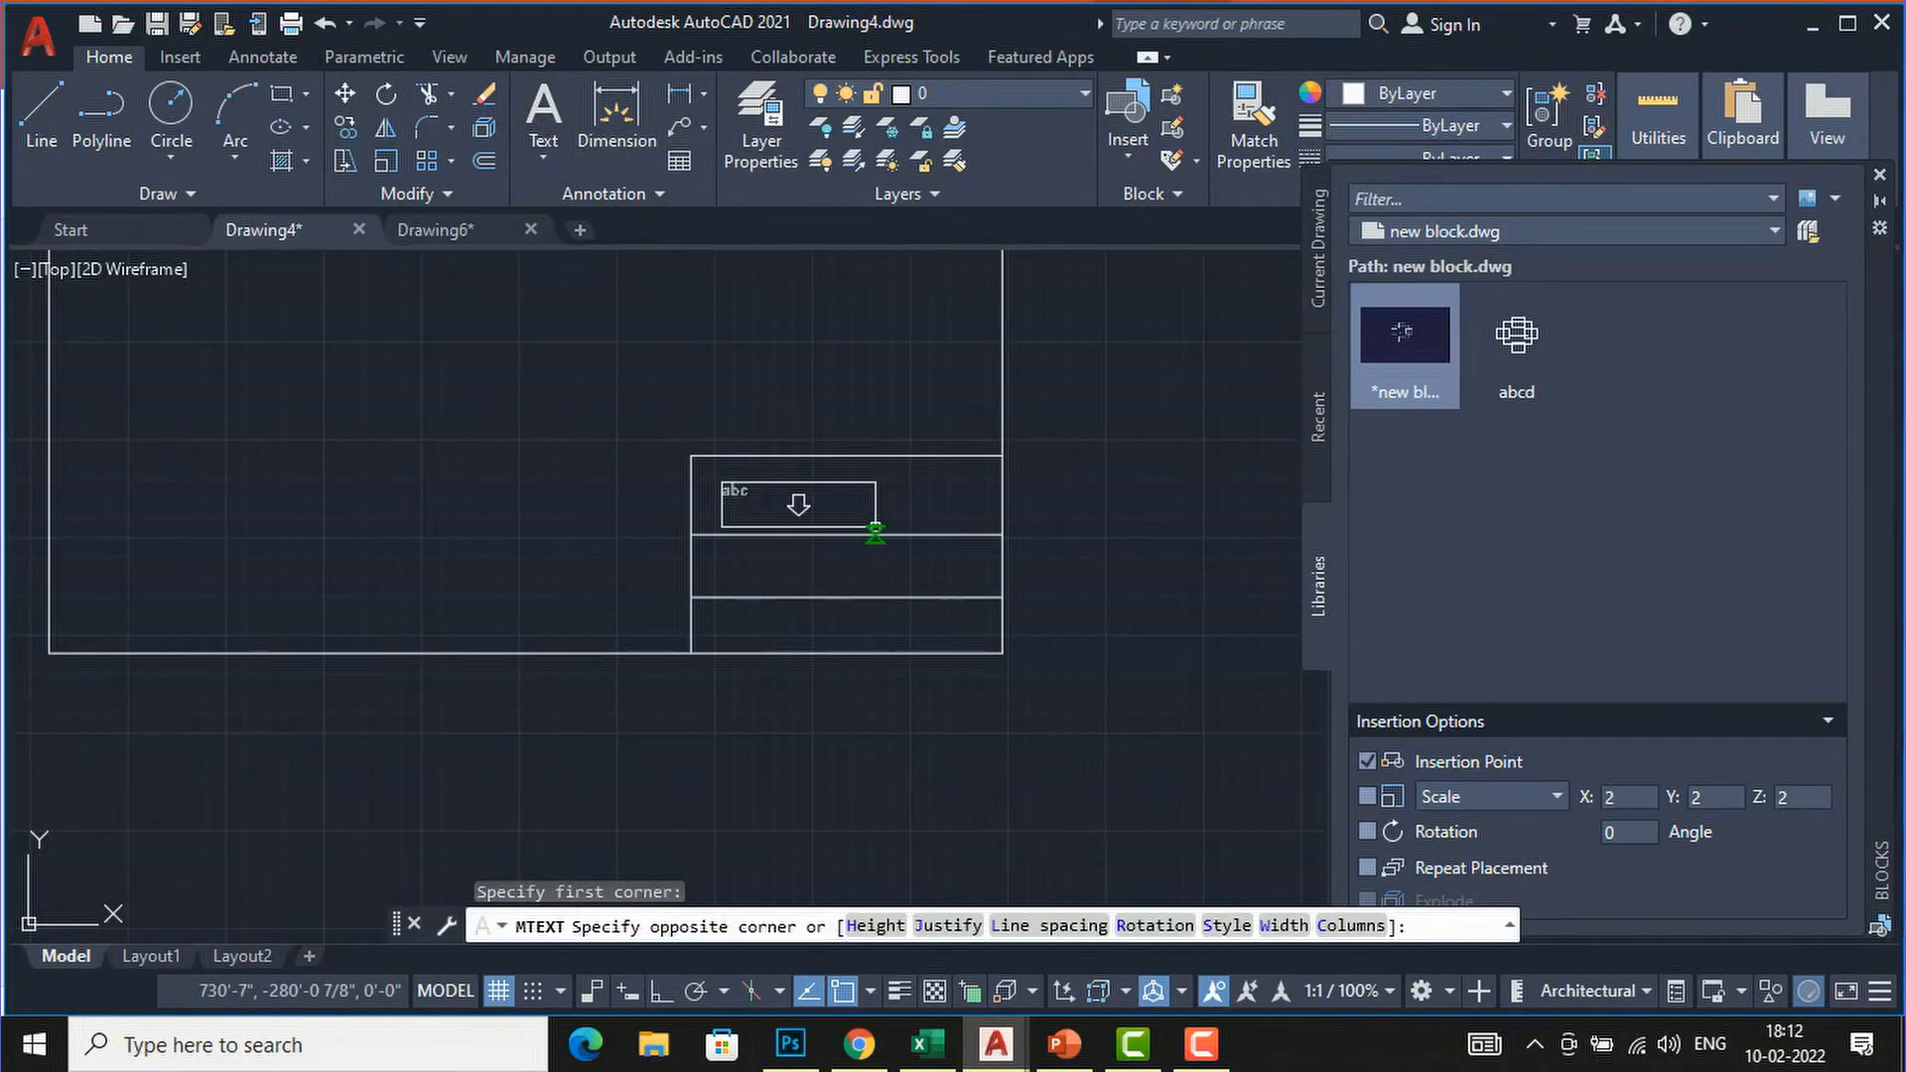
{"action": "left_click", "coordinate": [875, 532]}
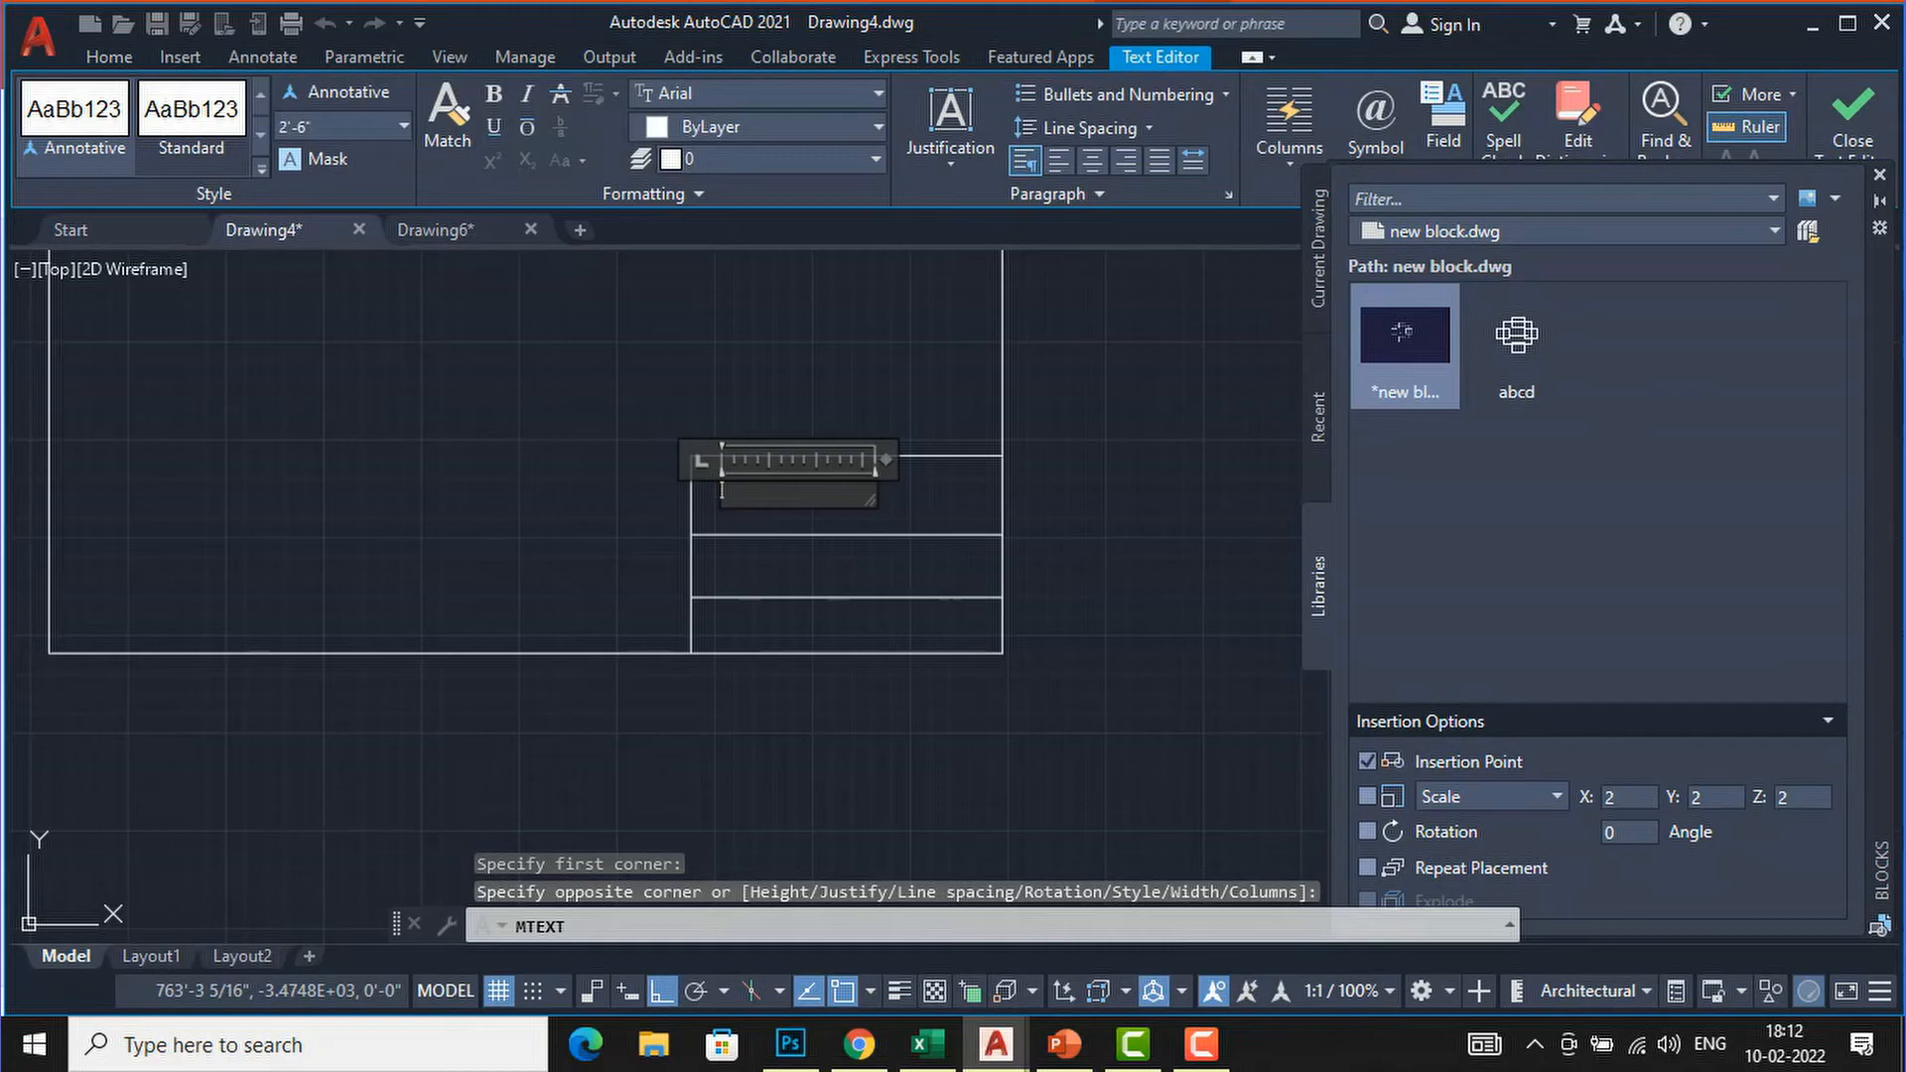
{"action": "type", "text": "NAME"}
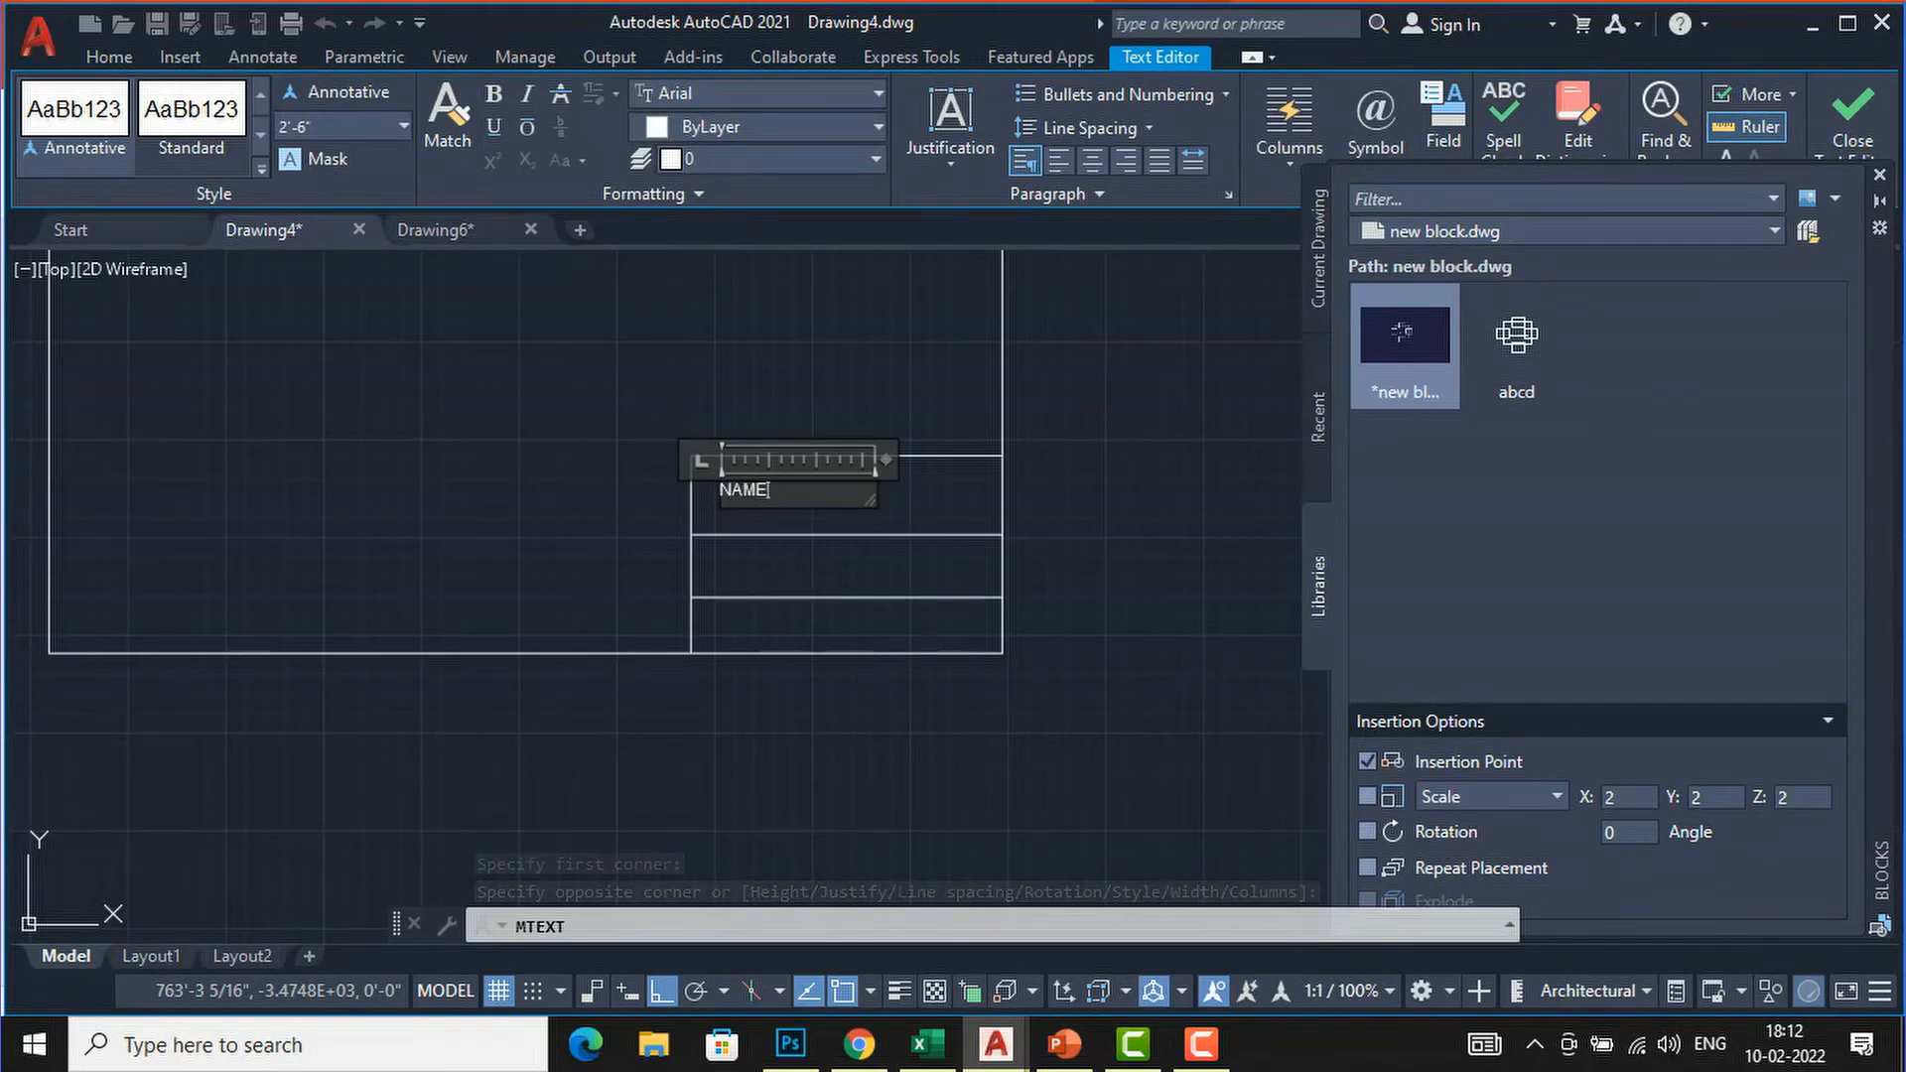
{"action": "left_click", "coordinate": [770, 586]}
{"action": "scroll", "coordinate": [789, 502], "scroll_direction": "up", "scroll_amount": 2}
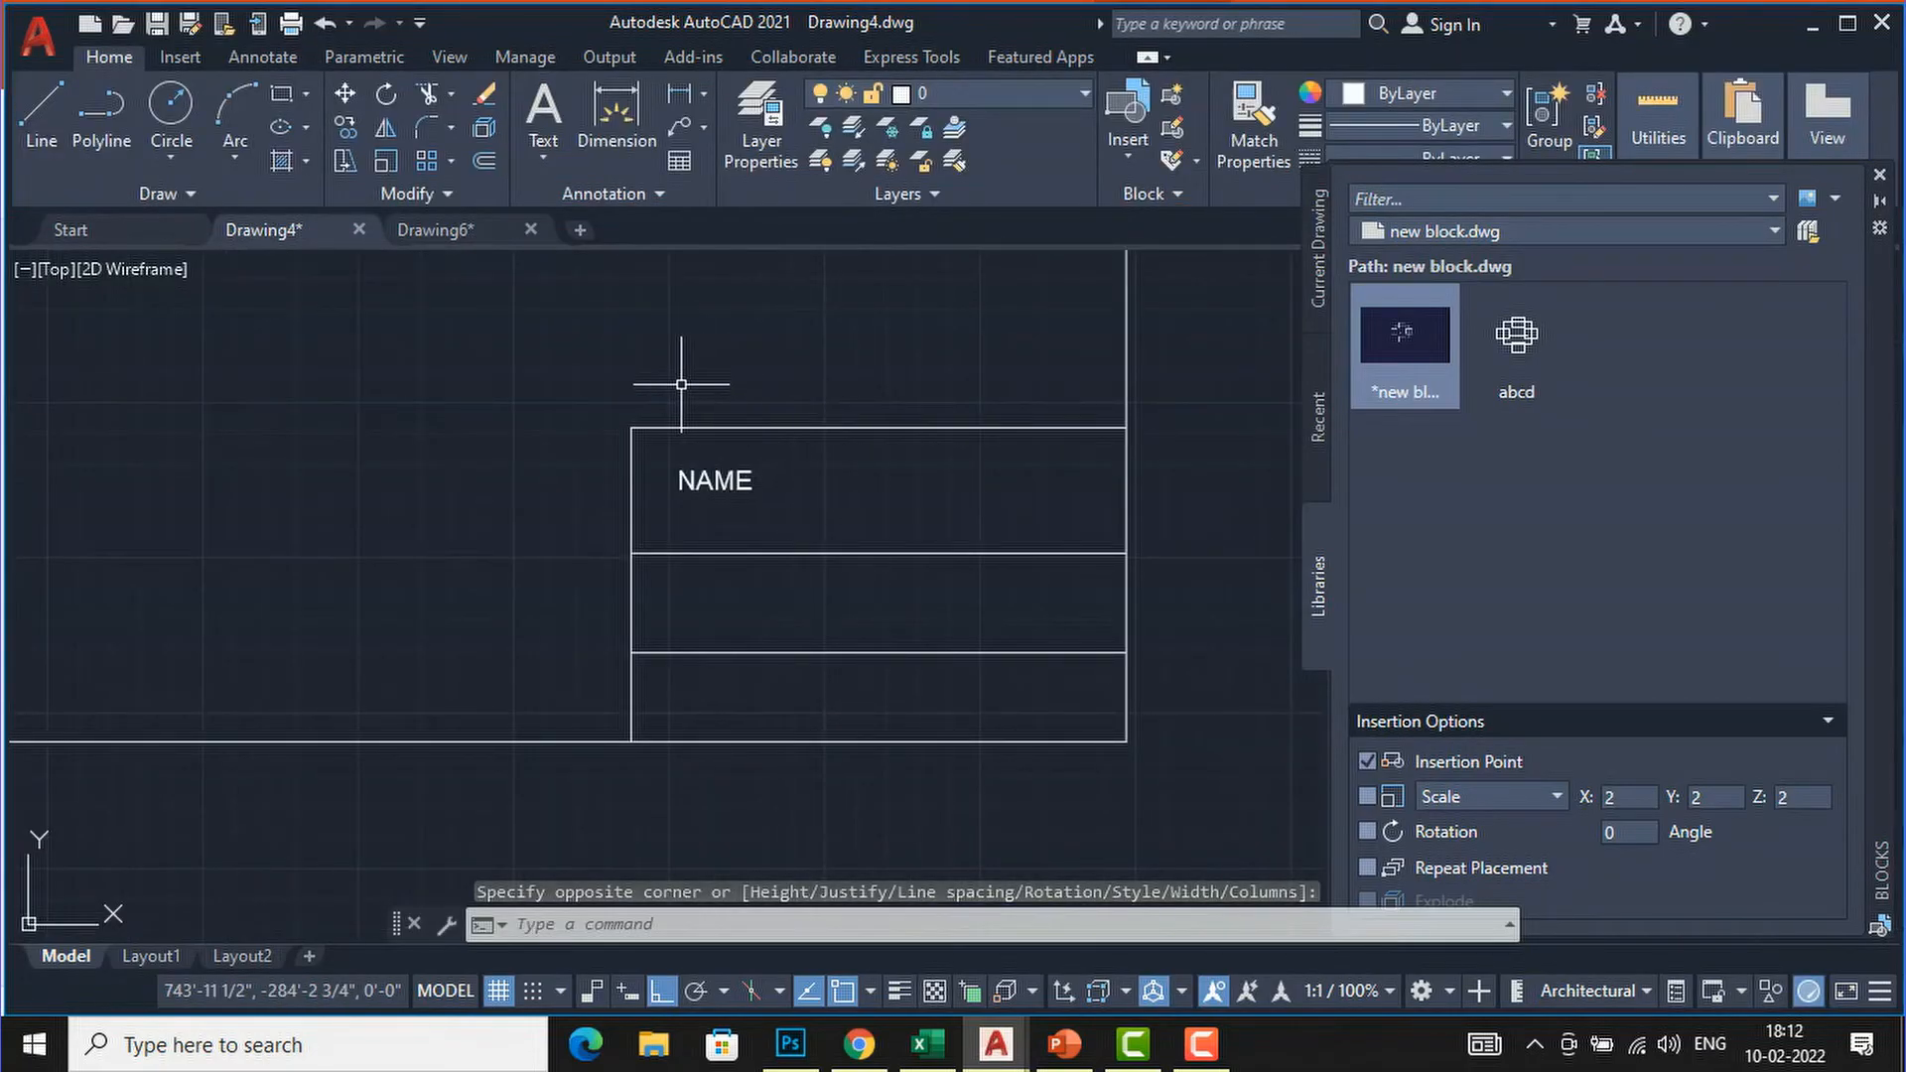
{"action": "scroll", "coordinate": [681, 377], "scroll_direction": "down", "scroll_amount": 2}
{"action": "left_click", "coordinate": [703, 443]}
{"action": "double_click", "coordinate": [705, 444]}
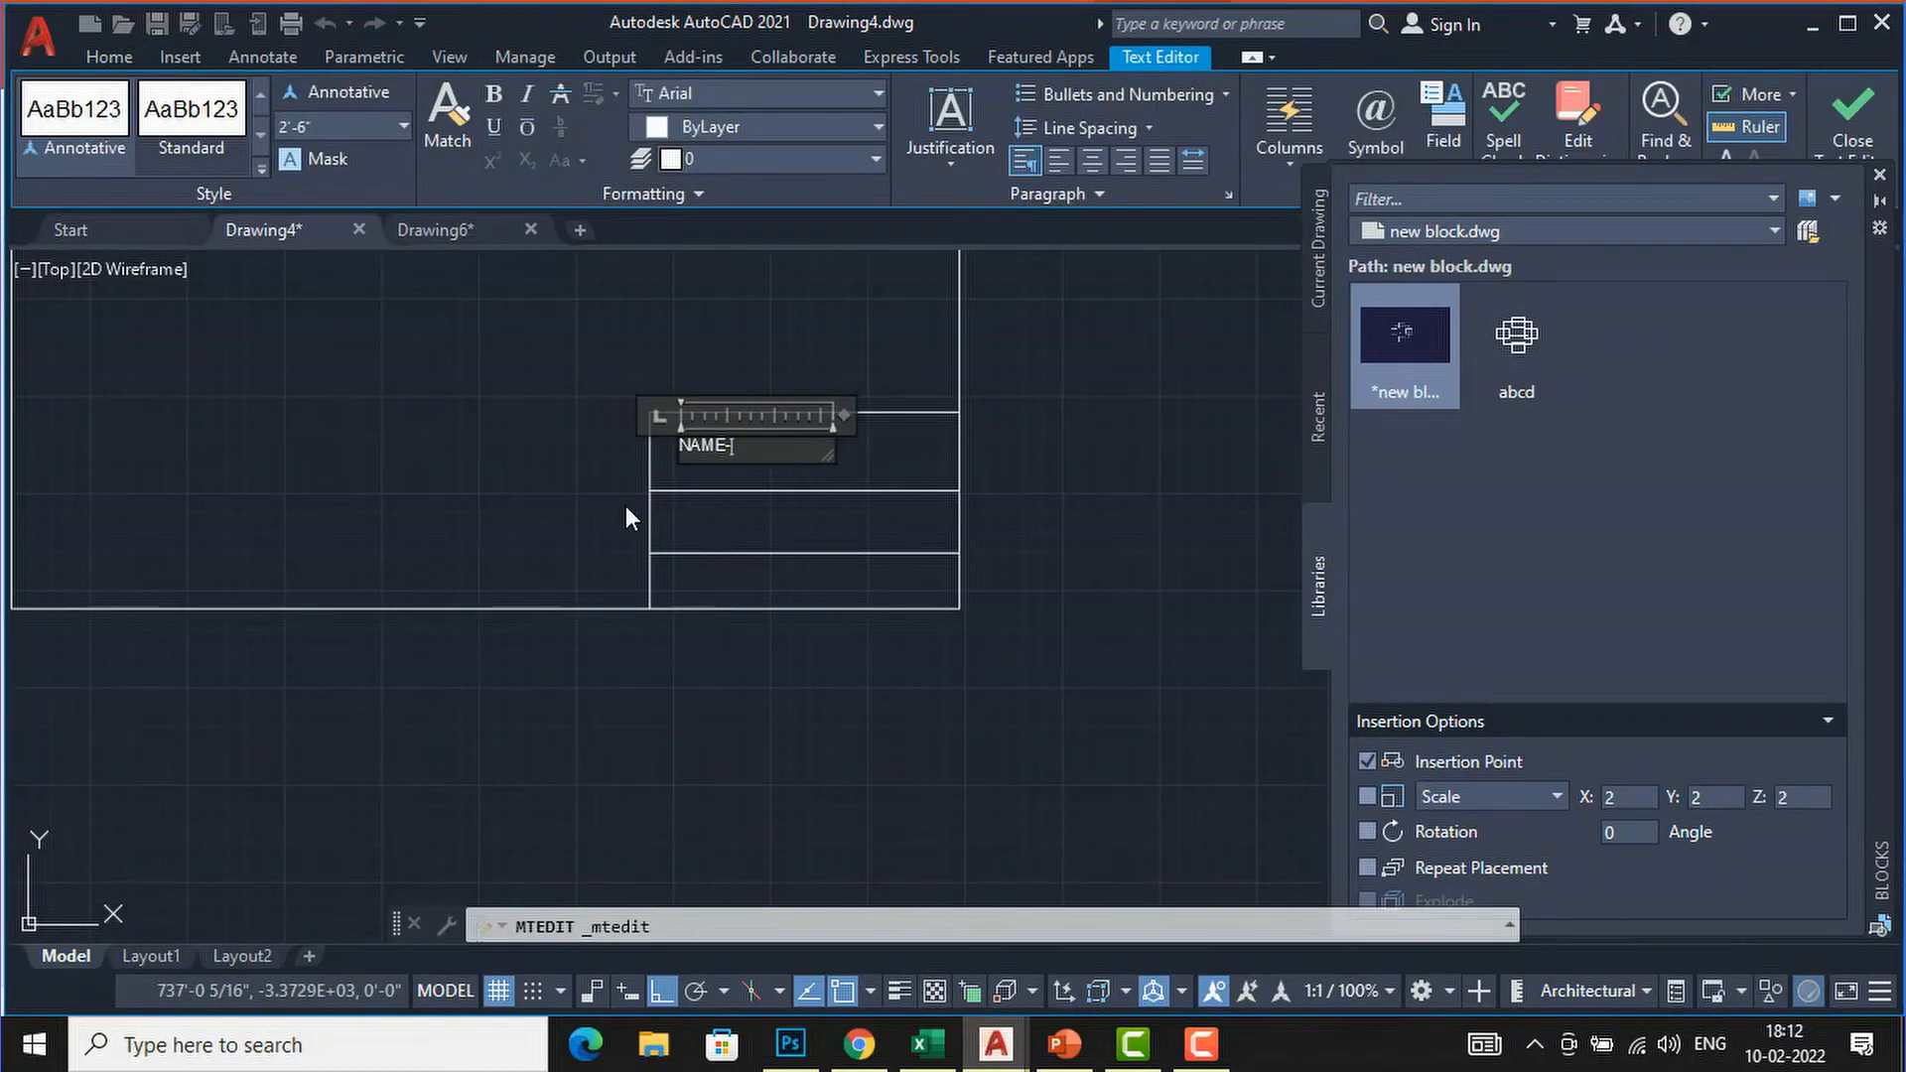
{"action": "left_click", "coordinate": [546, 541]}
Copy the NAME- text straight down into the middle and bottom rows of the title box.
{"action": "left_click", "coordinate": [709, 443]}
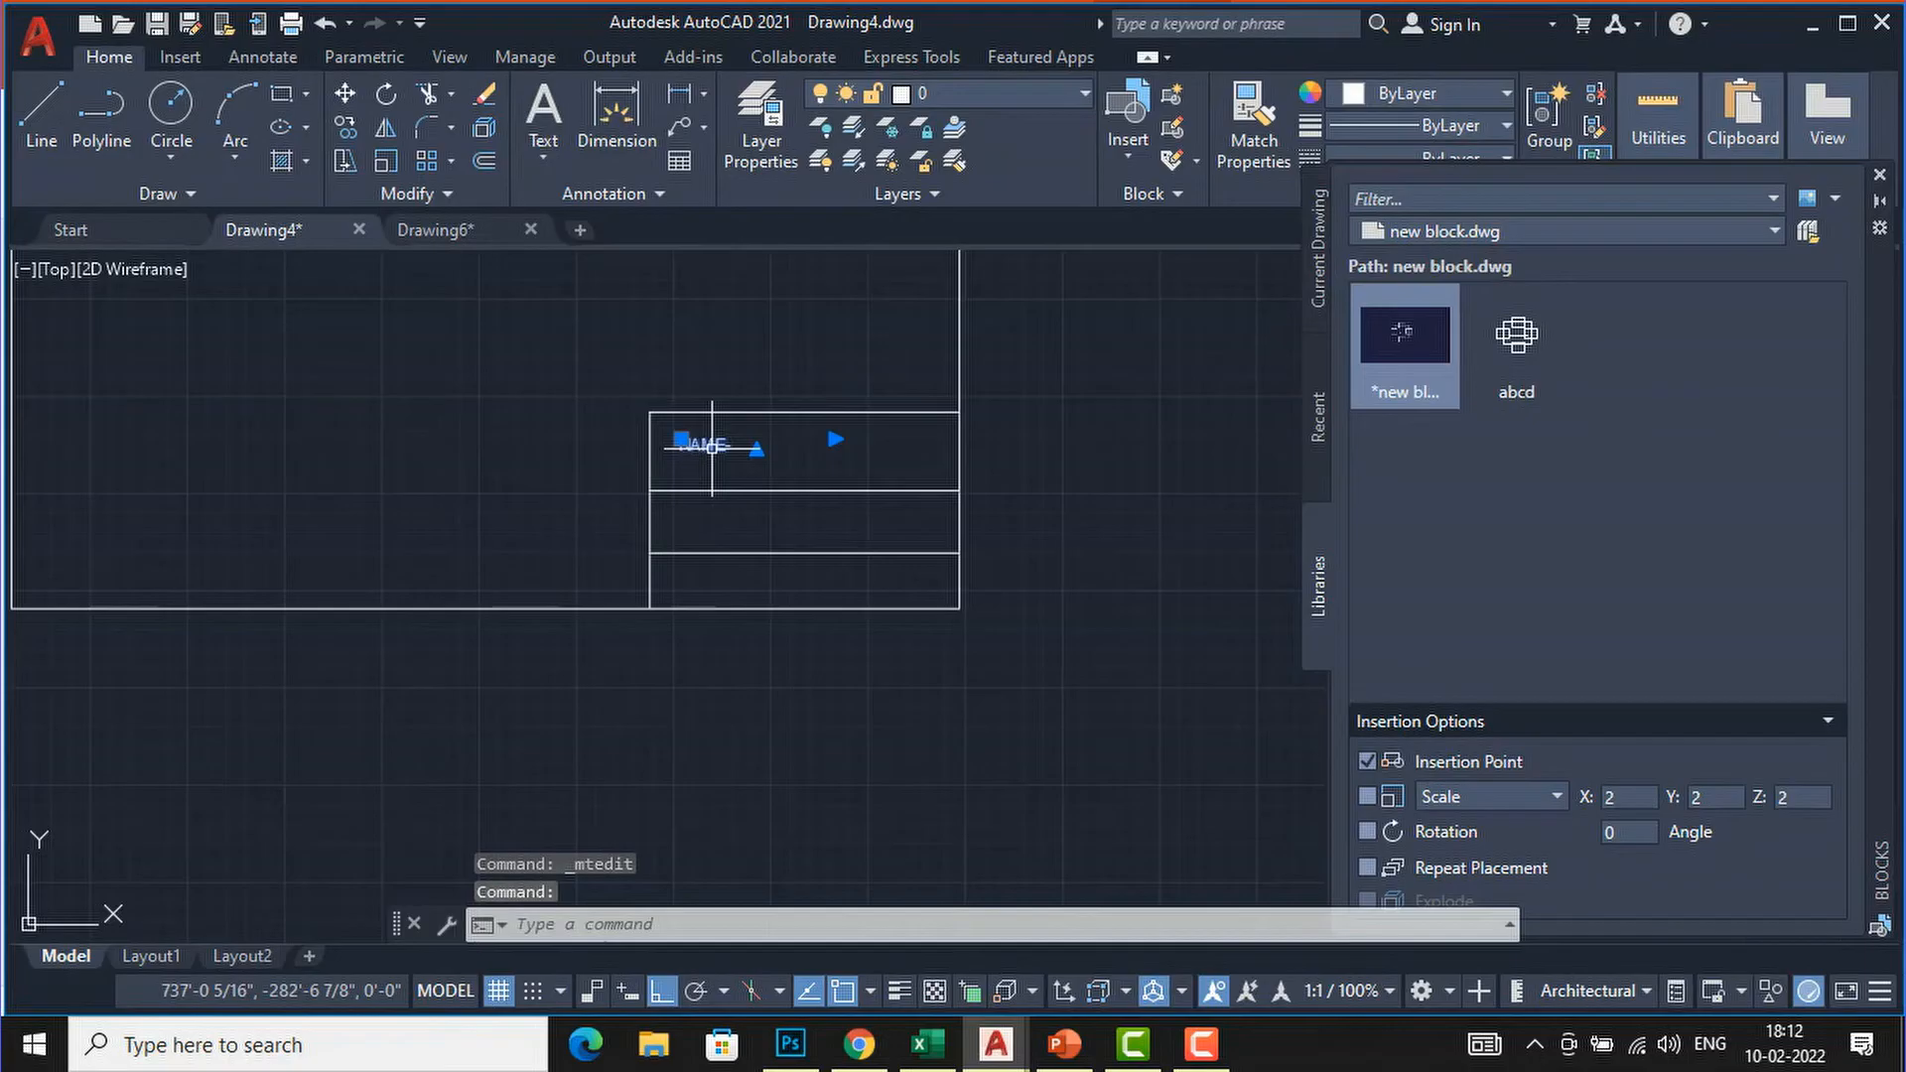
{"action": "type", "text": "co"}
{"action": "key", "text": "Return"}
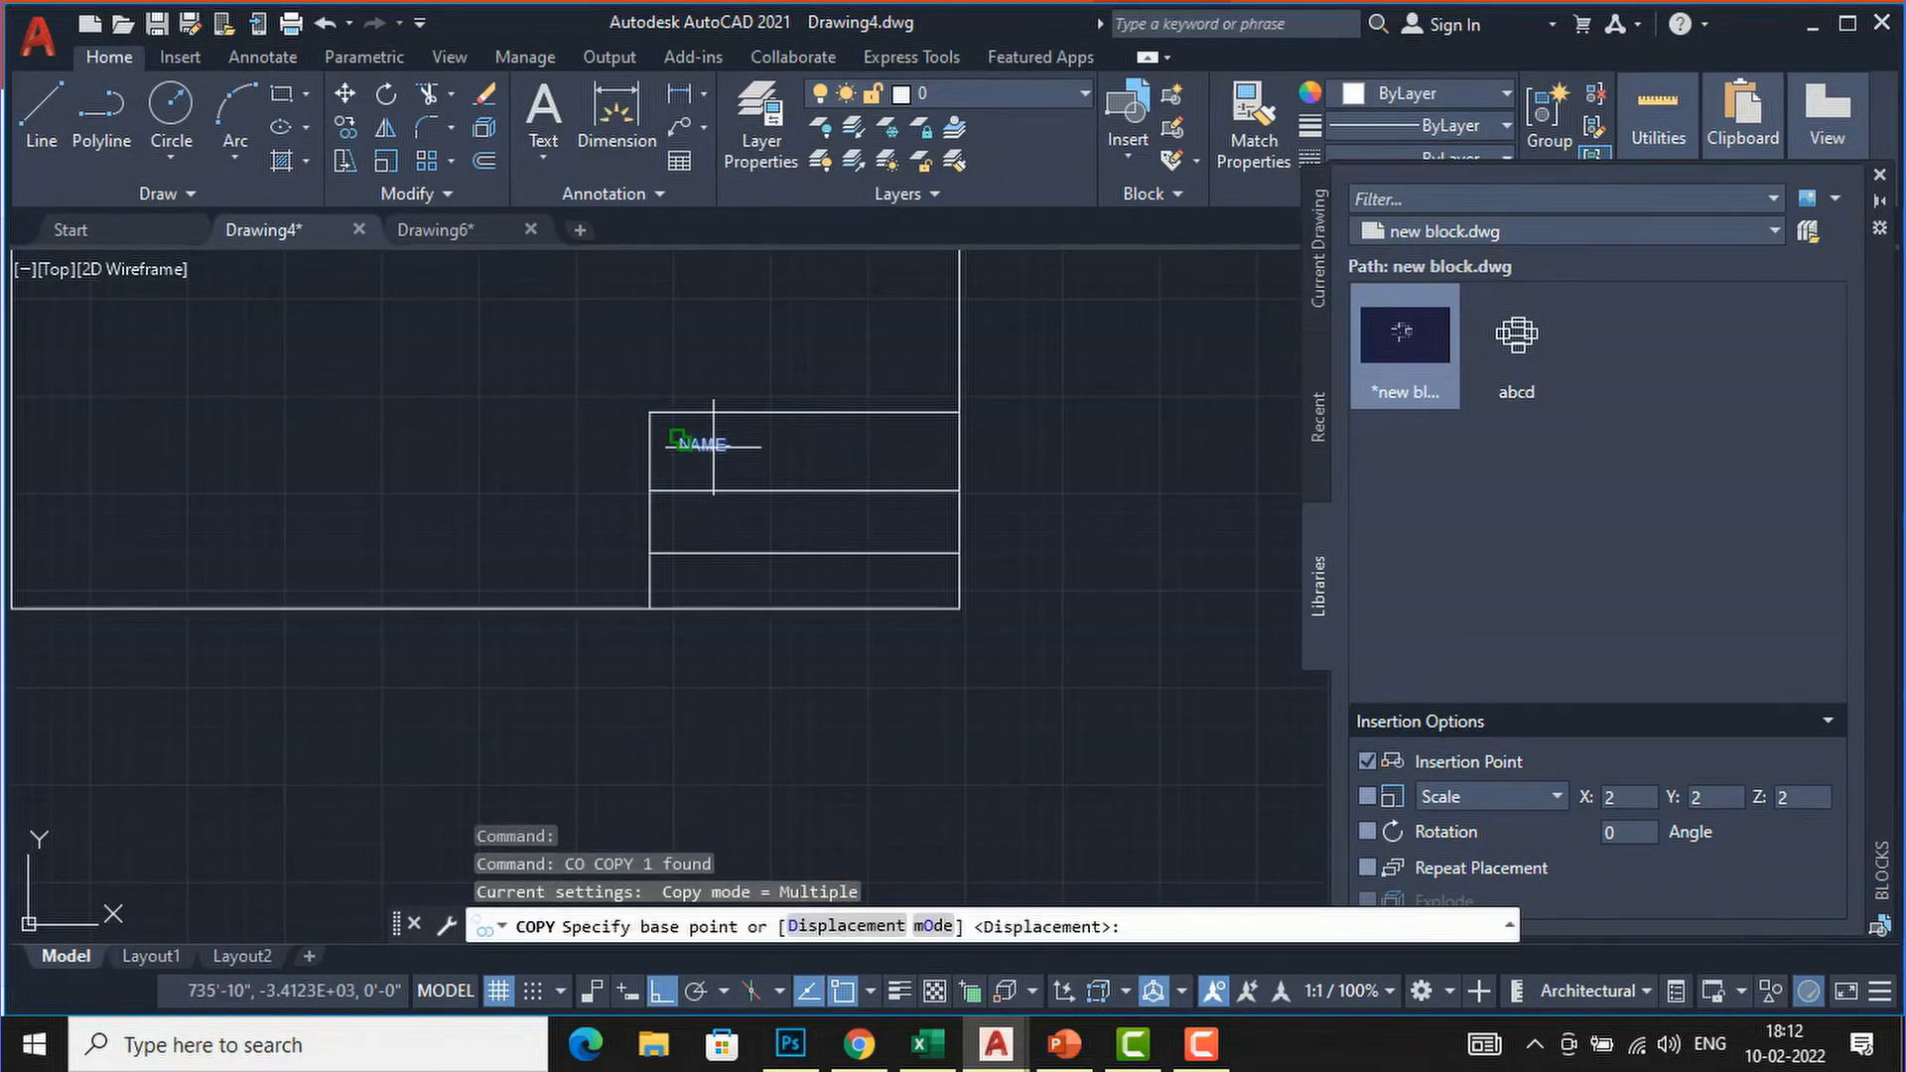
{"action": "left_click", "coordinate": [706, 447]}
{"action": "left_click", "coordinate": [711, 515]}
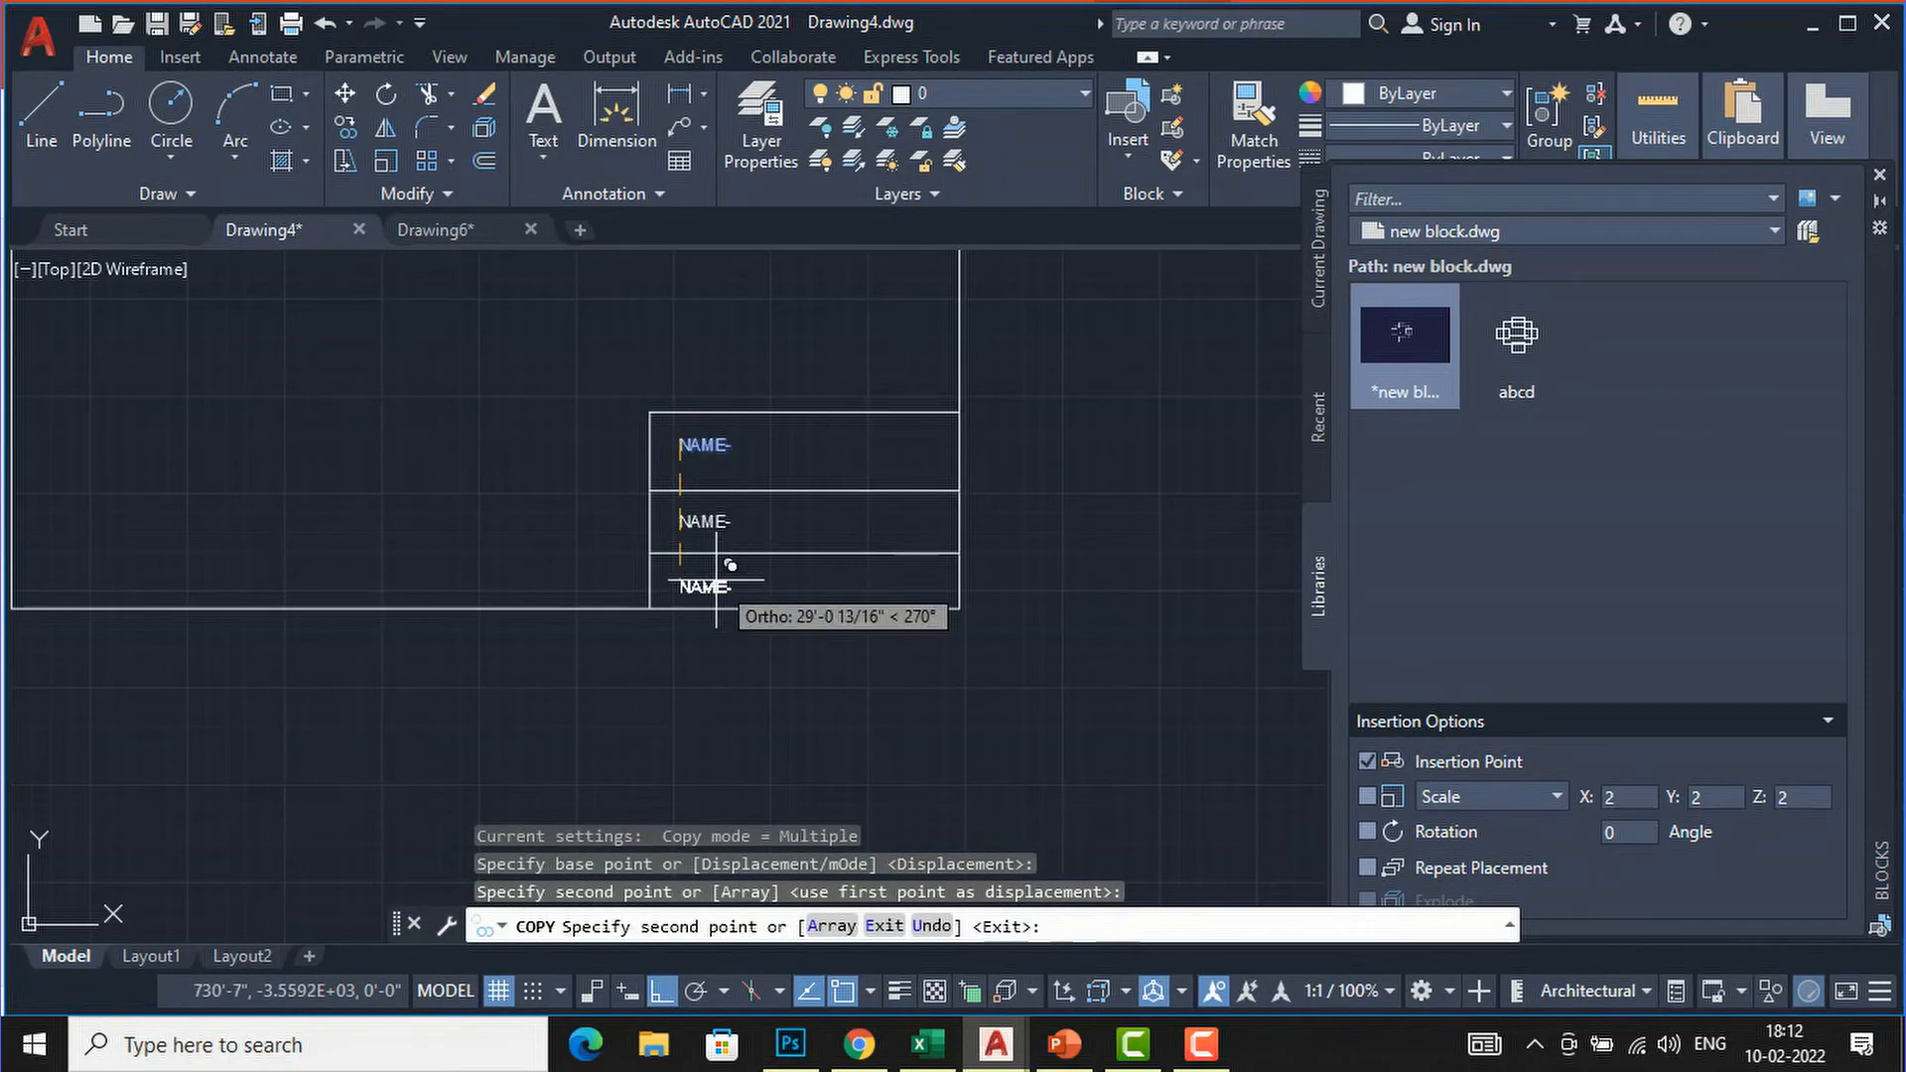
{"action": "left_click", "coordinate": [730, 571]}
{"action": "key", "text": "Escape"}
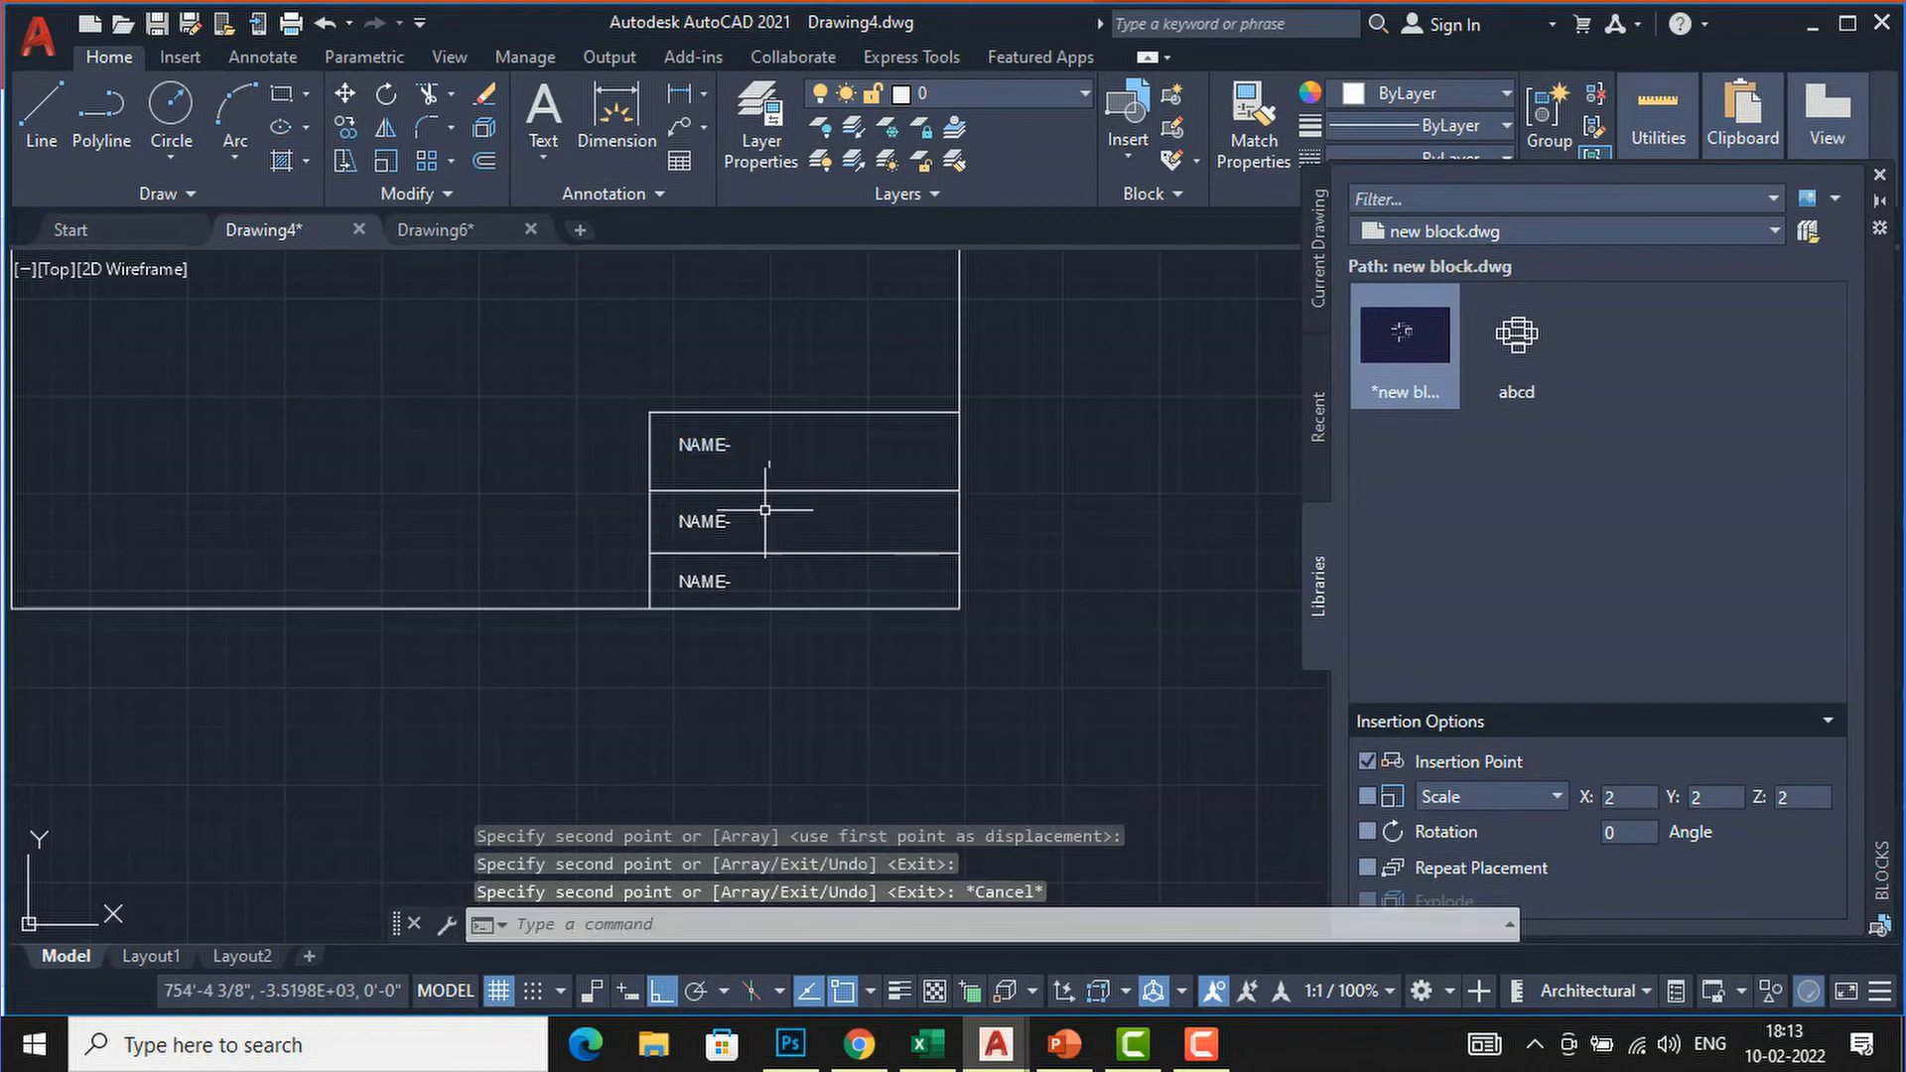
Change the middle row's text to "PROJECT-" and the bottom row's text to "DATE-".
{"action": "scroll", "coordinate": [715, 522], "scroll_direction": "up", "scroll_amount": 2}
{"action": "double_click", "coordinate": [715, 521]}
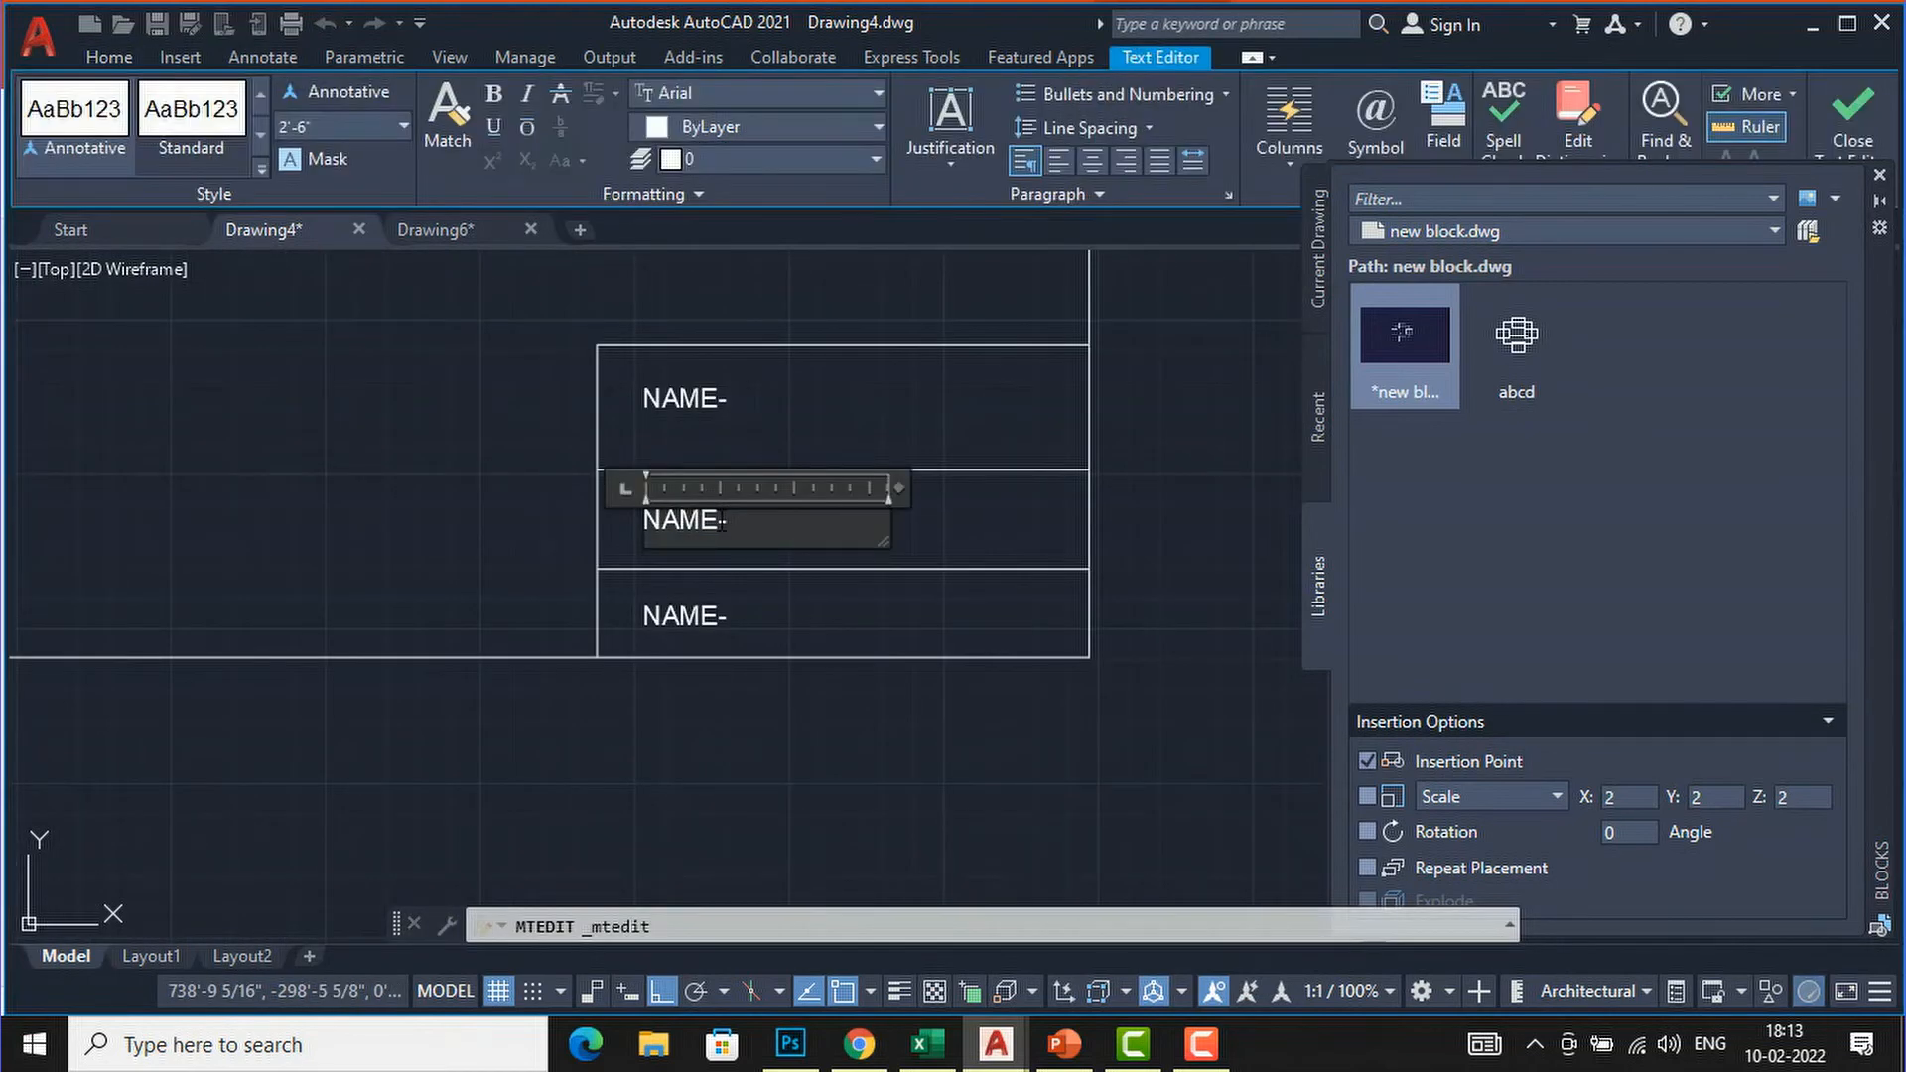
{"action": "type", "text": "PROJECT-"}
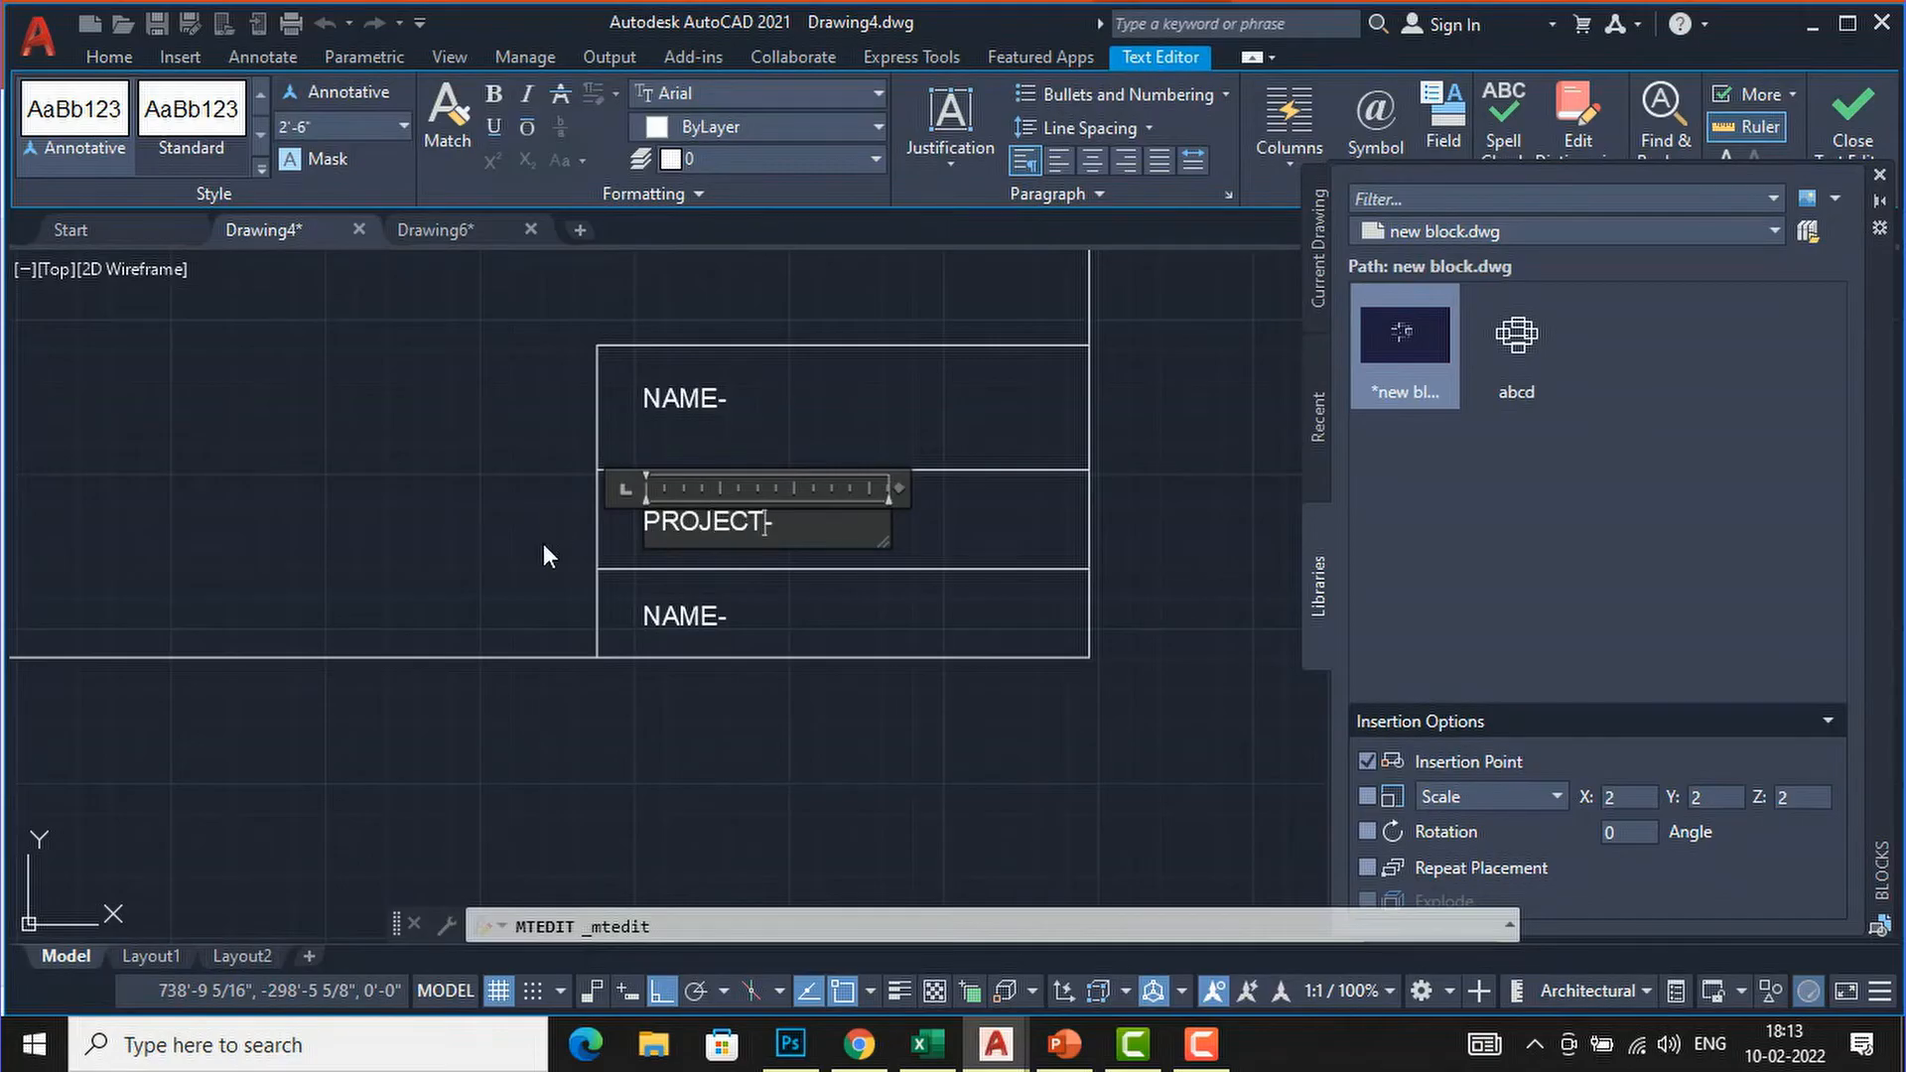
{"action": "left_click", "coordinate": [554, 531]}
{"action": "double_click", "coordinate": [685, 618]}
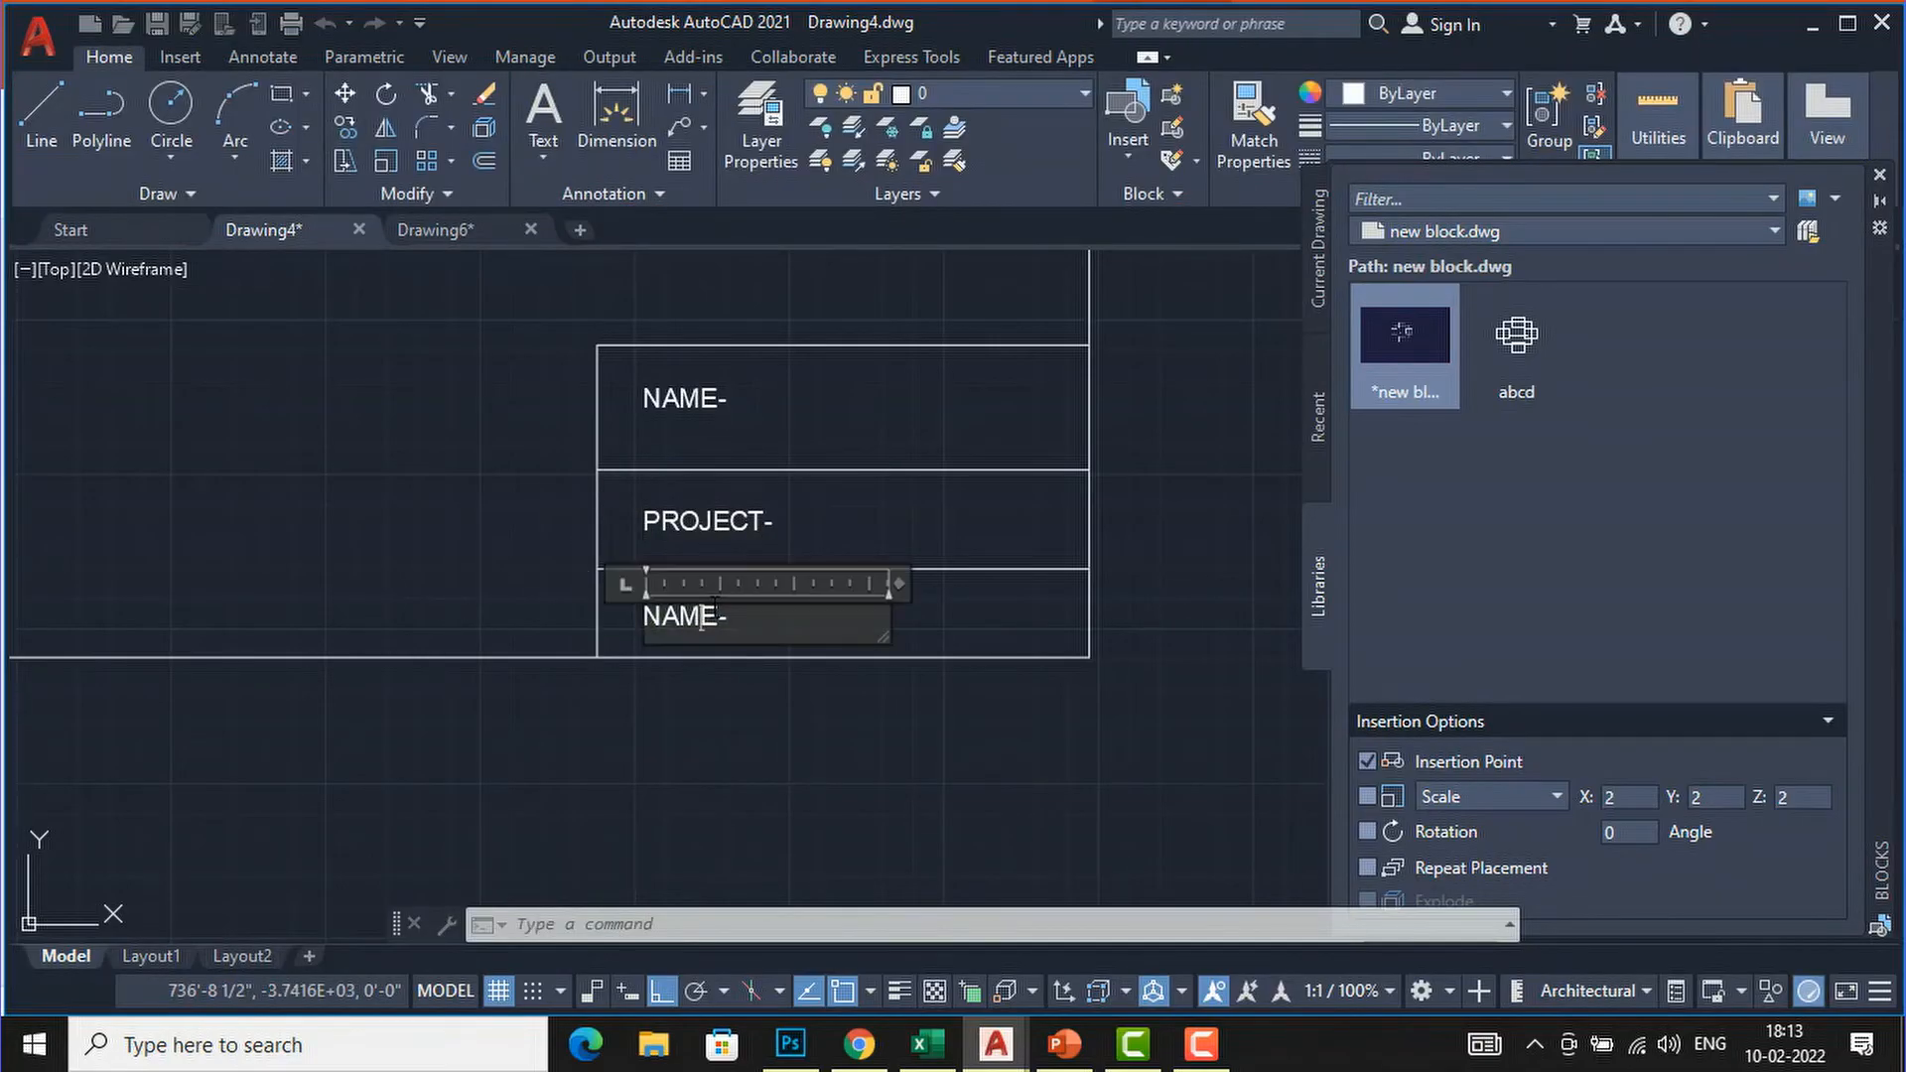
{"action": "left_click_drag", "start_coordinate": [716, 617], "coordinate": [608, 620]}
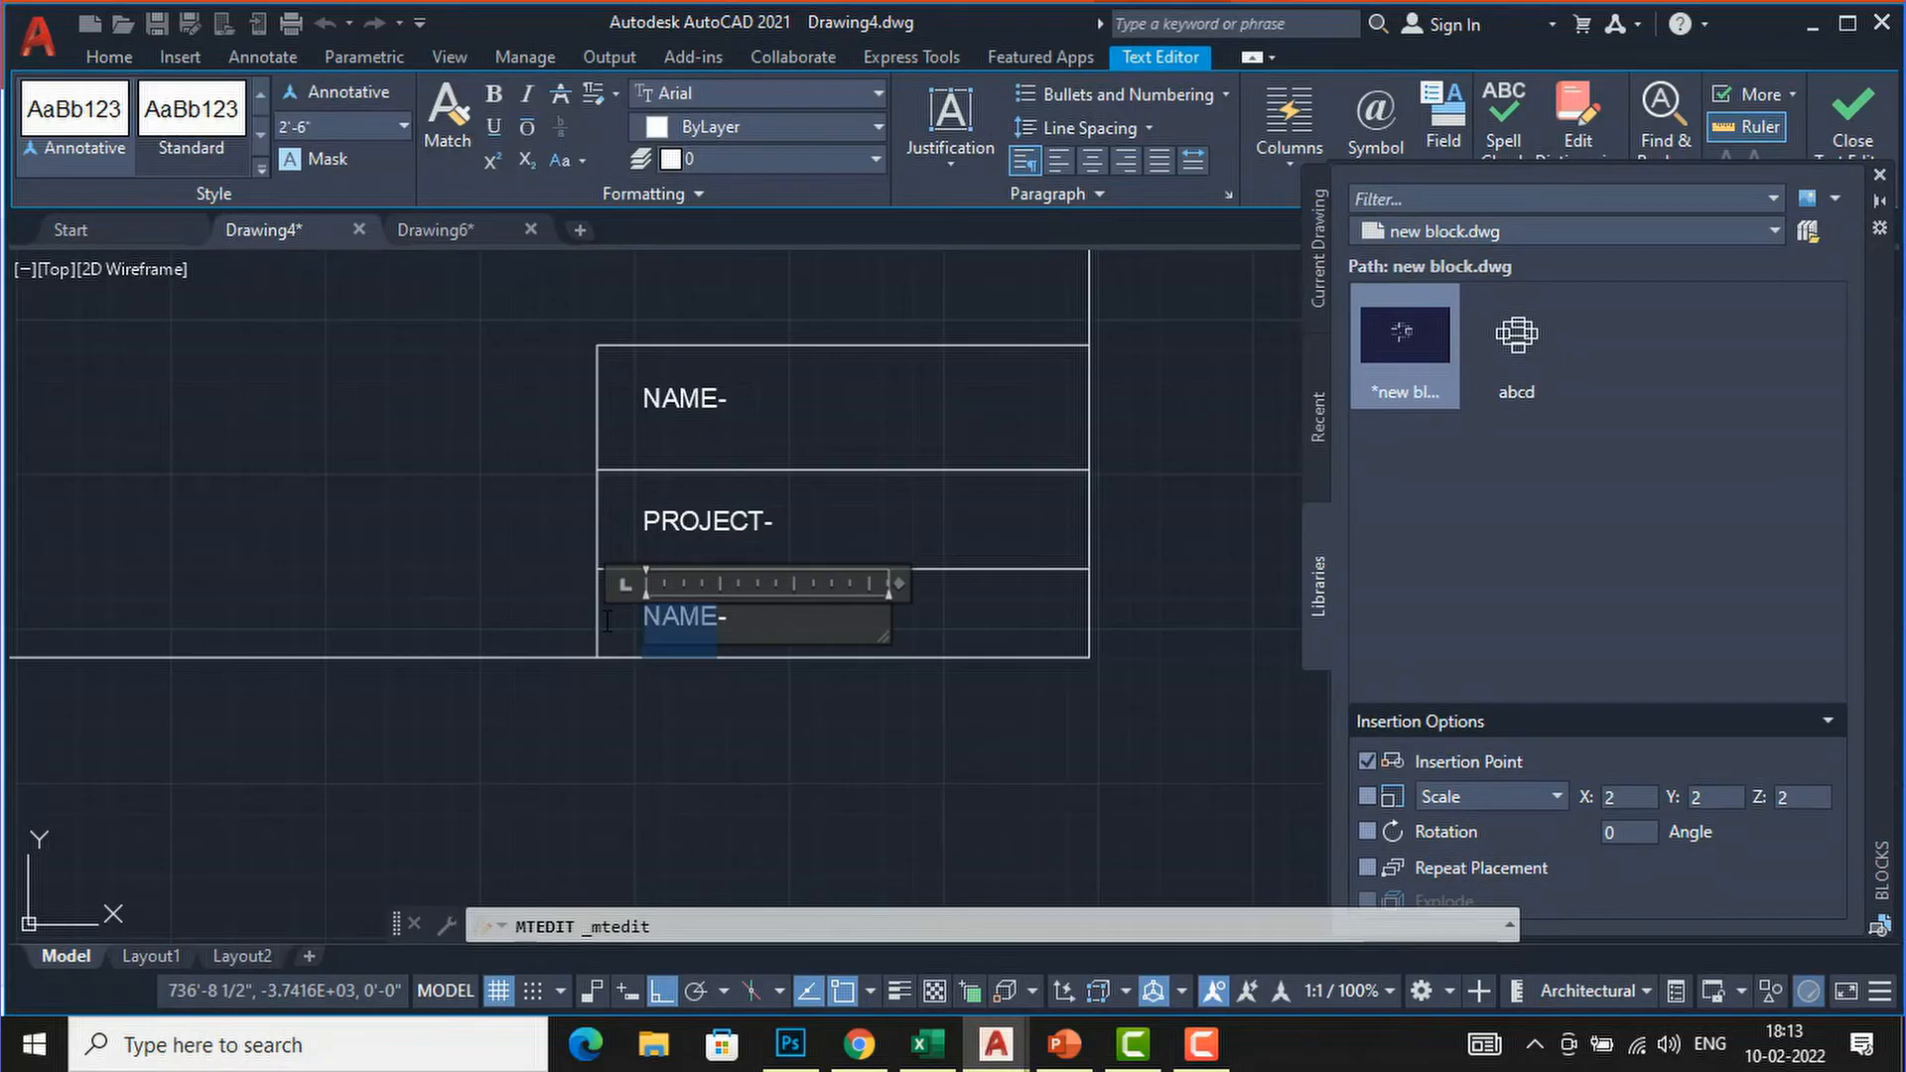
{"action": "type", "text": "DAT"}
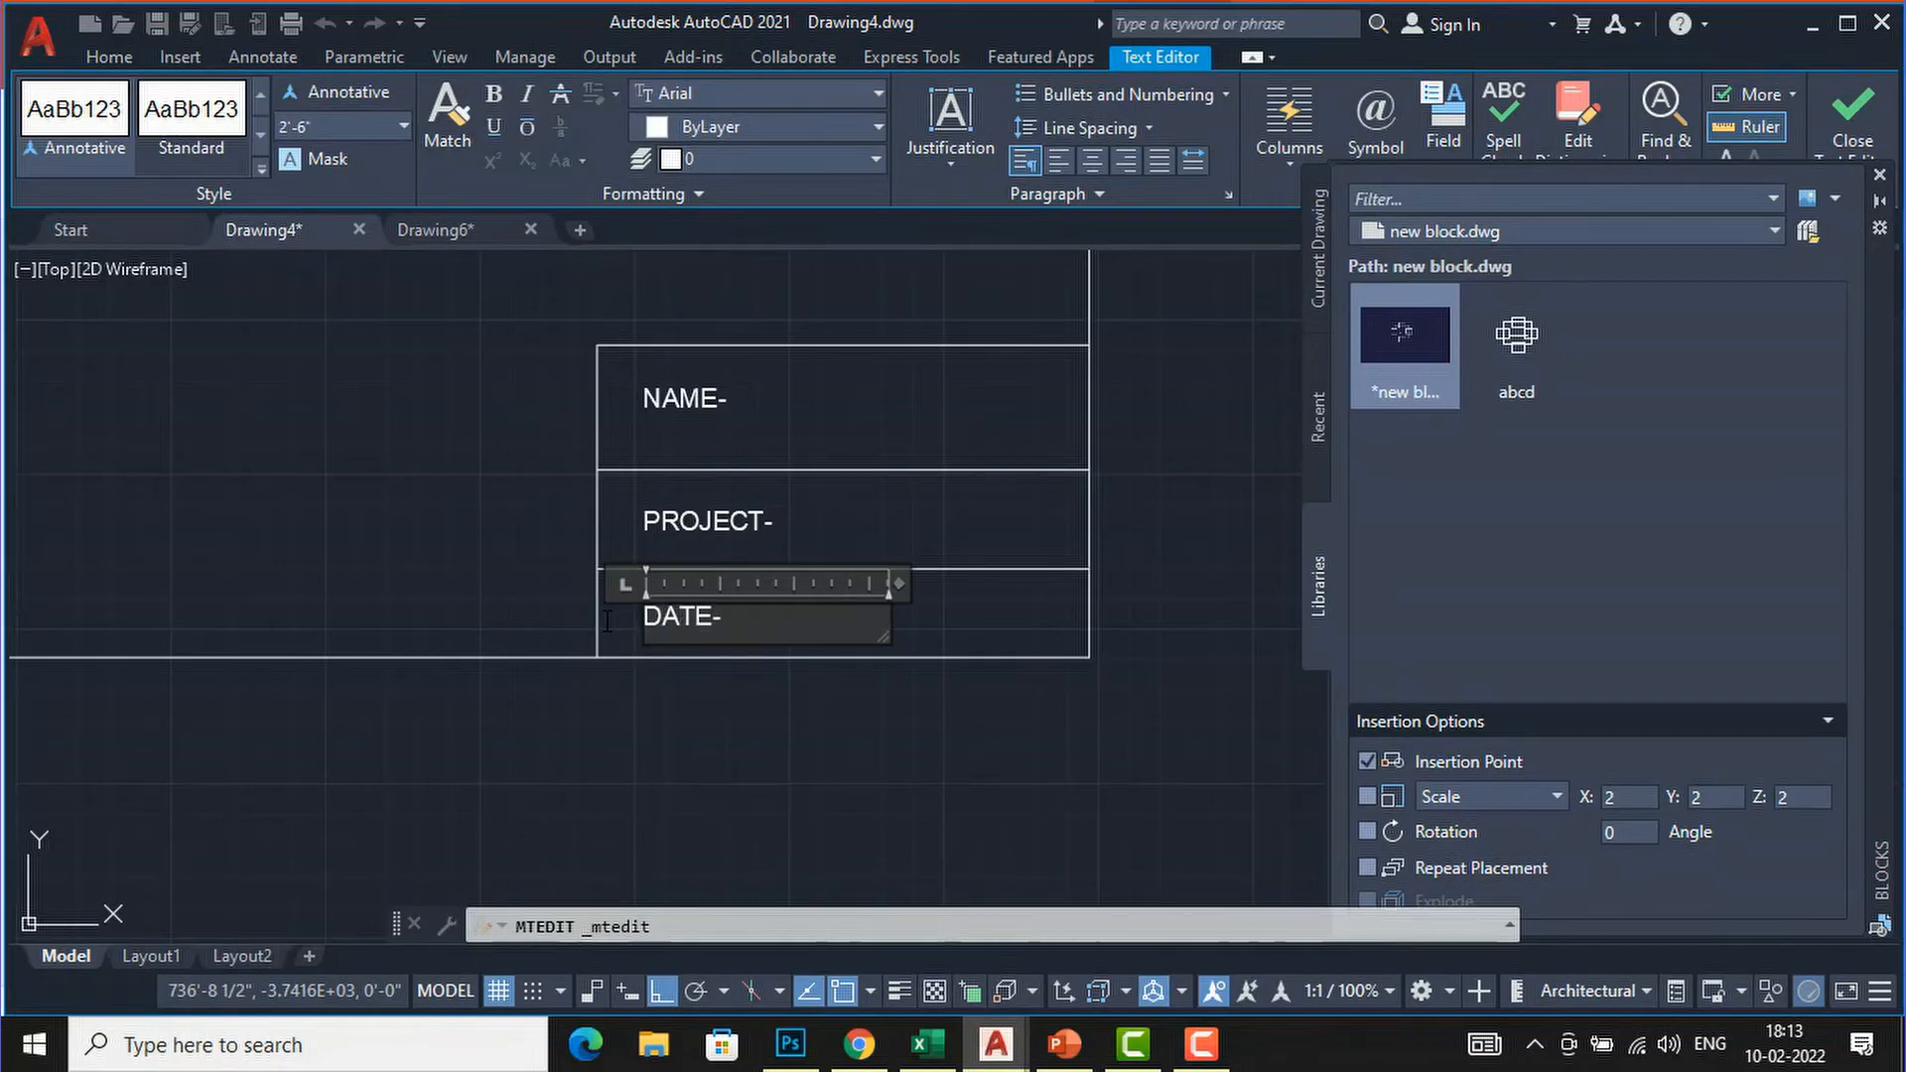
{"action": "left_click", "coordinate": [366, 584]}
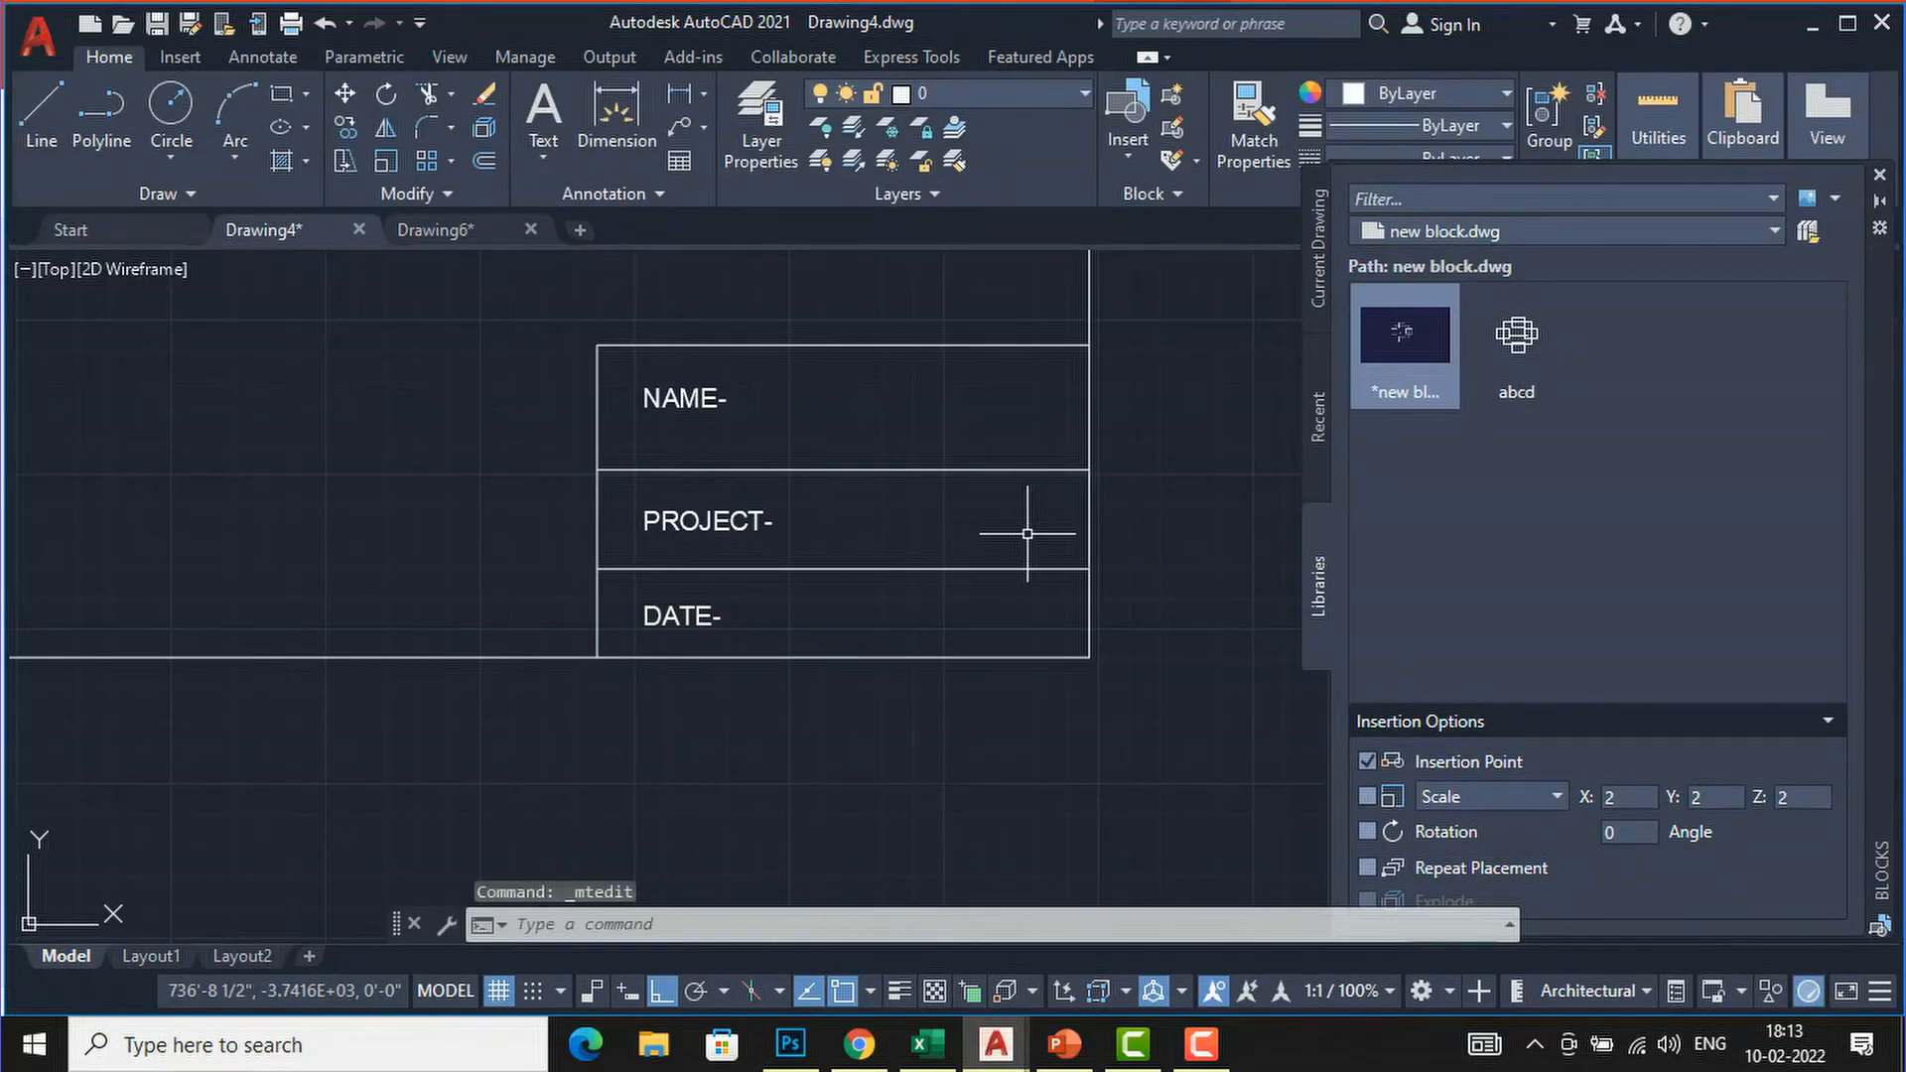
Draw a vertical line through the PROJECT and DATE rows to split each into two cells.
{"action": "type", "text": "l"}
{"action": "key", "text": "Return"}
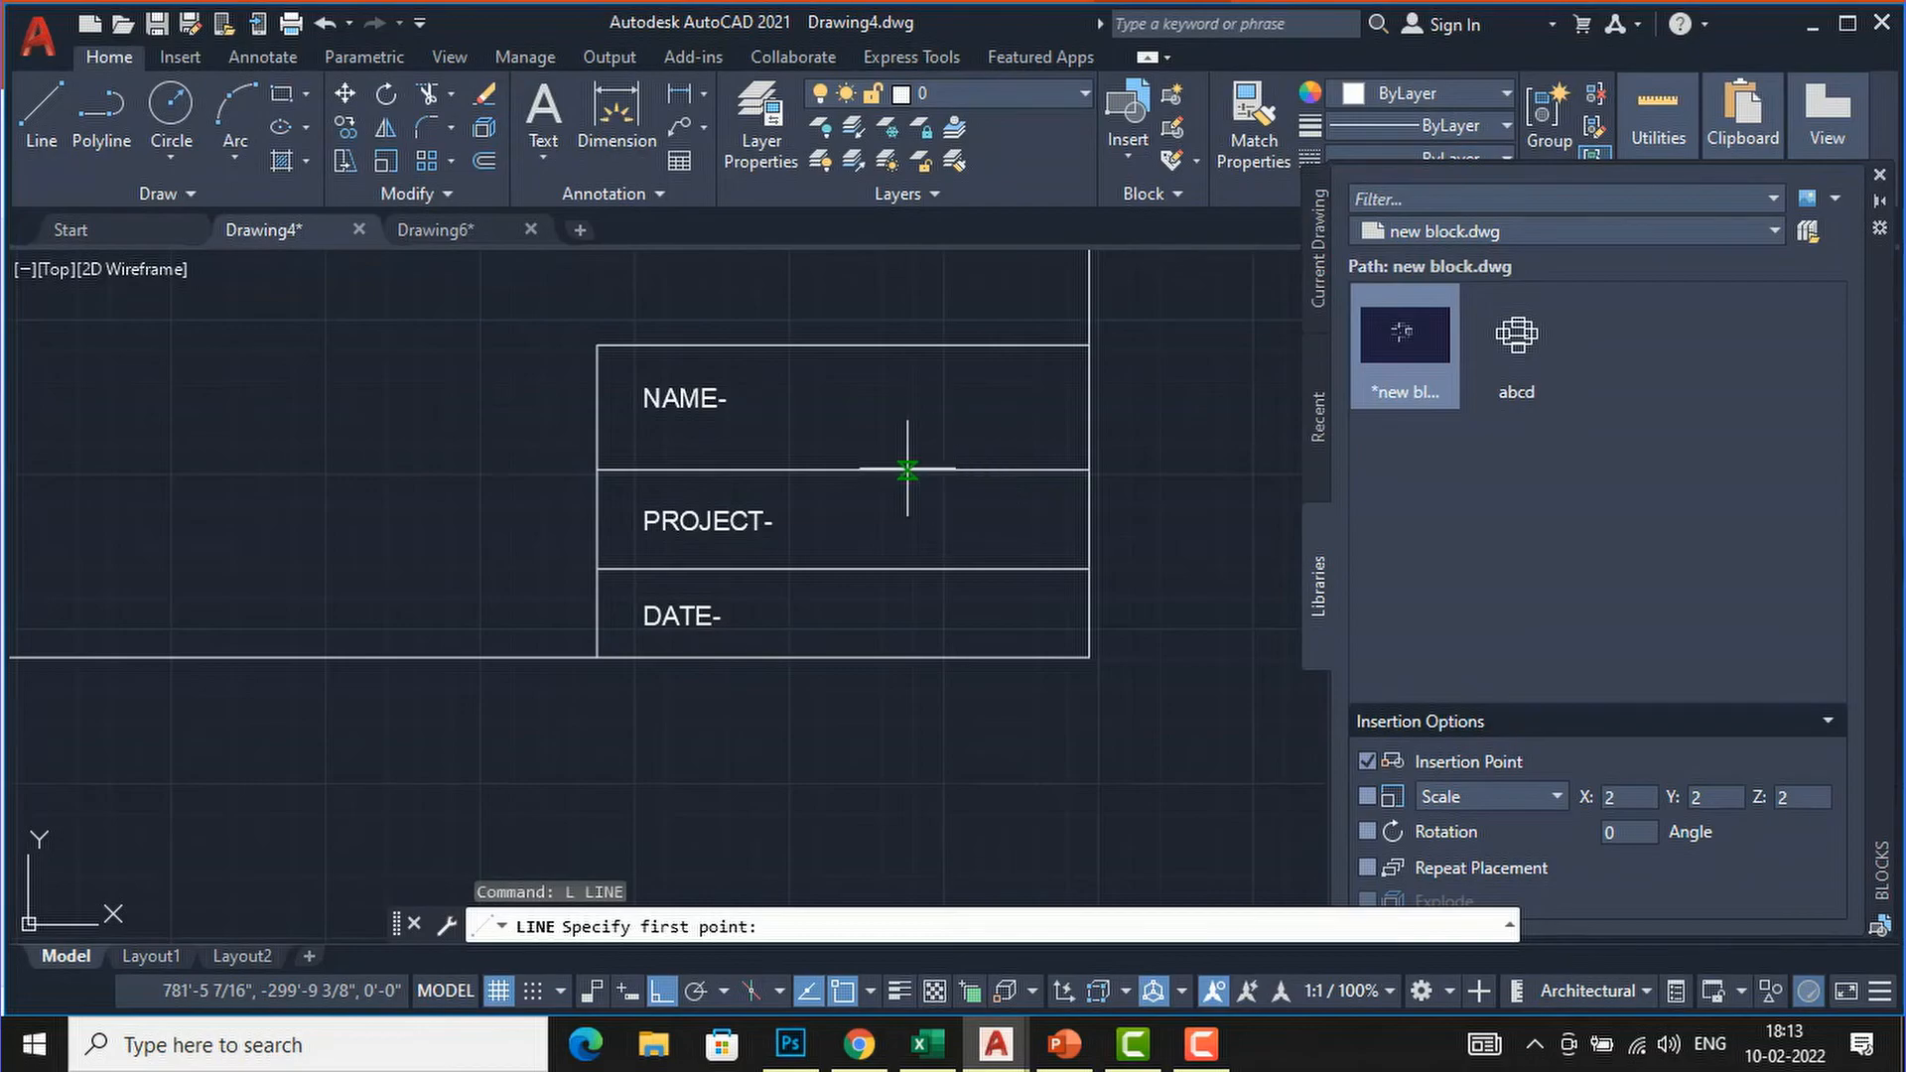
{"action": "left_click", "coordinate": [907, 470]}
{"action": "left_click", "coordinate": [906, 657]}
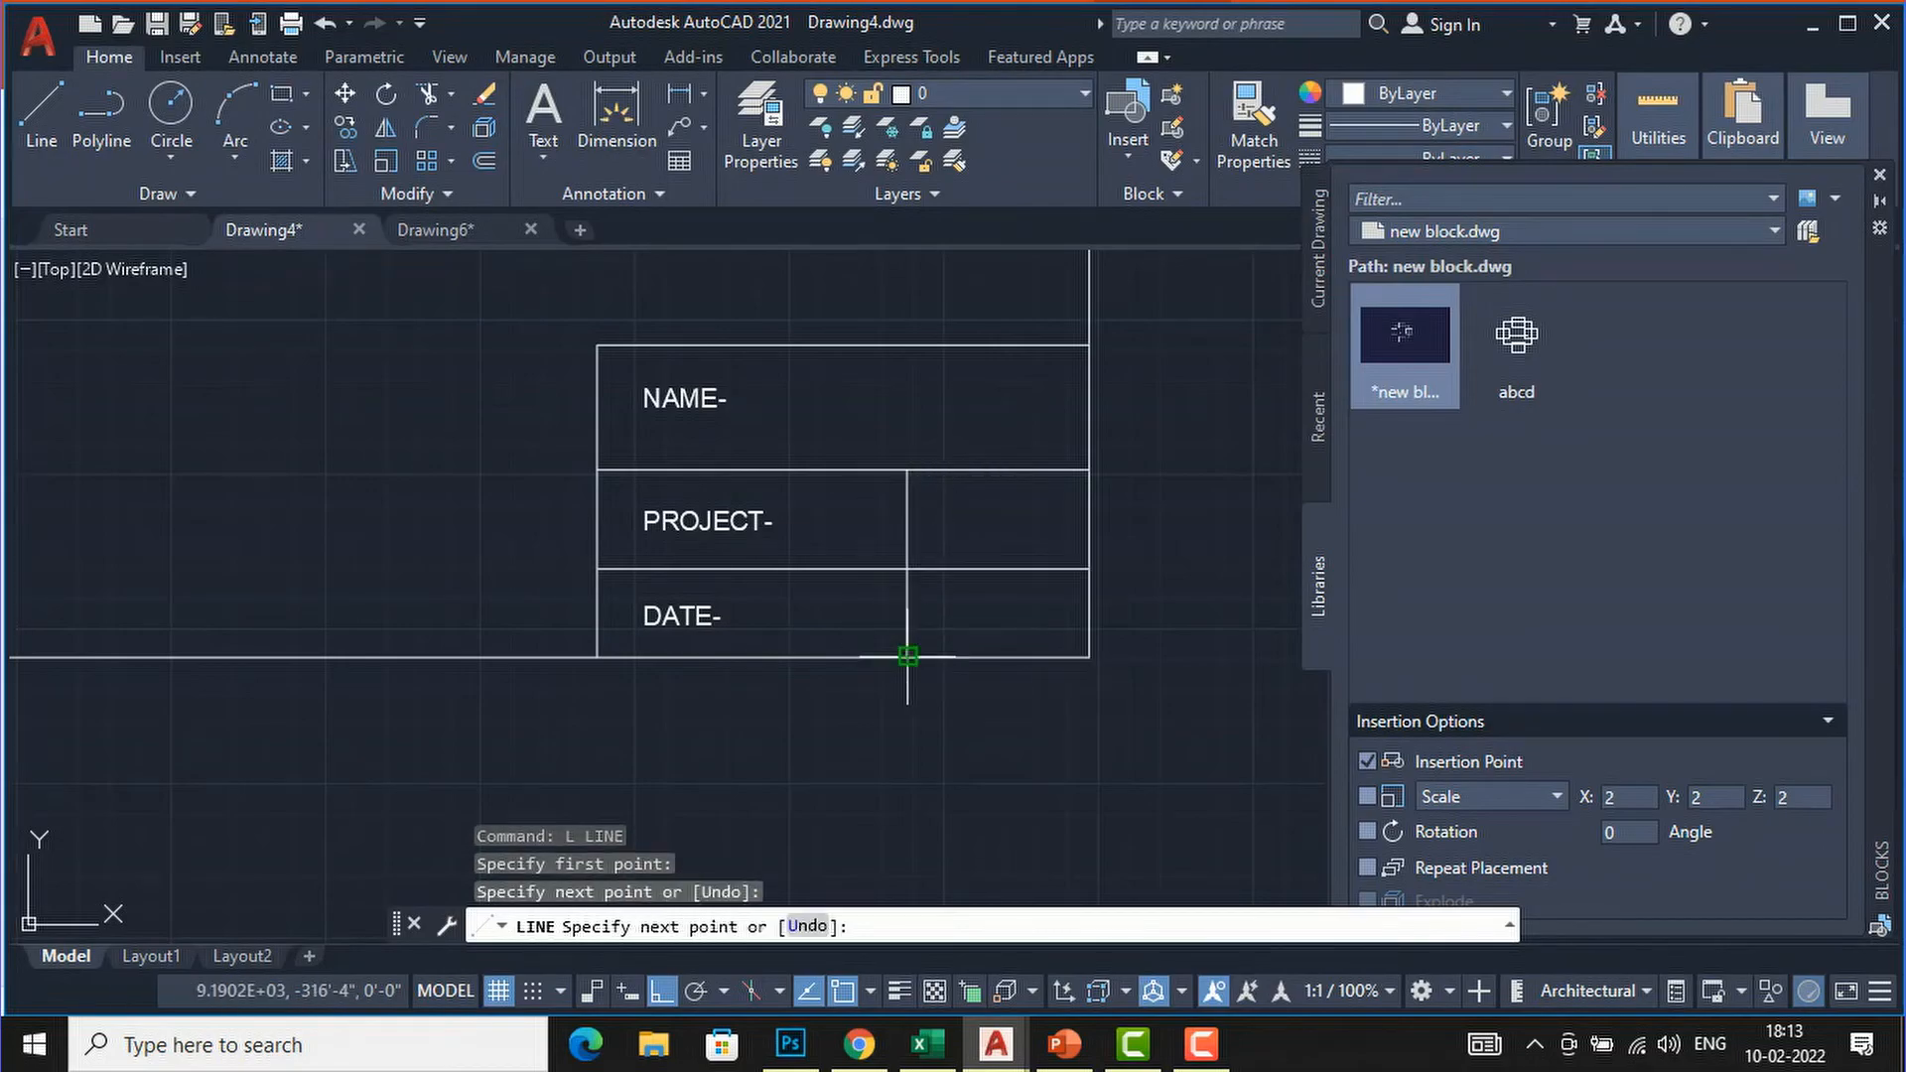
{"action": "key", "text": "Escape"}
{"action": "key", "text": "Escape"}
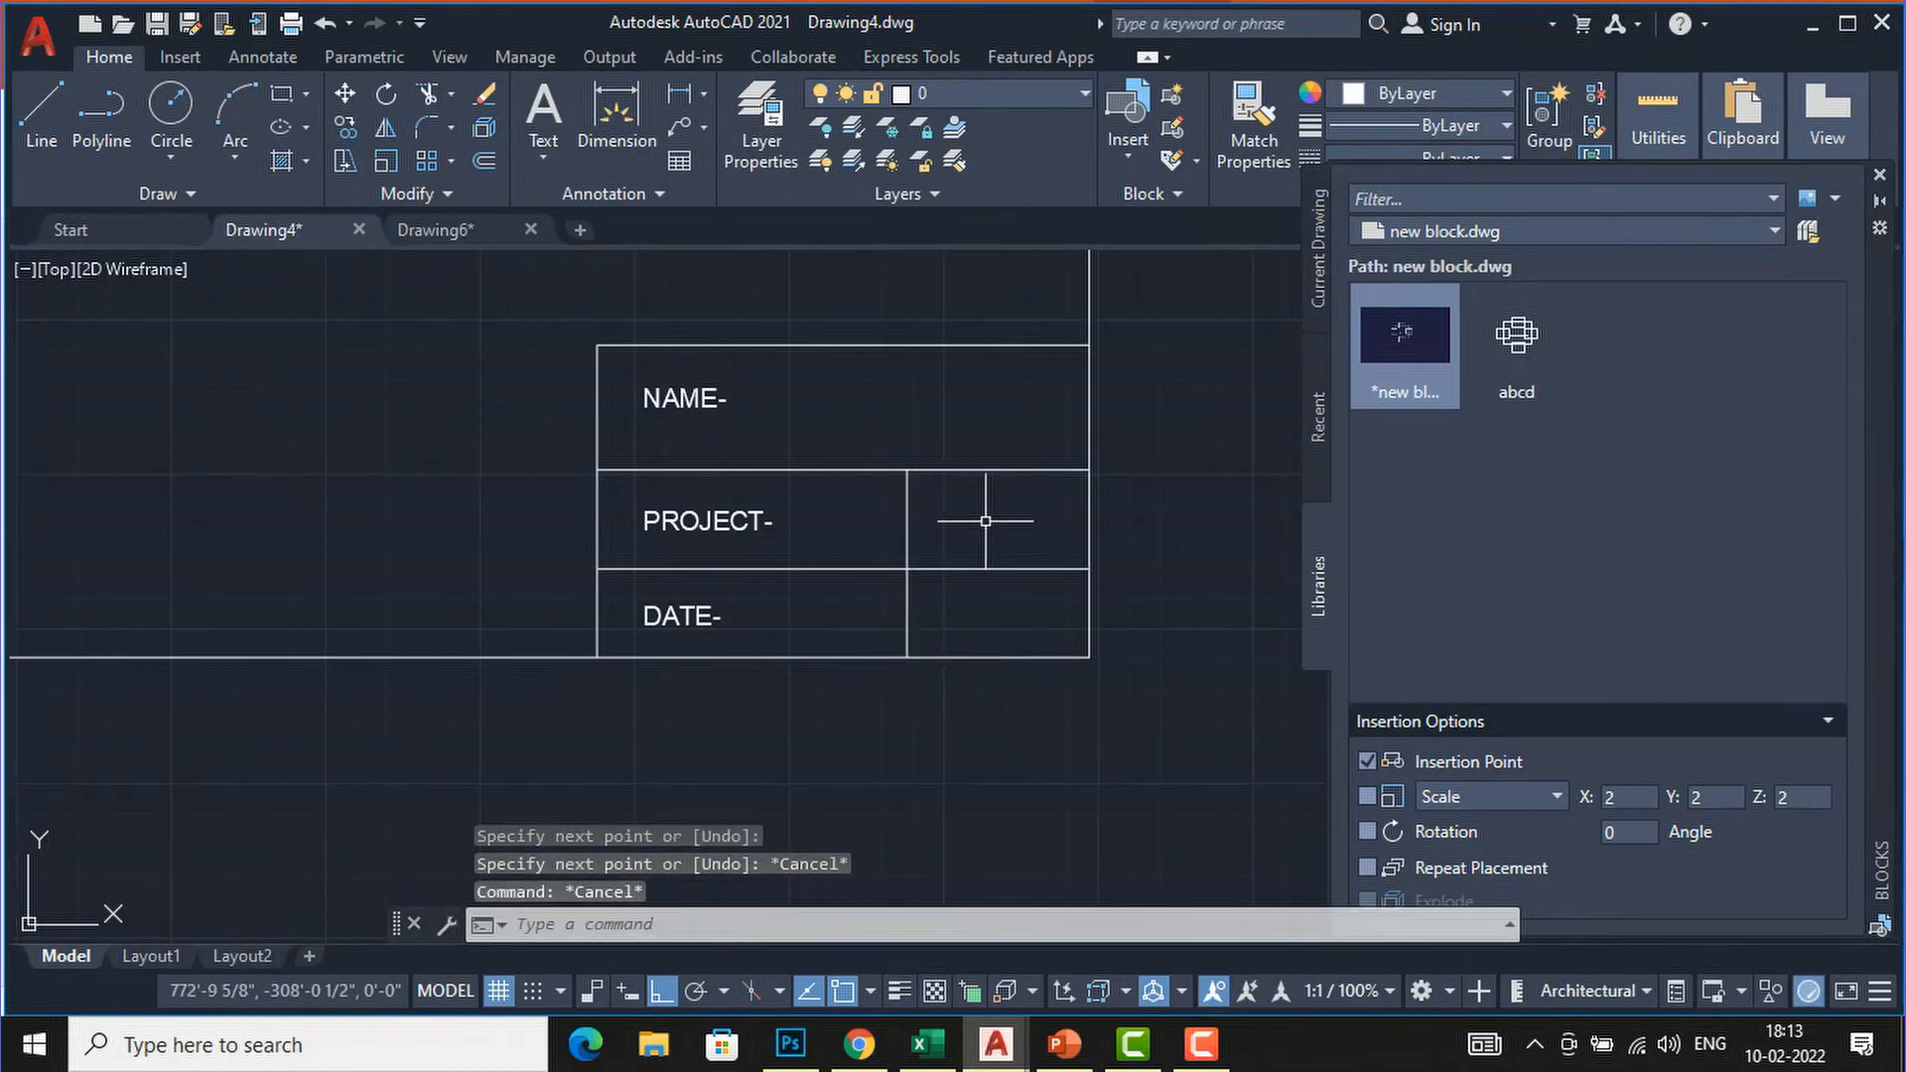
Copy the PROJECT- text horizontally into the empty cell to its right.
{"action": "scroll", "coordinate": [987, 519], "scroll_direction": "up", "scroll_amount": 2}
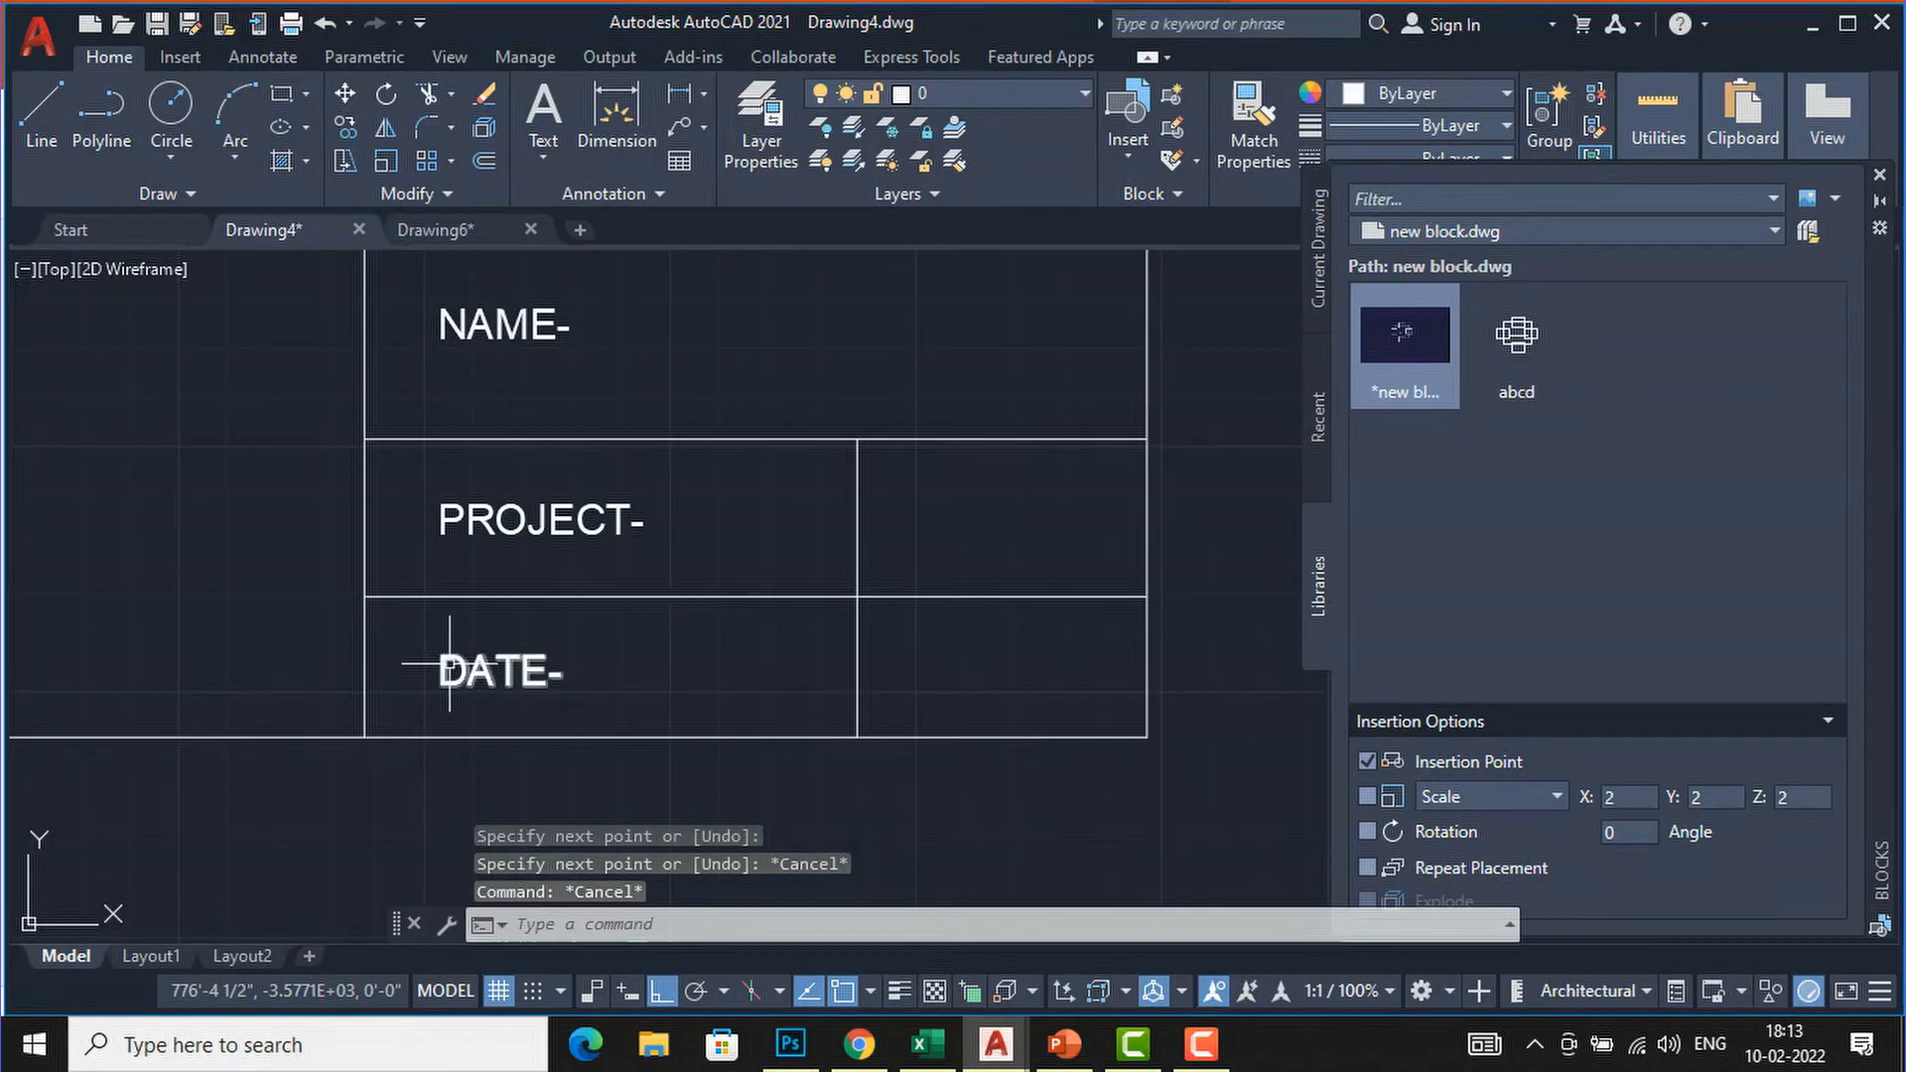
{"action": "left_click", "coordinate": [510, 514]}
{"action": "left_click", "coordinate": [459, 516]}
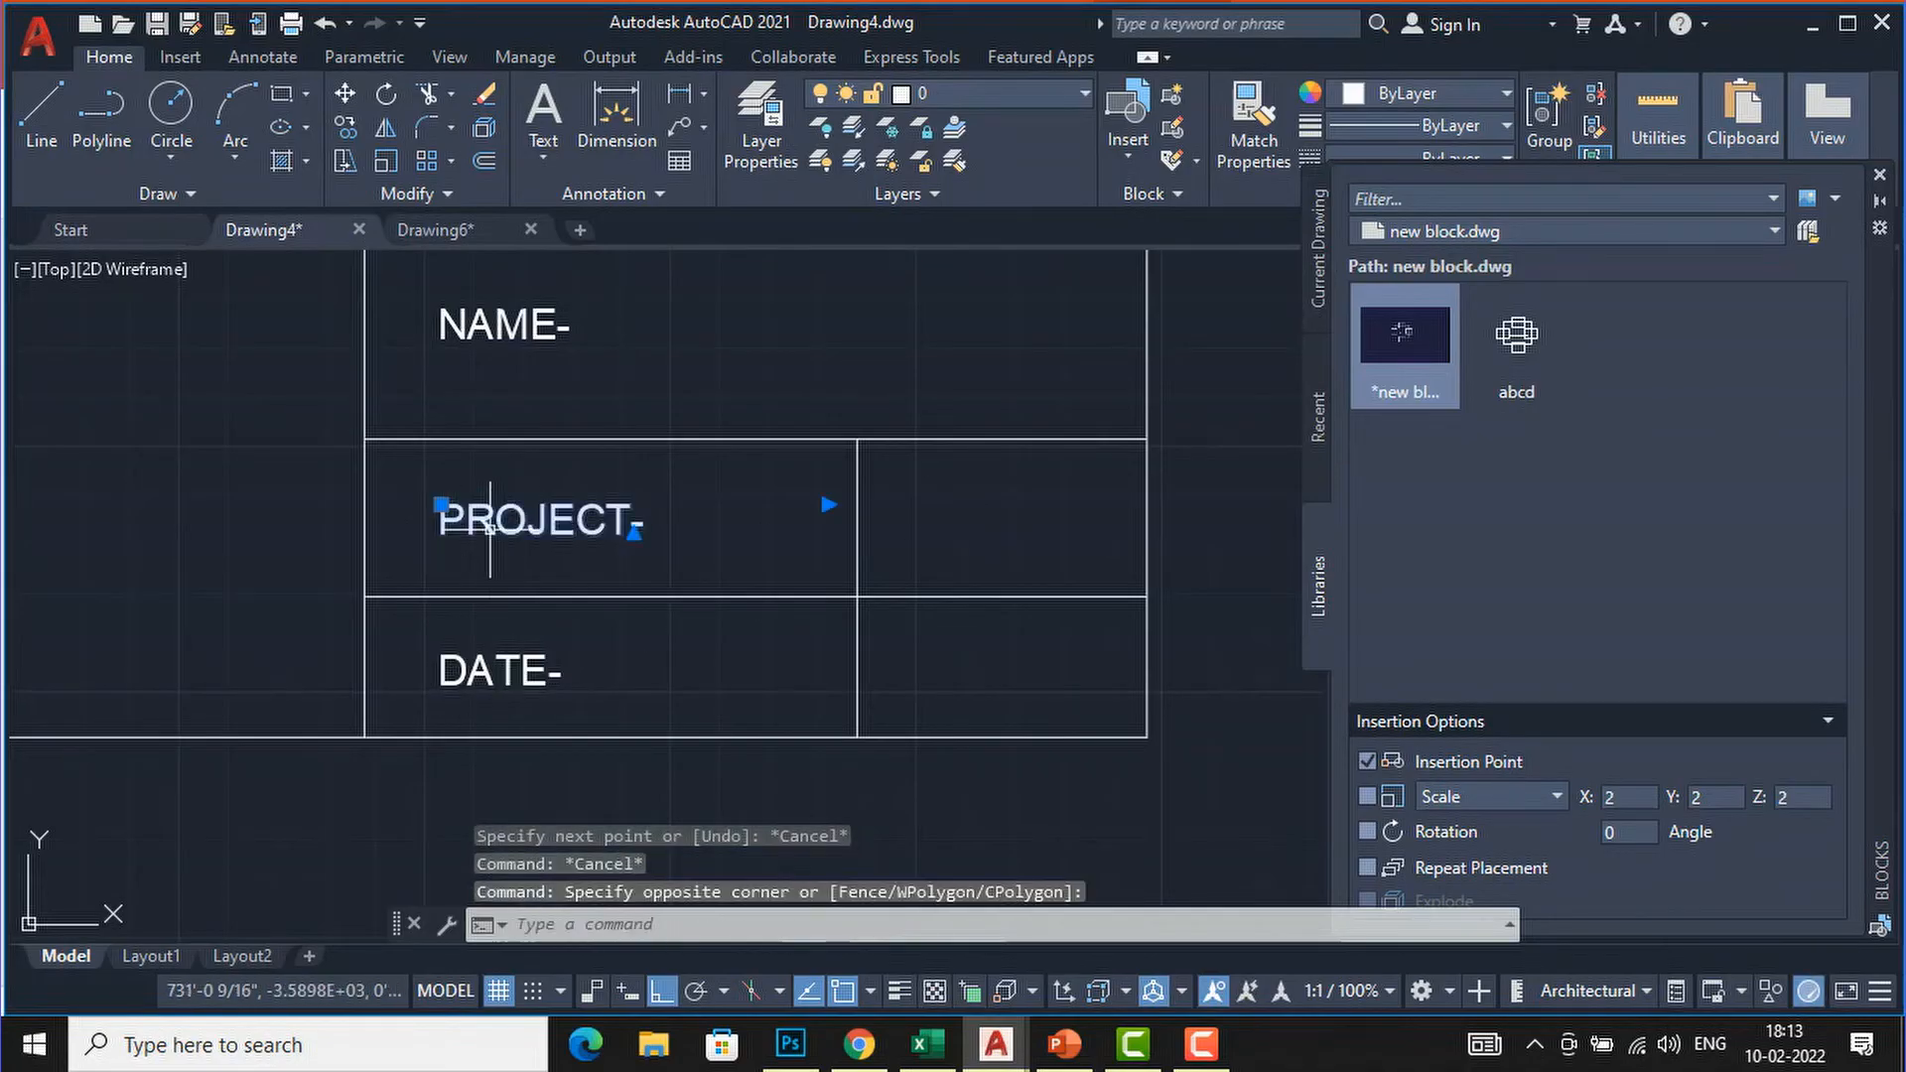
{"action": "type", "text": "co"}
{"action": "key", "text": "Return"}
{"action": "left_click", "coordinate": [493, 513]}
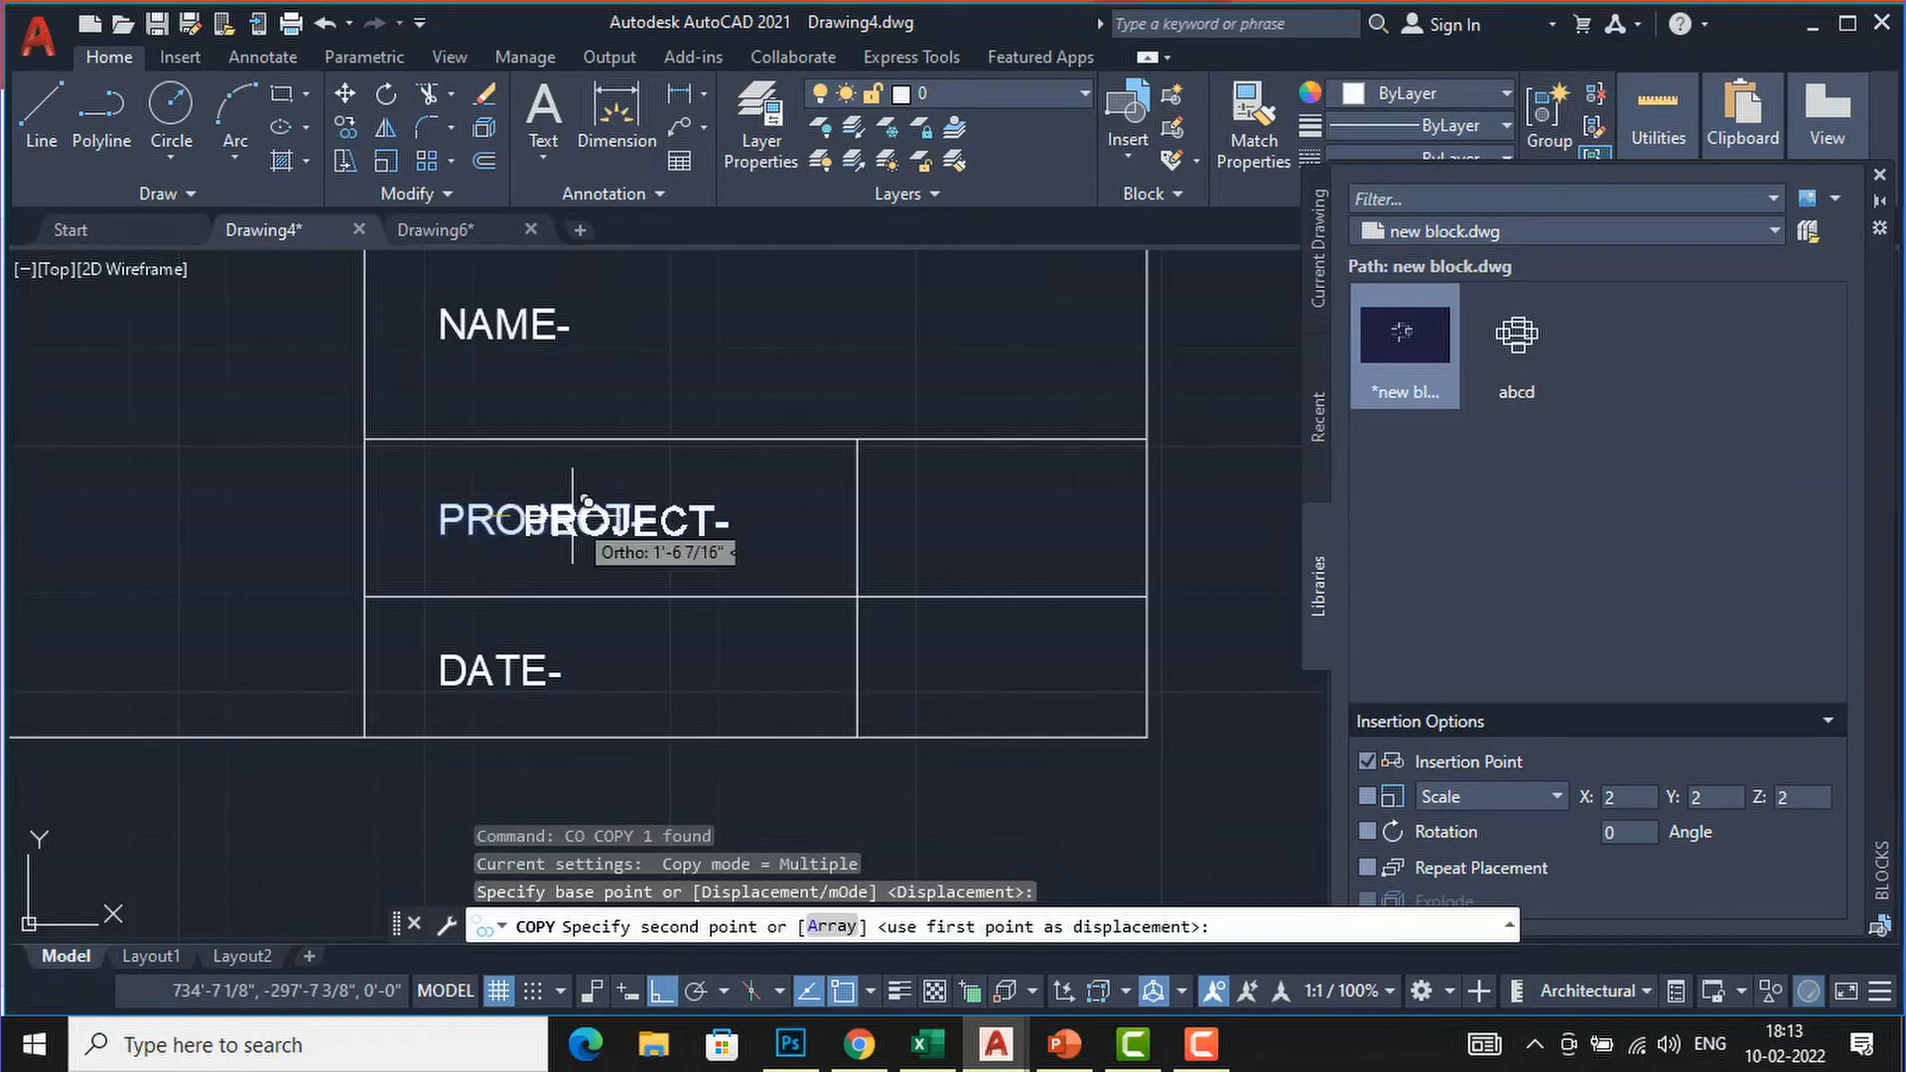
{"action": "left_click", "coordinate": [926, 514]}
{"action": "key", "text": "Return"}
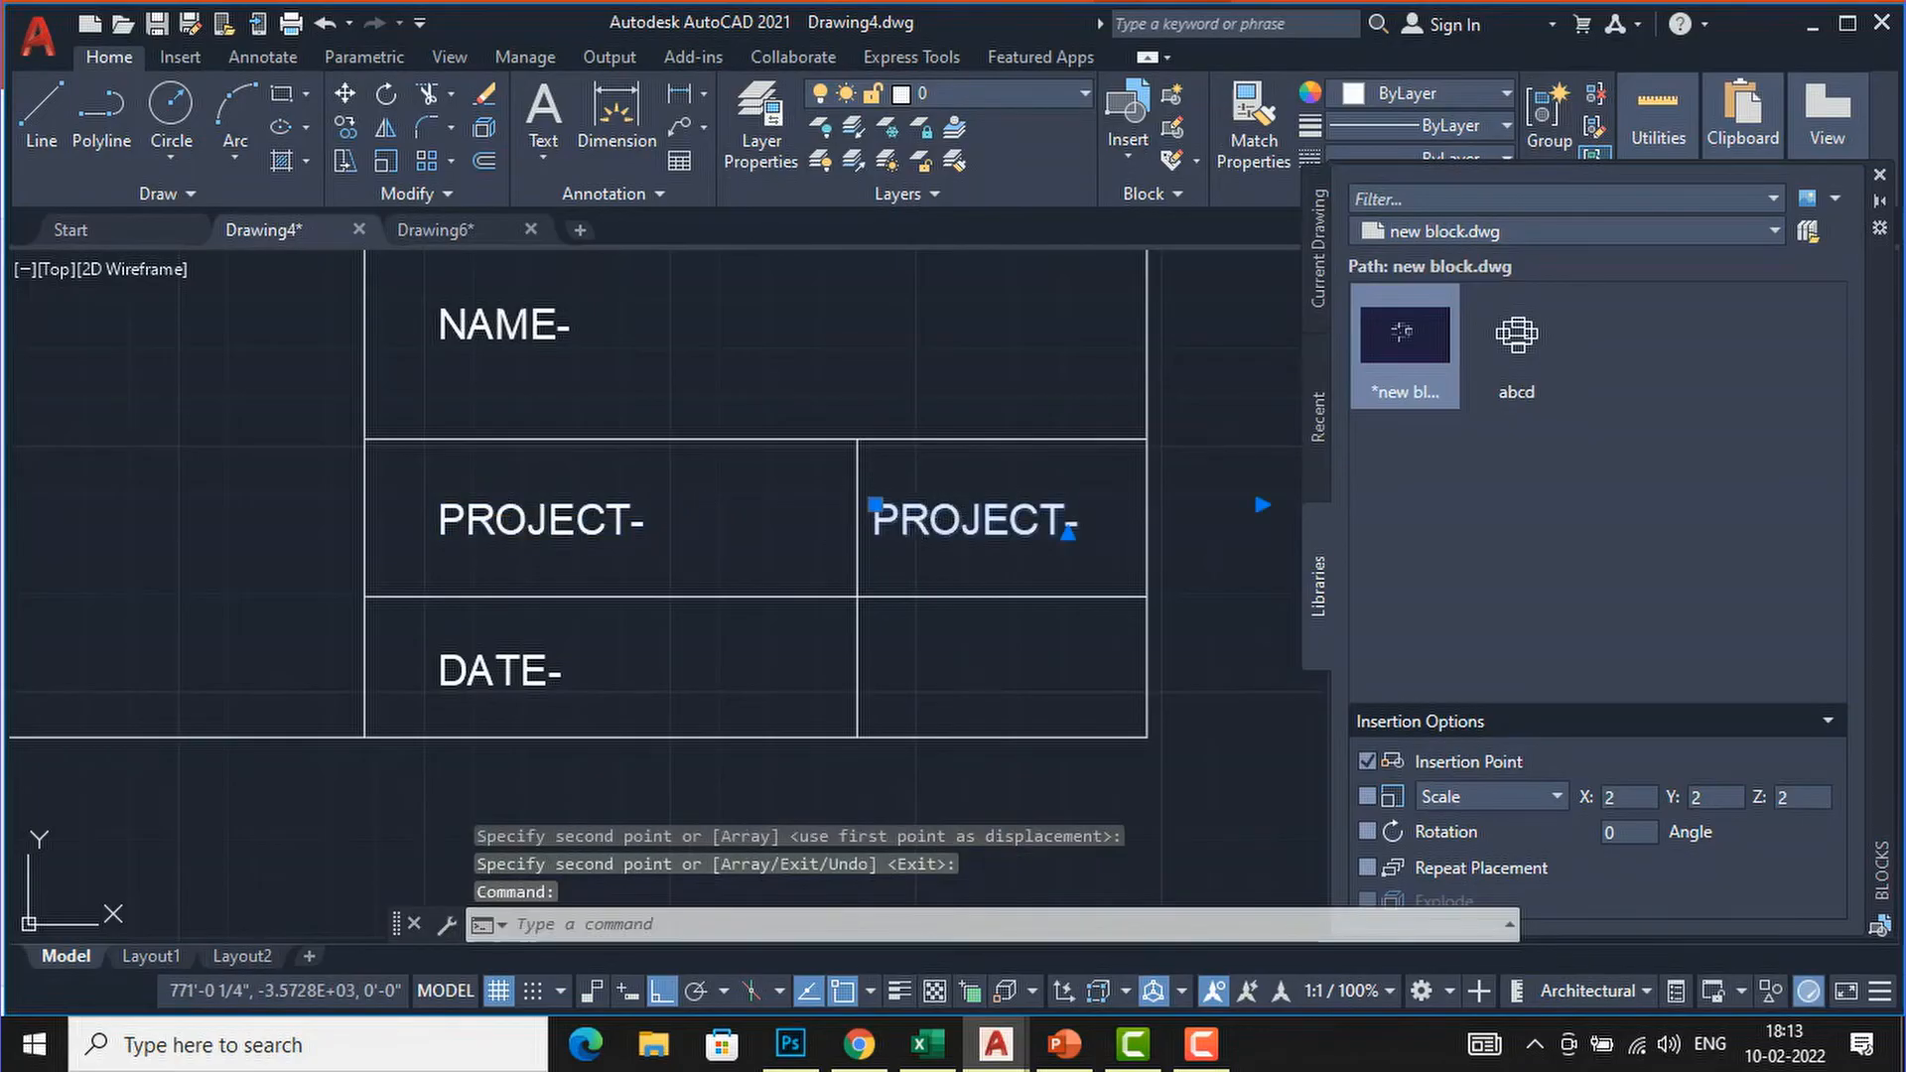
Change the copied PROJECT- text in the middle row's second cell to "DWN BY-".
{"action": "double_click", "coordinate": [1063, 526]}
{"action": "left_click_drag", "start_coordinate": [1063, 526], "coordinate": [812, 544]}
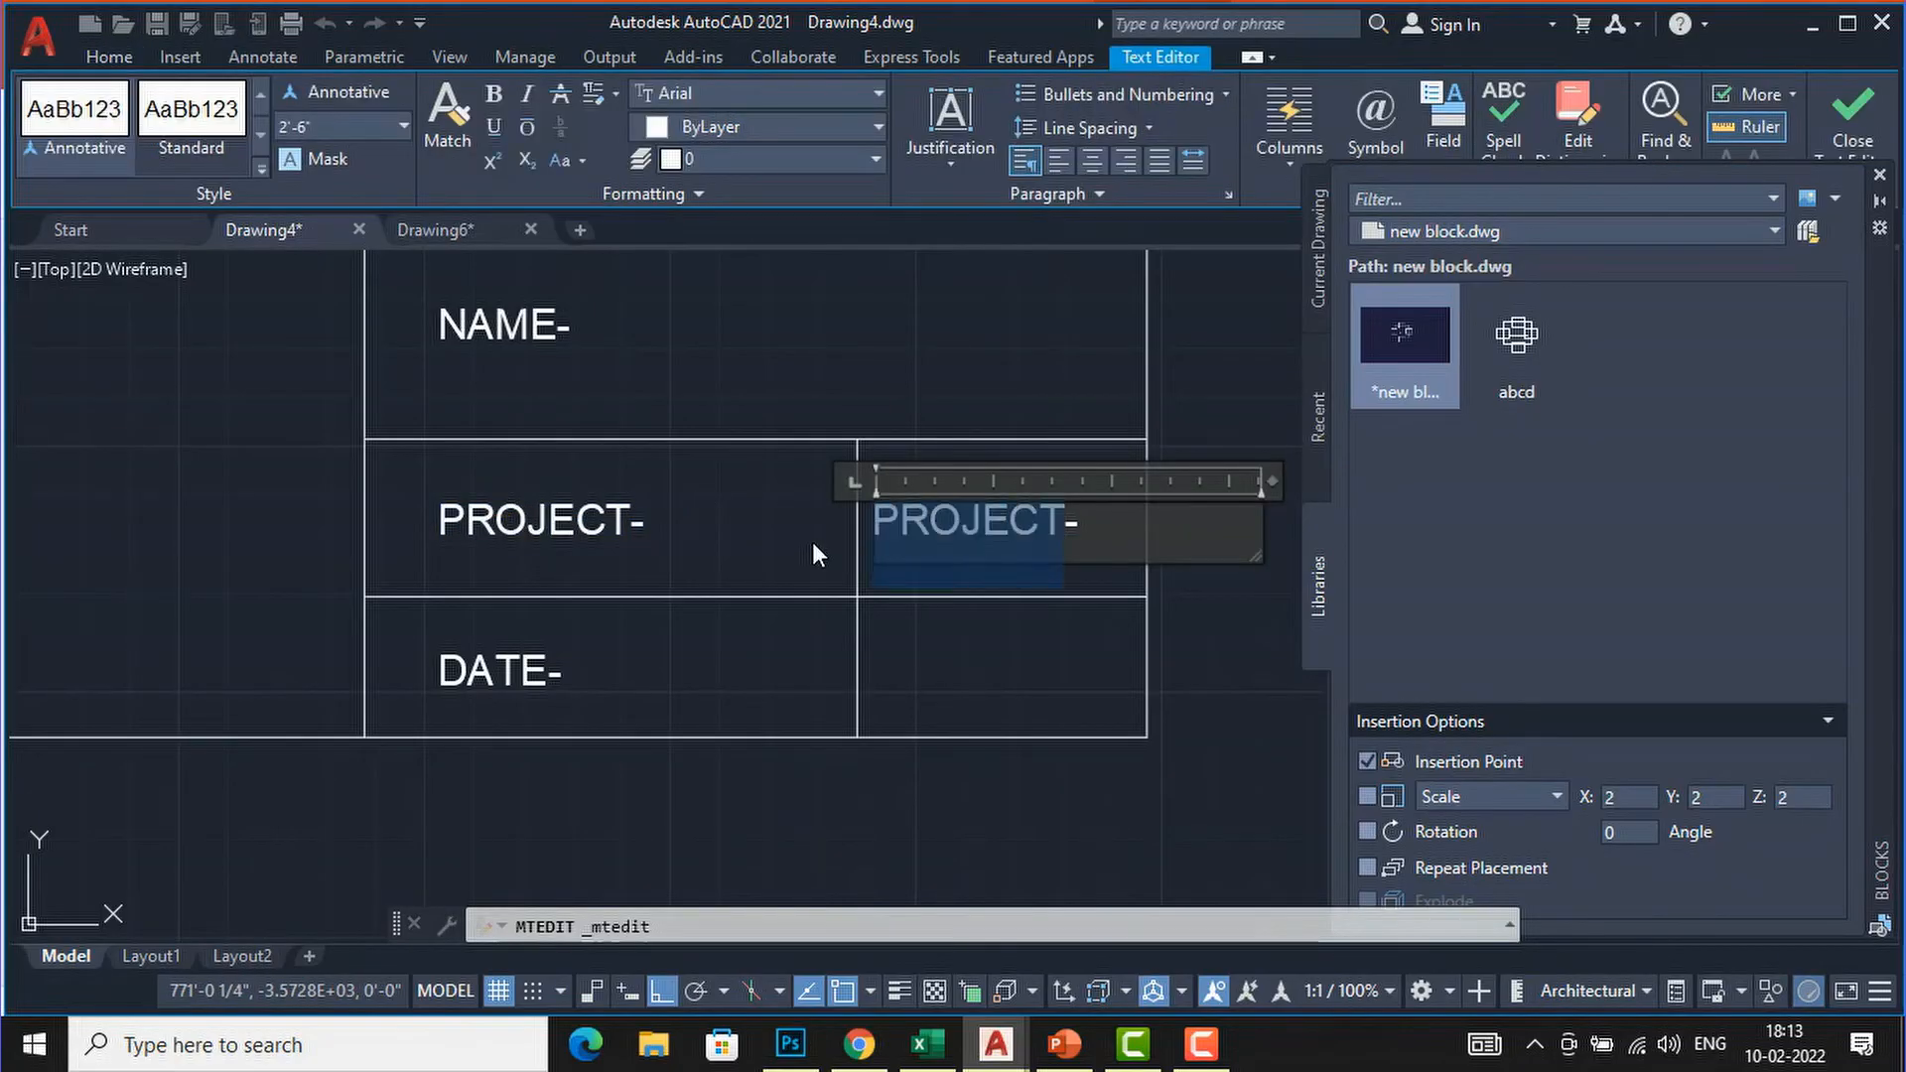
{"action": "type", "text": "DWN"}
{"action": "type", "text": " BY"}
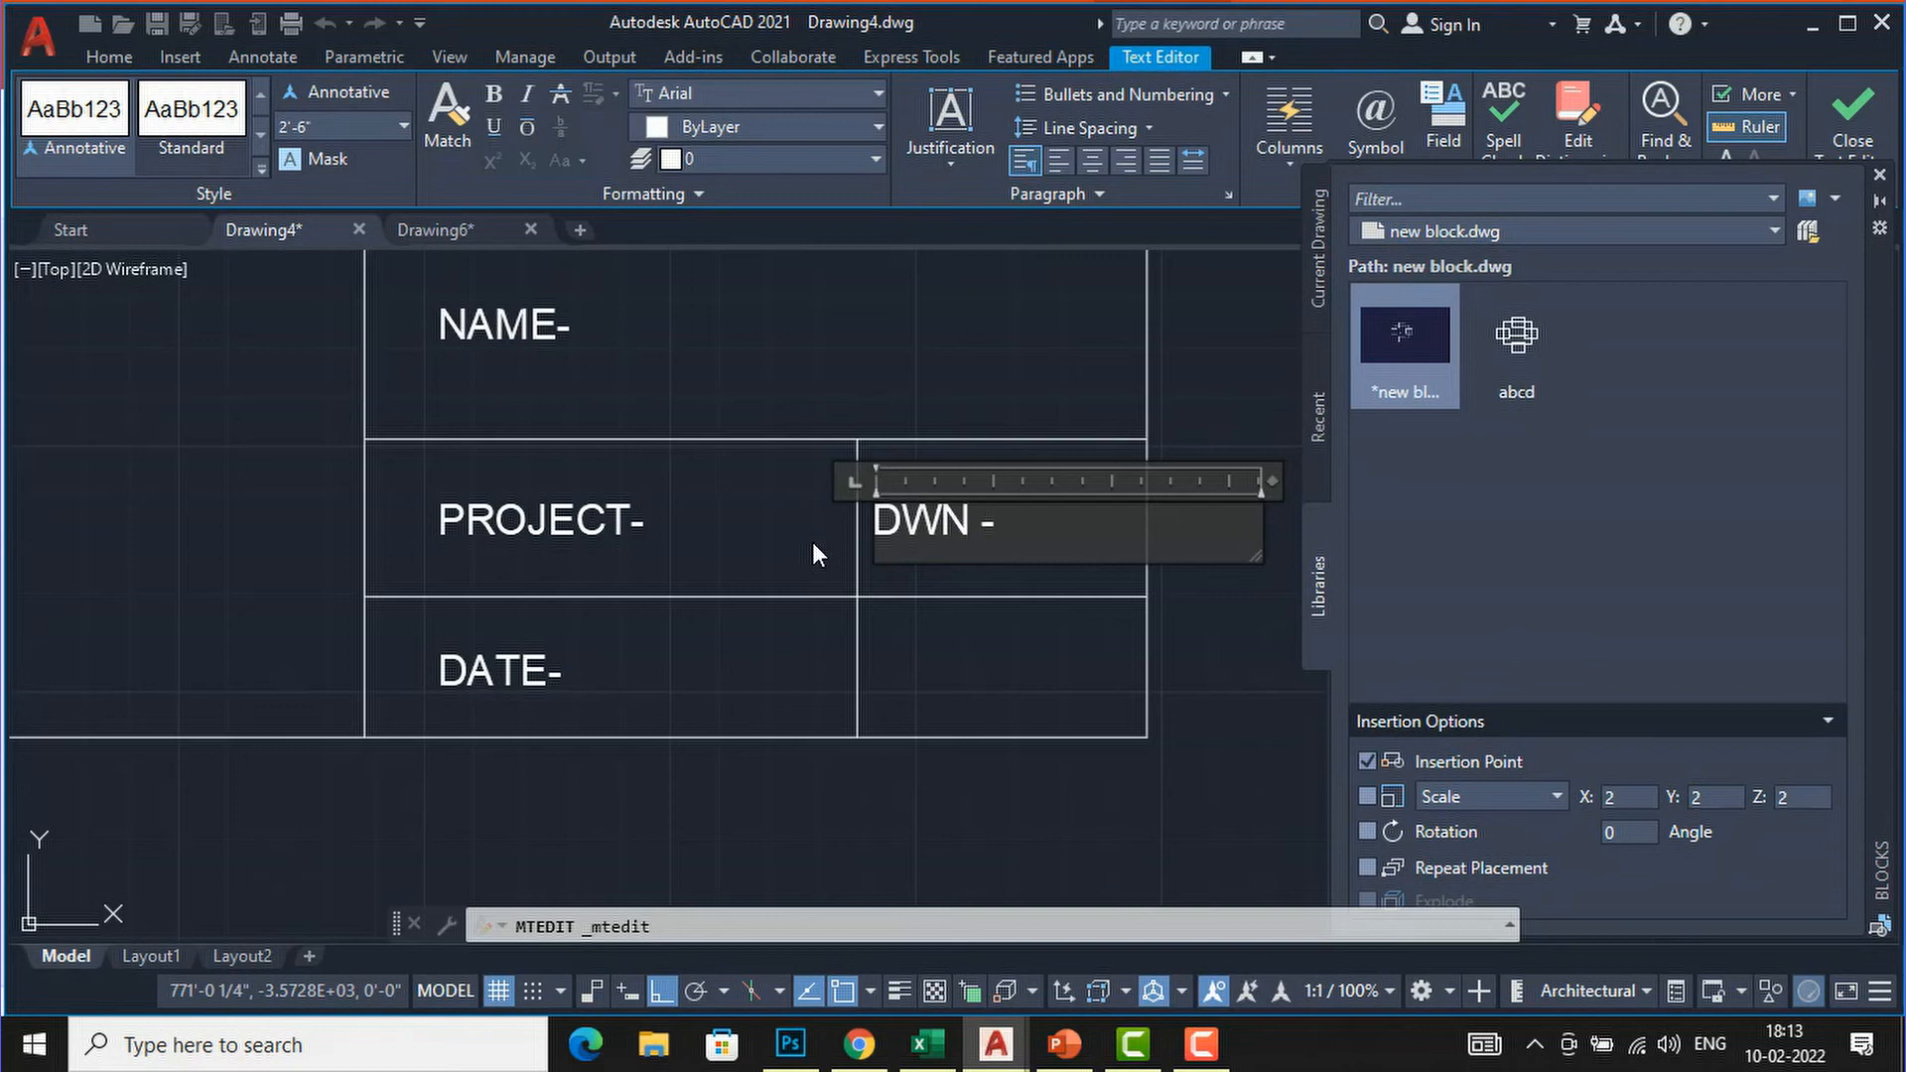
{"action": "left_click", "coordinate": [740, 646]}
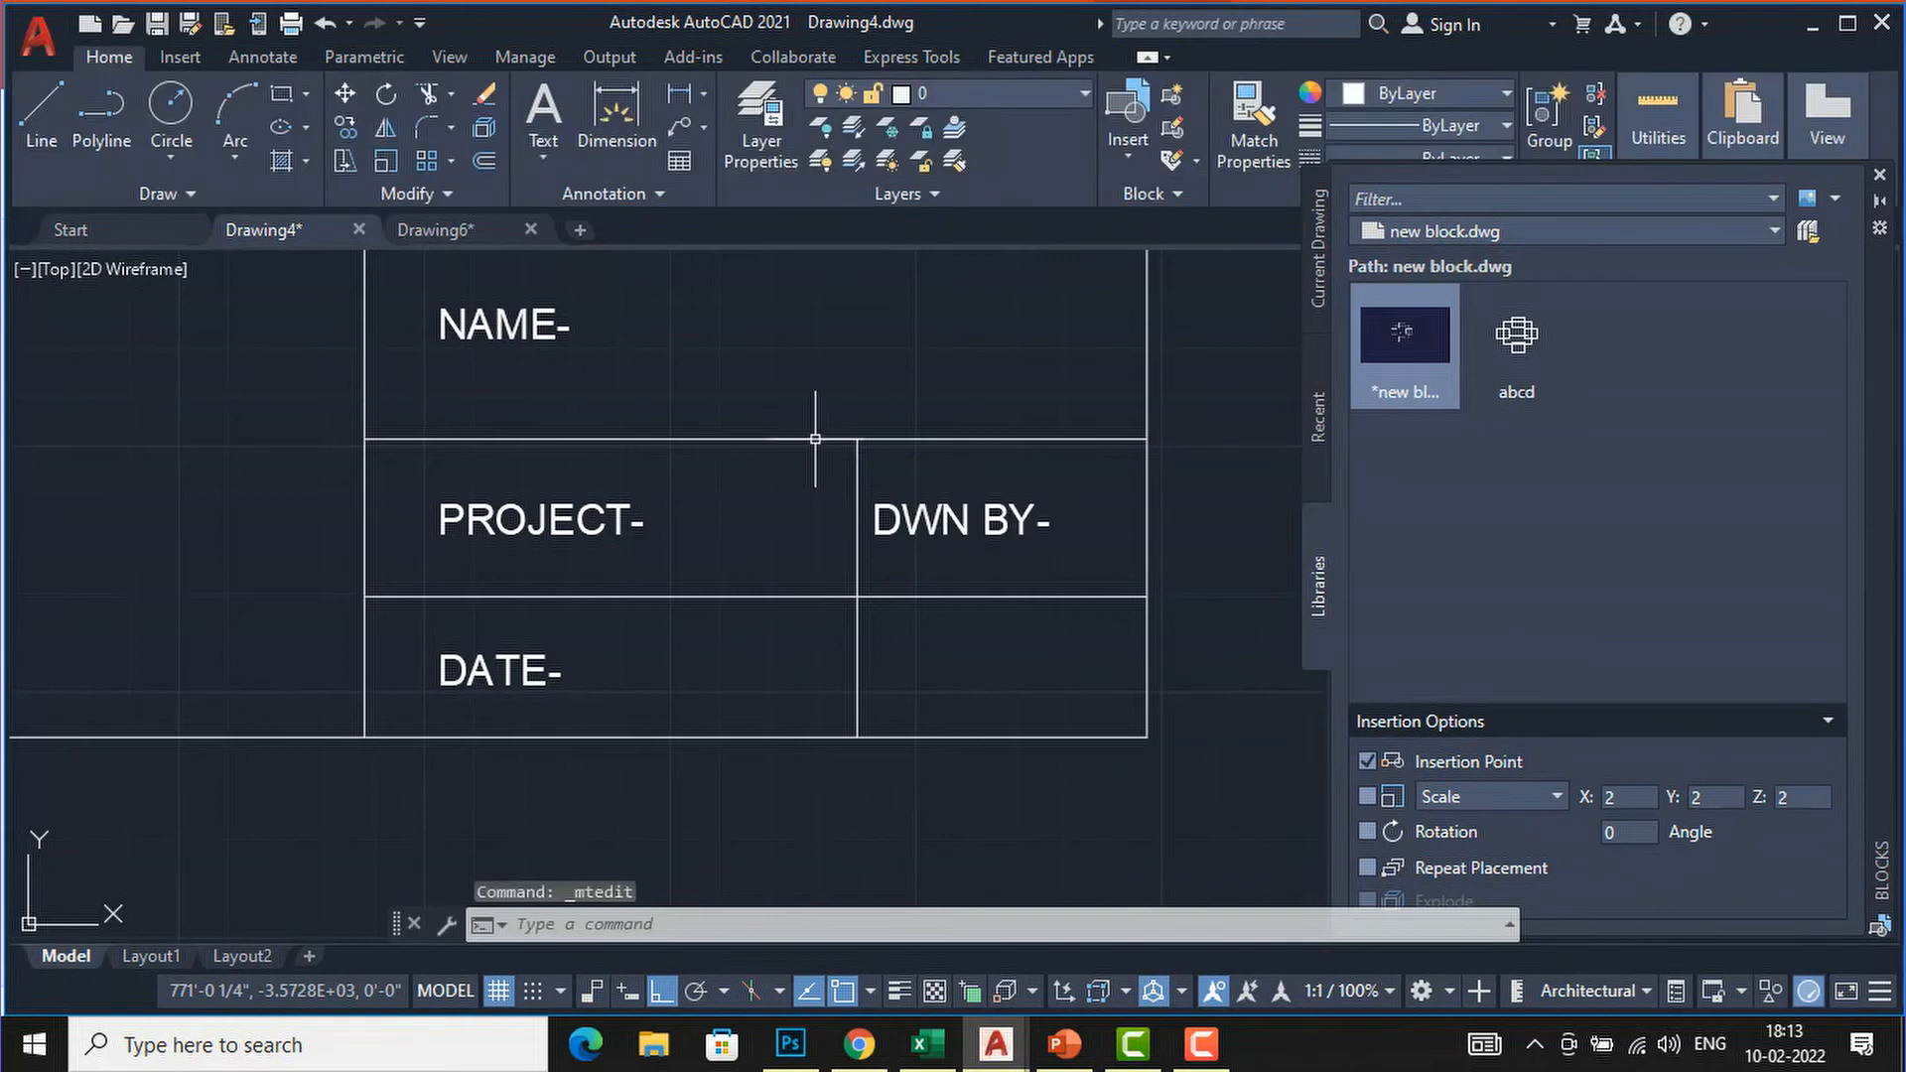
Start an attribute definition with the tag Glad_Studio and the prompt Residence_Design.
{"action": "scroll", "coordinate": [817, 409], "scroll_direction": "down", "scroll_amount": 4}
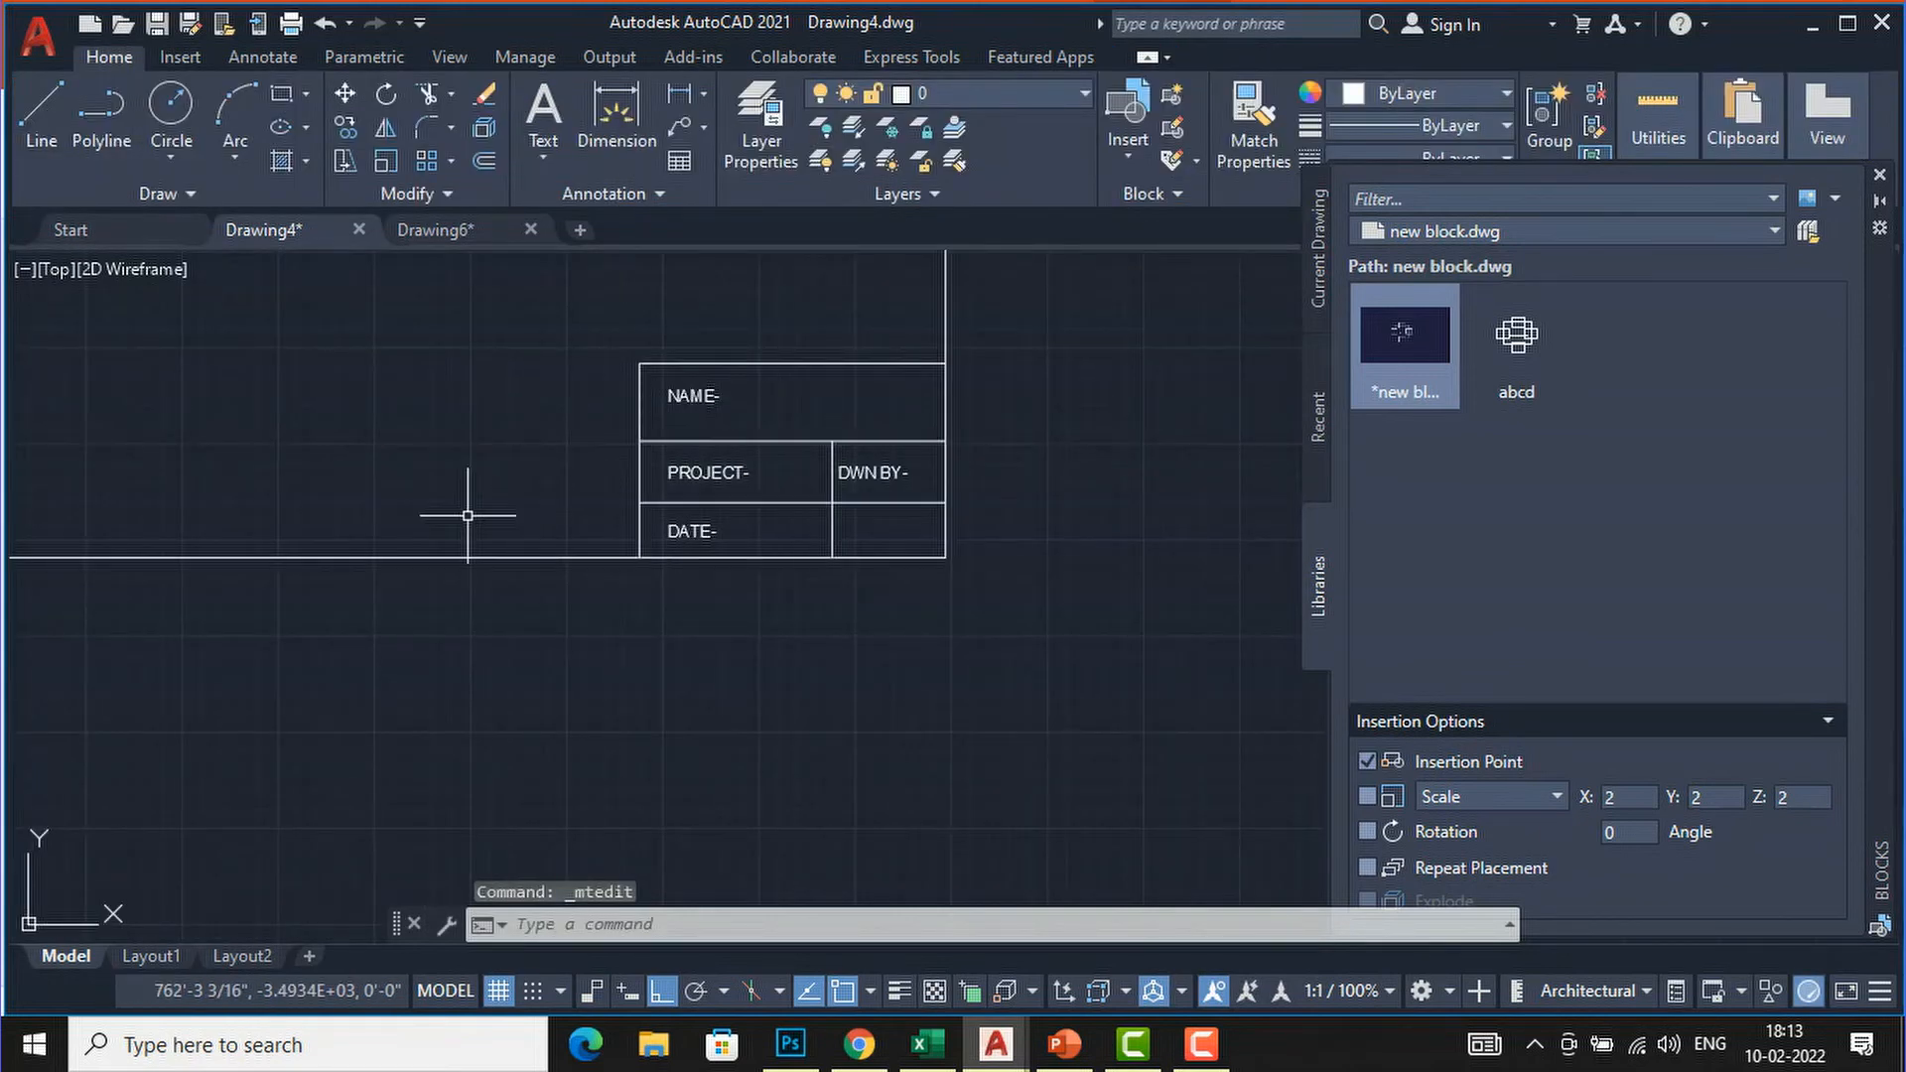
{"action": "scroll", "coordinate": [378, 536], "scroll_direction": "down", "scroll_amount": 4}
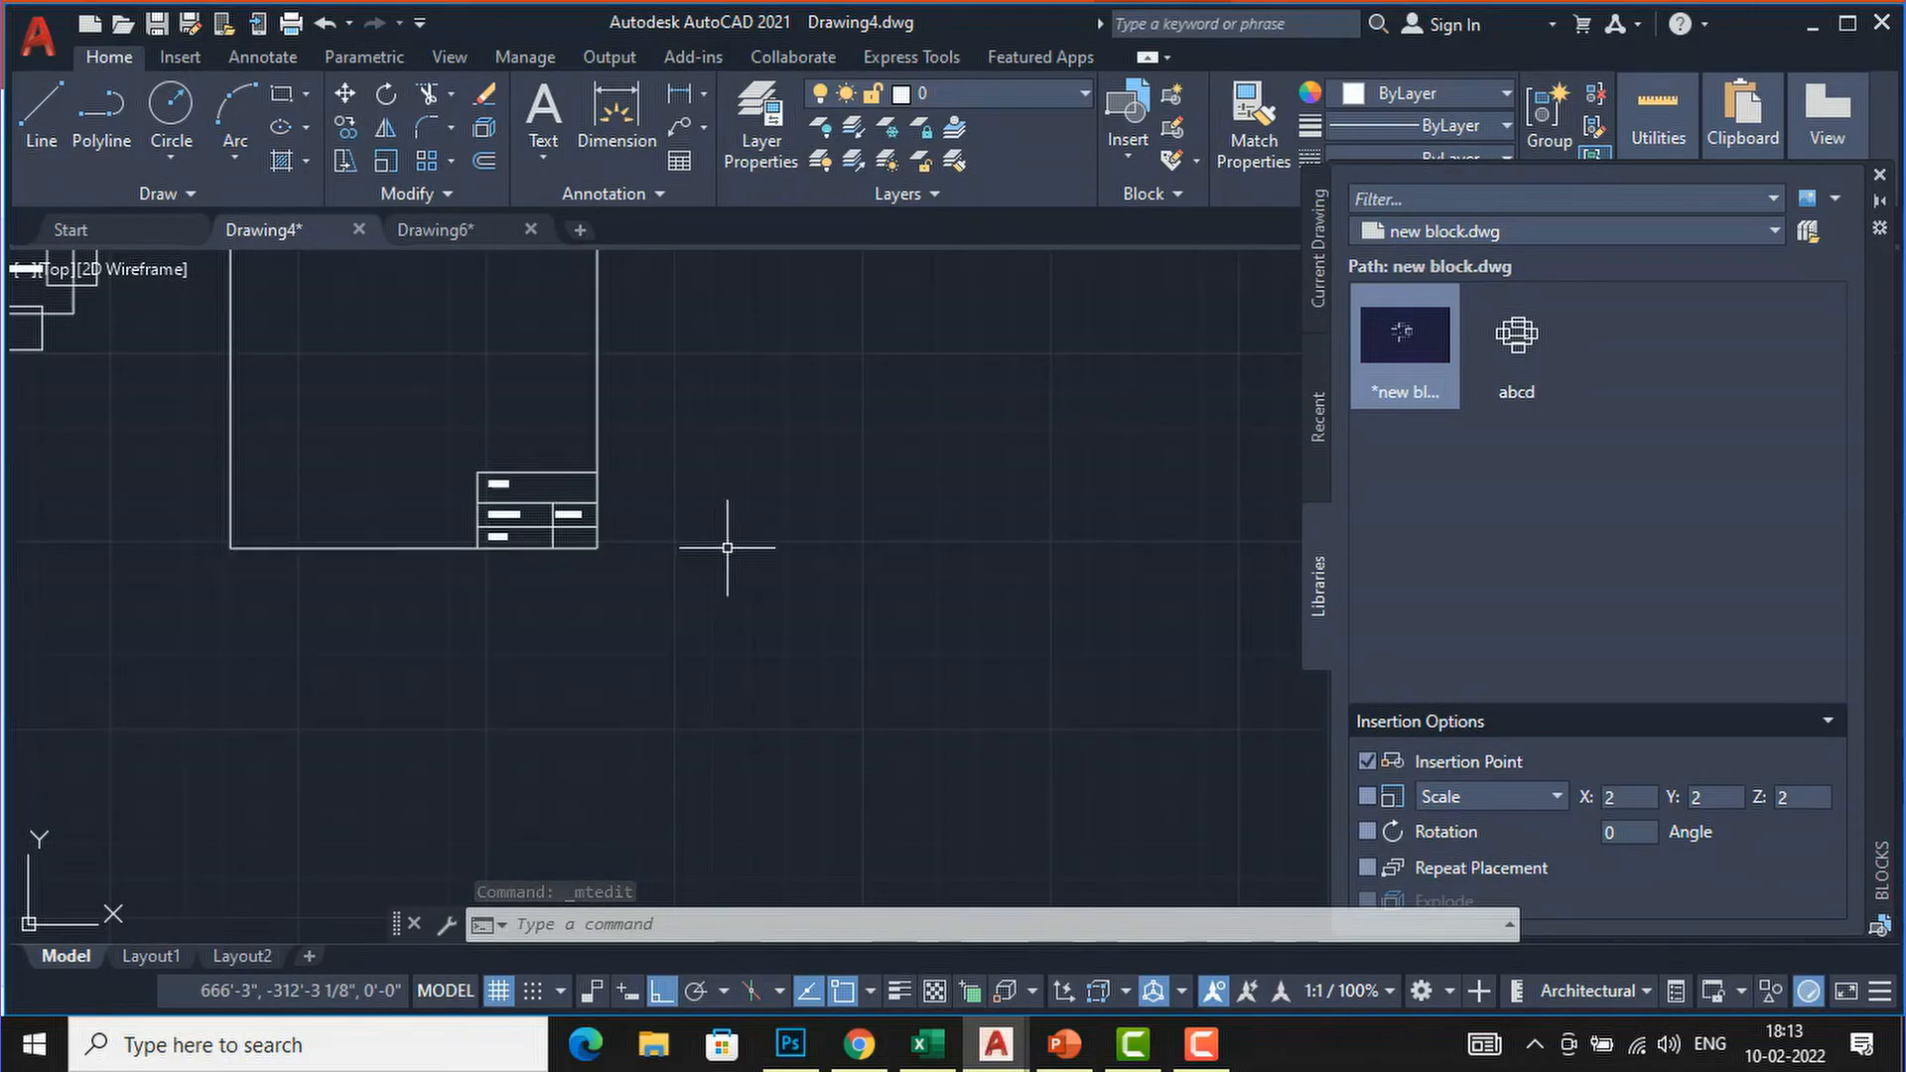
{"action": "type", "text": "ATT"}
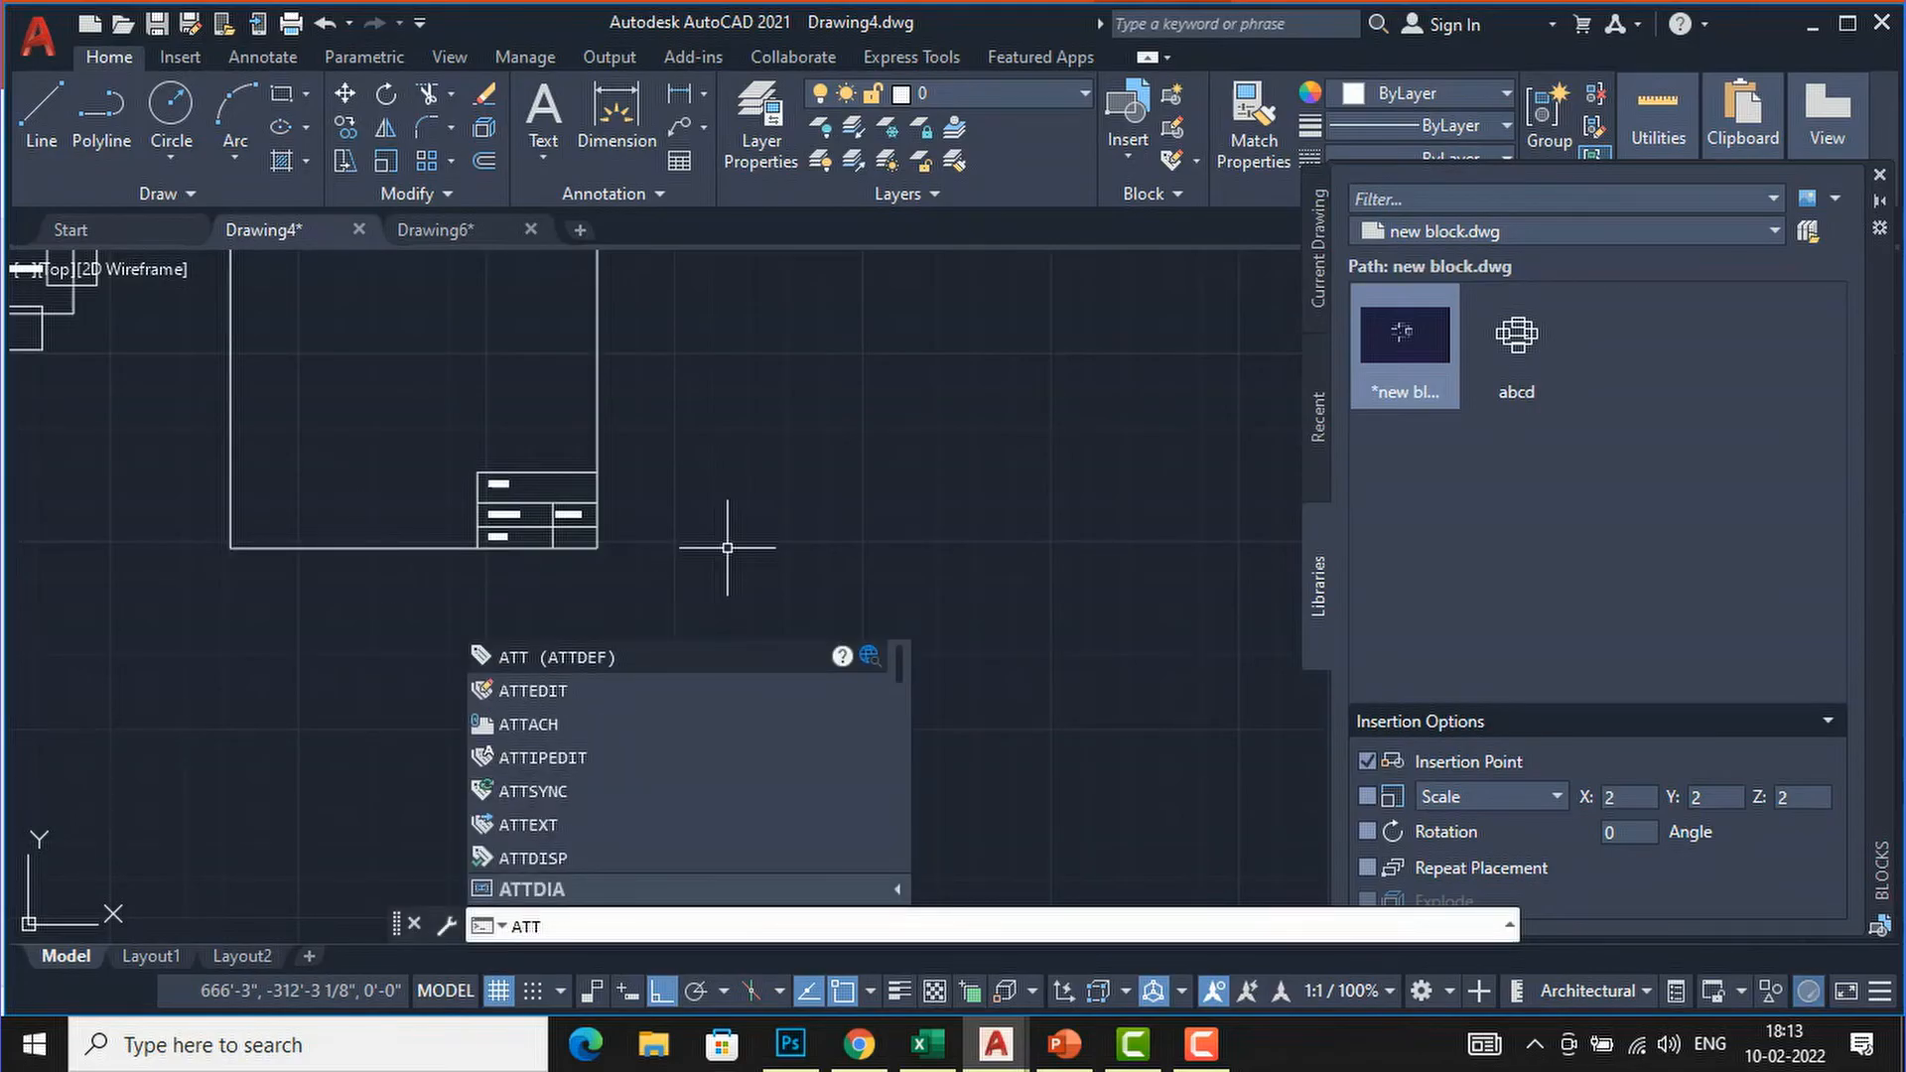
{"action": "left_click", "coordinate": [572, 657]}
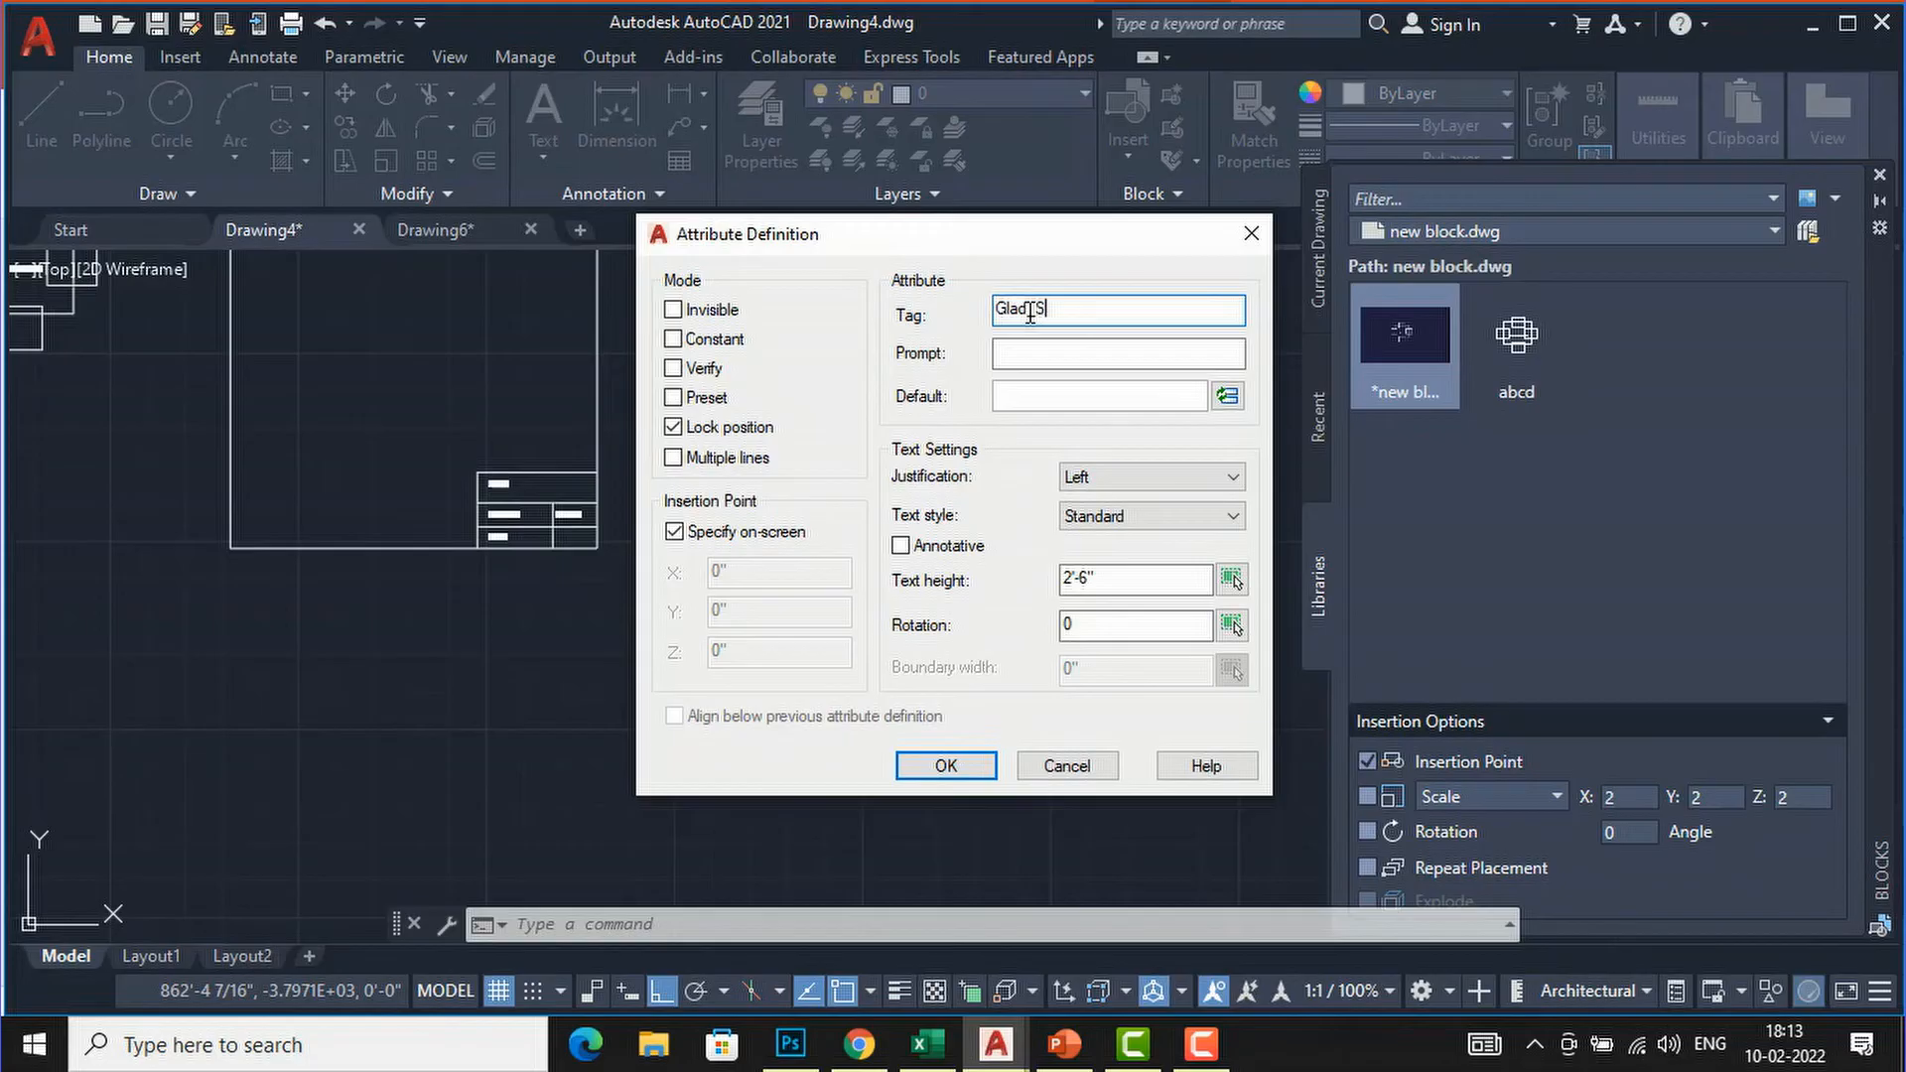
{"action": "left_click", "coordinate": [1015, 354]}
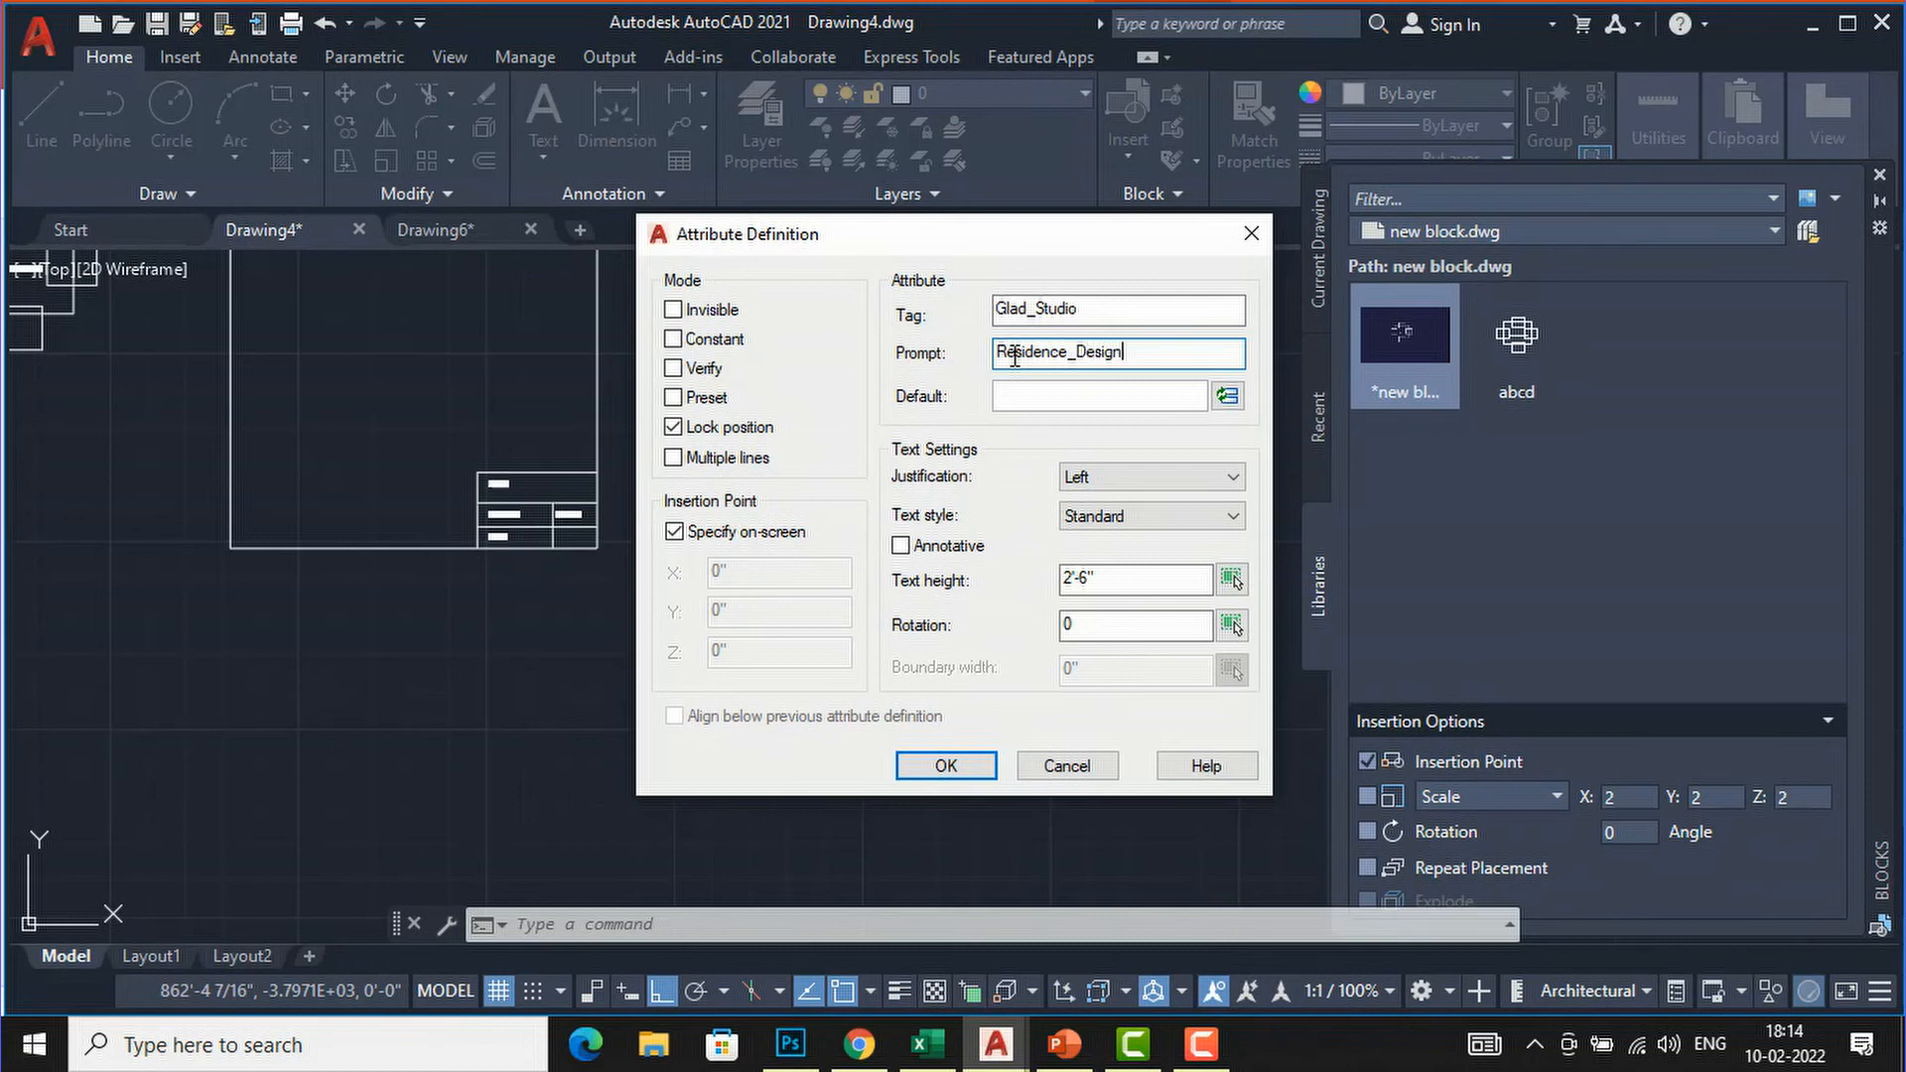
Set the attribute's default value to a Date field in the "February 22" format (MMMM yy).
{"action": "left_click", "coordinate": [1228, 395]}
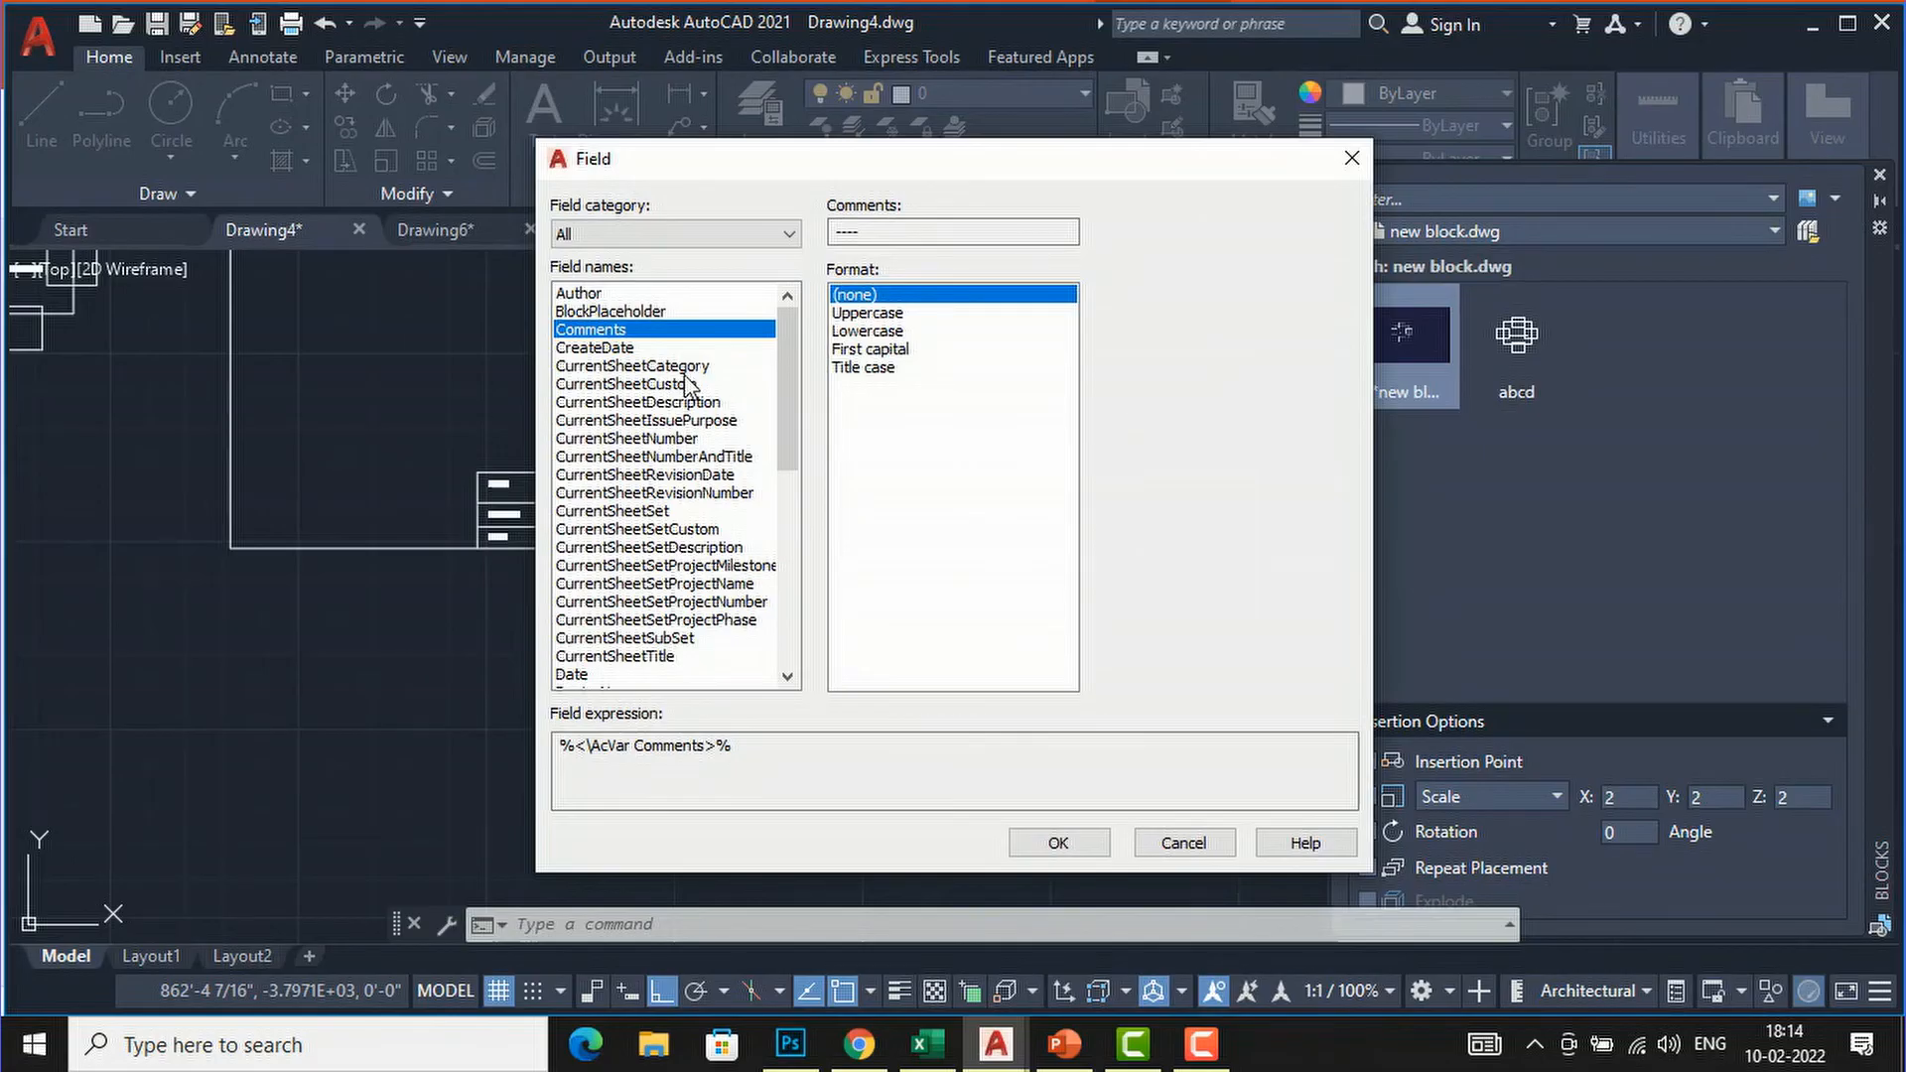
{"action": "scroll", "coordinate": [685, 382], "scroll_direction": "down", "scroll_amount": 3}
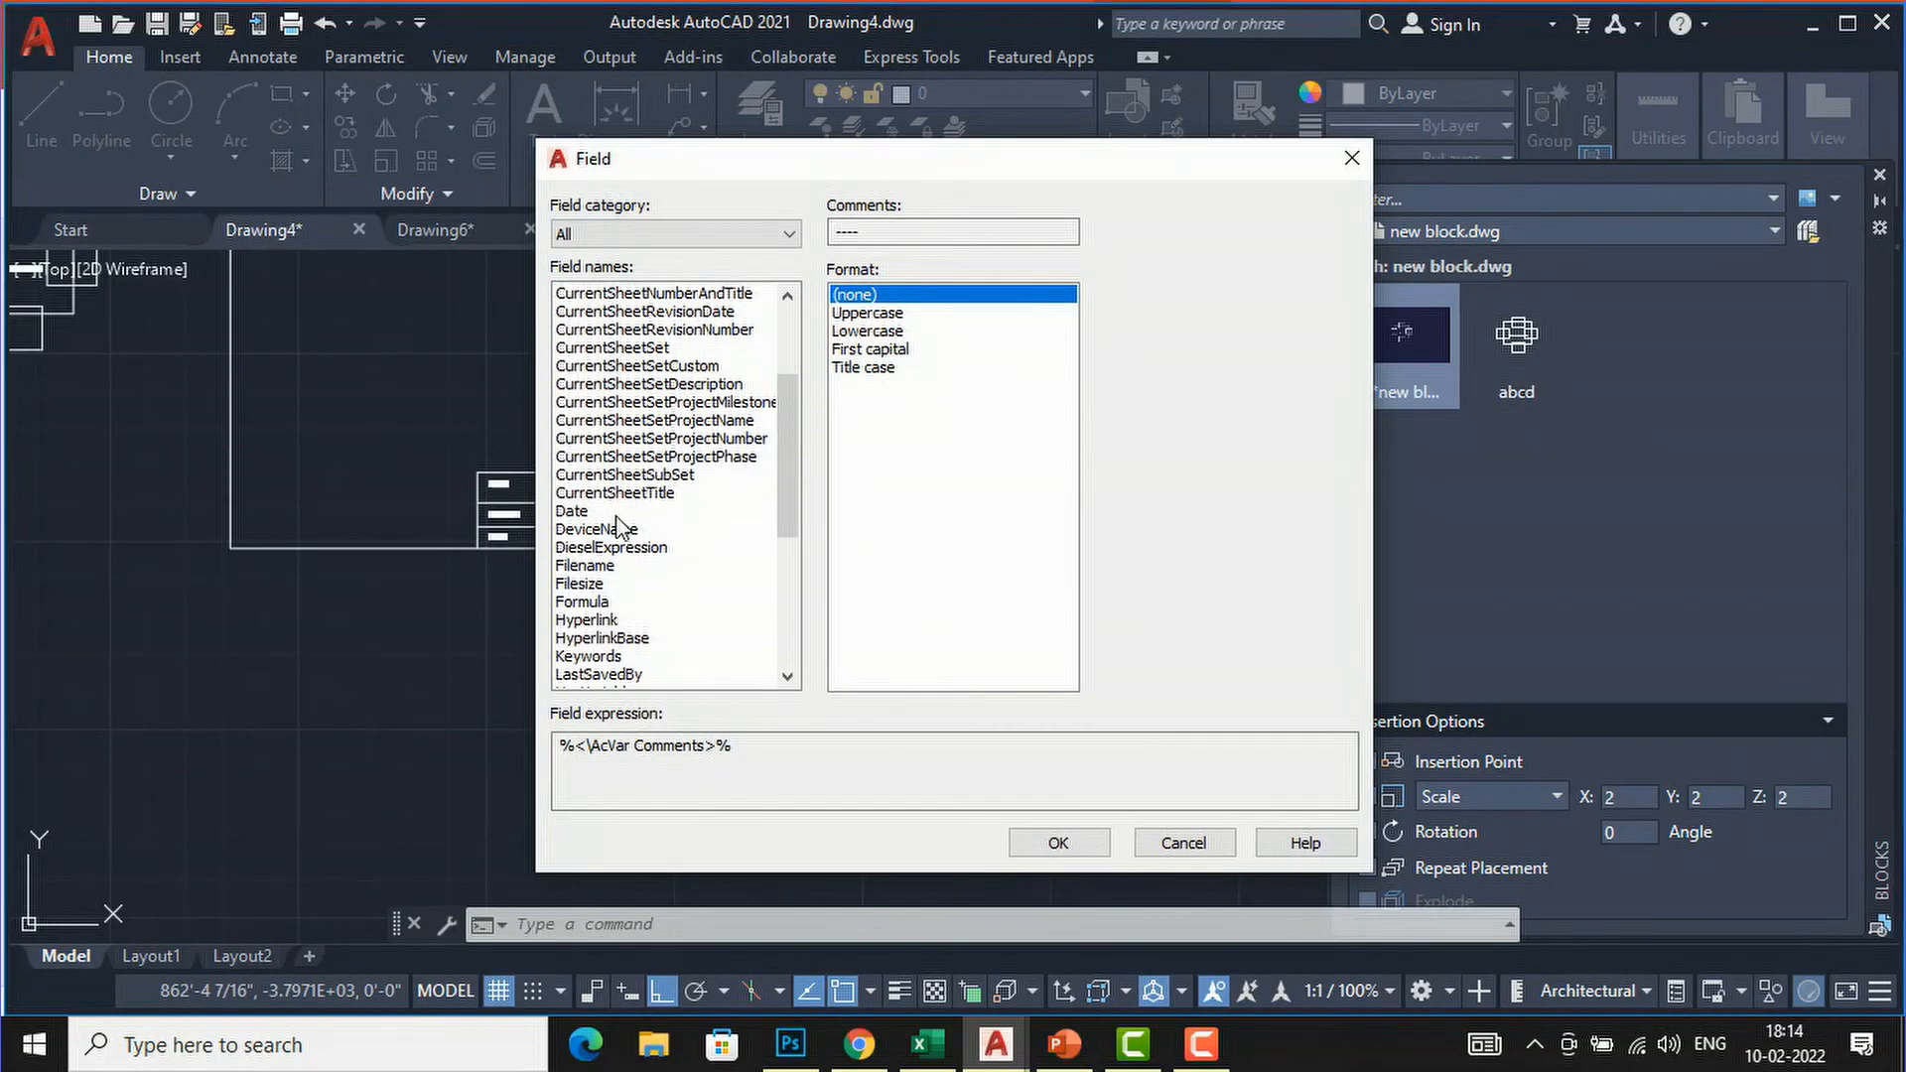
{"action": "left_click", "coordinate": [574, 511]}
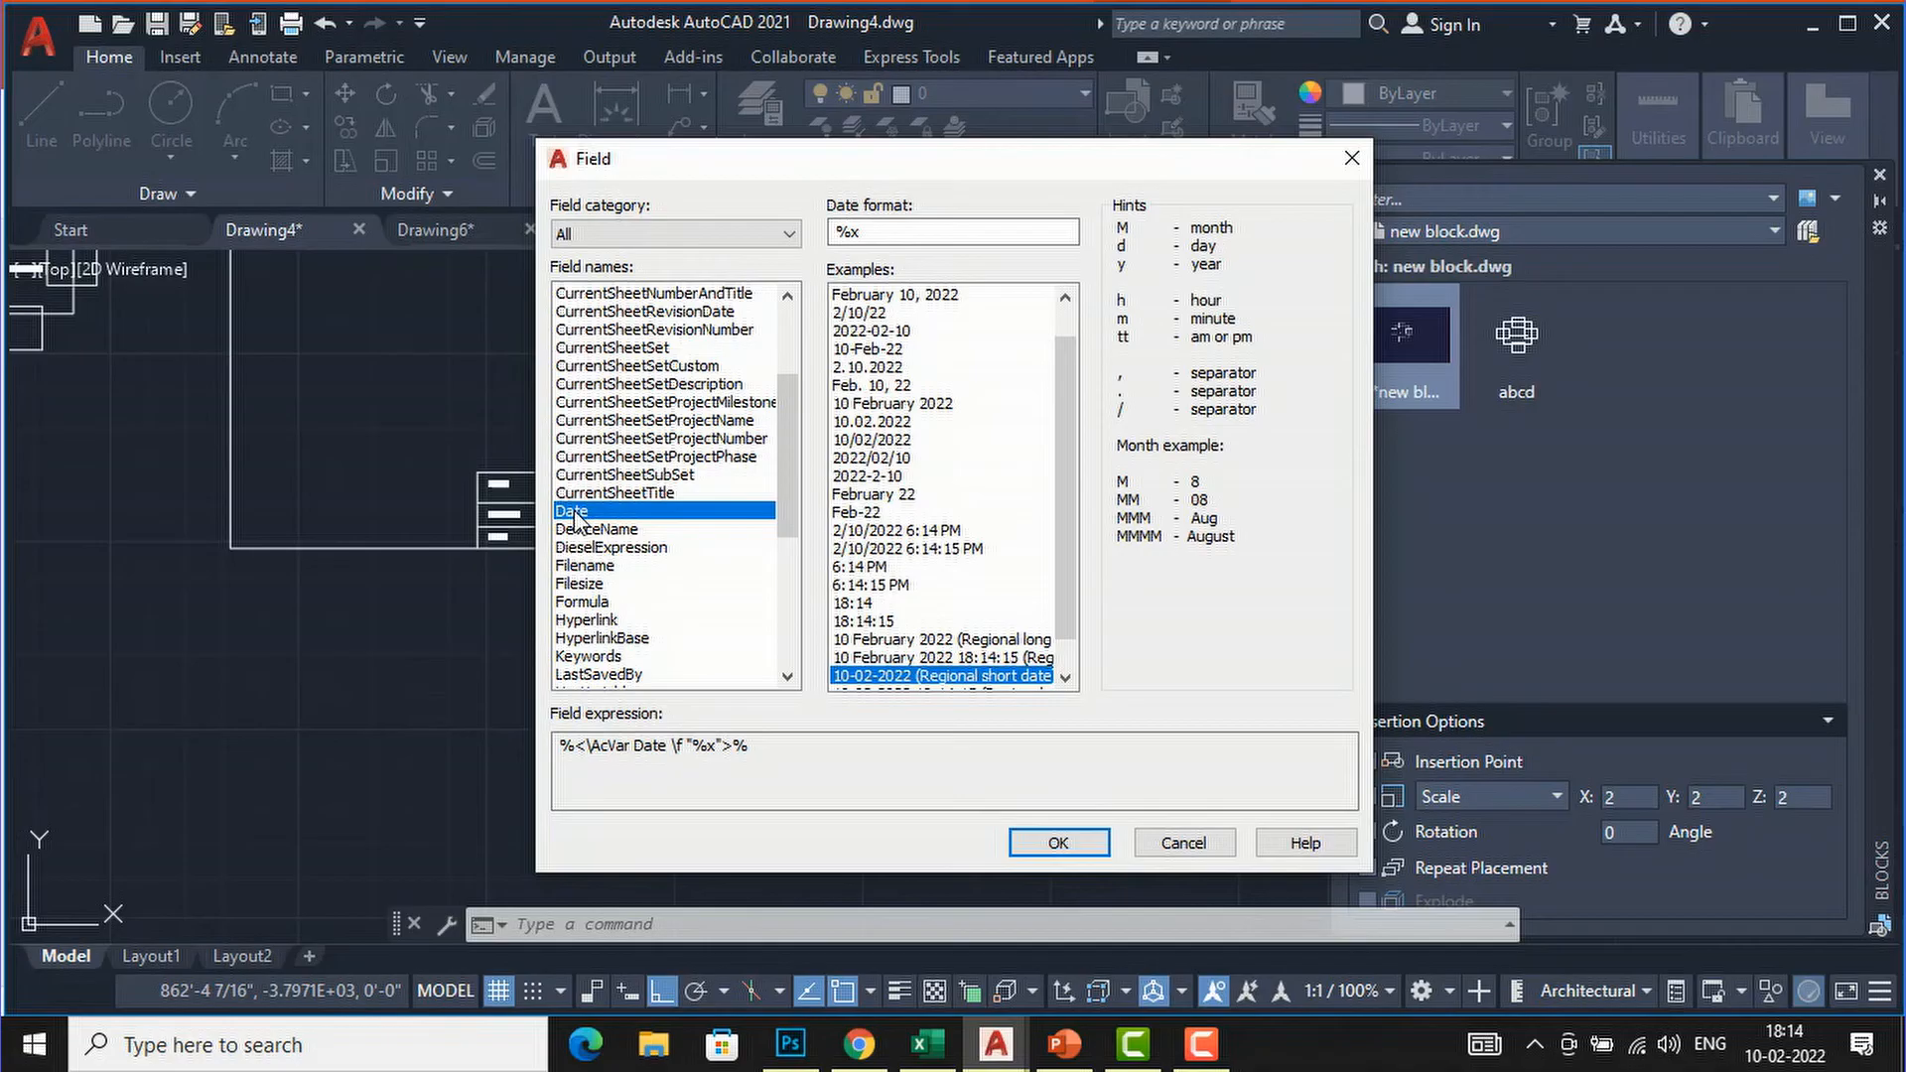
{"action": "left_click", "coordinate": [869, 494]}
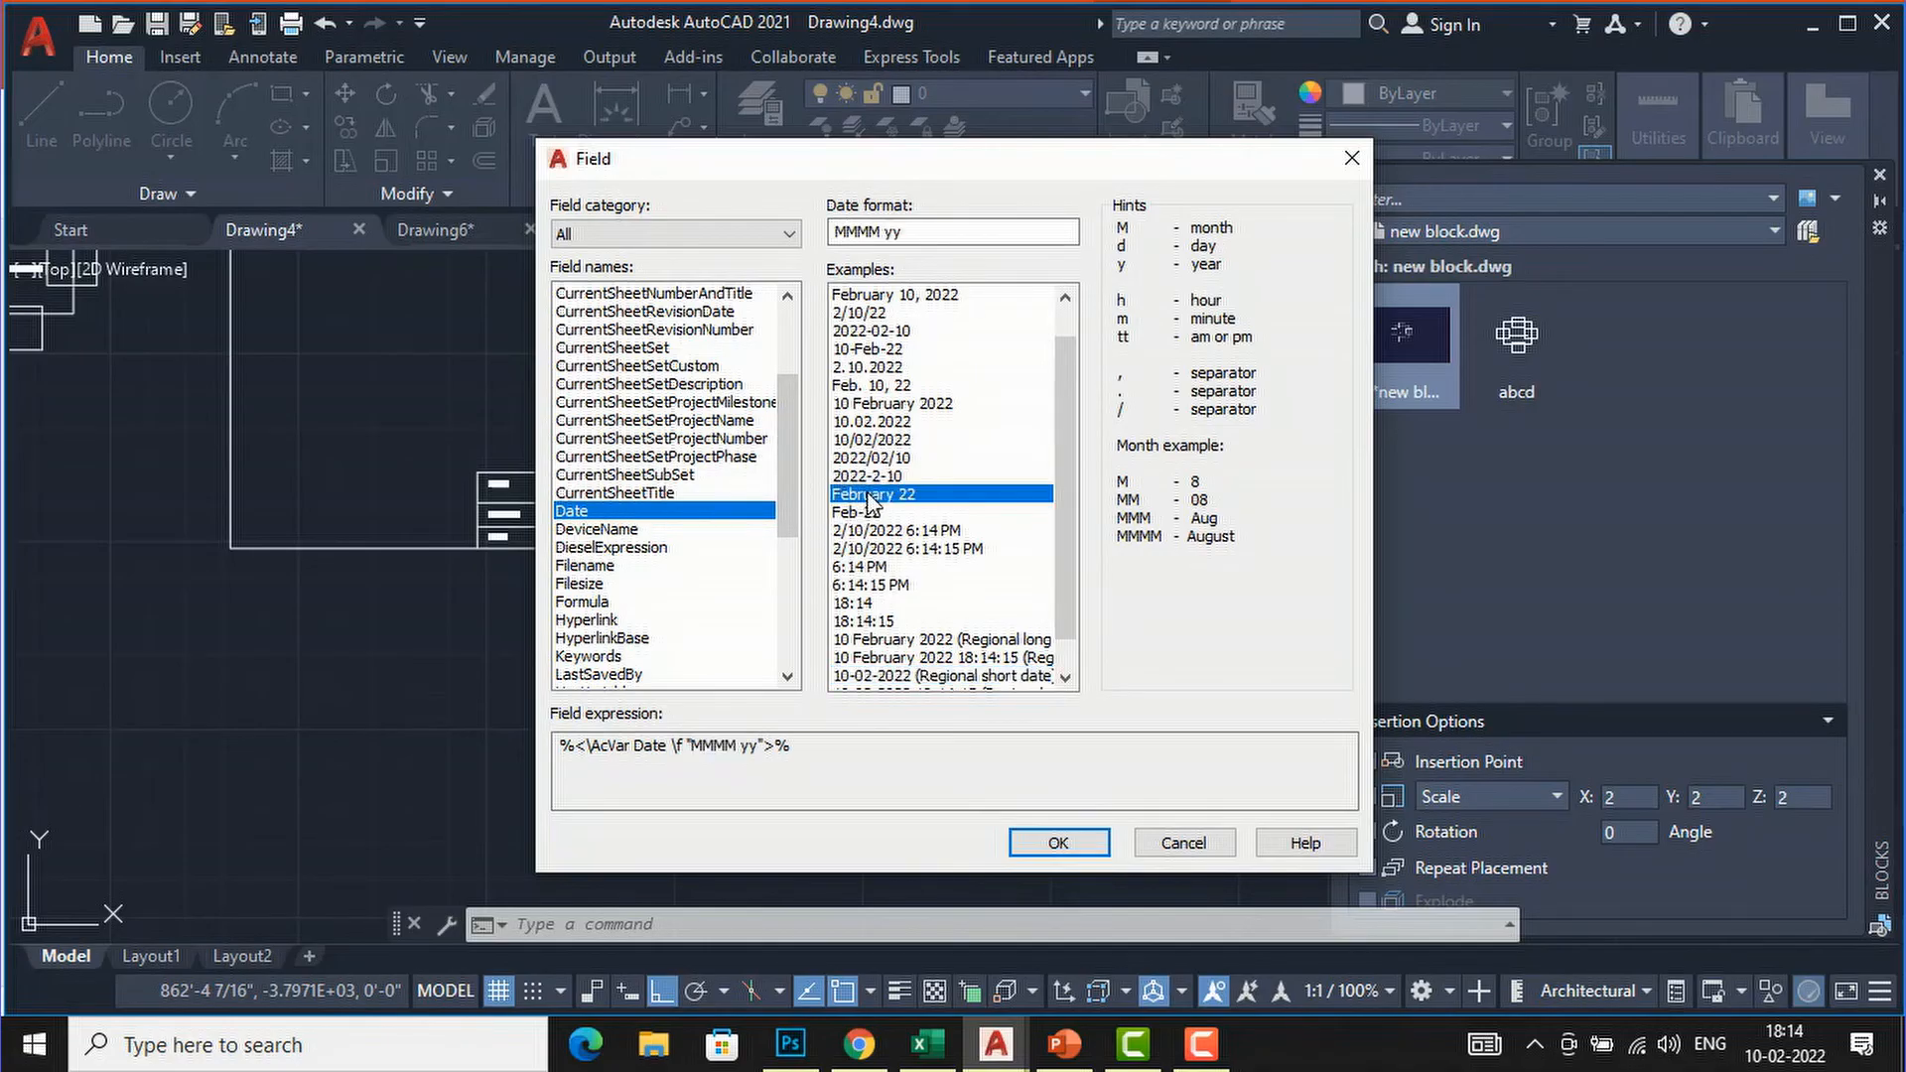
{"action": "left_click", "coordinate": [1034, 841]}
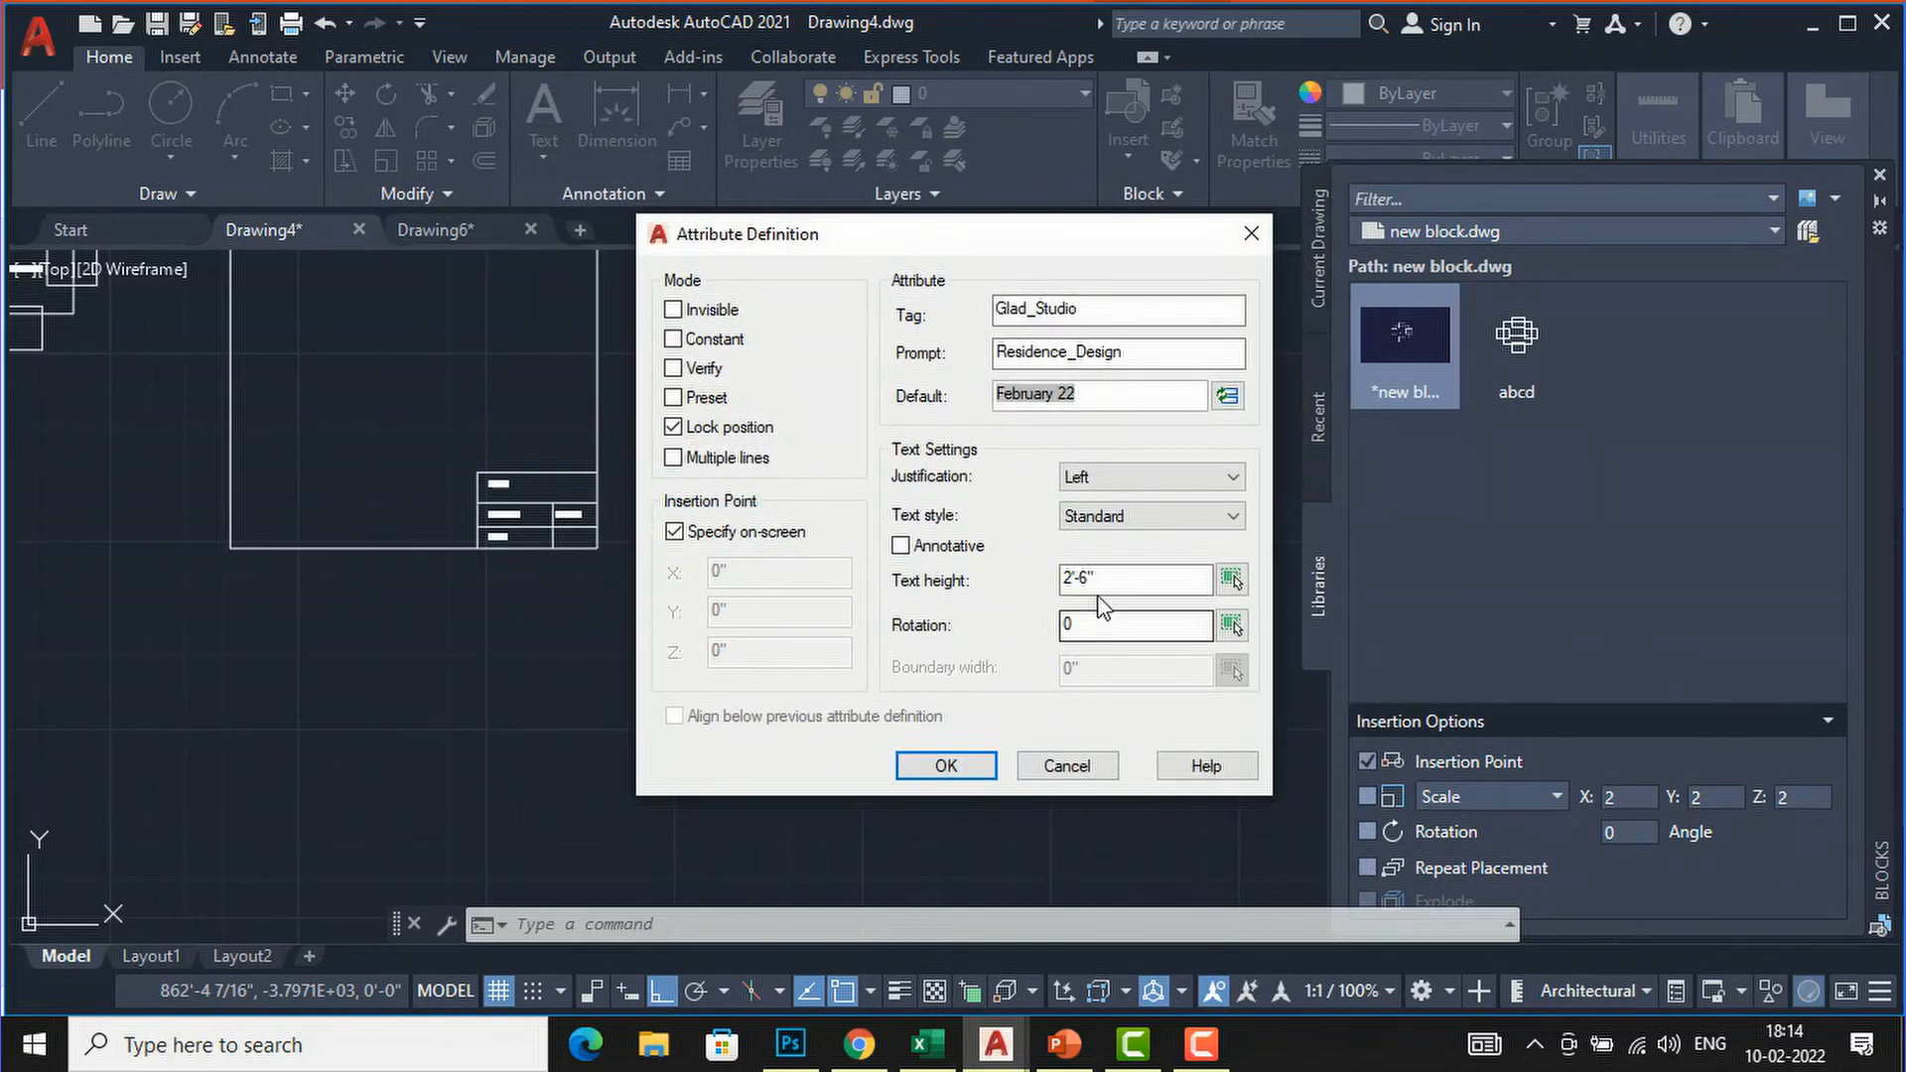
Place the attribute beside the NAME- label in the title block's first row.
{"action": "left_click", "coordinate": [943, 766]}
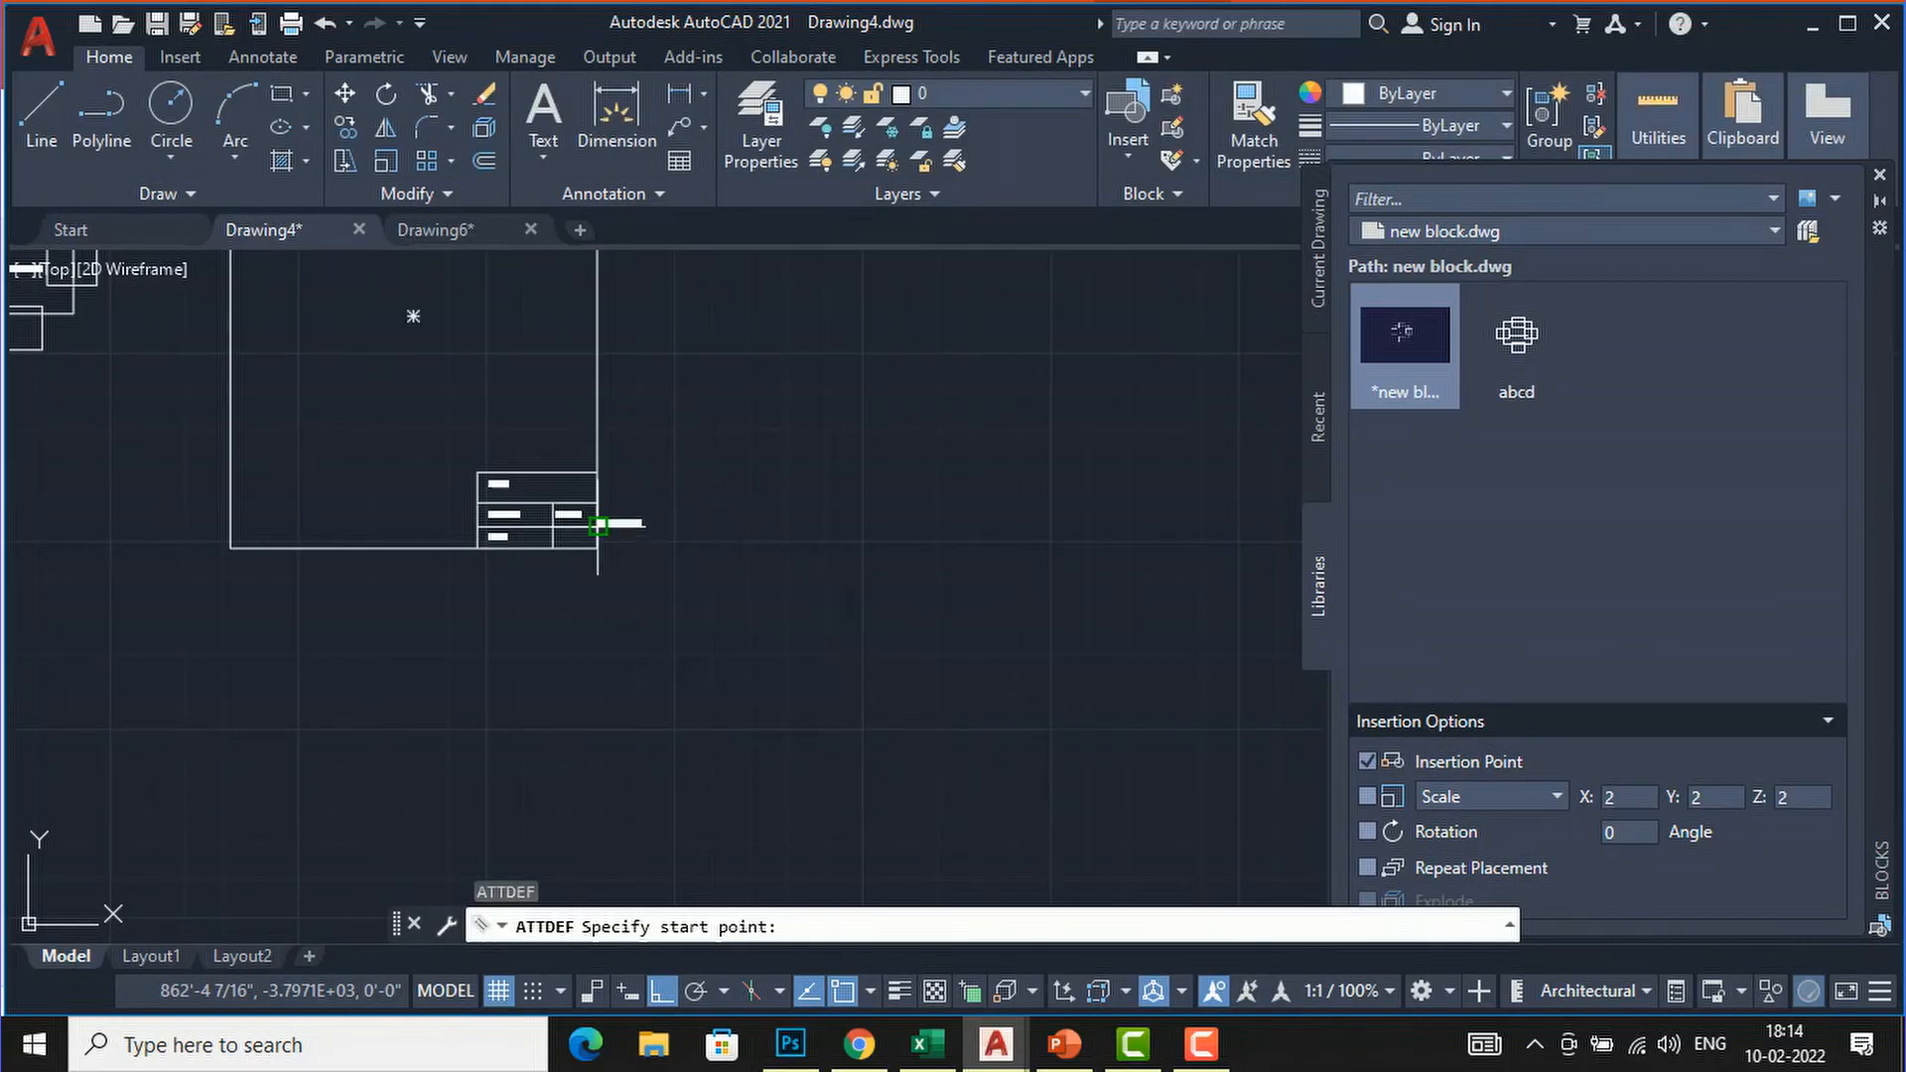
{"action": "scroll", "coordinate": [598, 524], "scroll_direction": "up", "scroll_amount": 8}
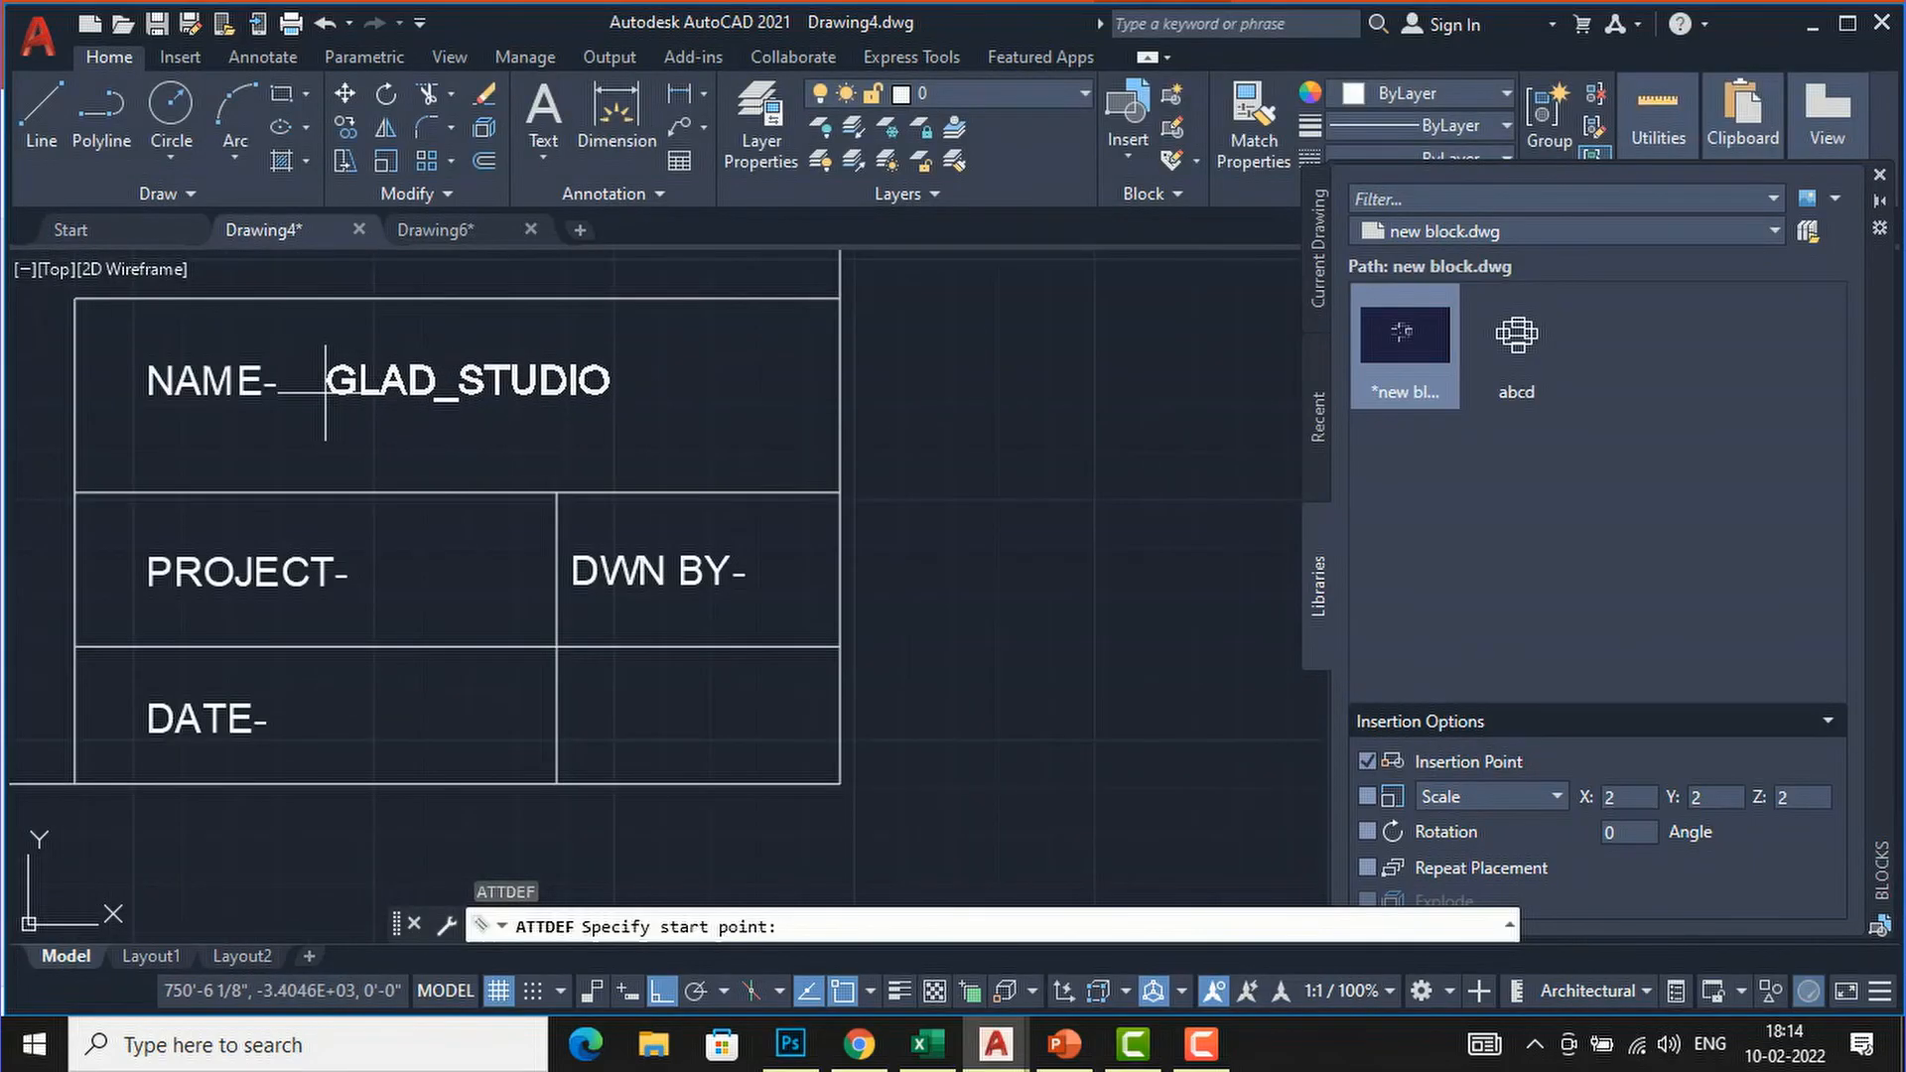
{"action": "left_click", "coordinate": [315, 381]}
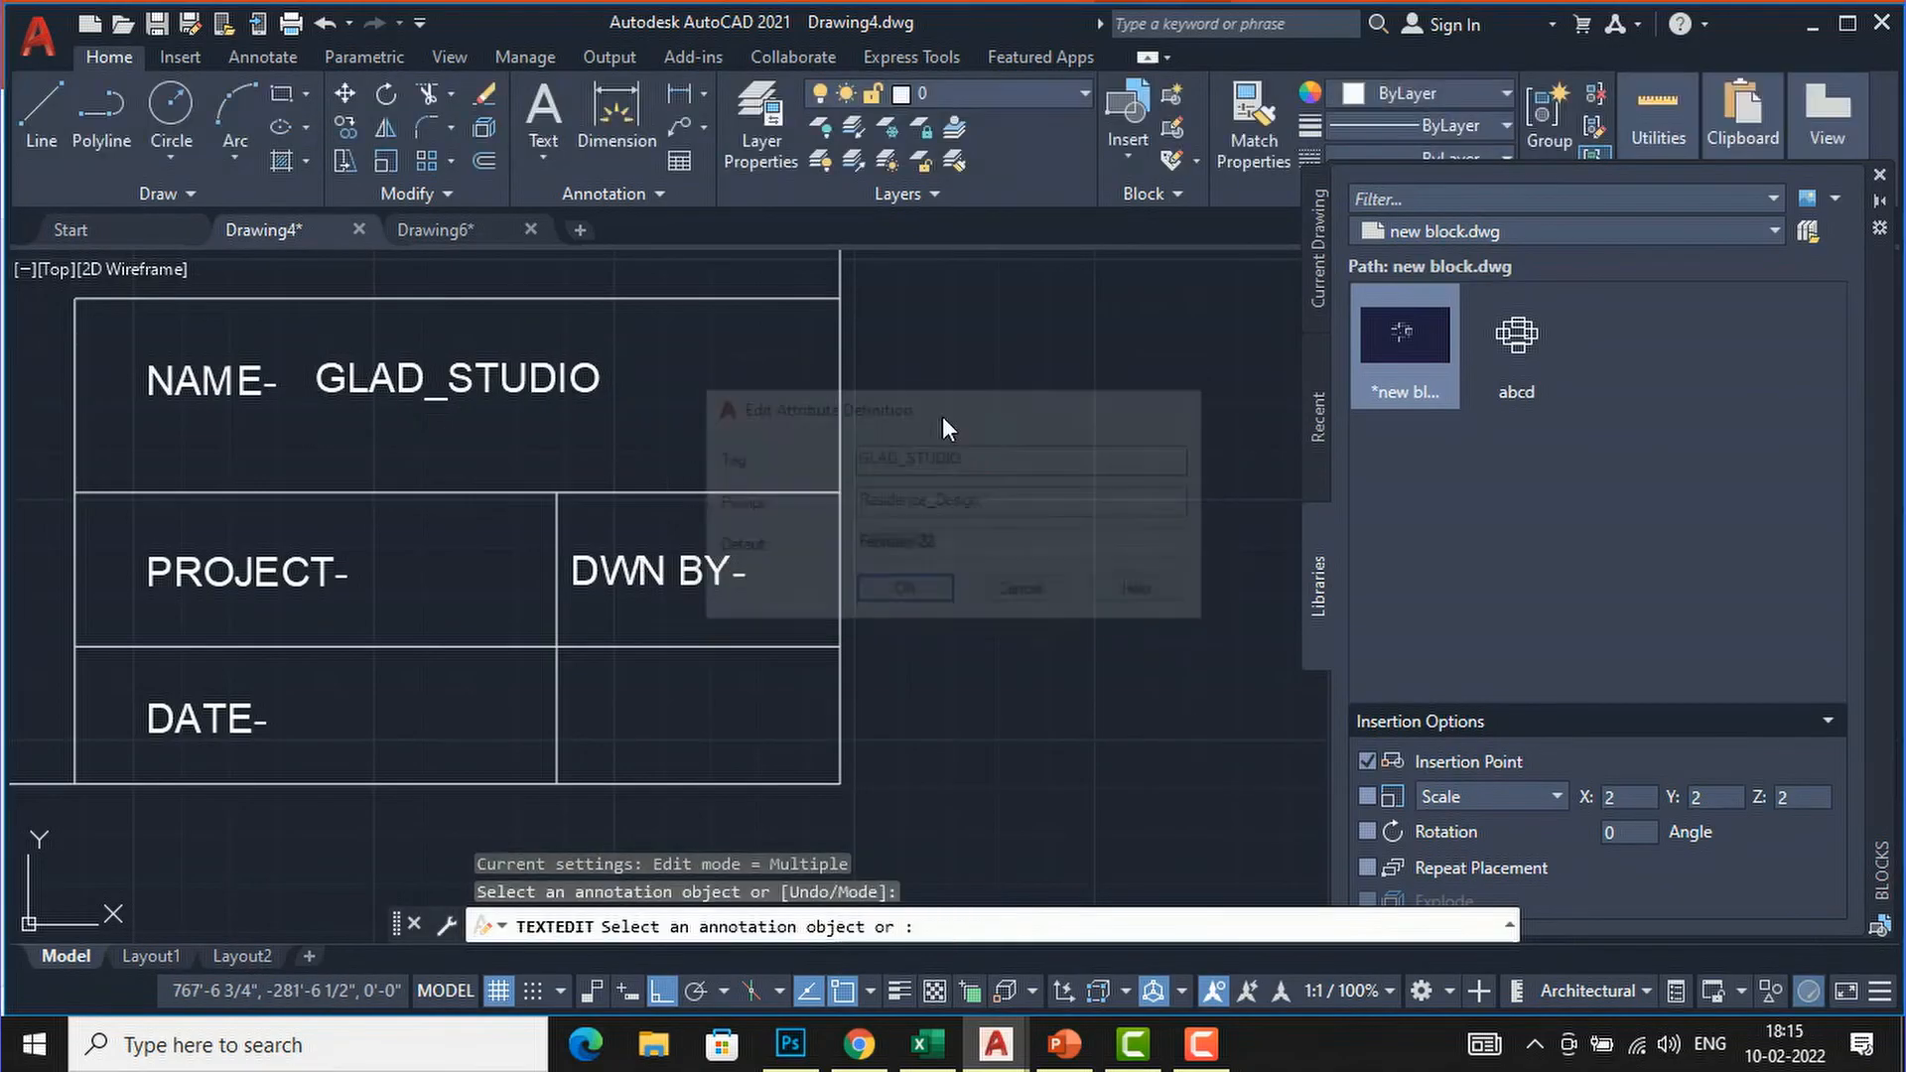
{"action": "key", "text": "Escape"}
Copy the GLAD_STUDIO attribute with Ortho off to just below the PROJECT- label.
{"action": "left_click", "coordinate": [581, 378]}
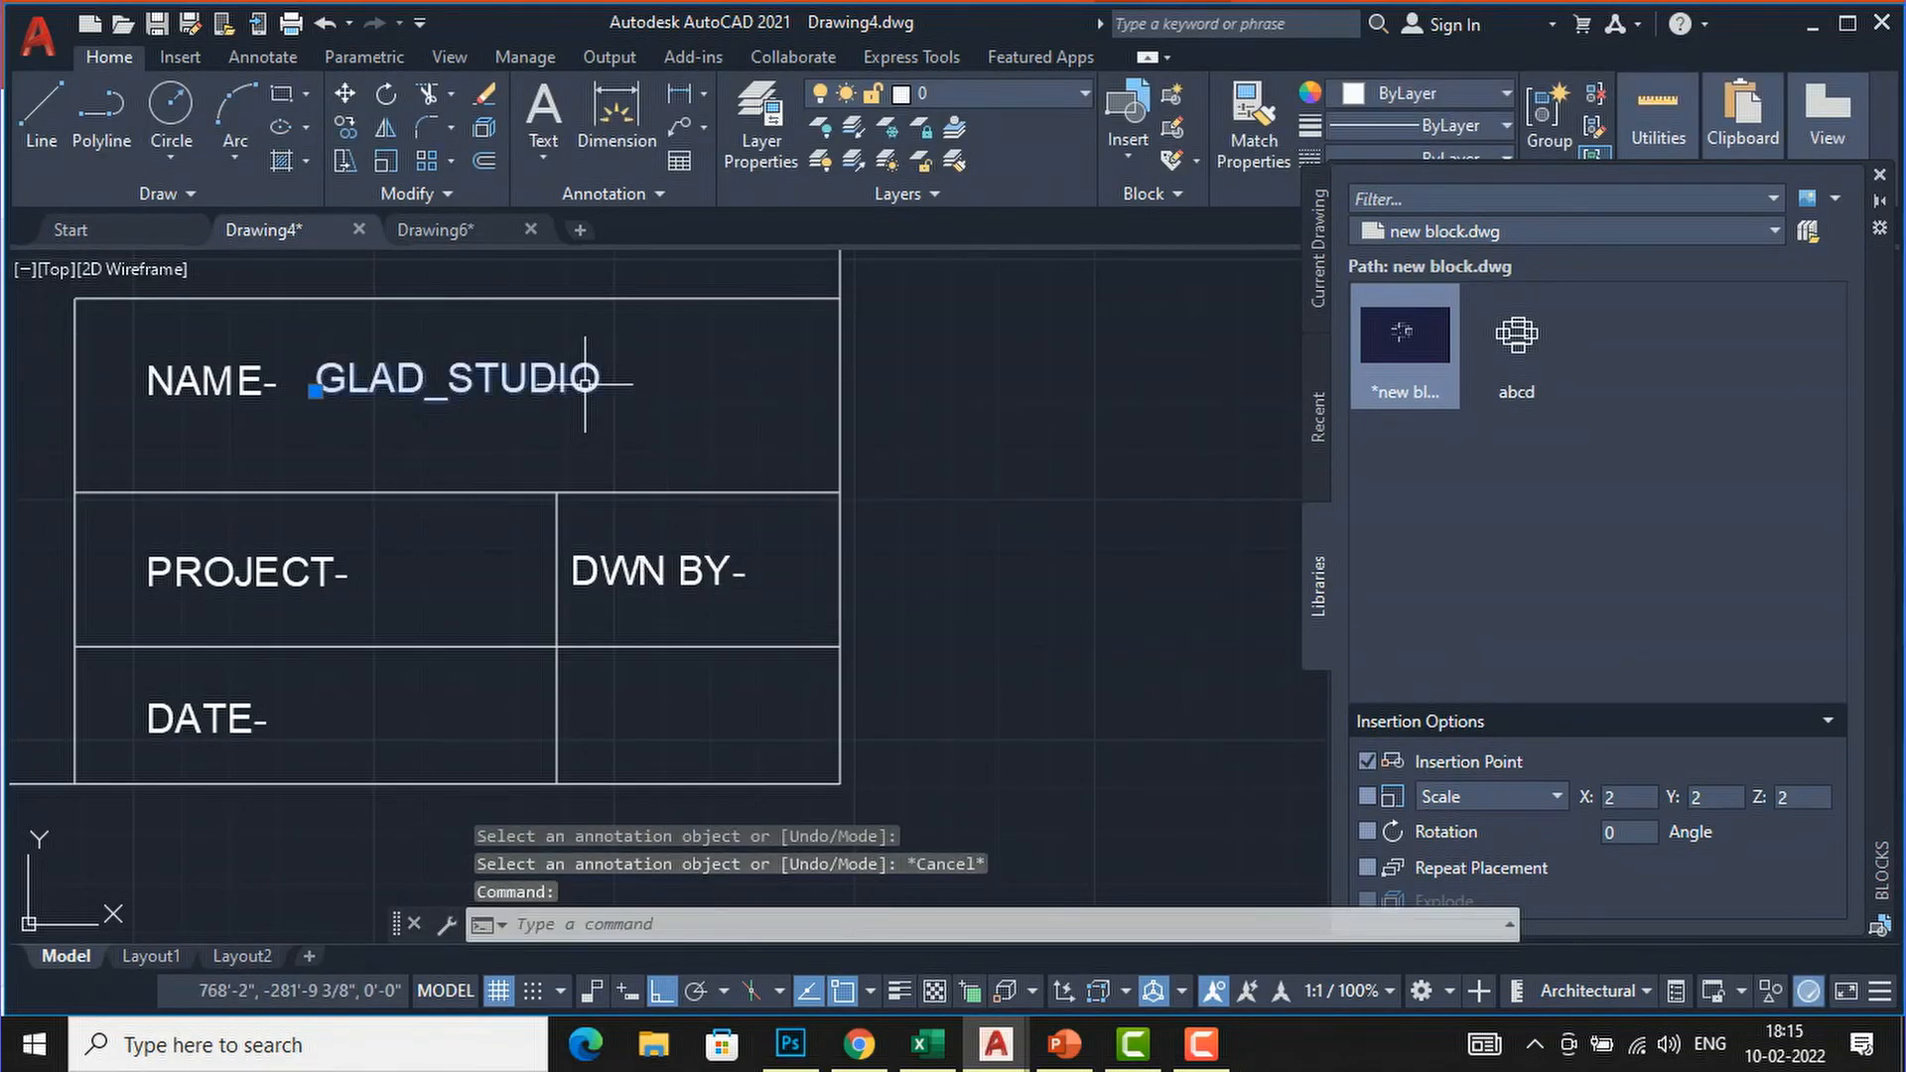
{"action": "type", "text": "co"}
{"action": "key", "text": "Return"}
{"action": "left_click", "coordinate": [316, 390]}
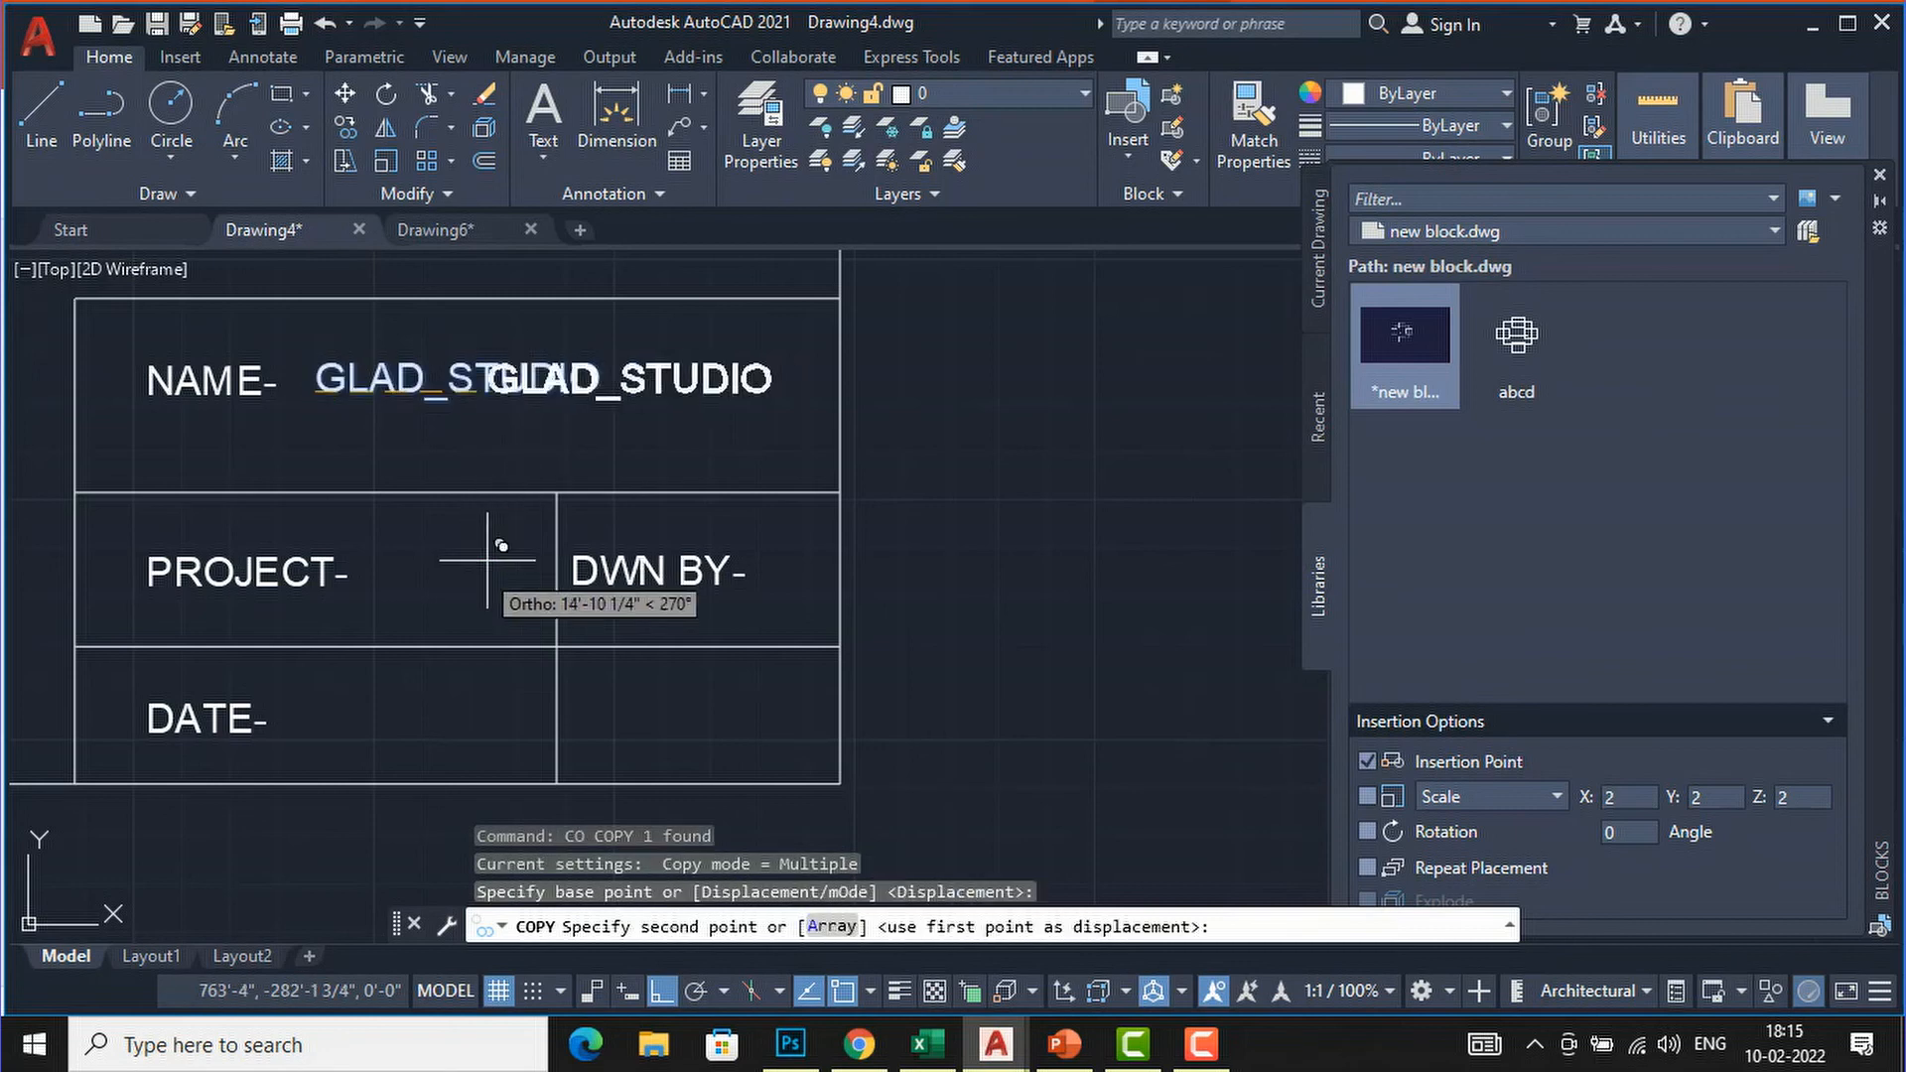
{"action": "left_click", "coordinate": [659, 991]}
{"action": "left_click", "coordinate": [242, 626]}
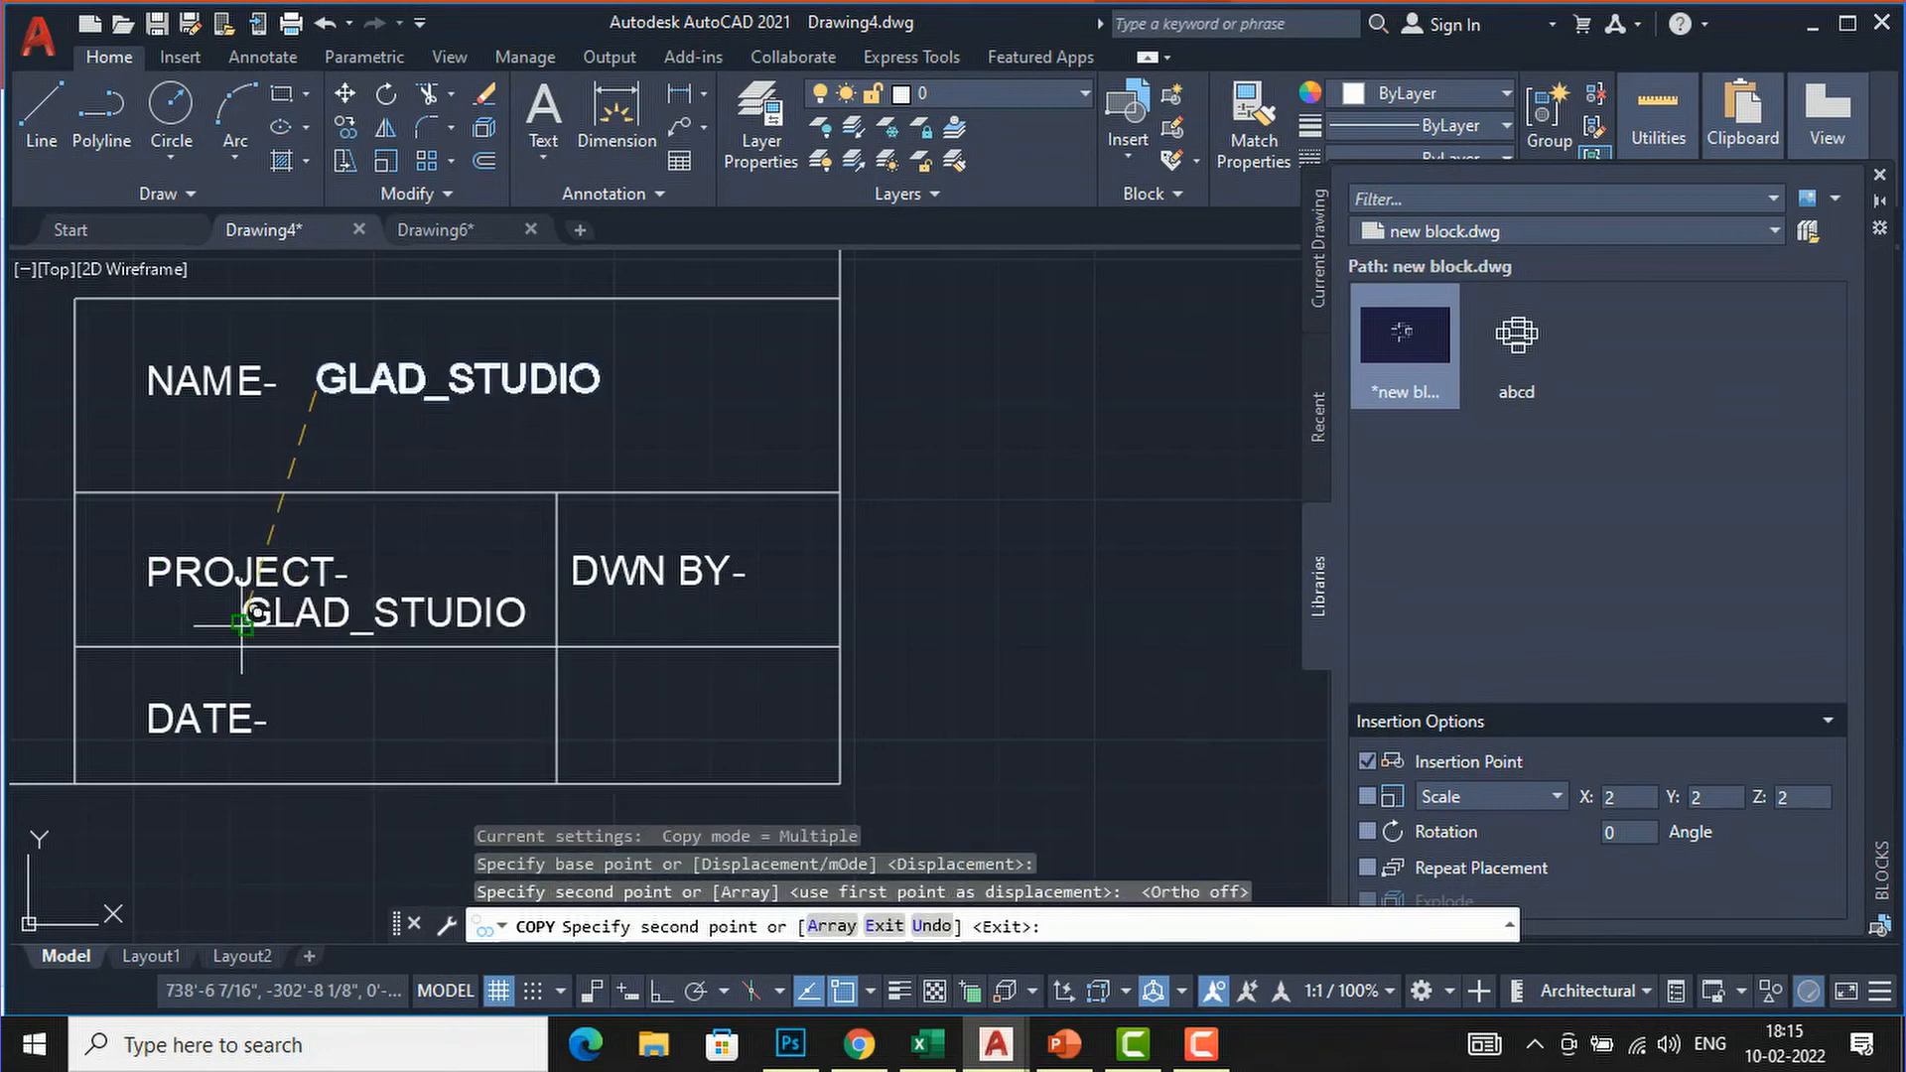
{"action": "key", "text": "Escape"}
{"action": "key", "text": "Escape"}
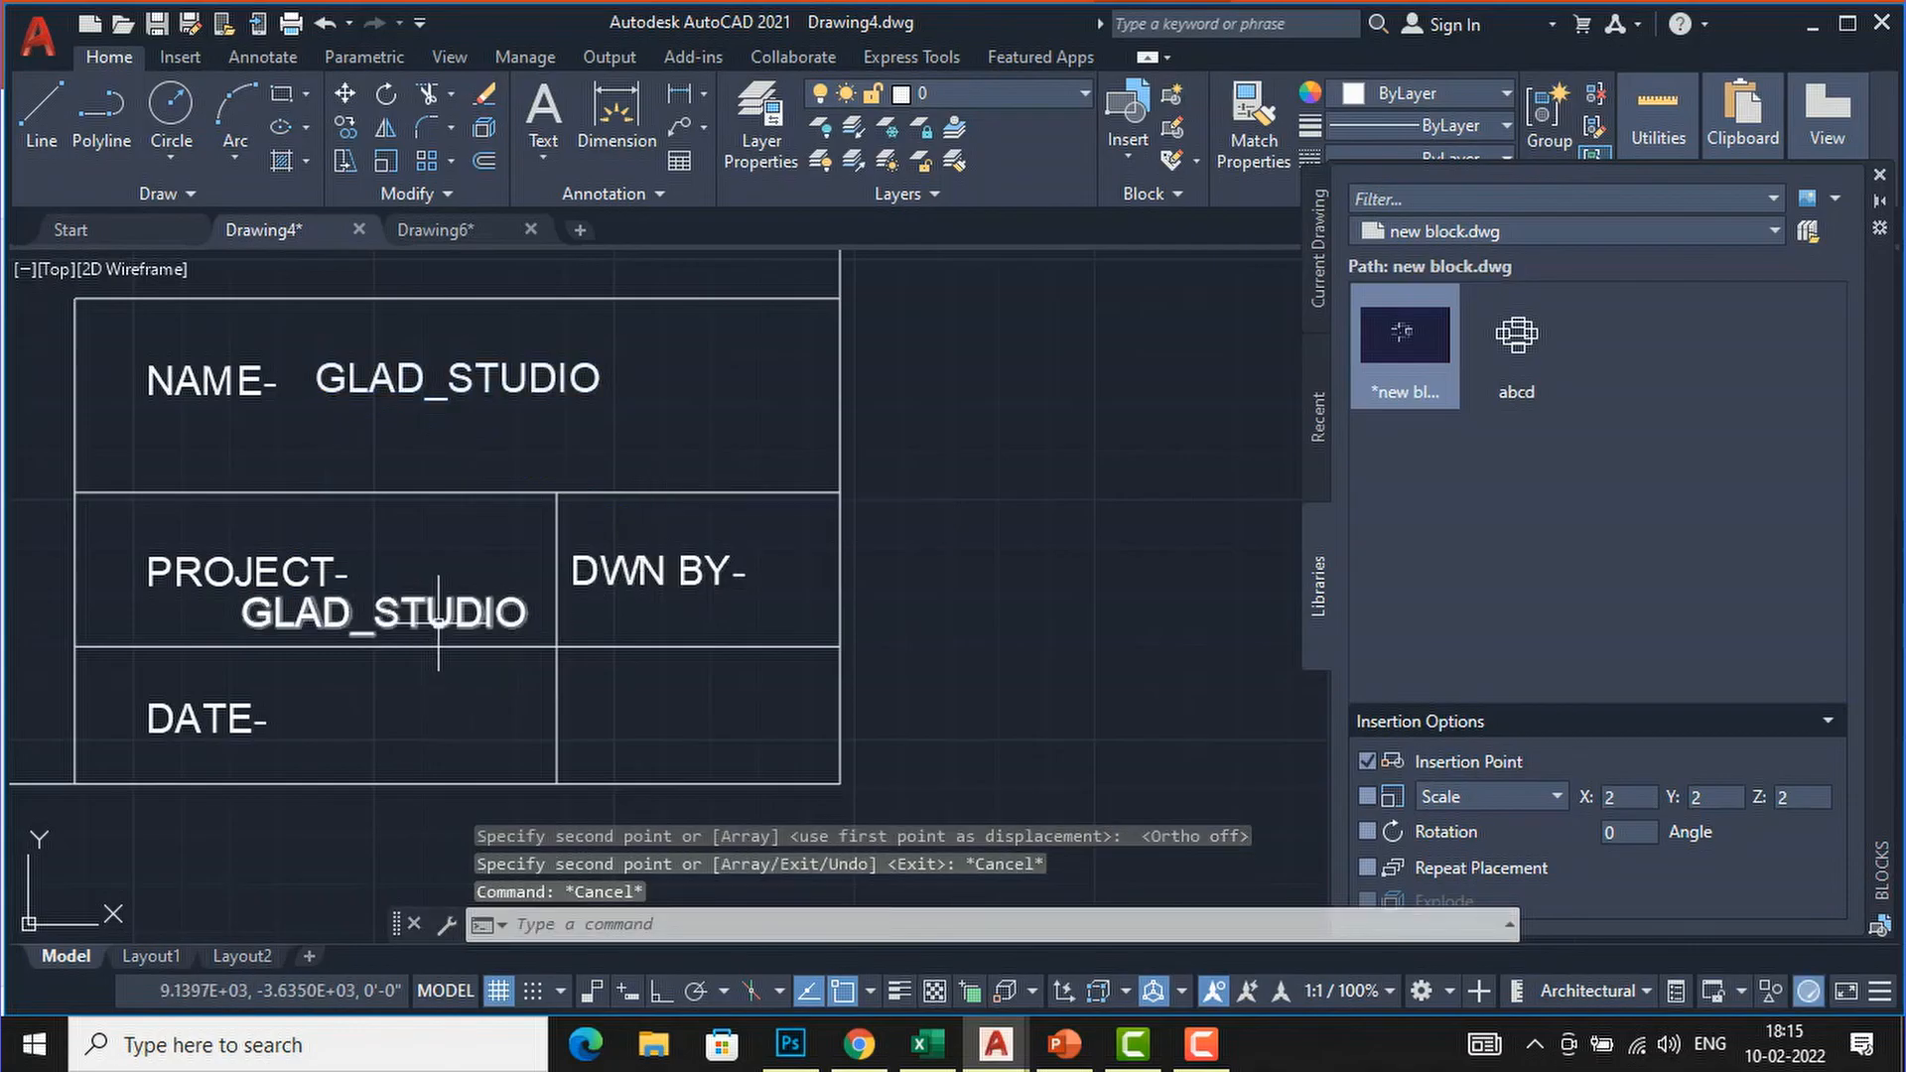
Change the copied attribute's tag in the PROJECT cell to Residence_Design.
{"action": "double_click", "coordinate": [438, 618]}
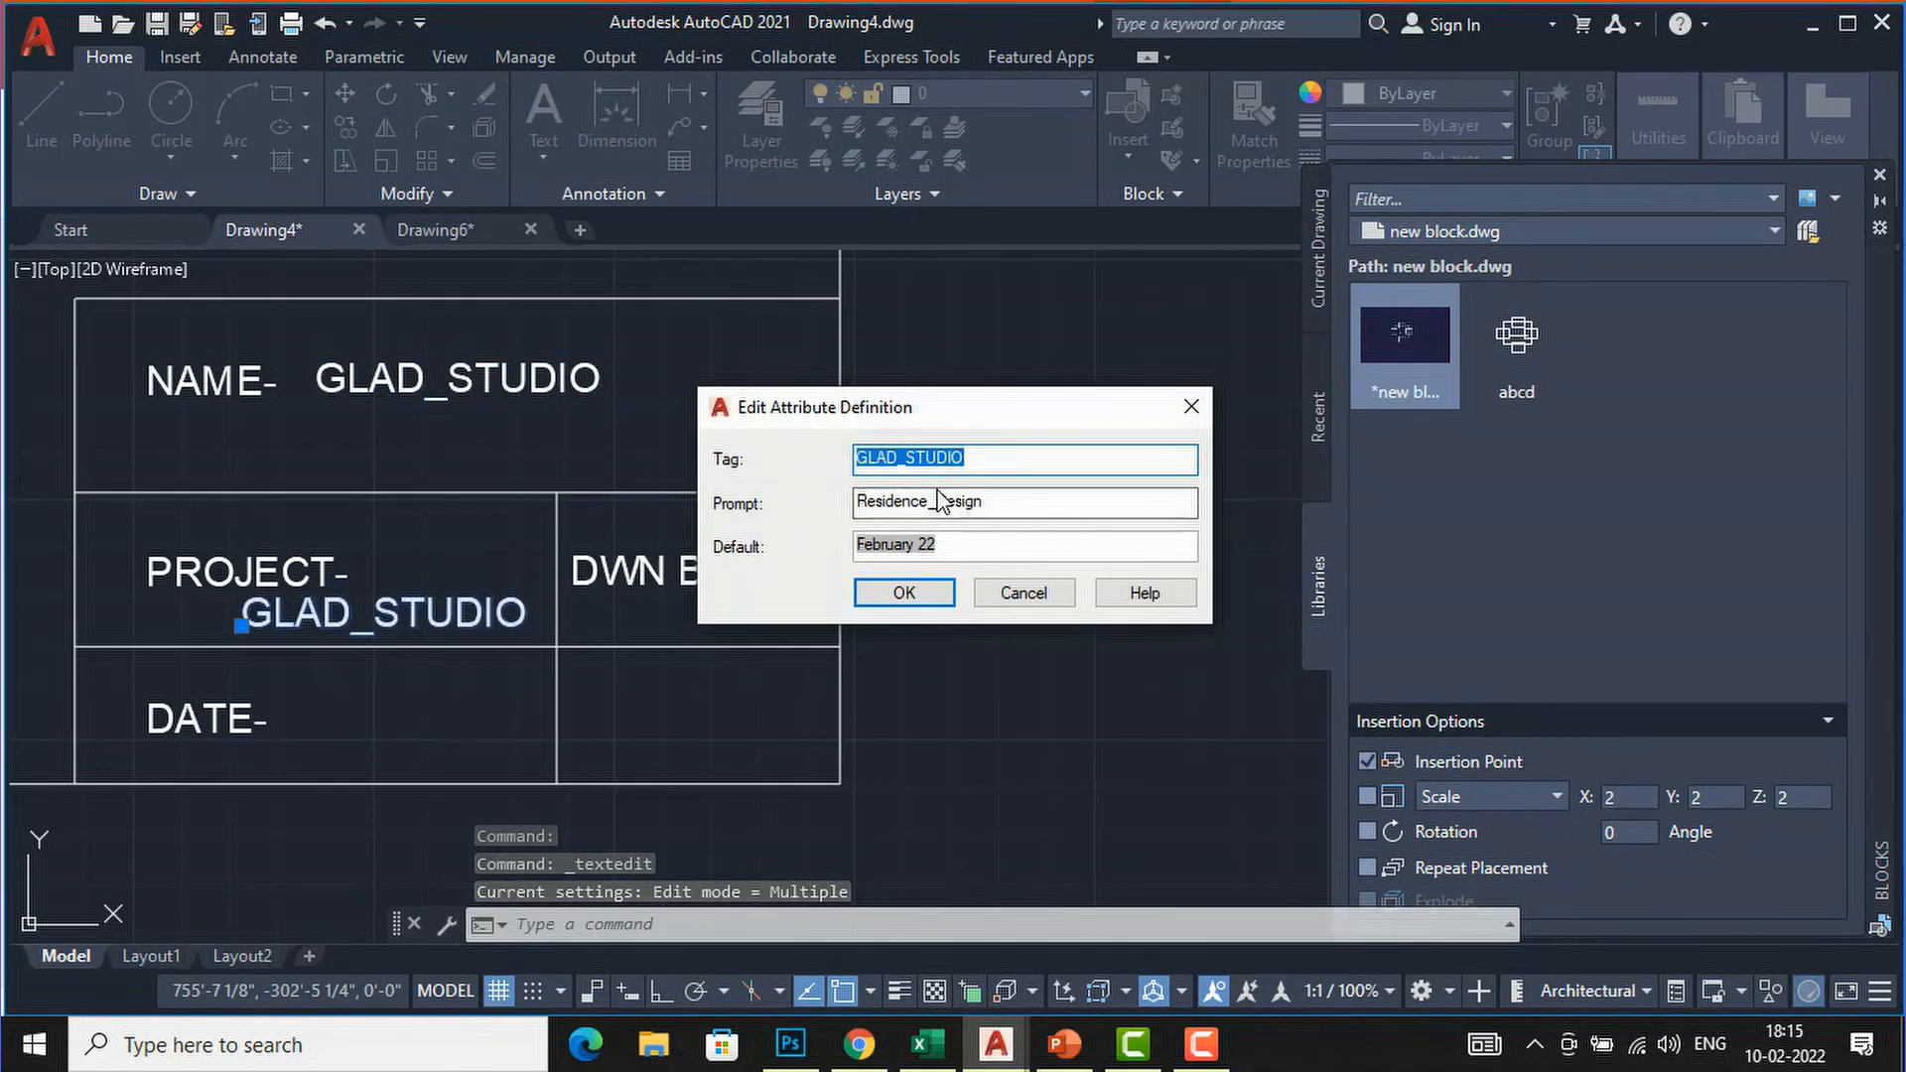
{"action": "left_click", "coordinate": [908, 459]}
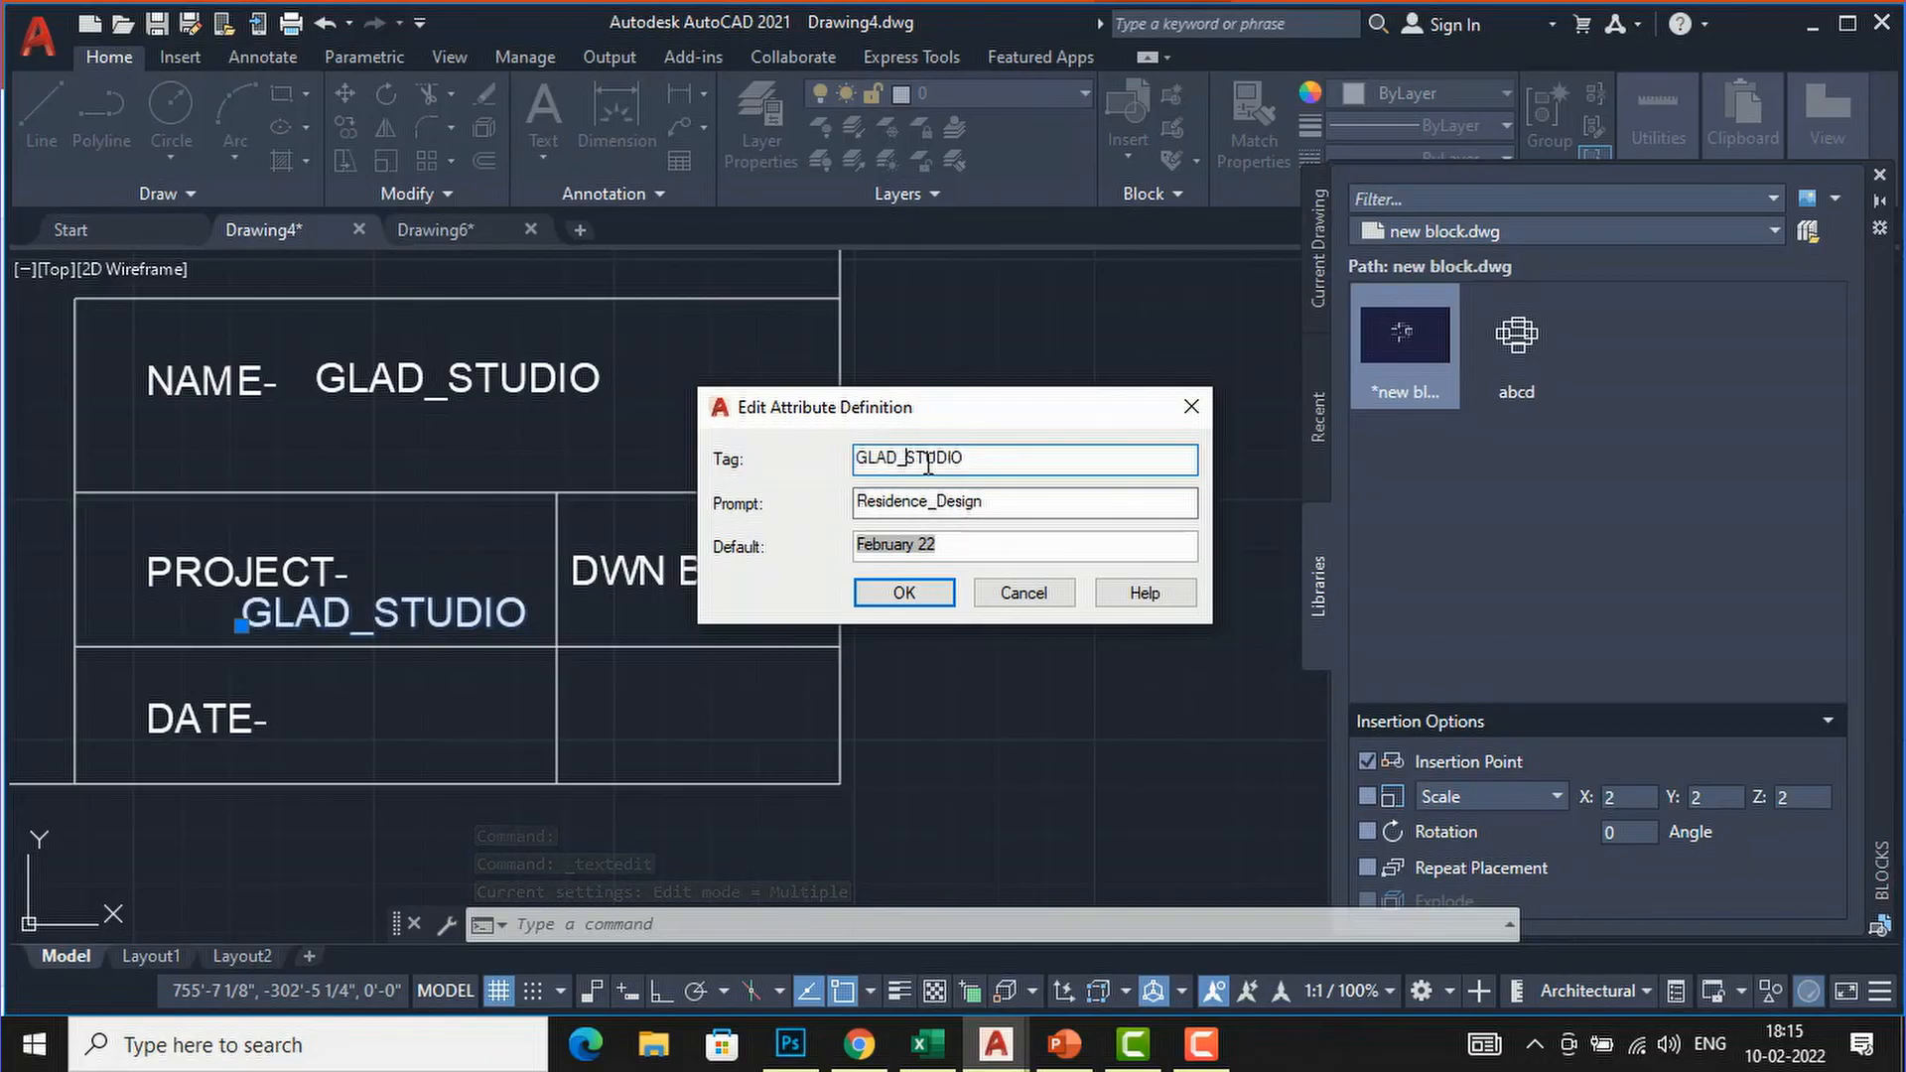
{"action": "left_click_drag", "start_coordinate": [900, 456], "coordinate": [821, 458]}
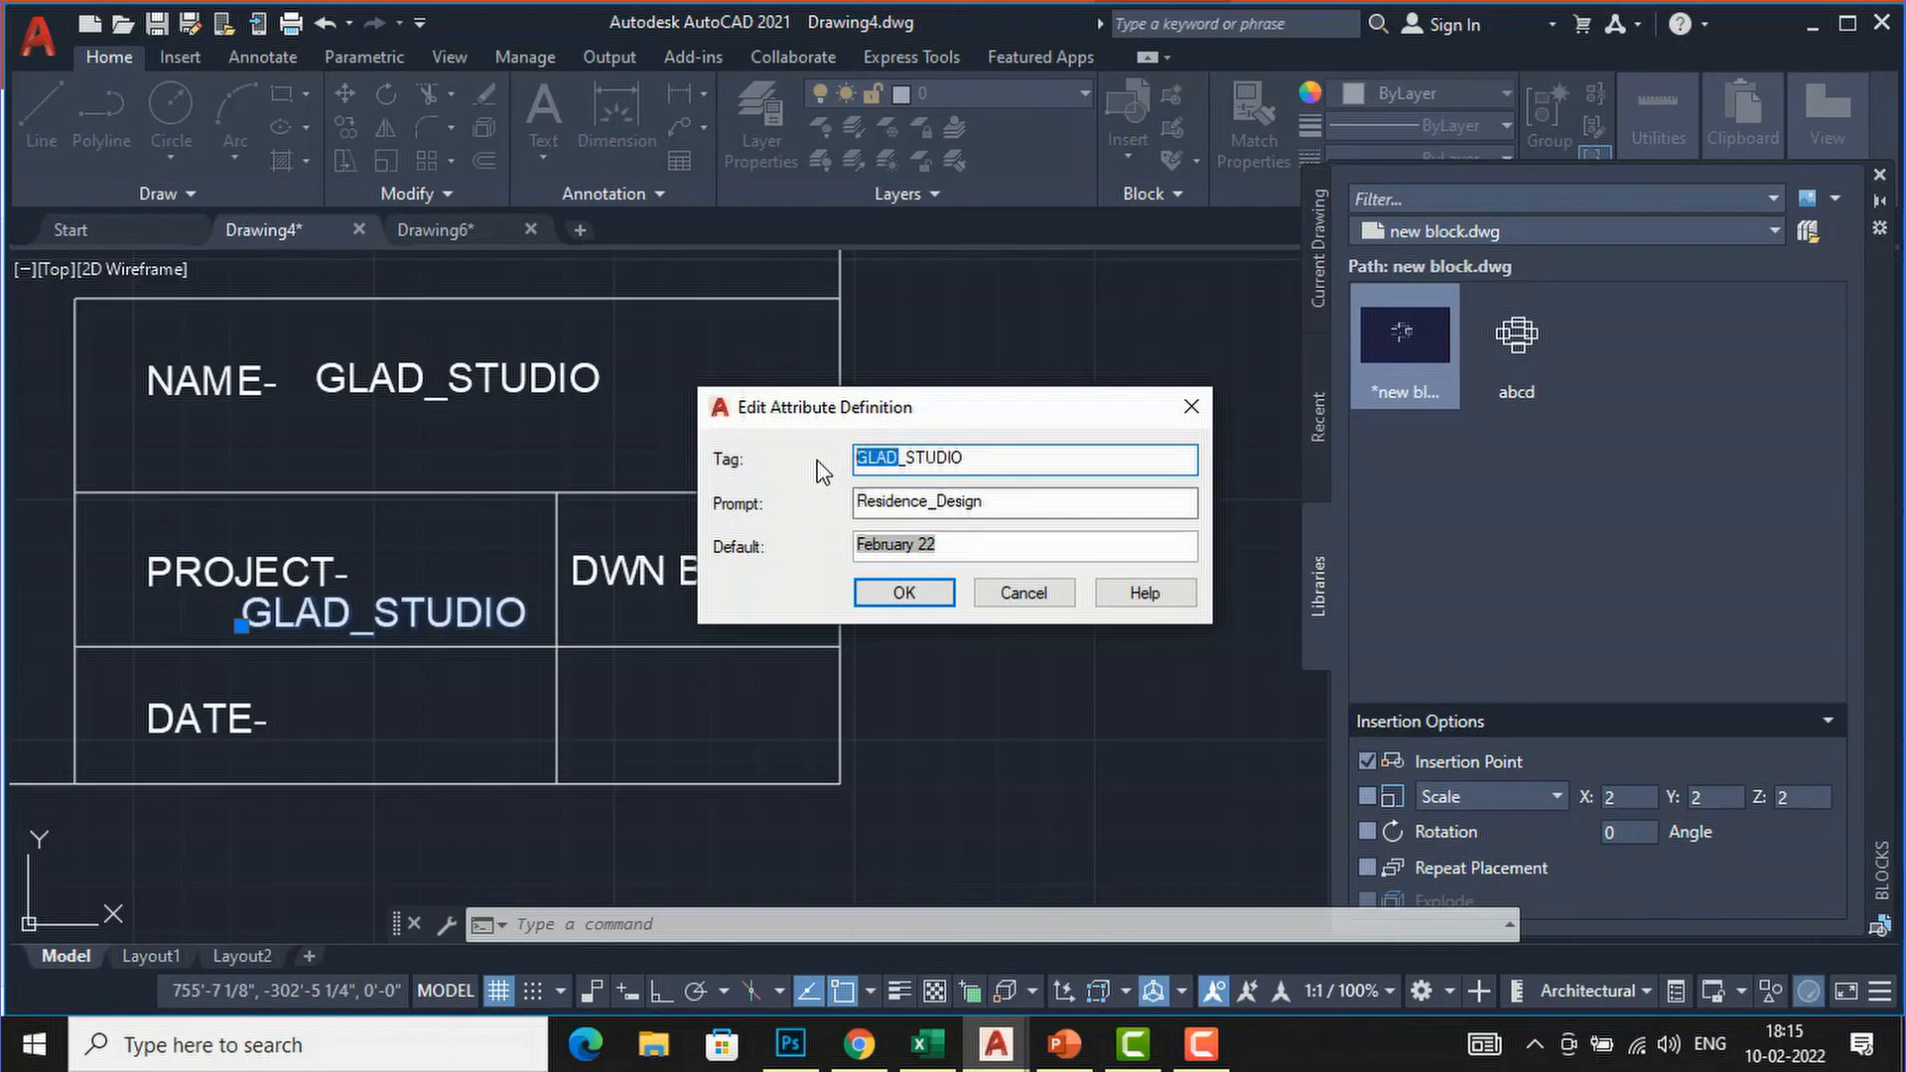
{"action": "type", "text": "Residence"}
{"action": "left_click_drag", "start_coordinate": [1016, 455], "coordinate": [951, 464]}
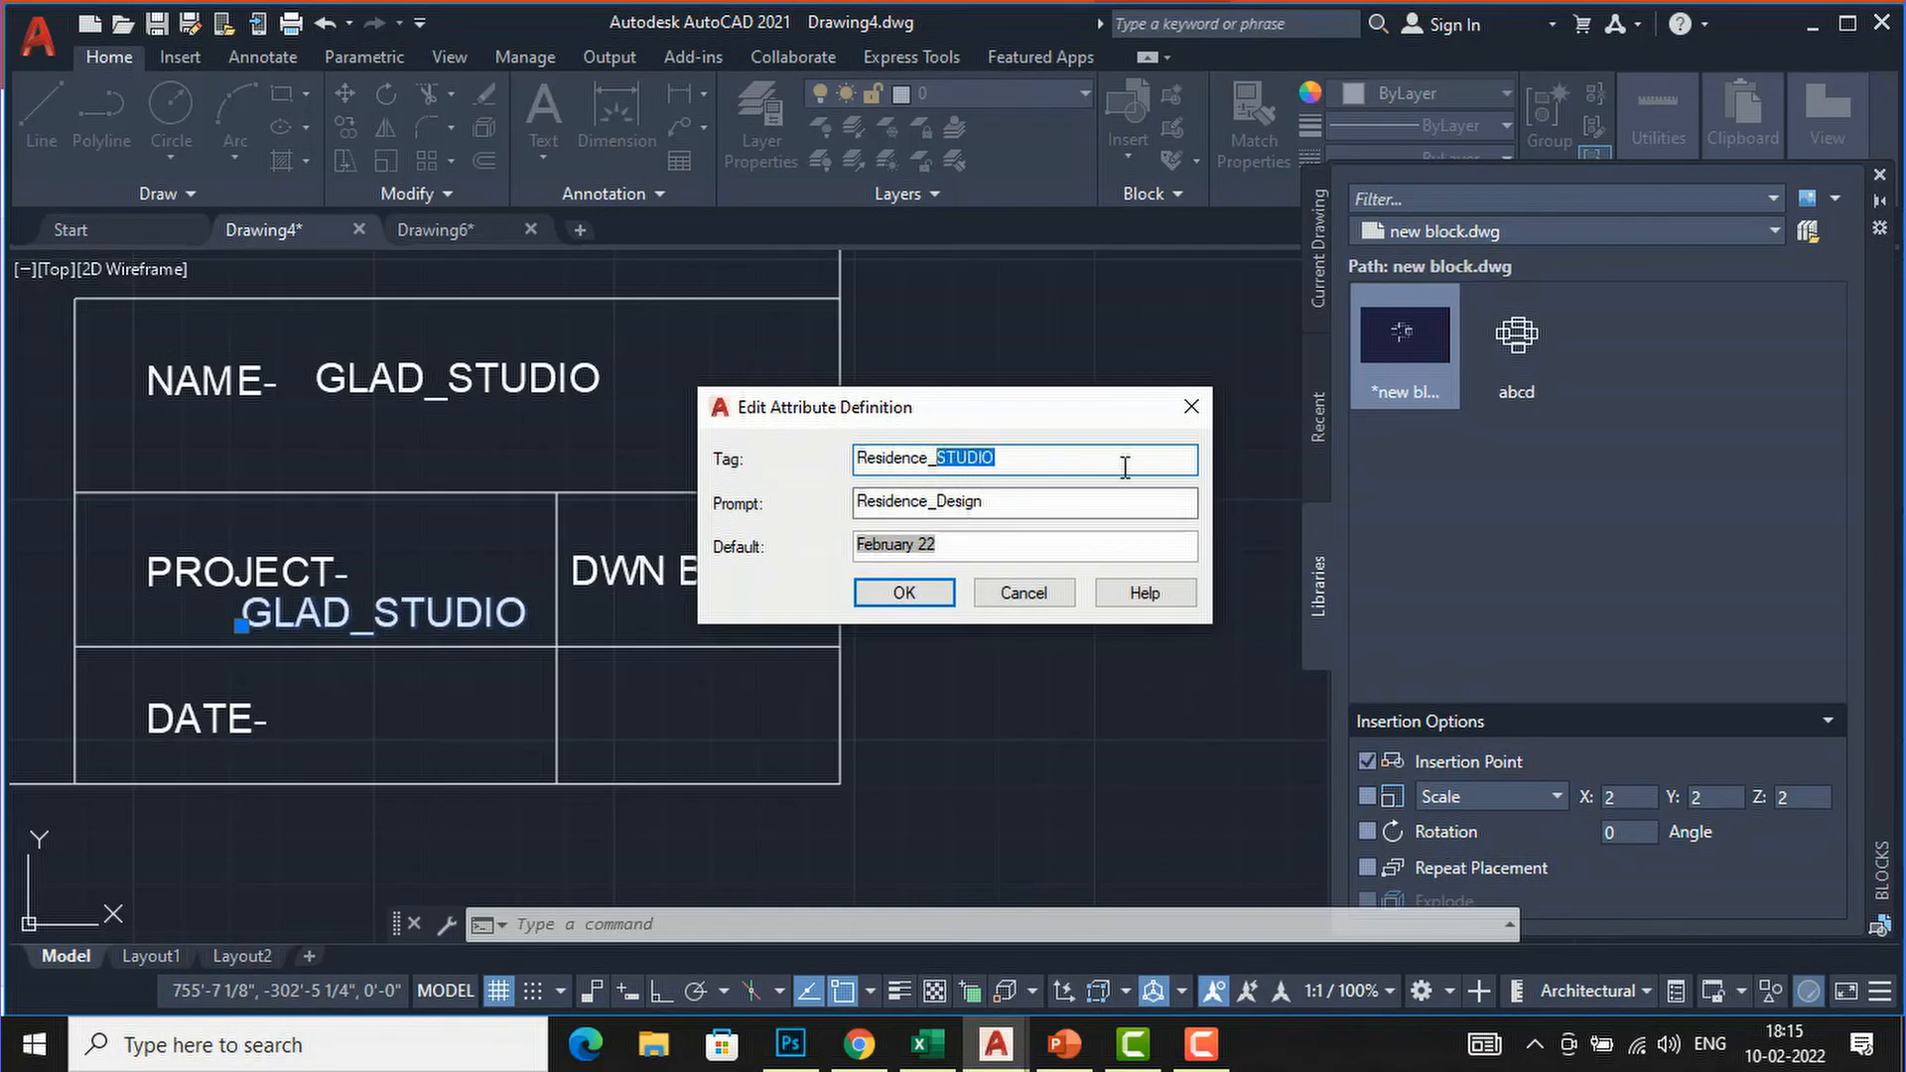
{"action": "type", "text": "Design"}
{"action": "left_click", "coordinate": [904, 592]}
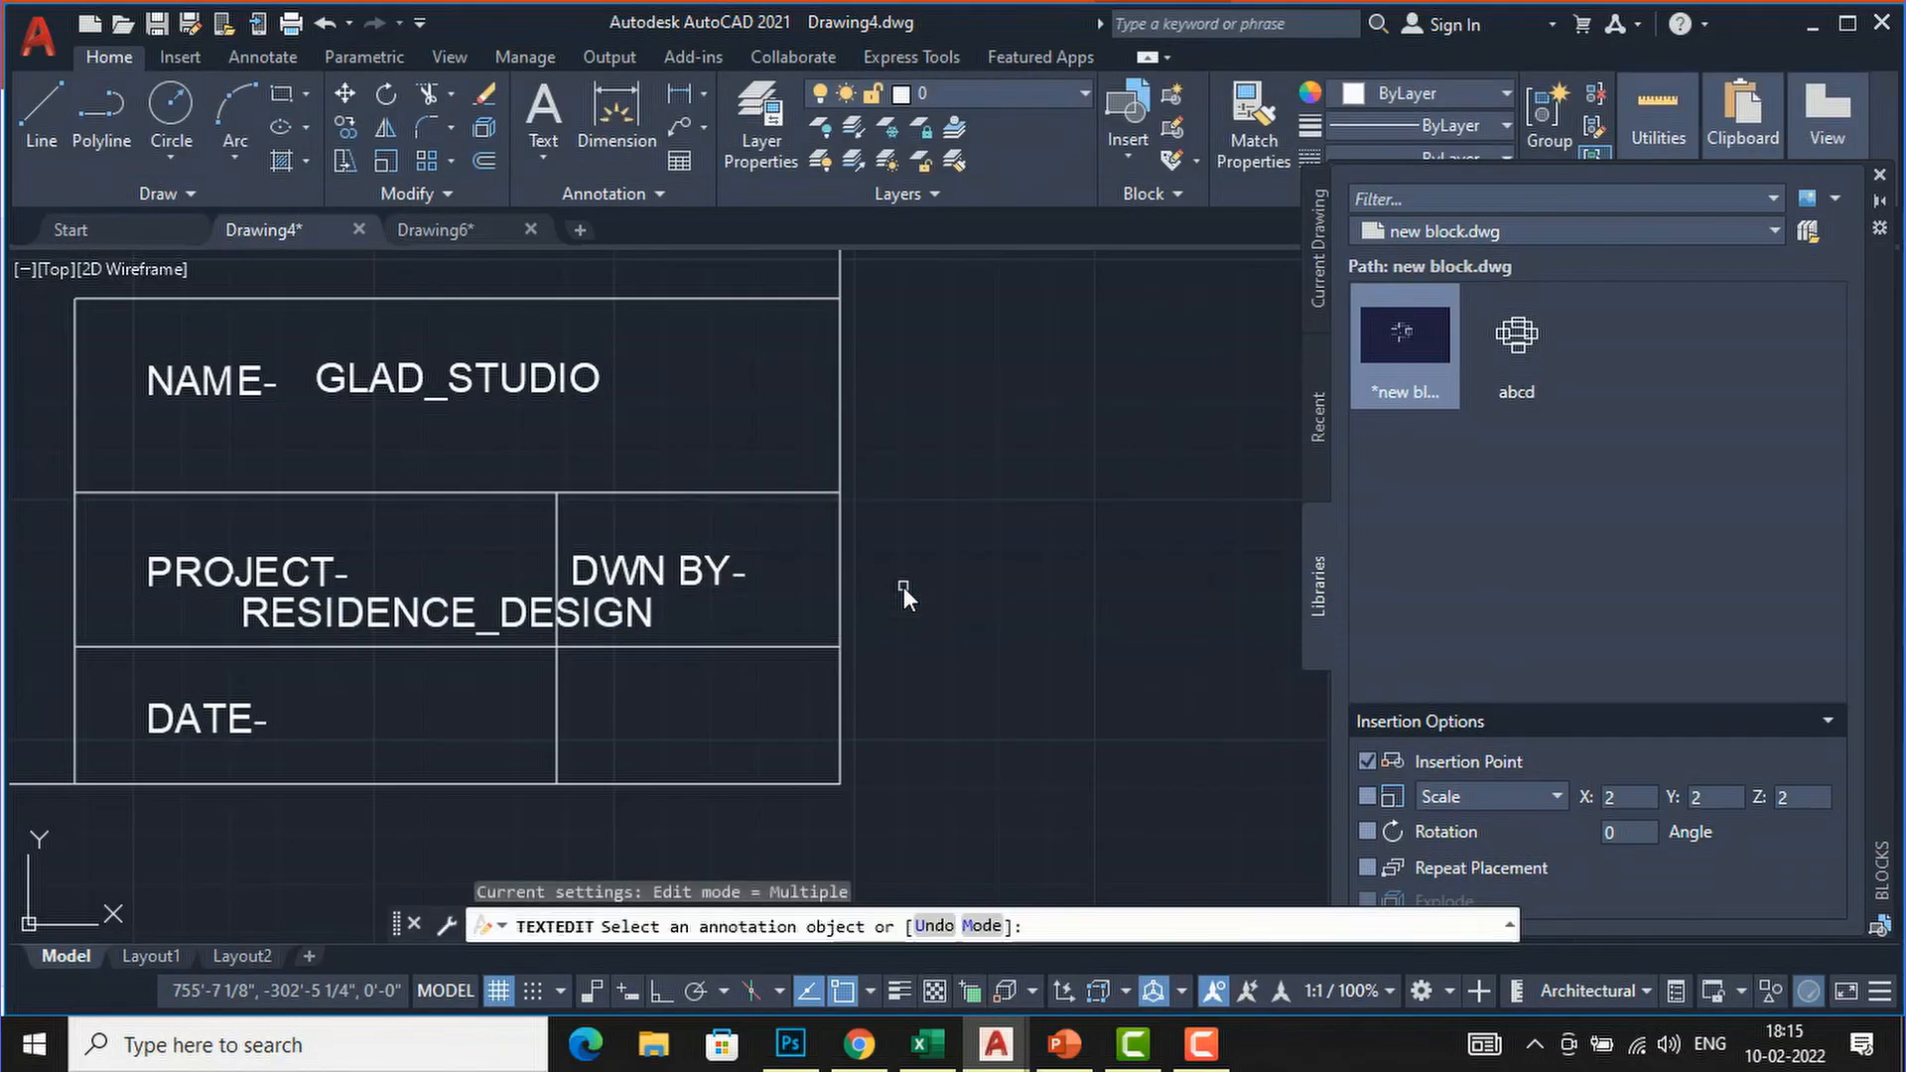
{"action": "key", "text": "Escape"}
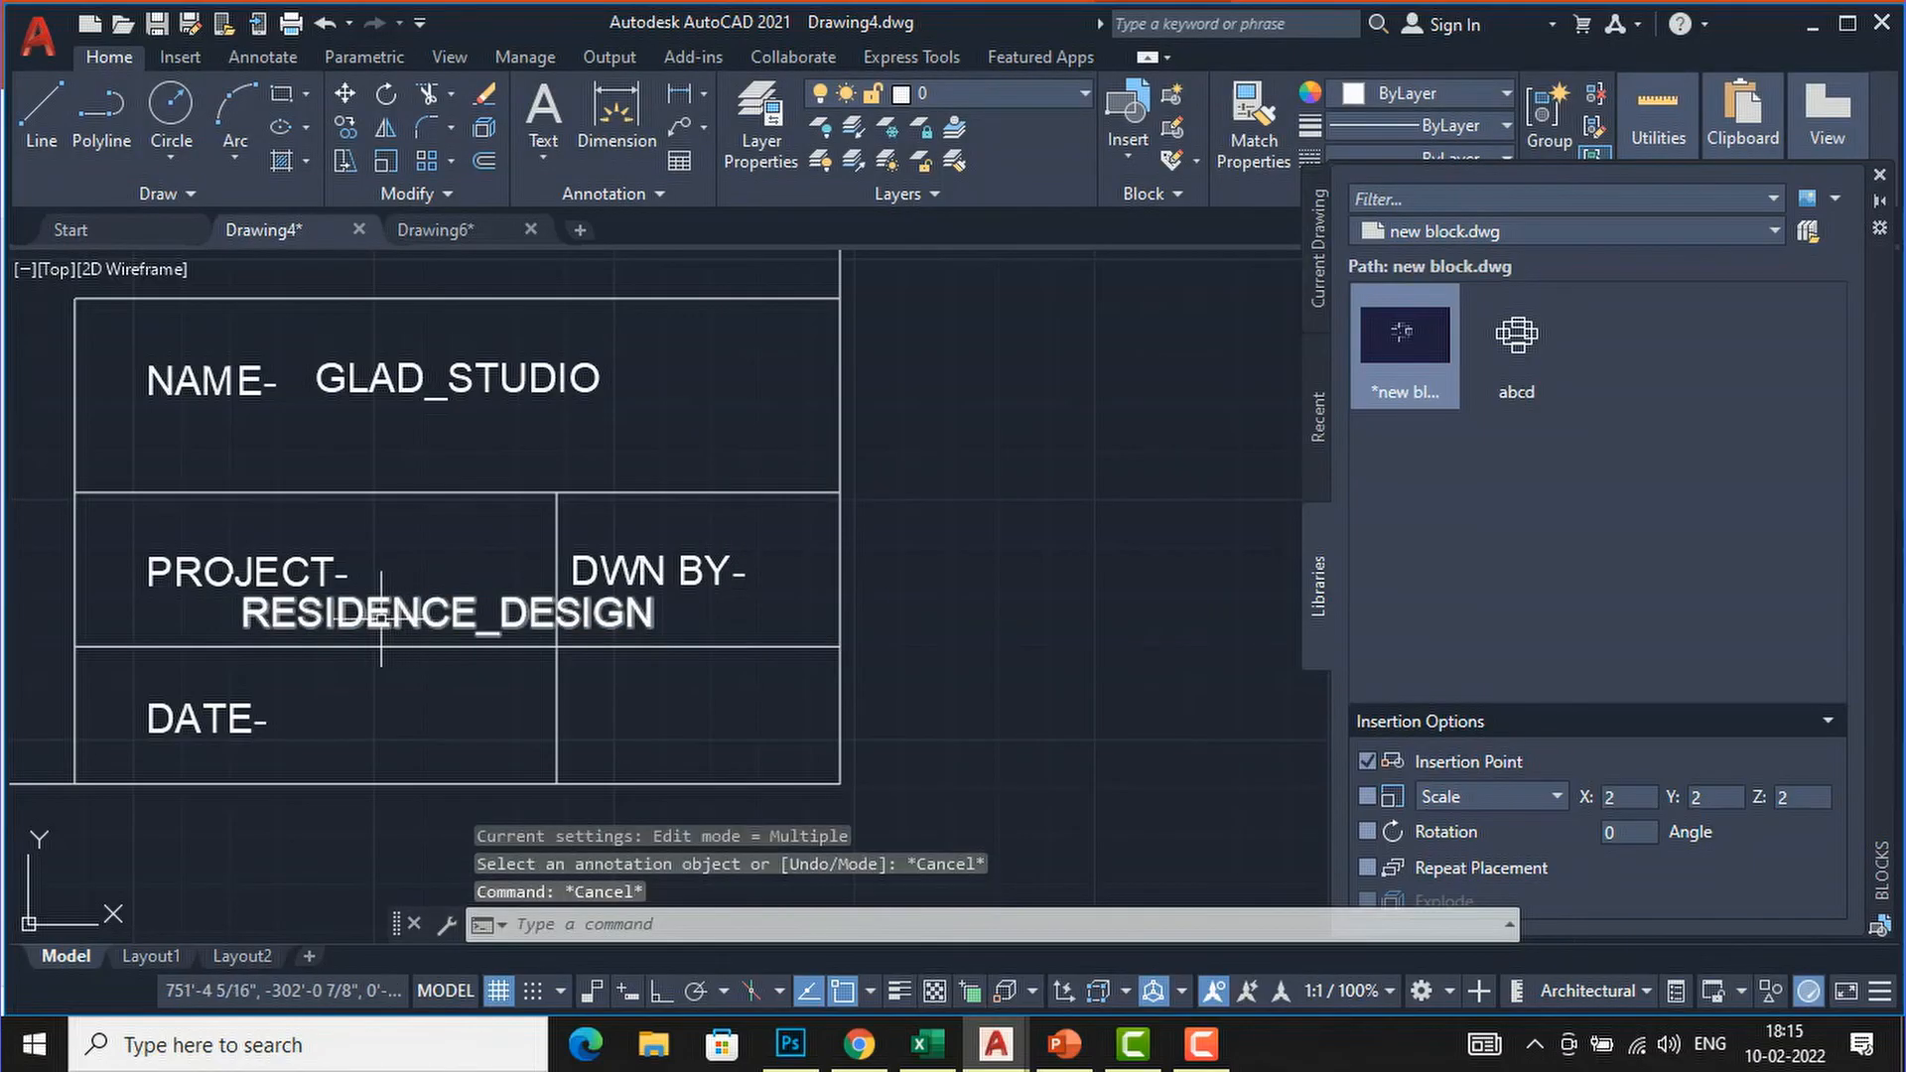
Move the RESIDENCE_DESIGN attribute left so that it starts under the beginning of the PROJECT- label.
{"action": "left_click", "coordinate": [382, 609]}
{"action": "type", "text": "m"}
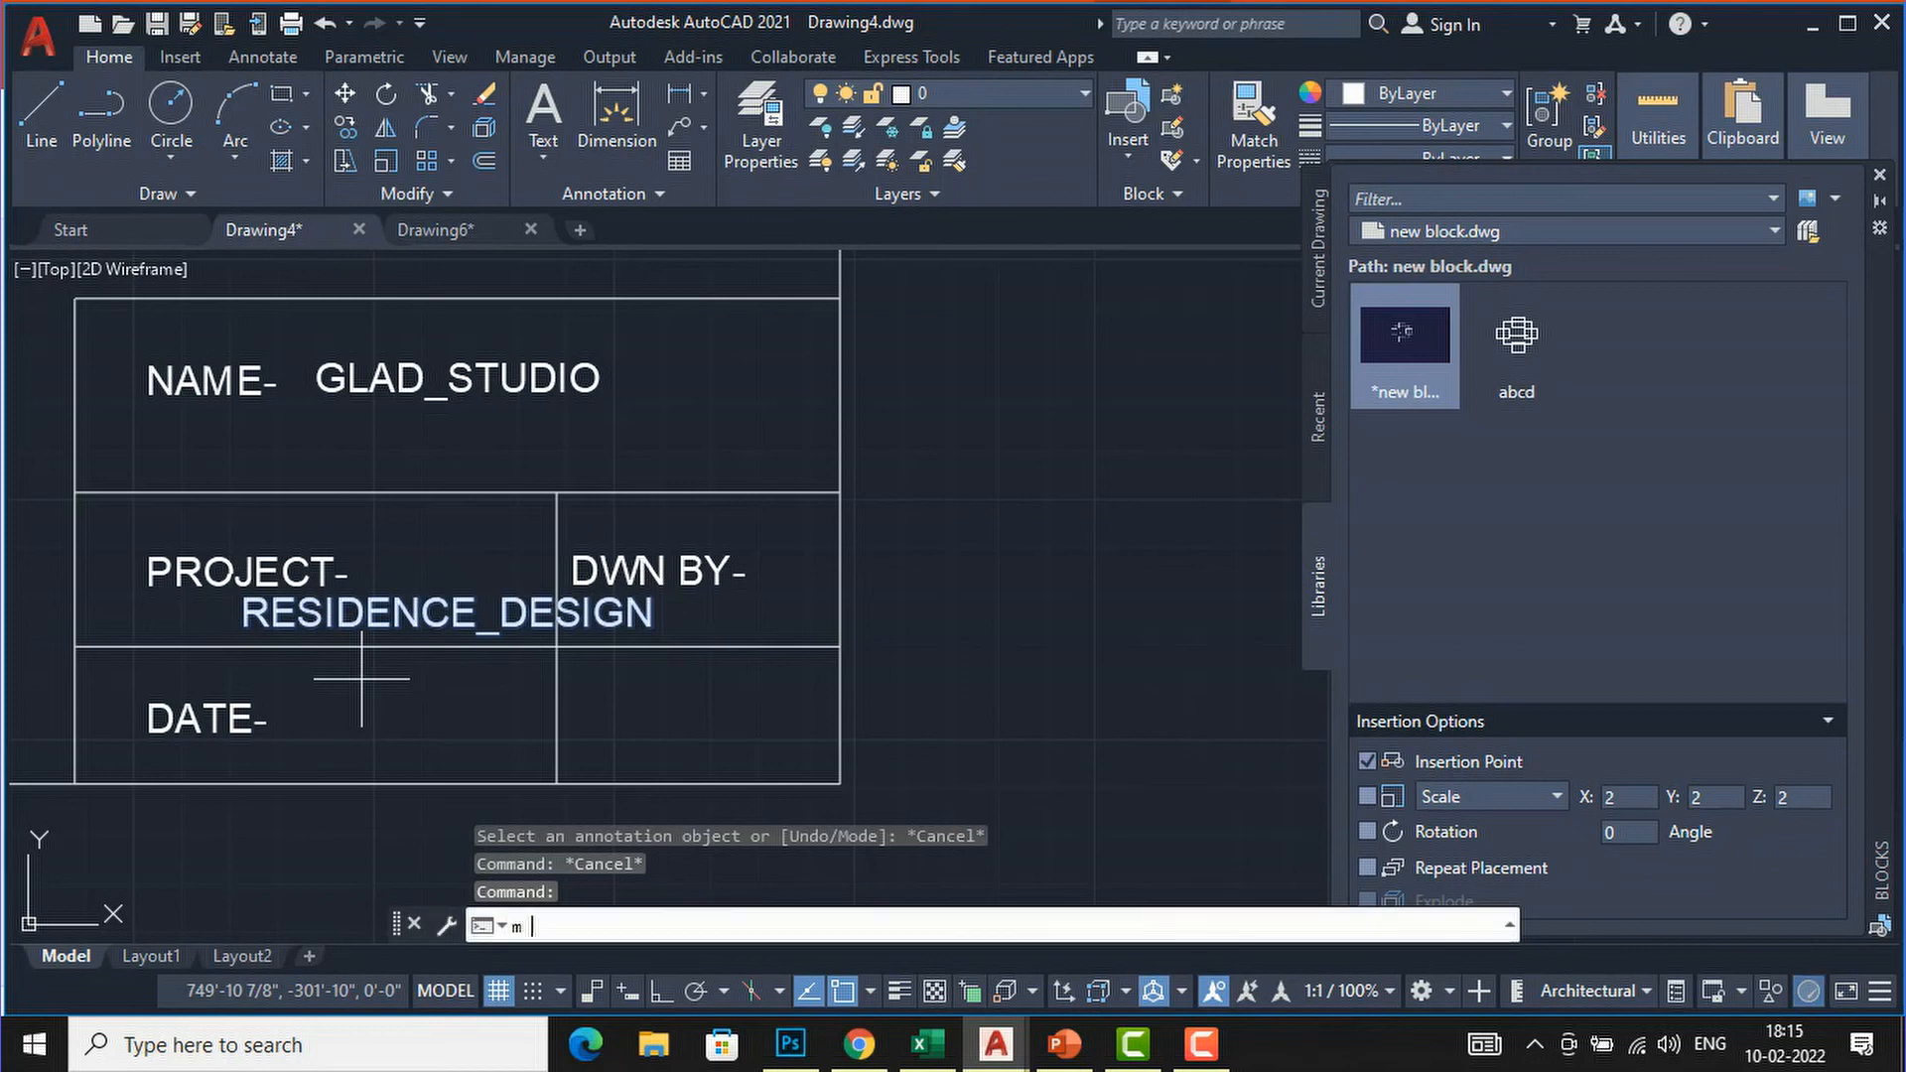
{"action": "key", "text": "Return"}
{"action": "left_click", "coordinate": [399, 667]}
{"action": "left_click", "coordinate": [312, 666]}
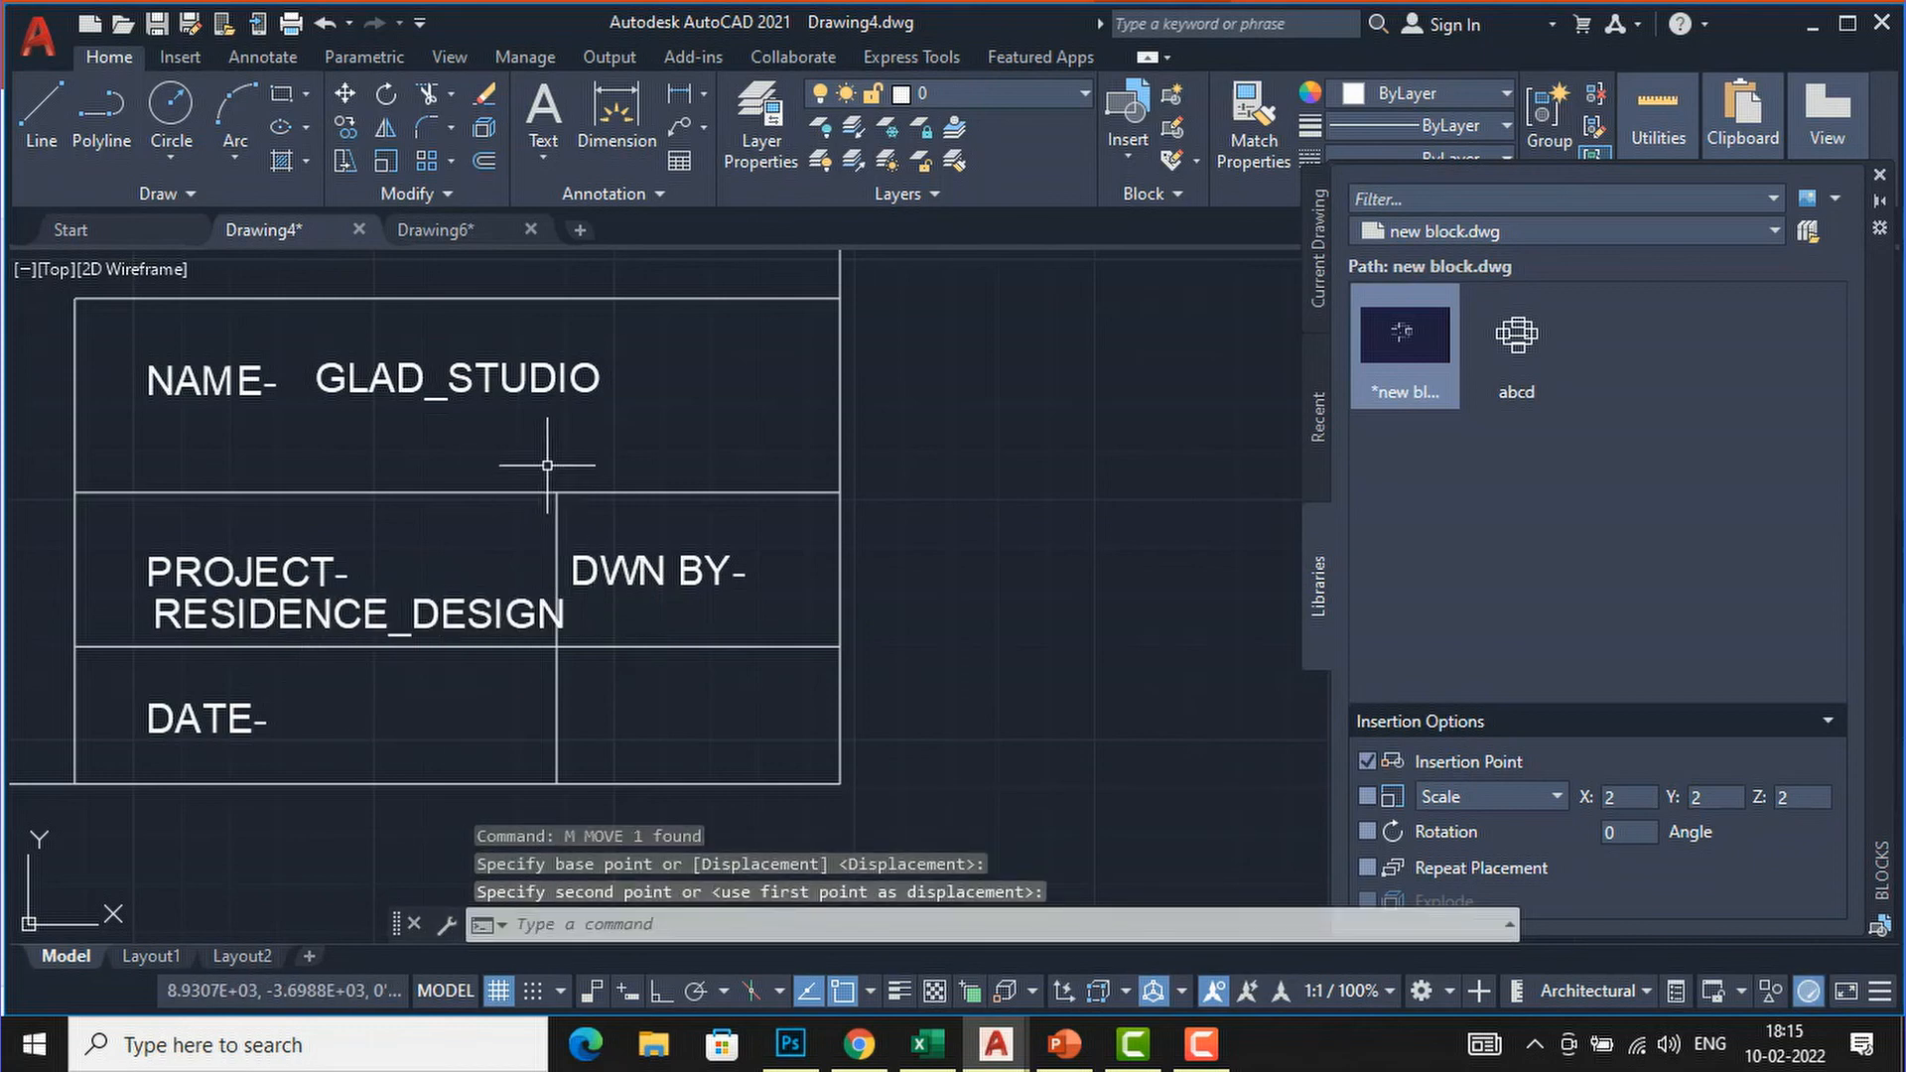
{"action": "scroll", "coordinate": [617, 553], "scroll_direction": "down", "scroll_amount": 6}
{"action": "scroll", "coordinate": [645, 608], "scroll_direction": "down", "scroll_amount": 4}
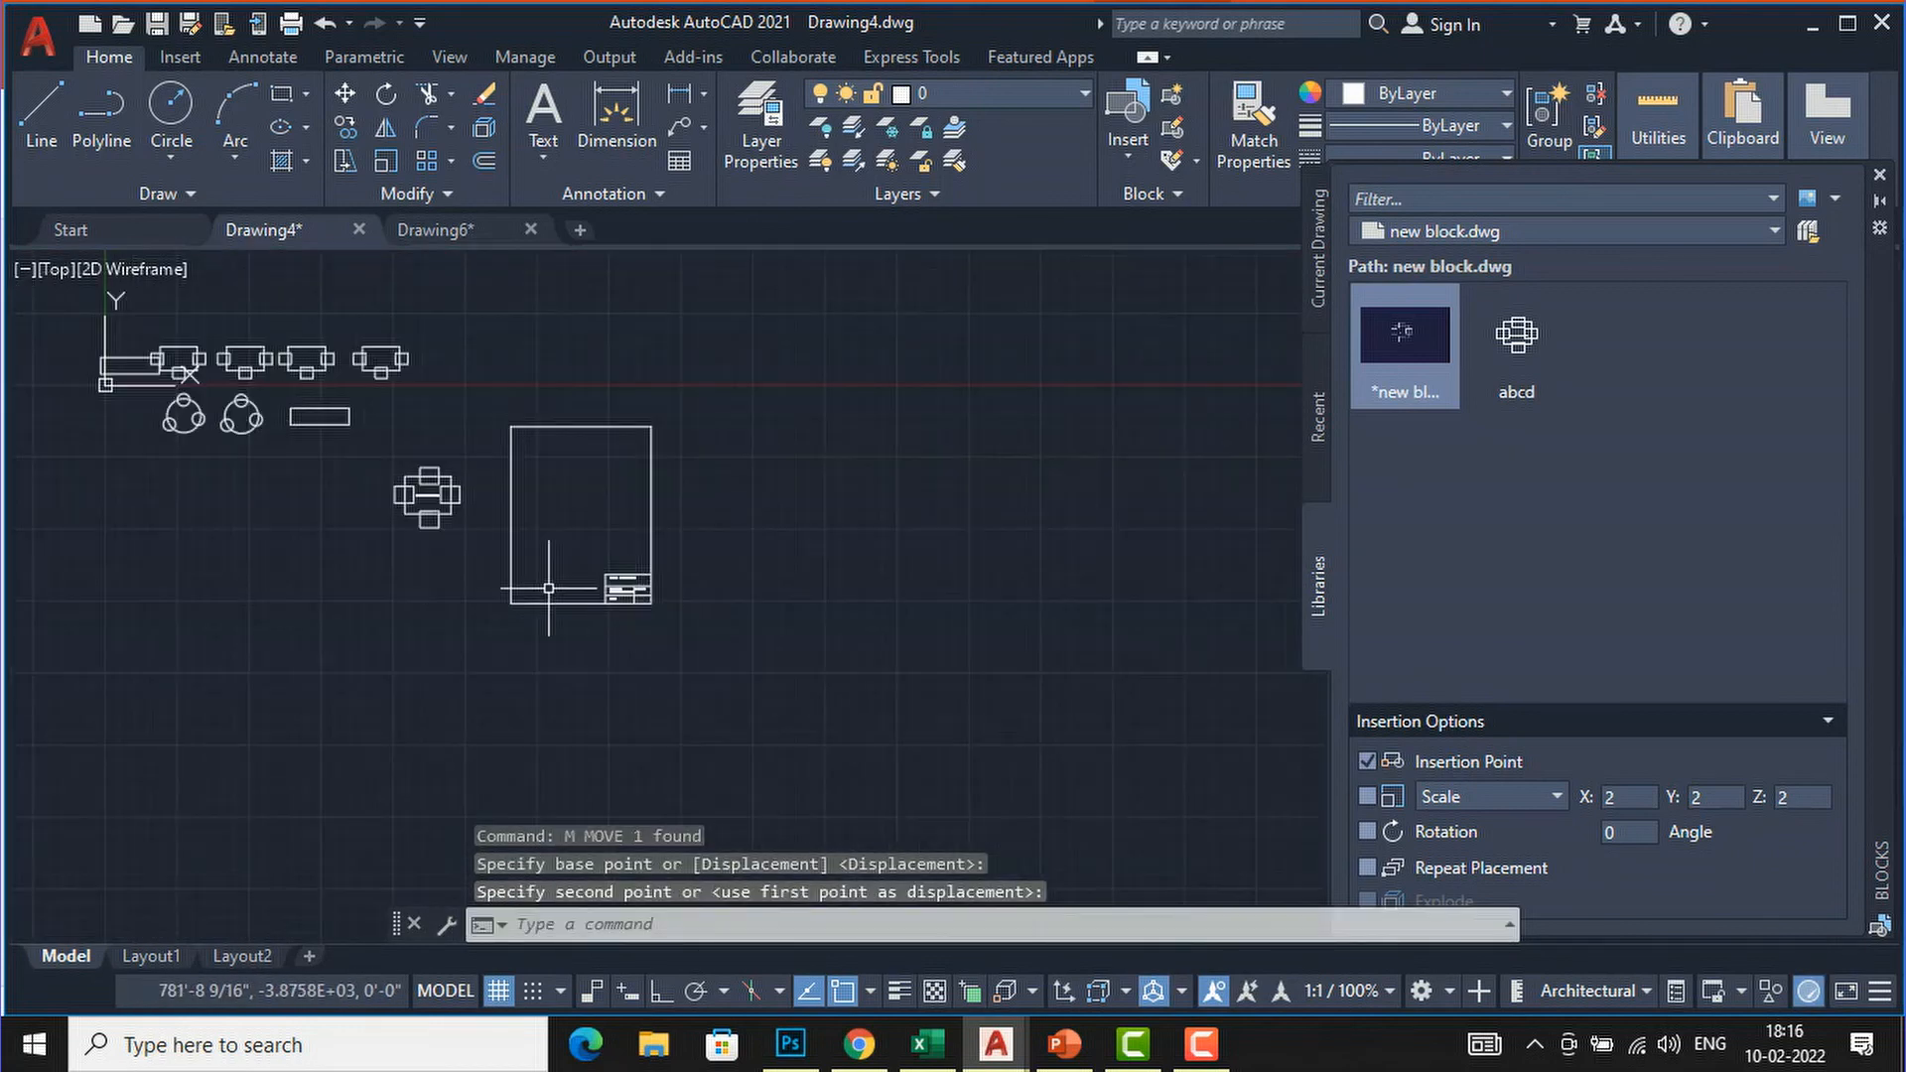
{"action": "scroll", "coordinate": [639, 575], "scroll_direction": "up", "scroll_amount": 3}
{"action": "scroll", "coordinate": [567, 421], "scroll_direction": "down", "scroll_amount": 4}
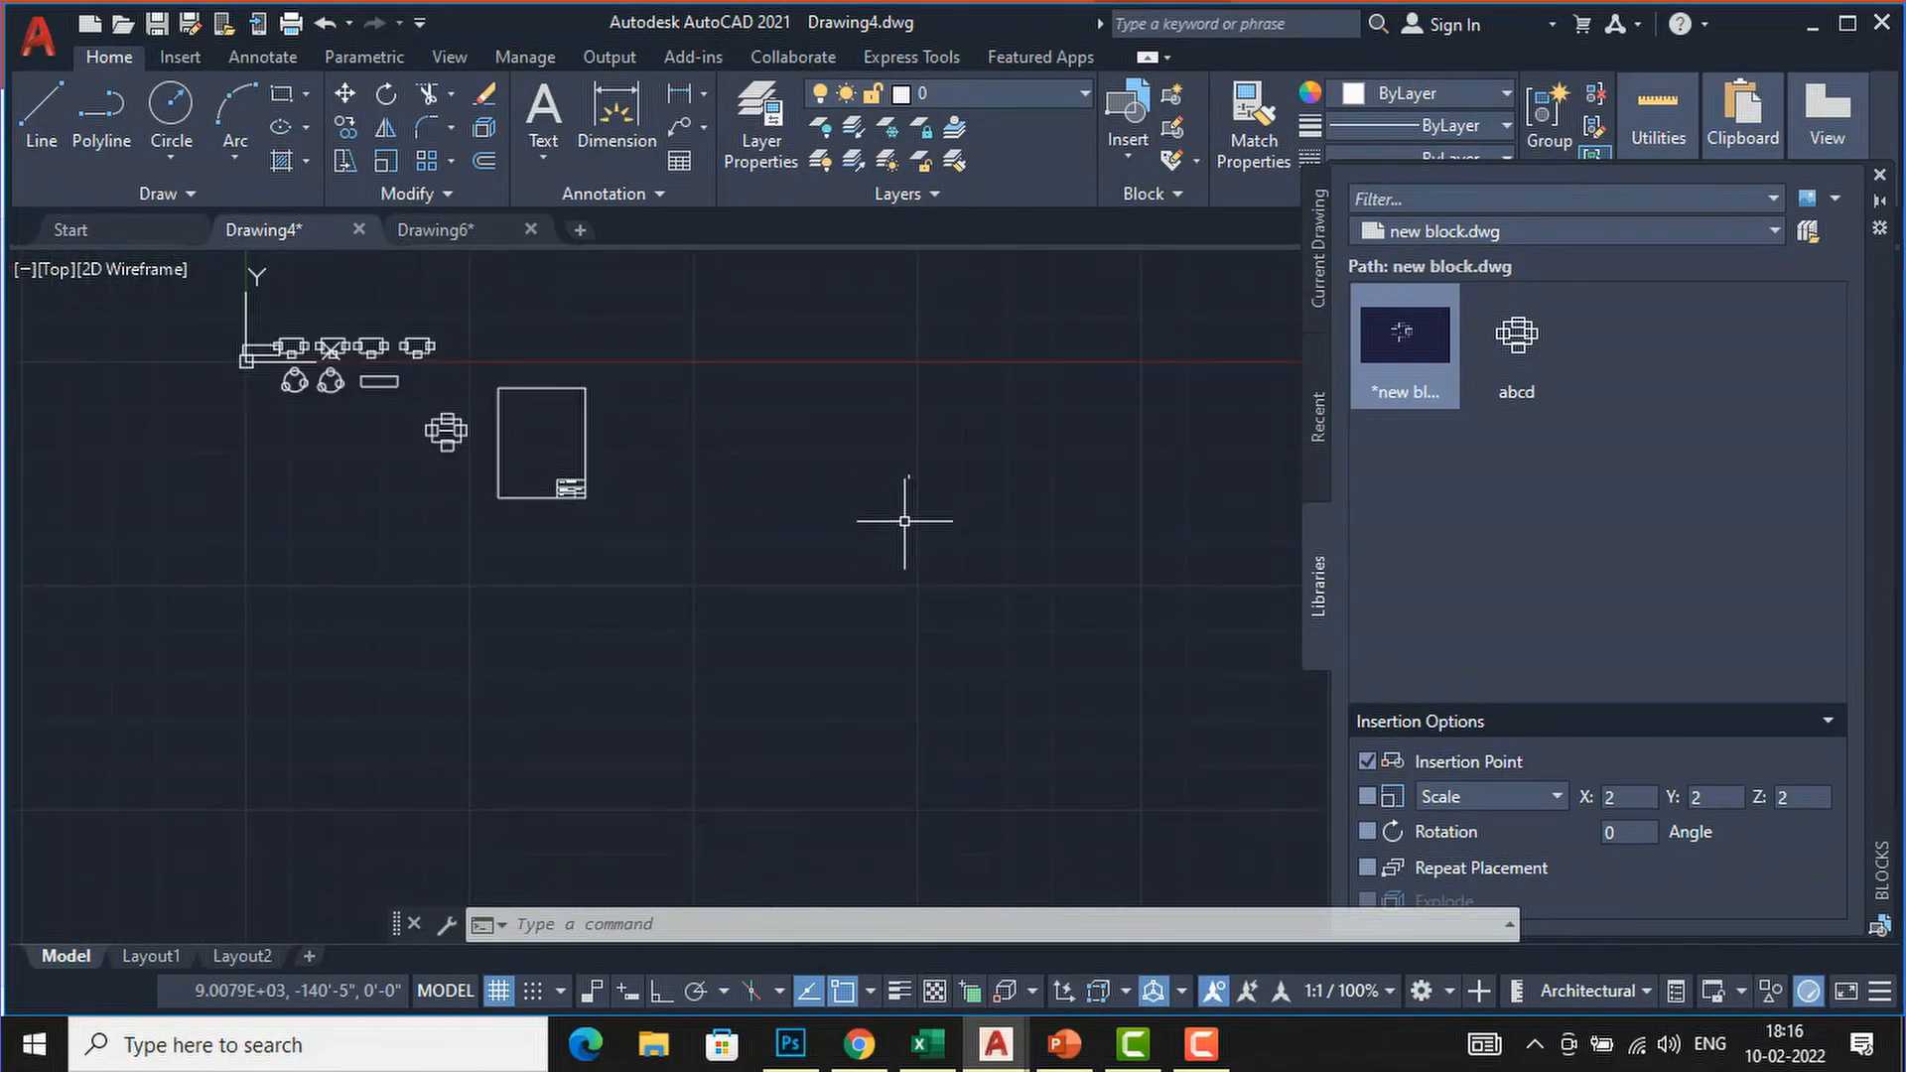
{"action": "scroll", "coordinate": [616, 492], "scroll_direction": "down", "scroll_amount": 1}
{"action": "scroll", "coordinate": [523, 460], "scroll_direction": "up", "scroll_amount": 5}
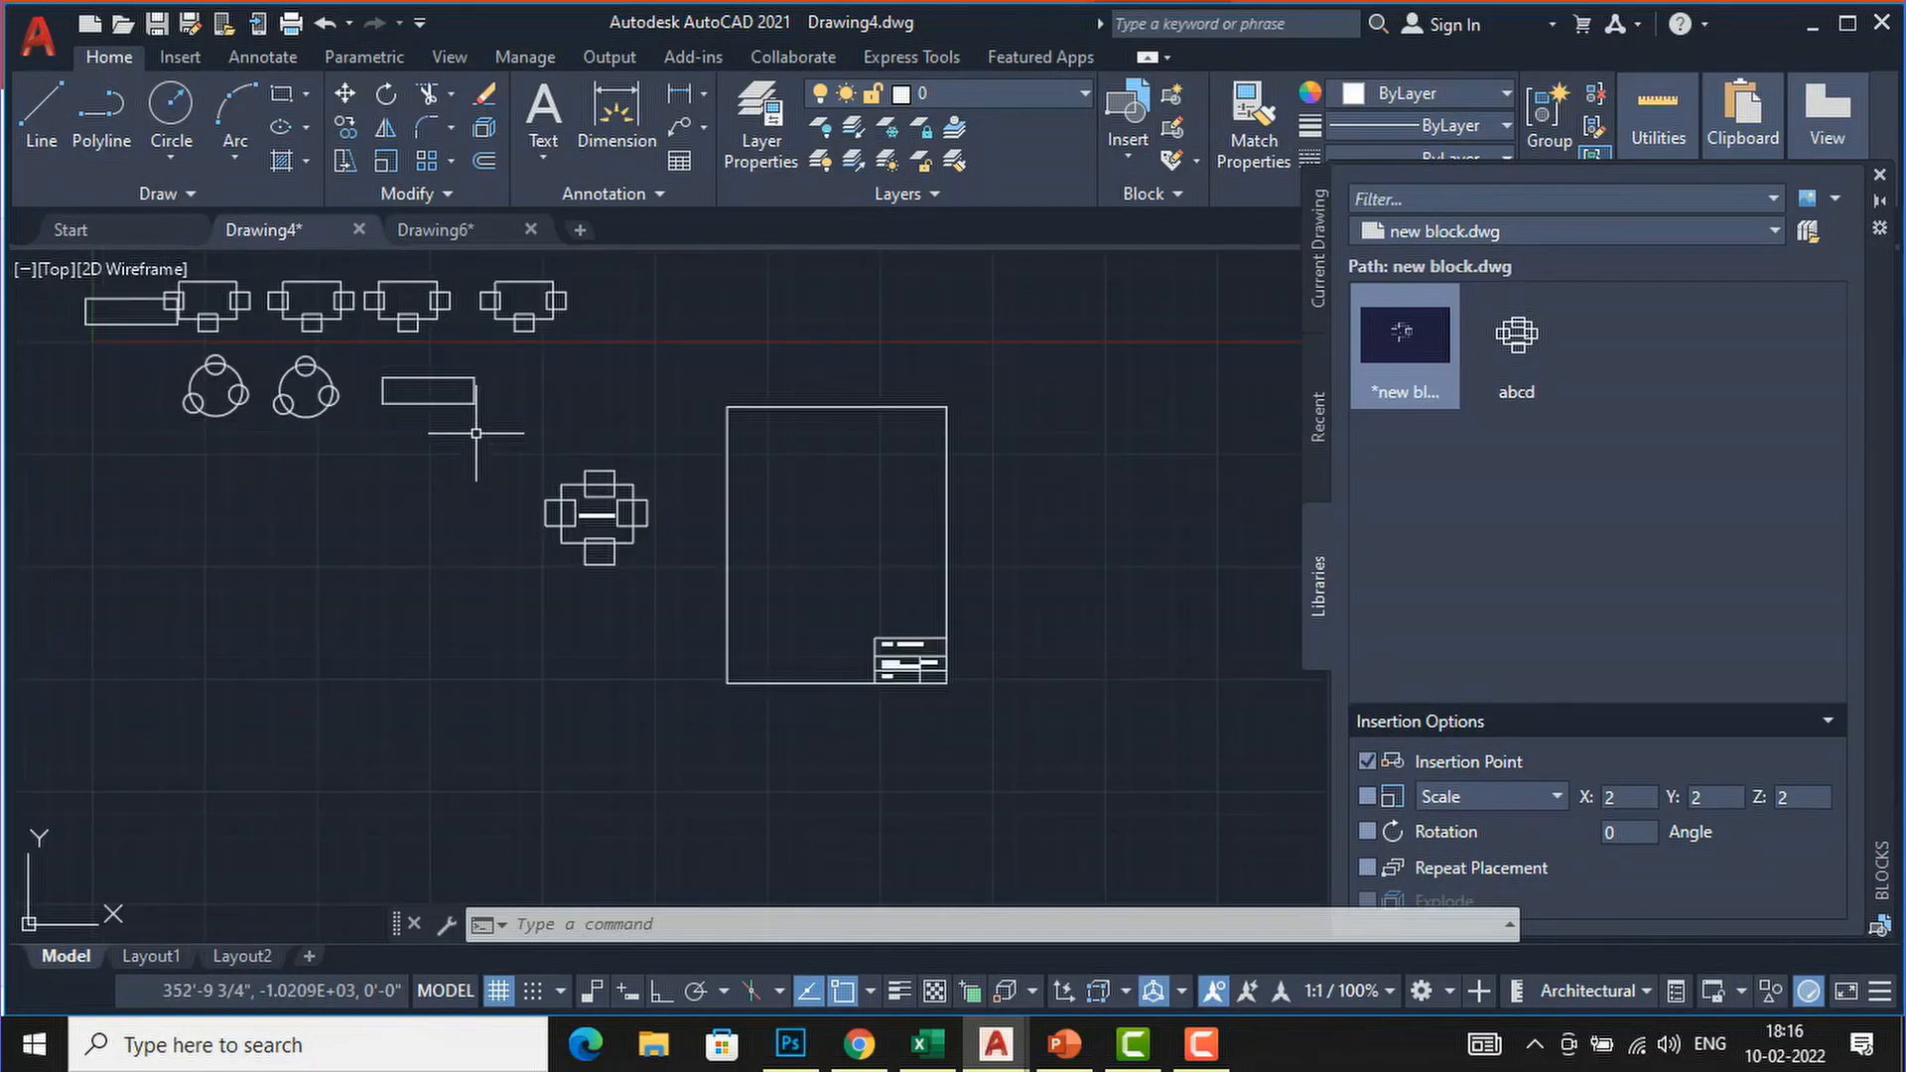